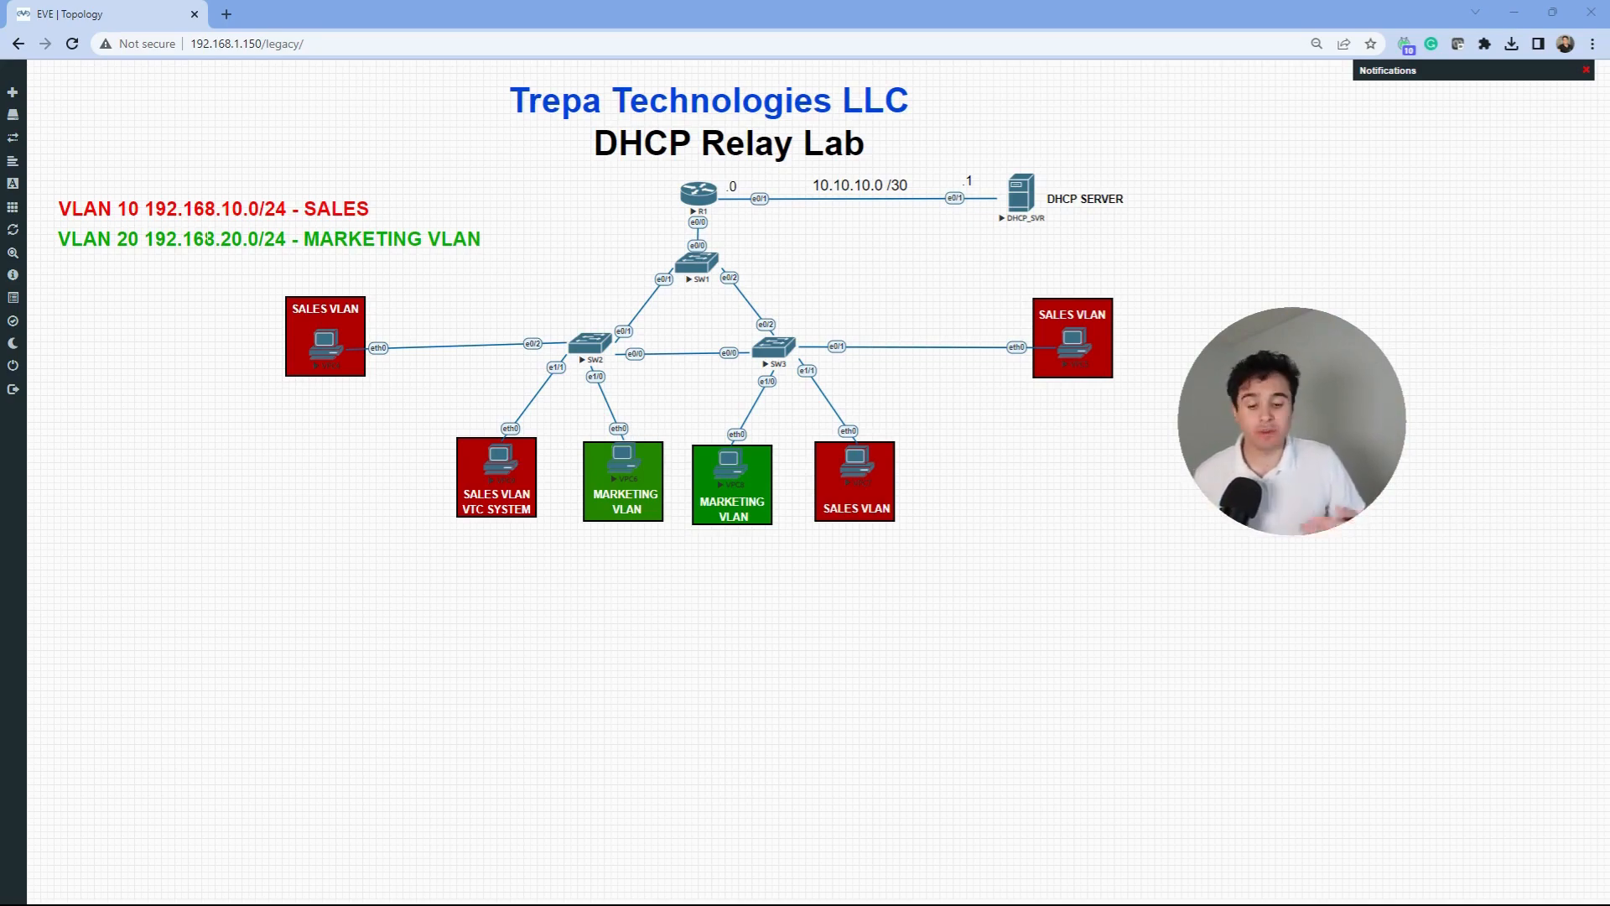
# - Annotate the topology: the SALES and MARKETING PCs, VLAN 10/20 subnets, DHCP server and ISP link
pyautogui.moveTo(759, 538); pyautogui.dragTo(704, 537)
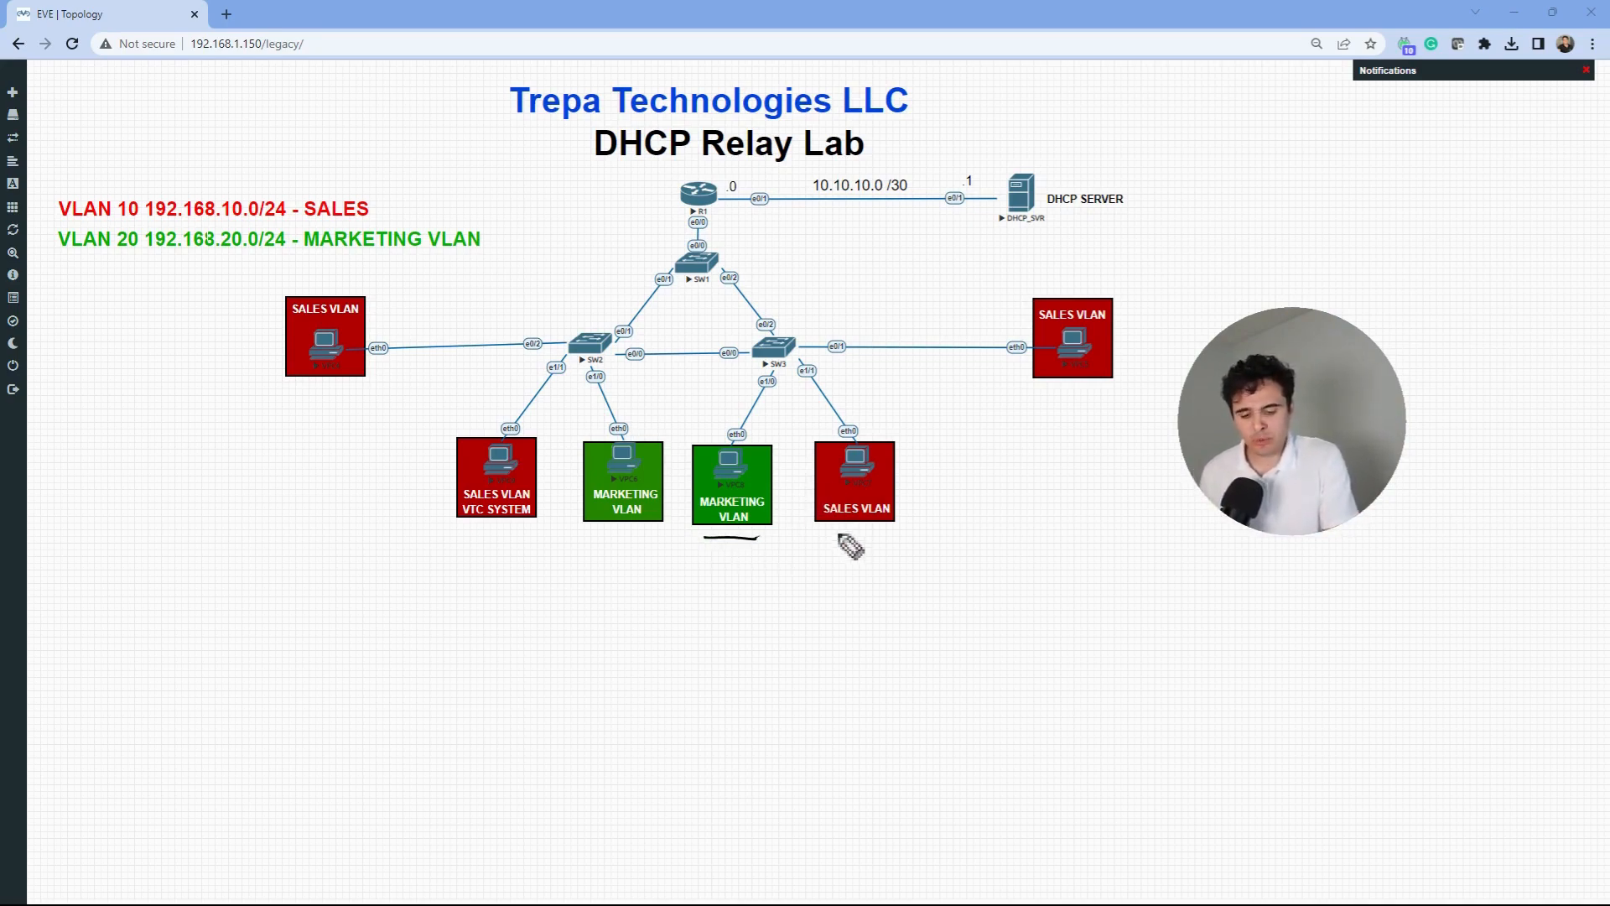
pyautogui.moveTo(829, 534); pyautogui.dragTo(891, 534)
pyautogui.moveTo(74, 262); pyautogui.dragTo(296, 257)
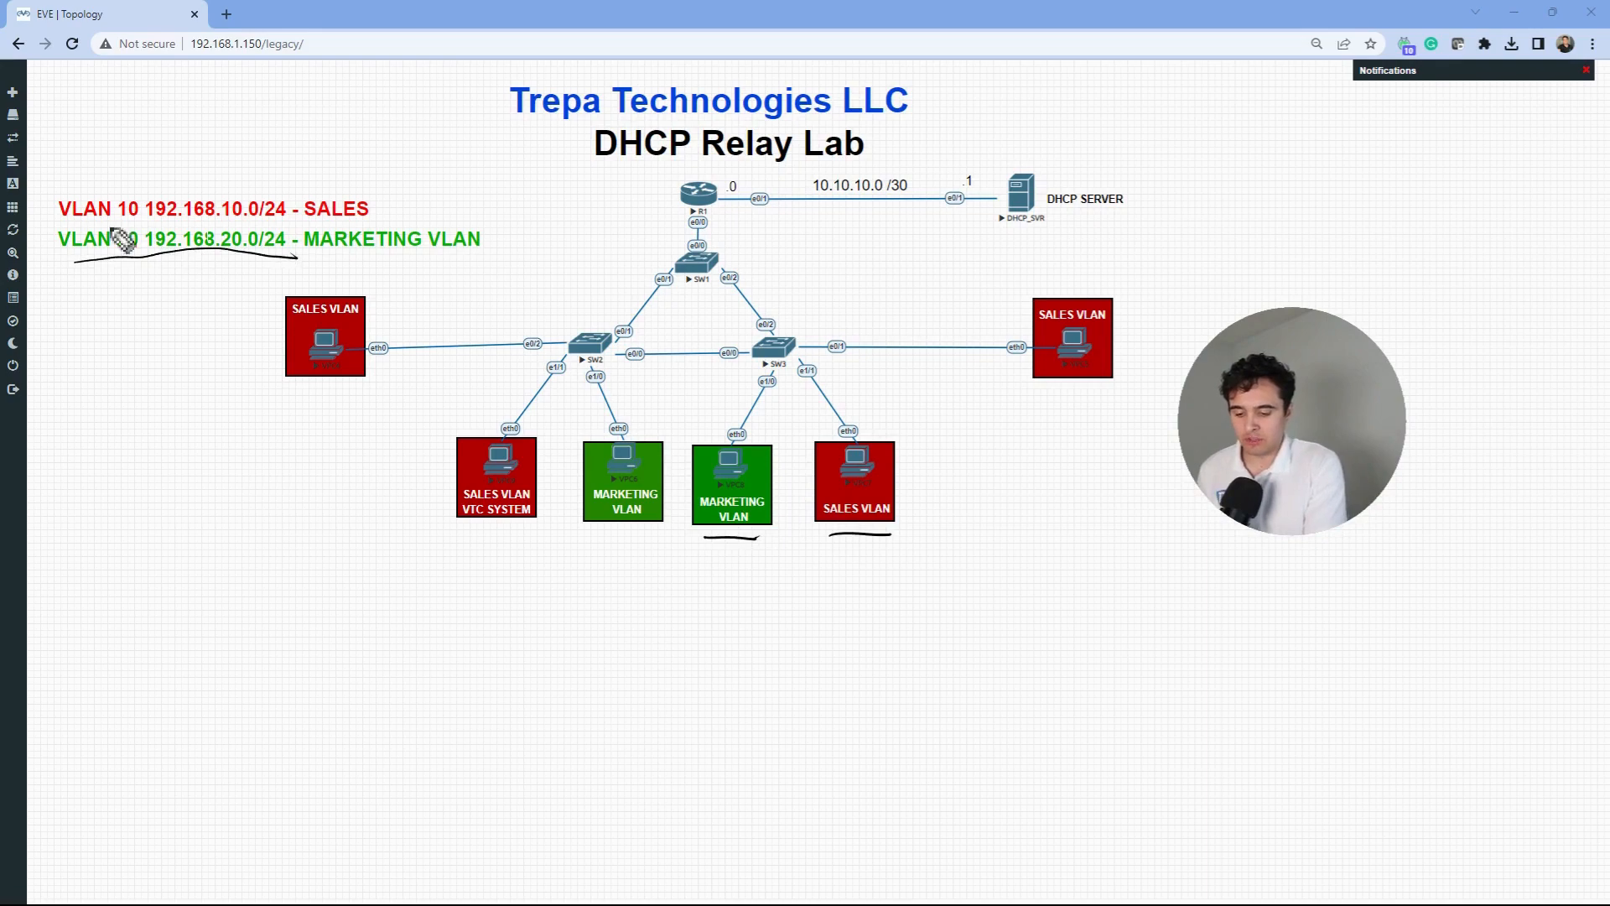
pyautogui.moveTo(74, 224); pyautogui.dragTo(285, 227)
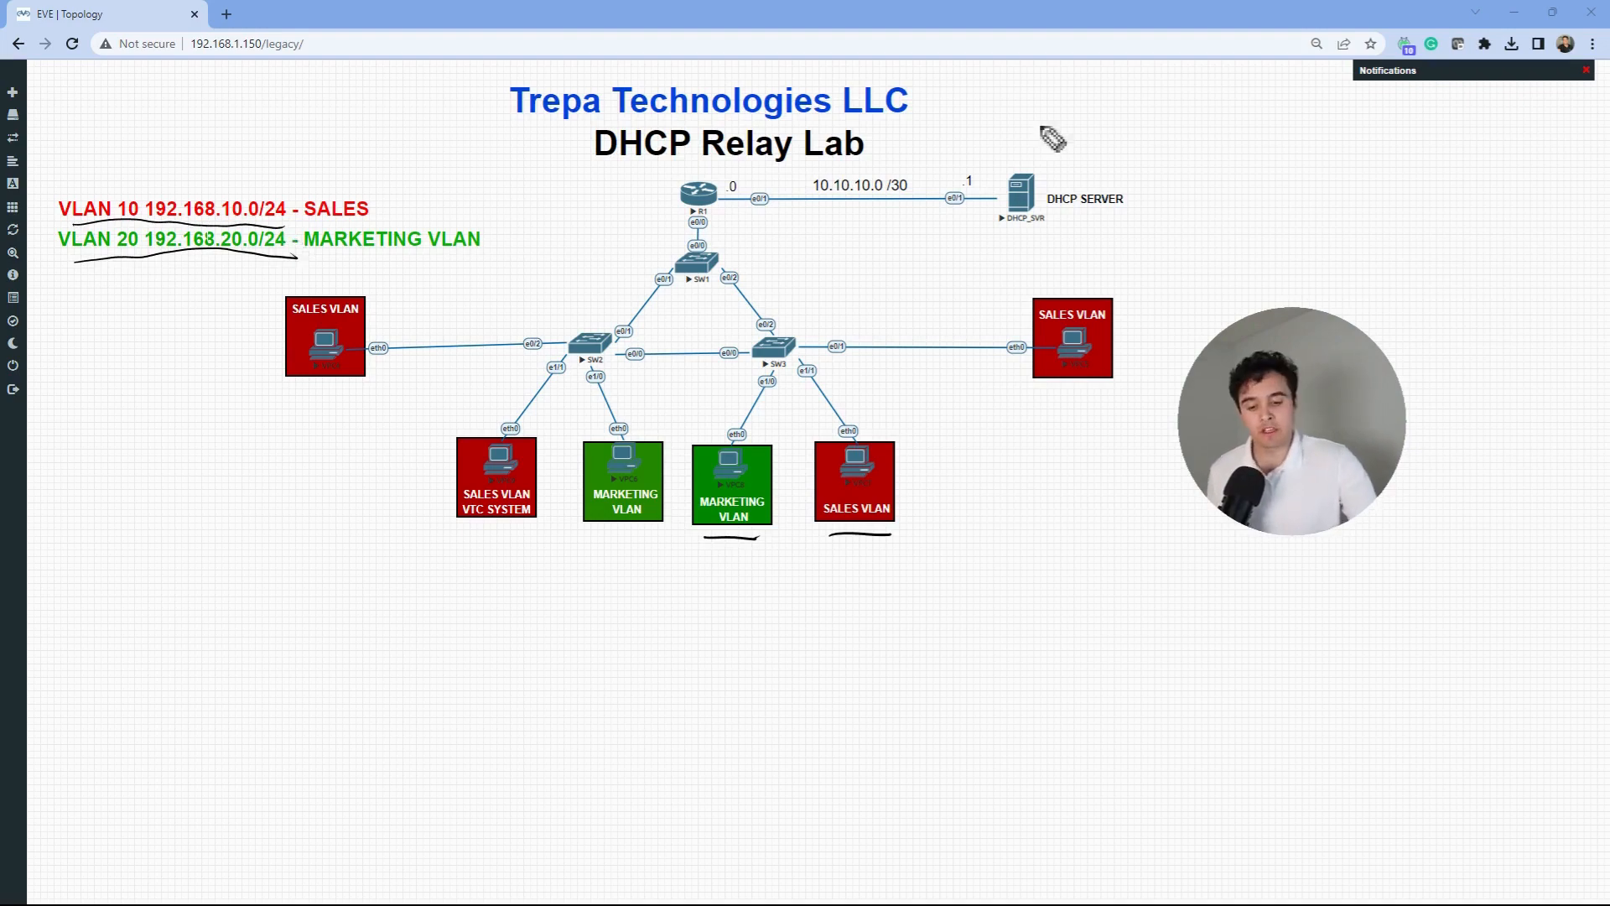
pyautogui.moveTo(1036, 105)
pyautogui.mouseDown()
pyautogui.moveTo(1033, 154)
pyautogui.moveTo(1046, 126)
pyautogui.mouseUp()
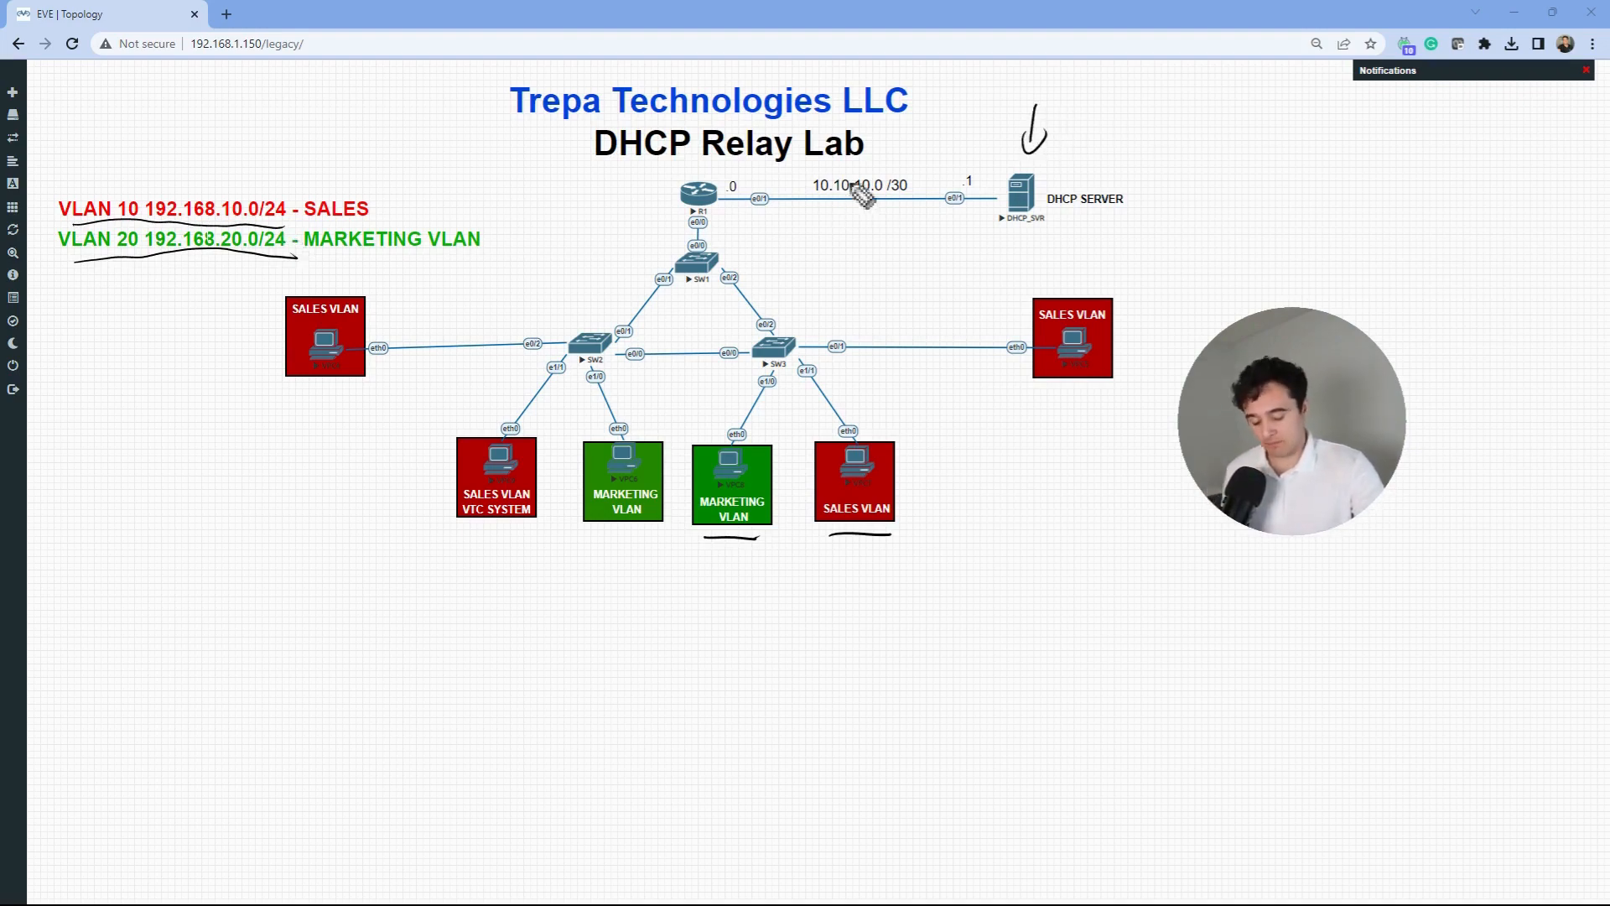
pyautogui.moveTo(809, 208)
pyautogui.mouseDown()
pyautogui.moveTo(919, 244)
pyautogui.moveTo(878, 167)
pyautogui.moveTo(786, 201)
pyautogui.moveTo(894, 204)
pyautogui.mouseUp()
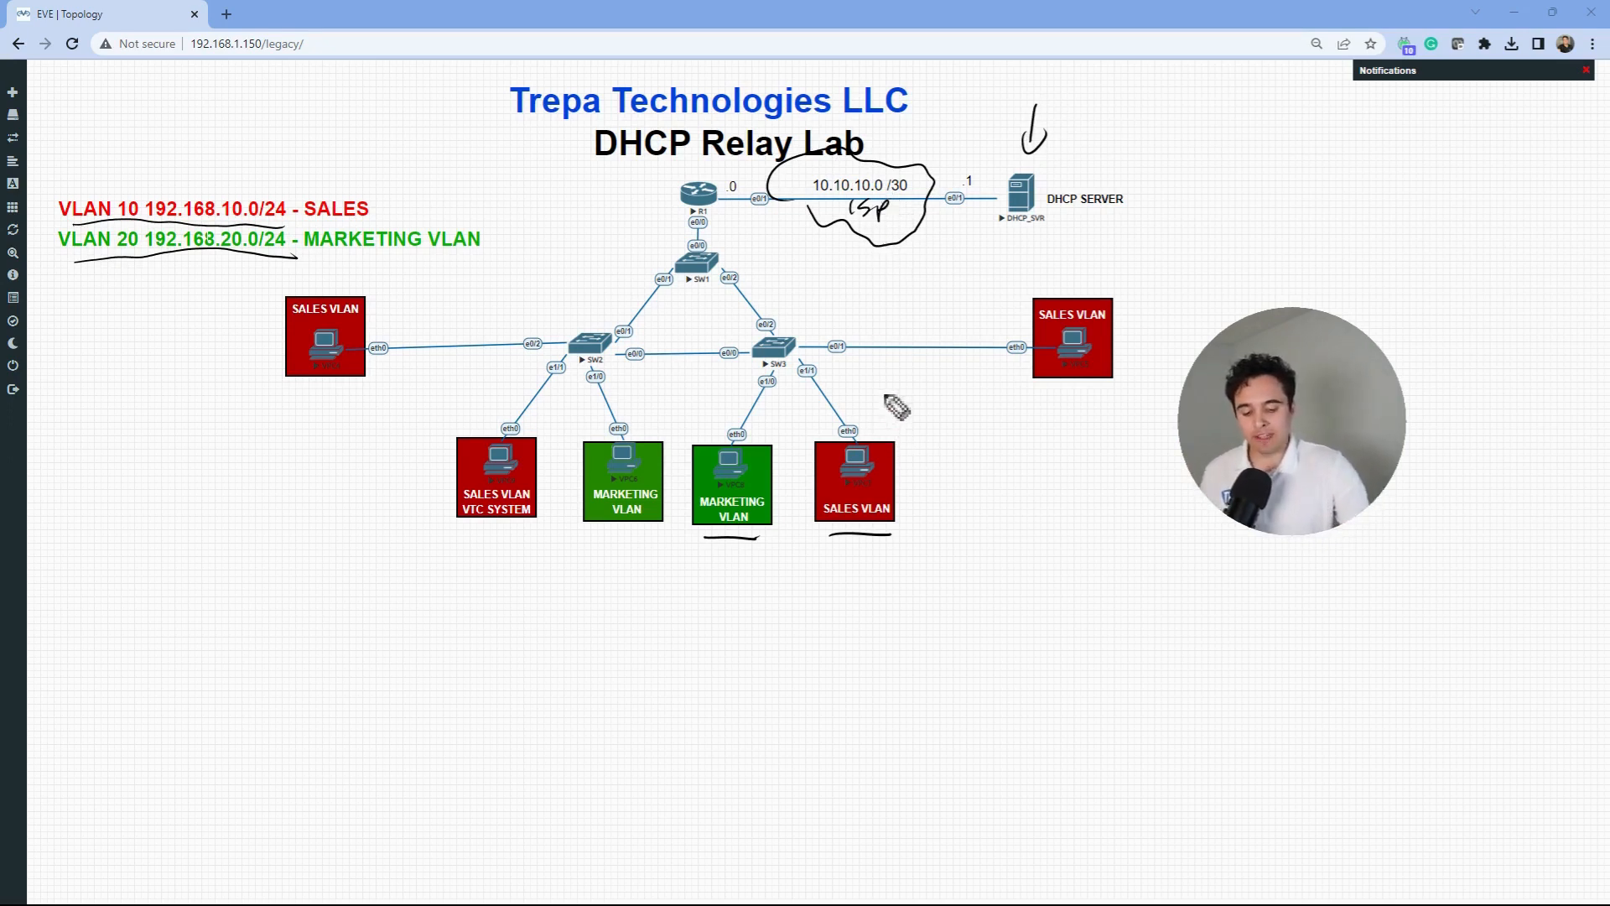
# - Sketch the broadcast DHCP Discover path from PC to R1, relayed to the server via ip helper-address
pyautogui.moveTo(886, 395); pyautogui.dragTo(1084, 414)
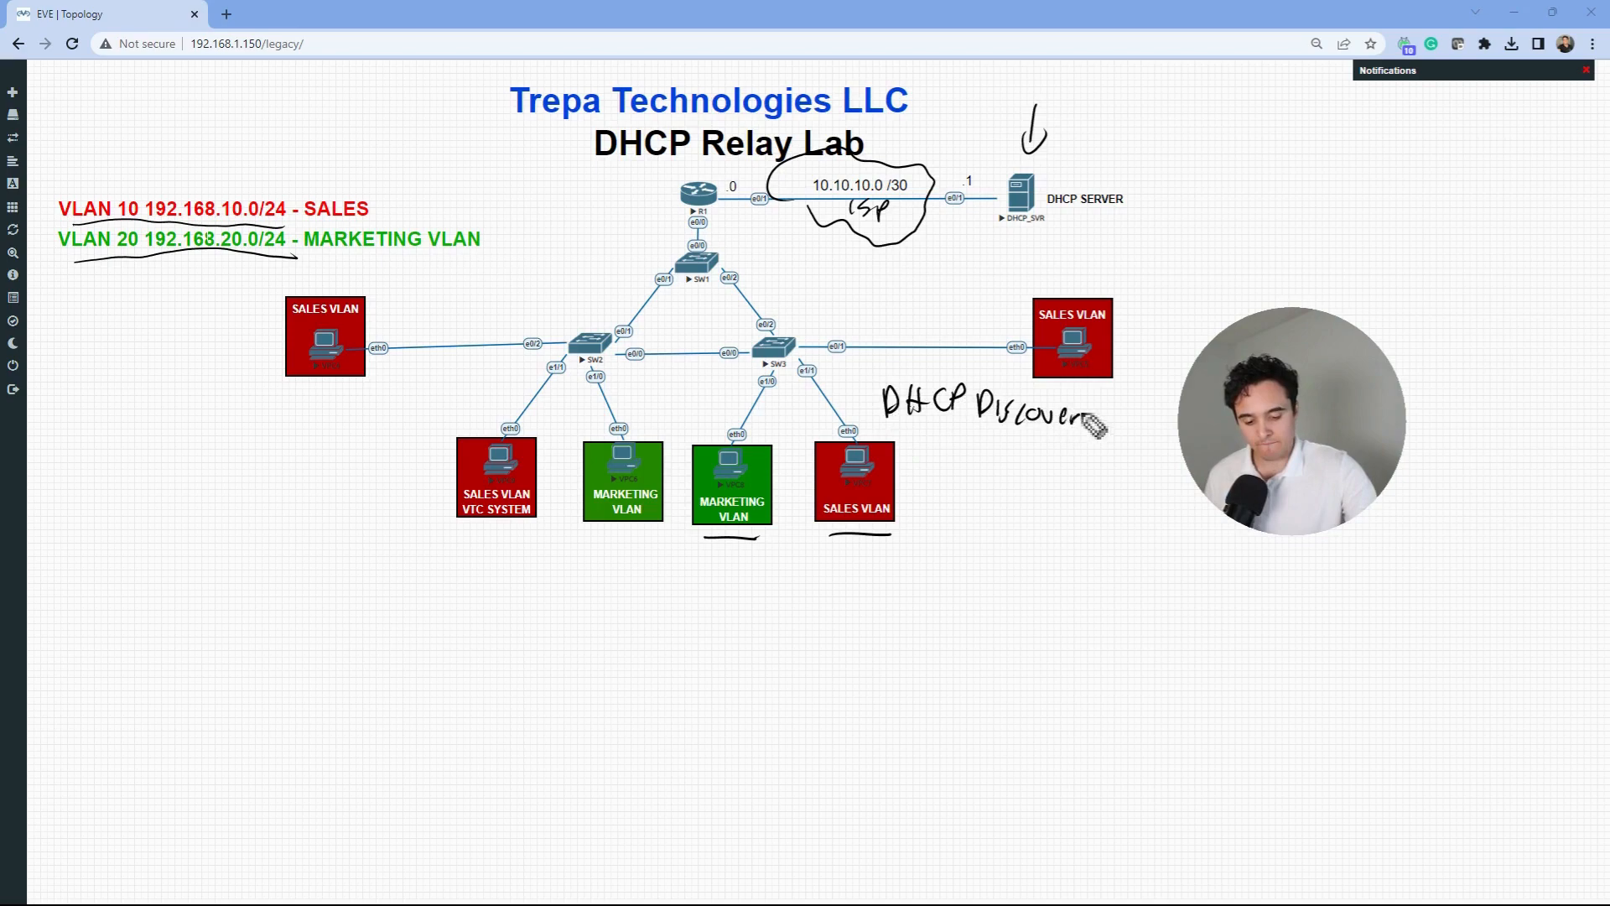
pyautogui.moveTo(933, 430)
pyautogui.mouseDown()
pyautogui.moveTo(945, 456)
pyautogui.moveTo(937, 444)
pyautogui.moveTo(1060, 457)
pyautogui.moveTo(1084, 443)
pyautogui.mouseUp()
pyautogui.moveTo(860, 440)
pyautogui.mouseDown()
pyautogui.moveTo(748, 231)
pyautogui.moveTo(1005, 243)
pyautogui.moveTo(1168, 222)
pyautogui.mouseUp()
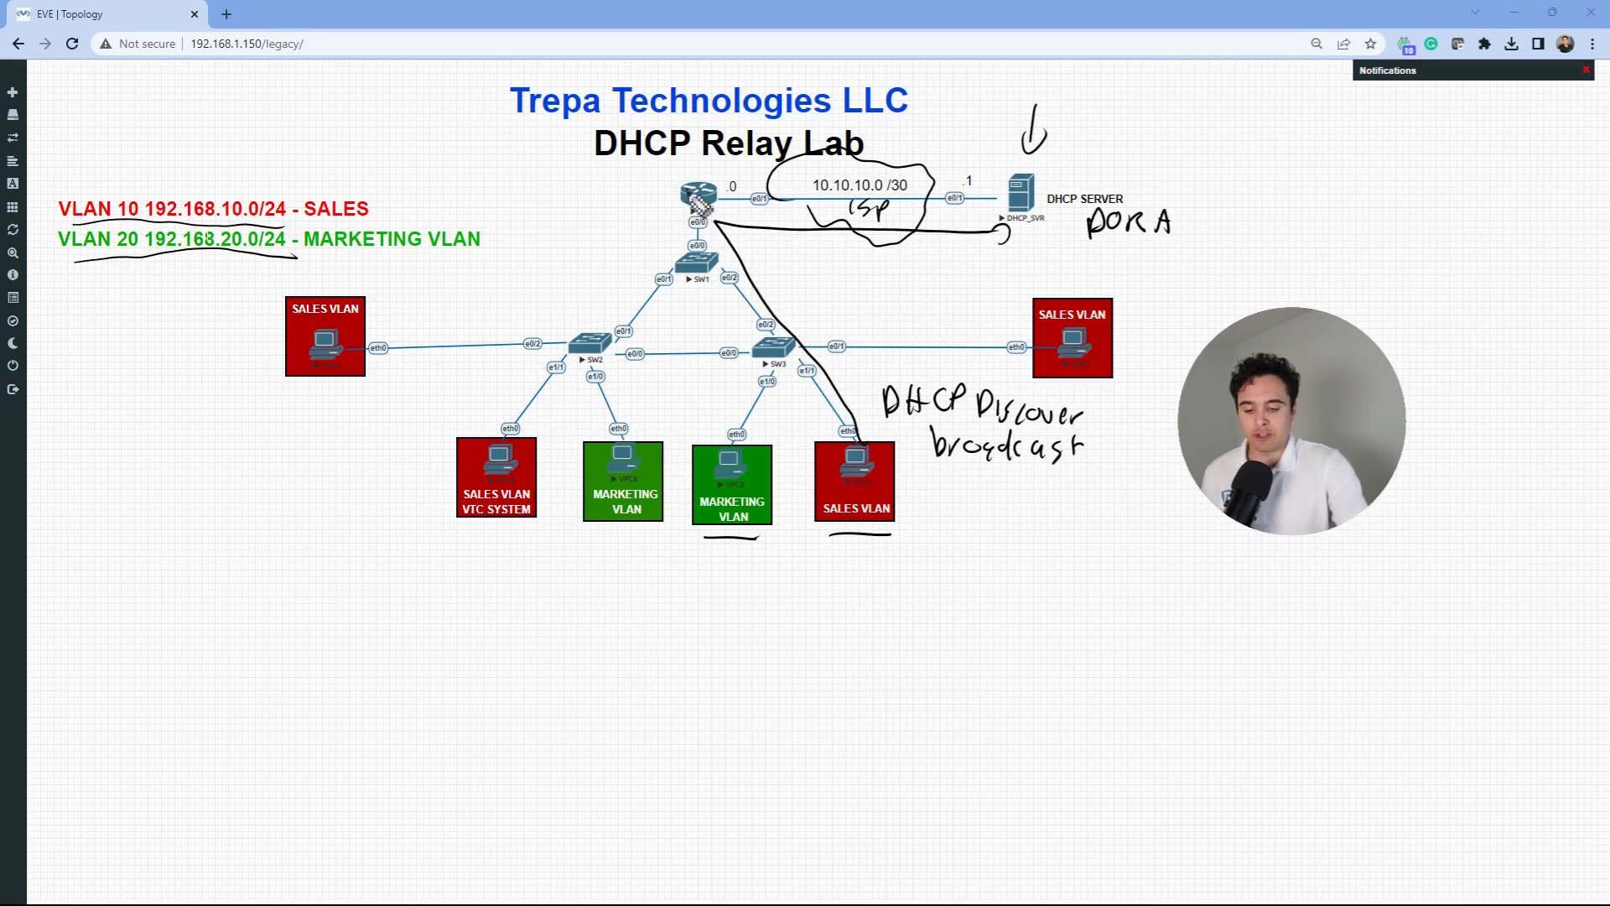
pyautogui.moveTo(686, 192); pyautogui.dragTo(654, 200)
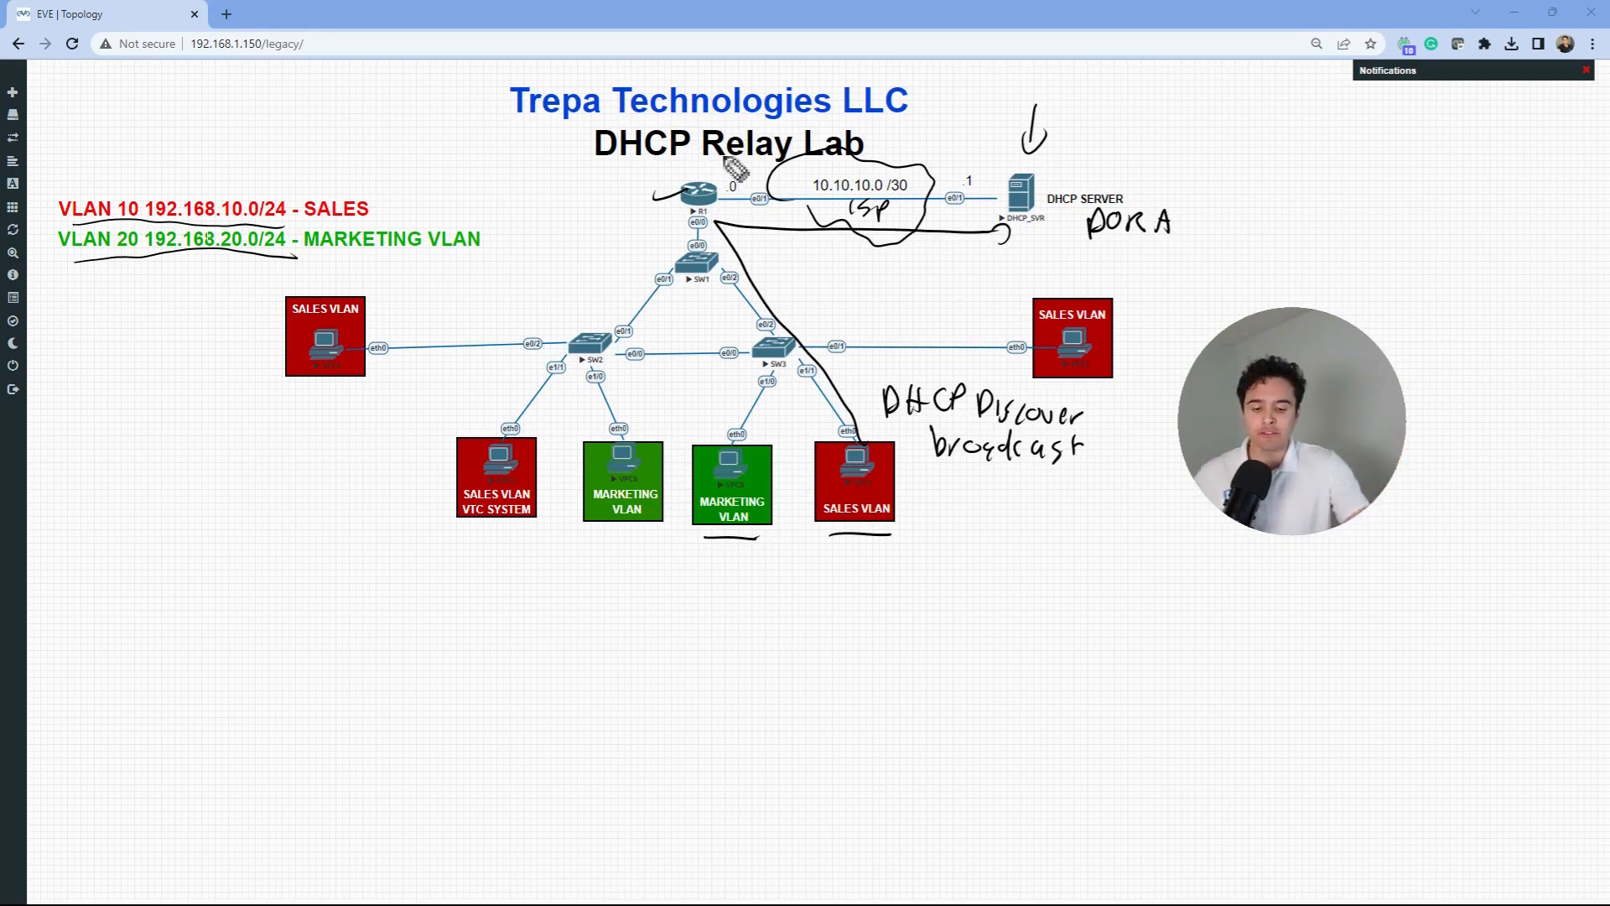
pyautogui.moveTo(470, 184)
pyautogui.mouseDown()
pyautogui.moveTo(472, 210)
pyautogui.moveTo(705, 185)
pyautogui.mouseUp()
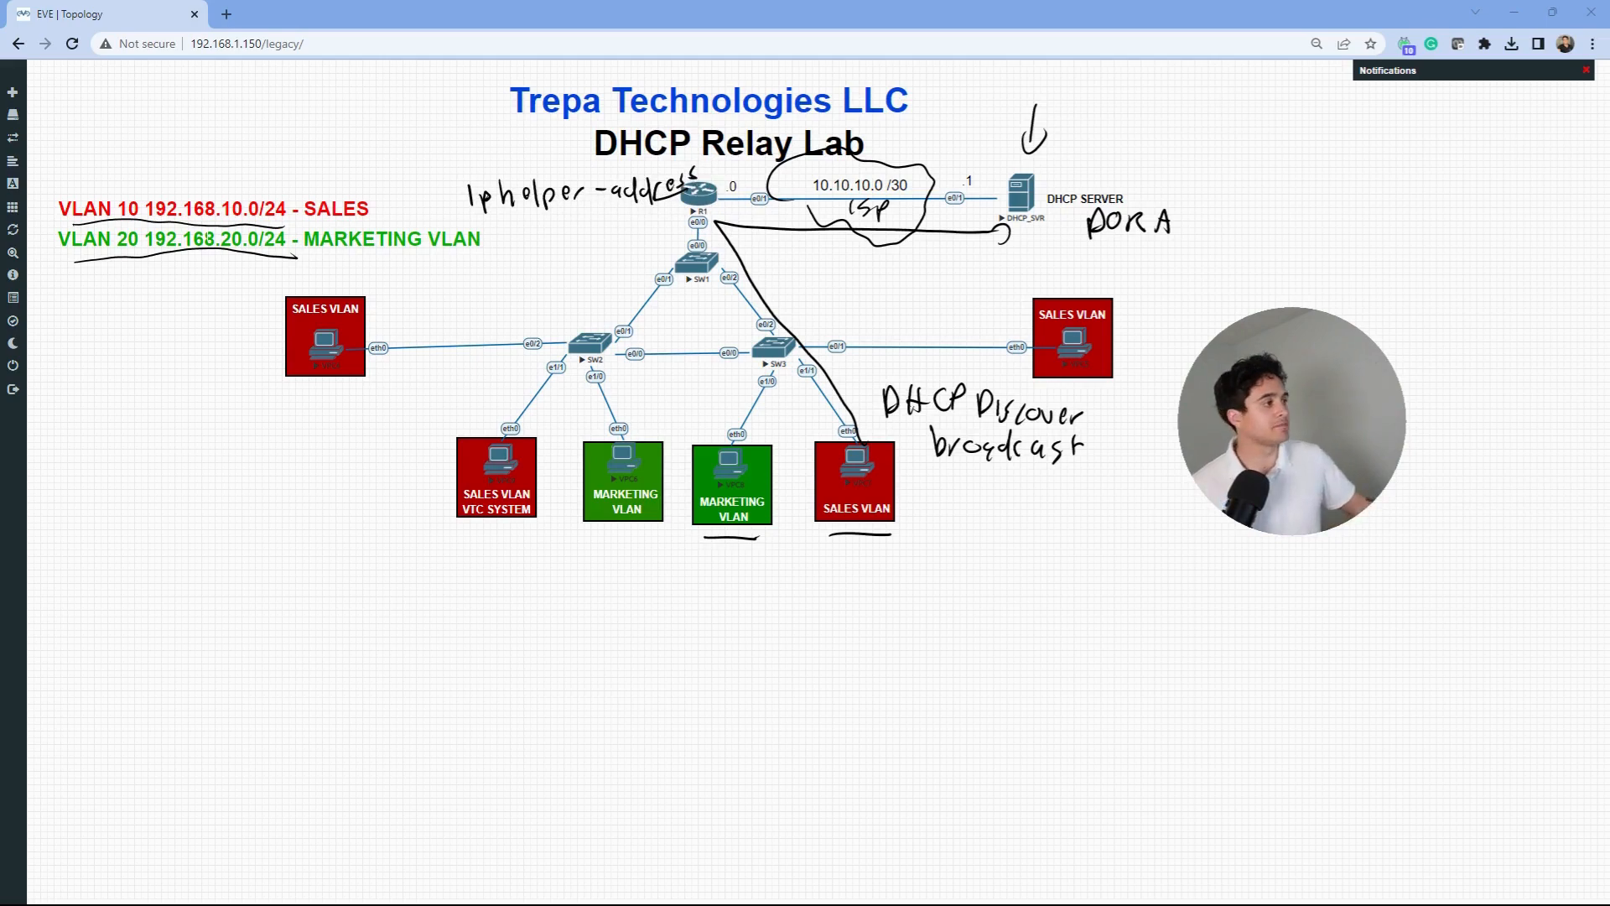
# - Clear the annotations and move the lab instructions aside to reveal the topology
pyautogui.press('Escape')
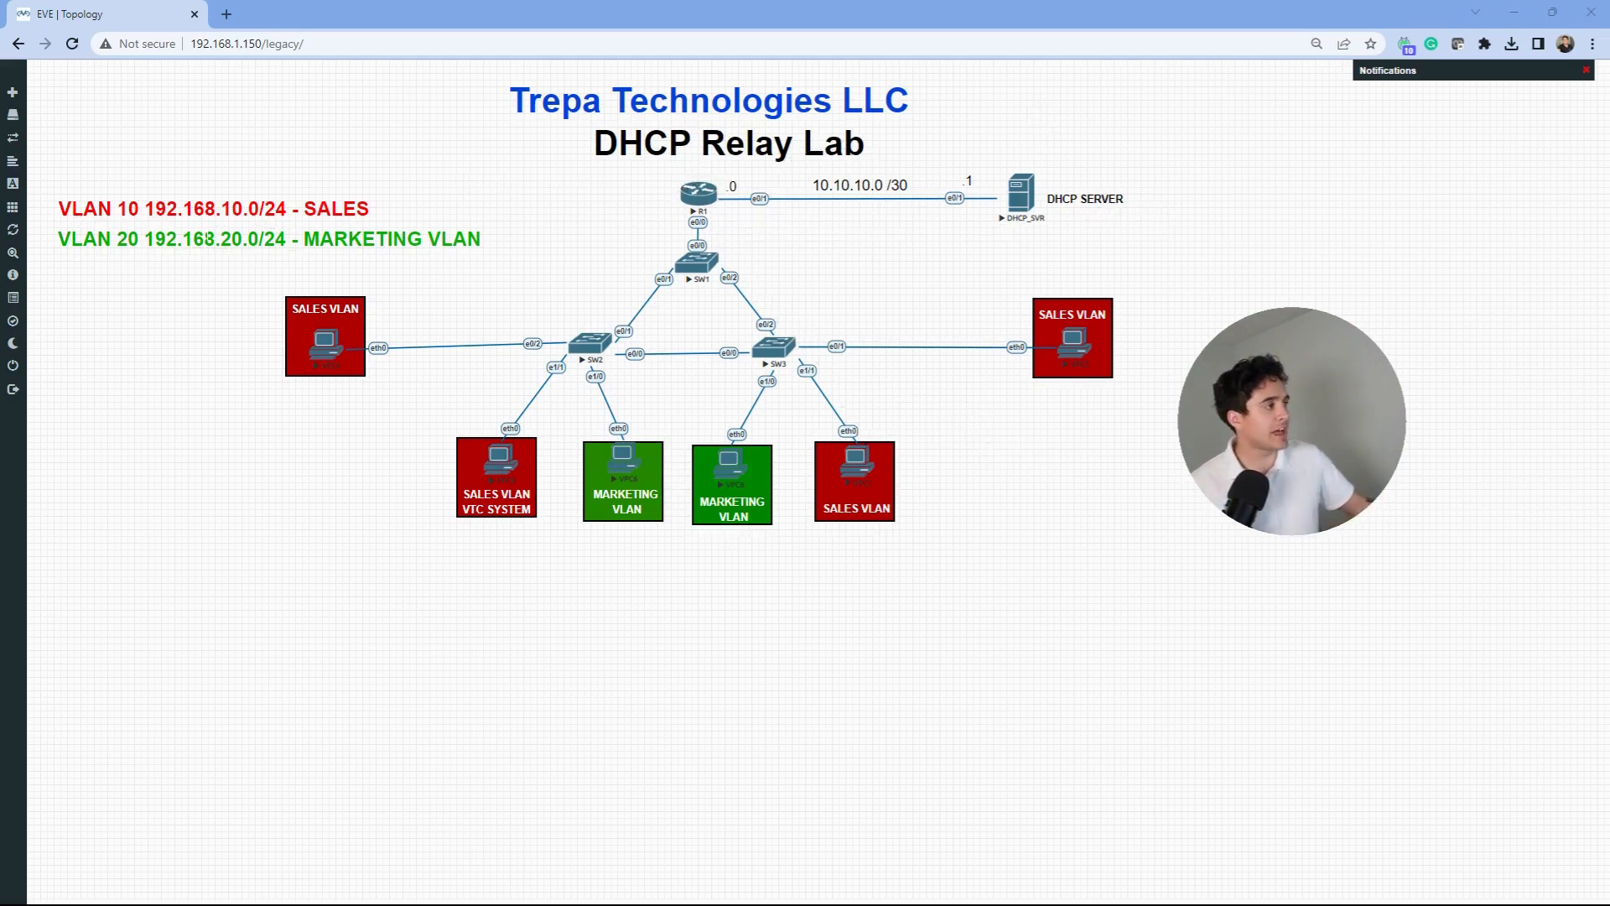
pyautogui.moveTo(1609, 331); pyautogui.dragTo(461, 3)
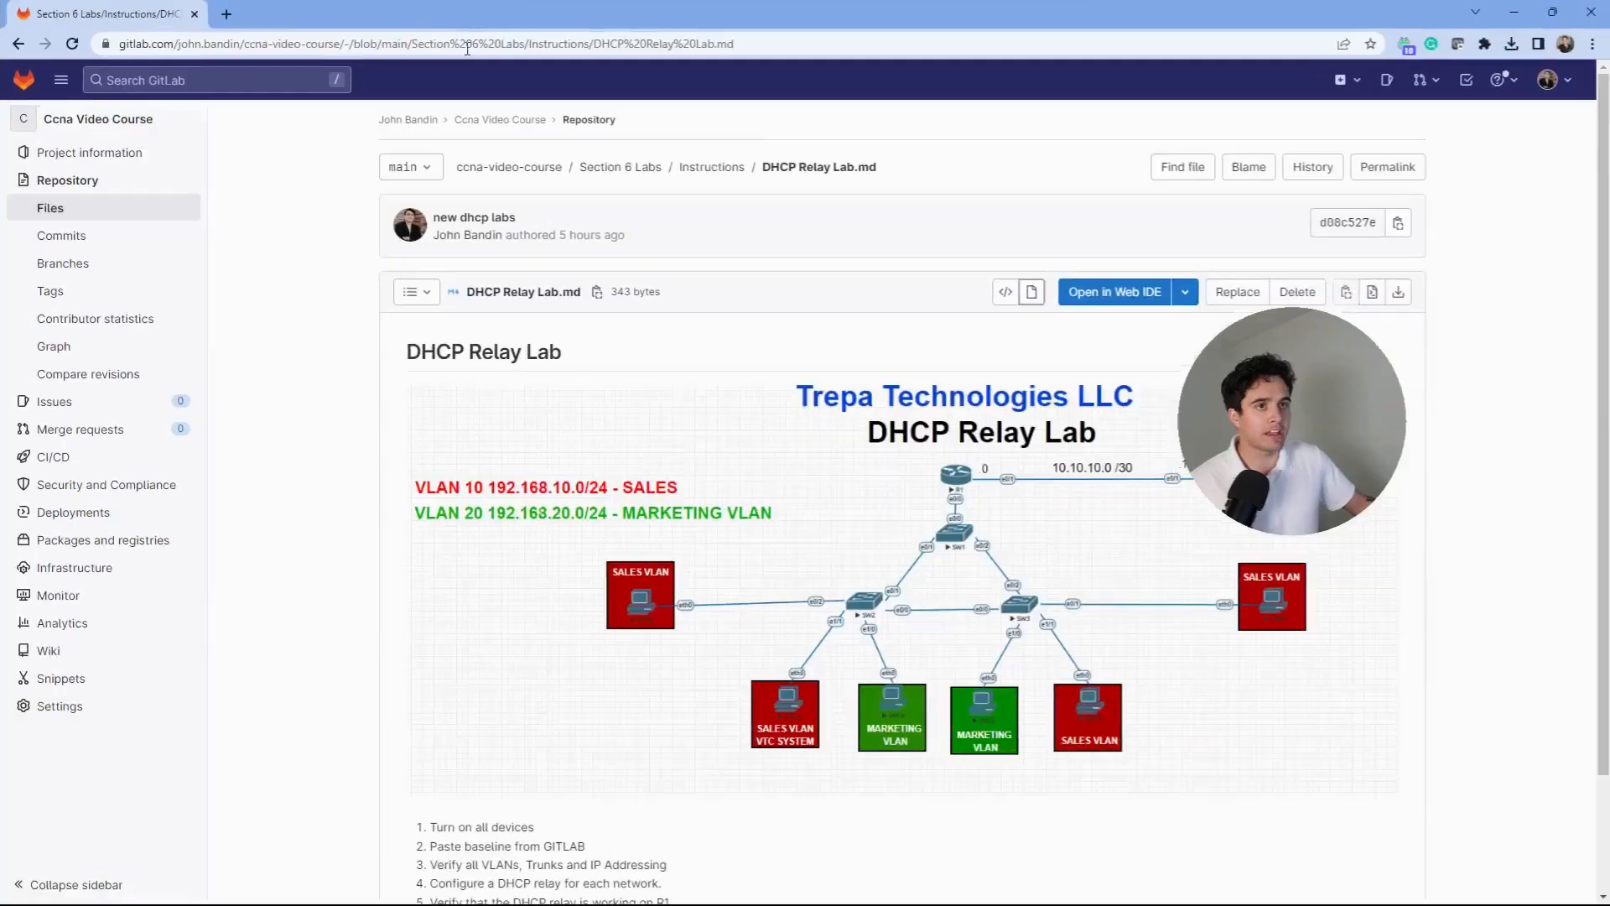
pyautogui.scroll(-3, 675, 515)
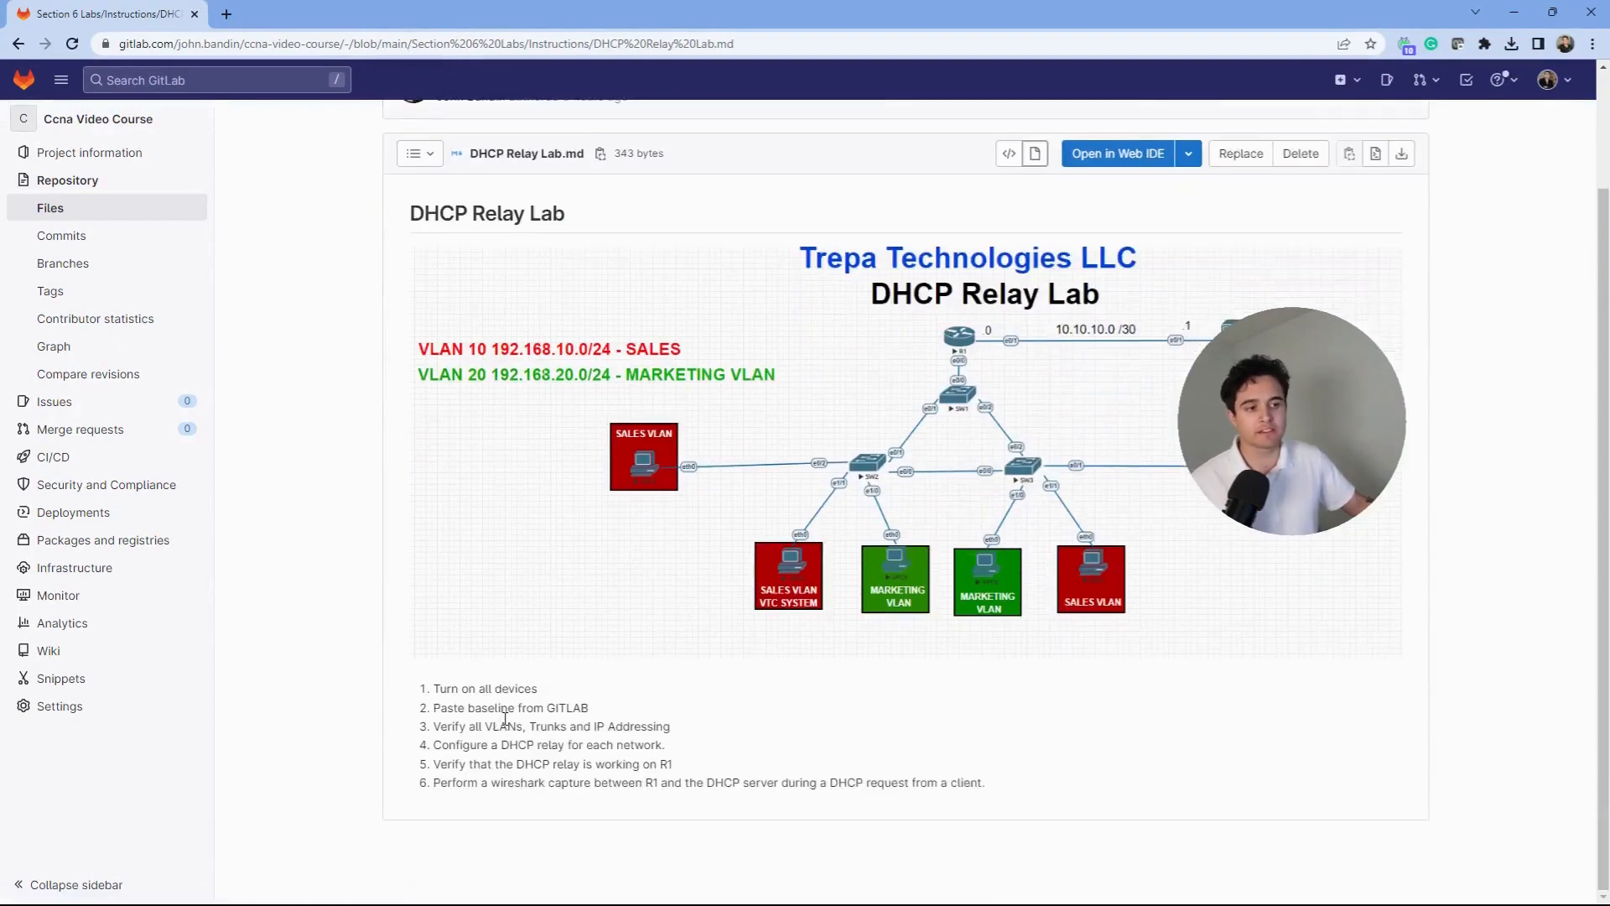
pyautogui.moveTo(487, 9); pyautogui.dragTo(1609, 712)
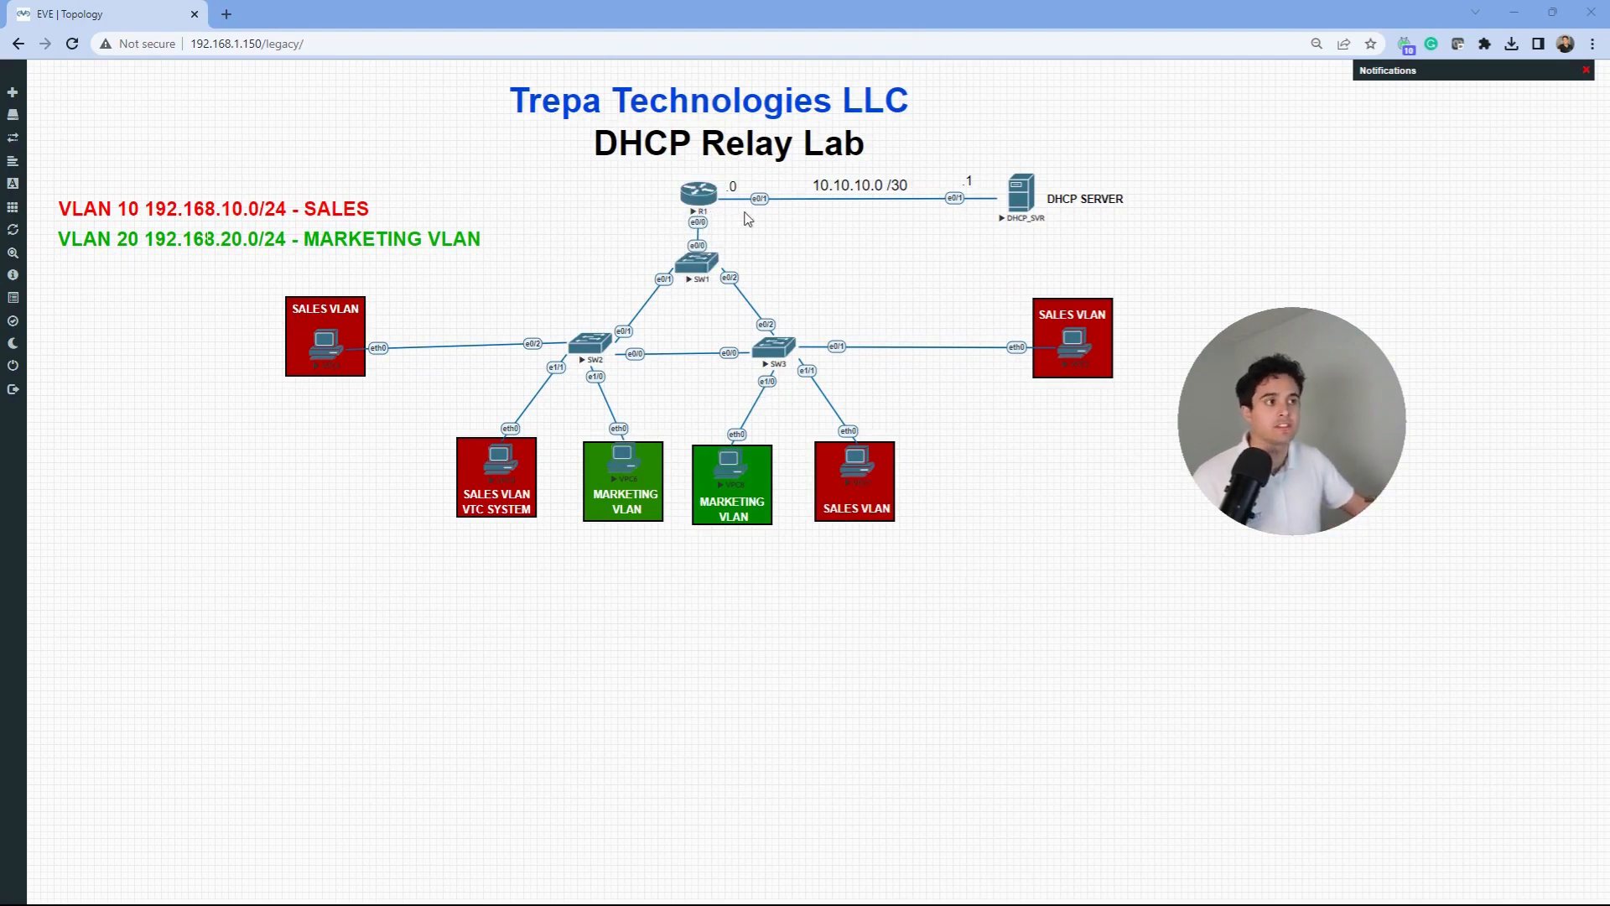
pyautogui.moveTo(978, 266); pyautogui.dragTo(1119, 135)
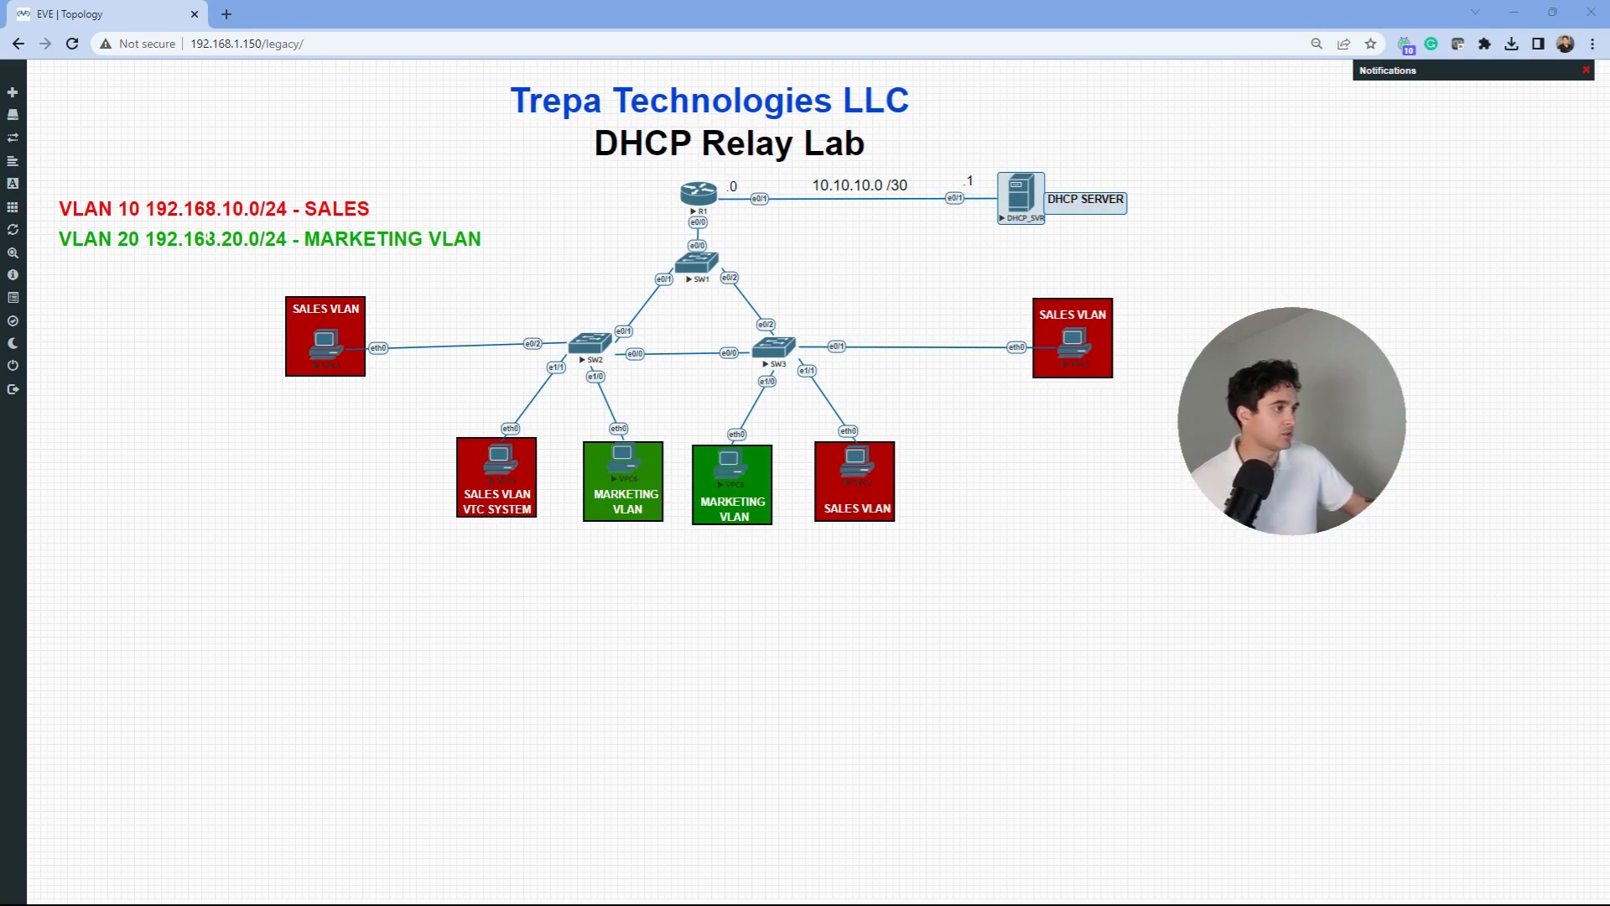
pyautogui.click(595, 337)
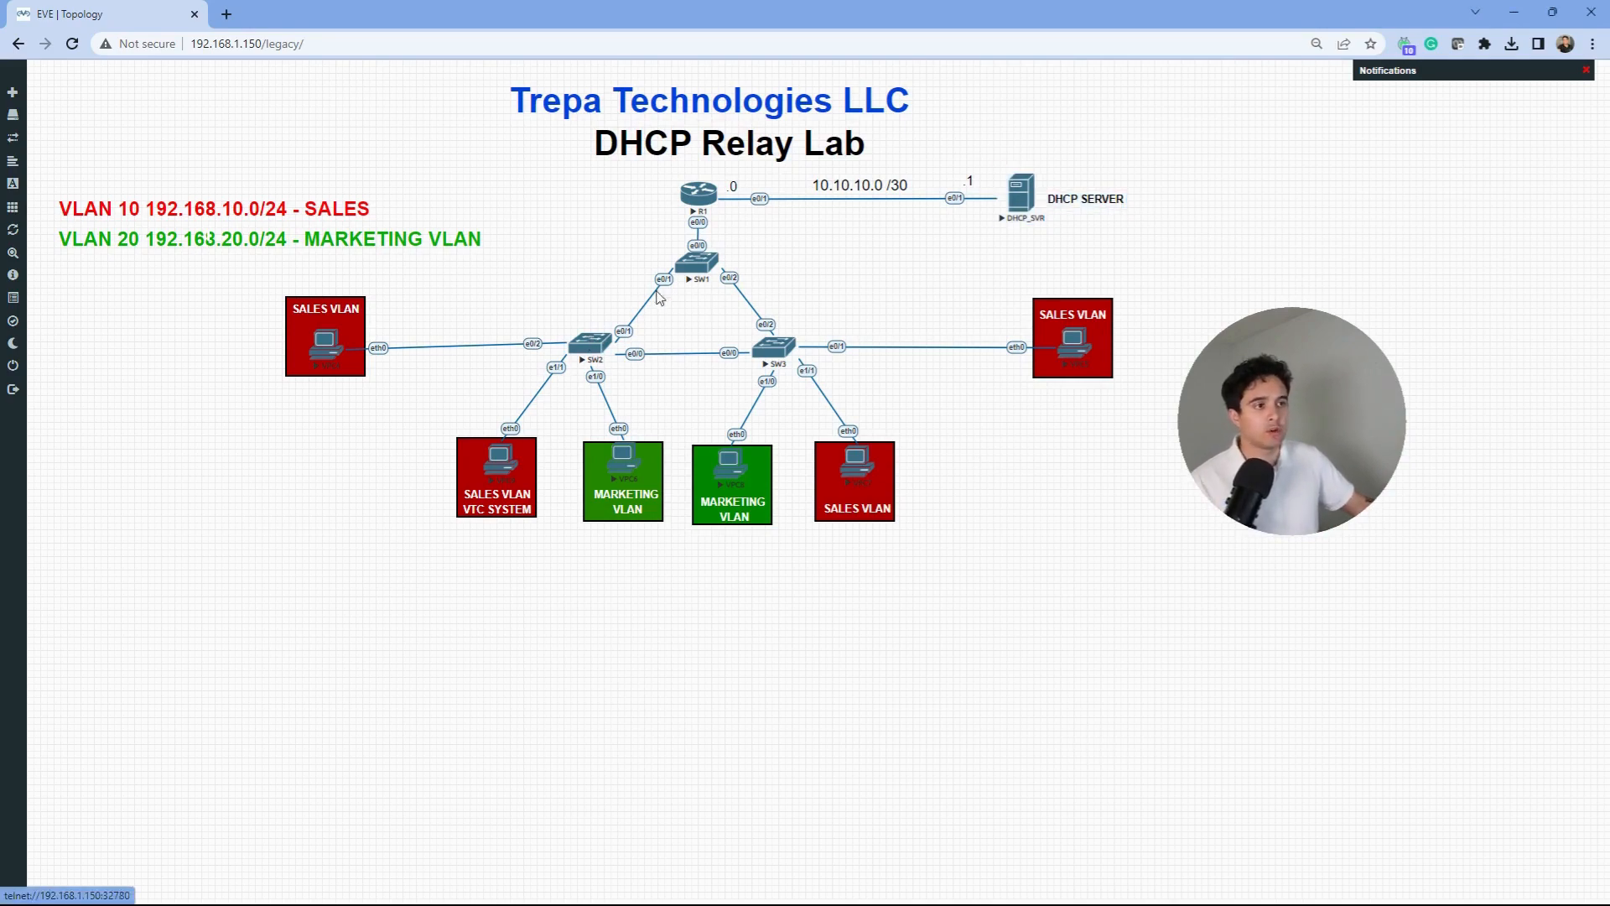
# - Launch SecureCRT consoles for R1, SW1, SW2, SW3 and DHCP_SVR from the EVE-NG nodes
pyautogui.click(698, 198)
pyautogui.click(793, 159)
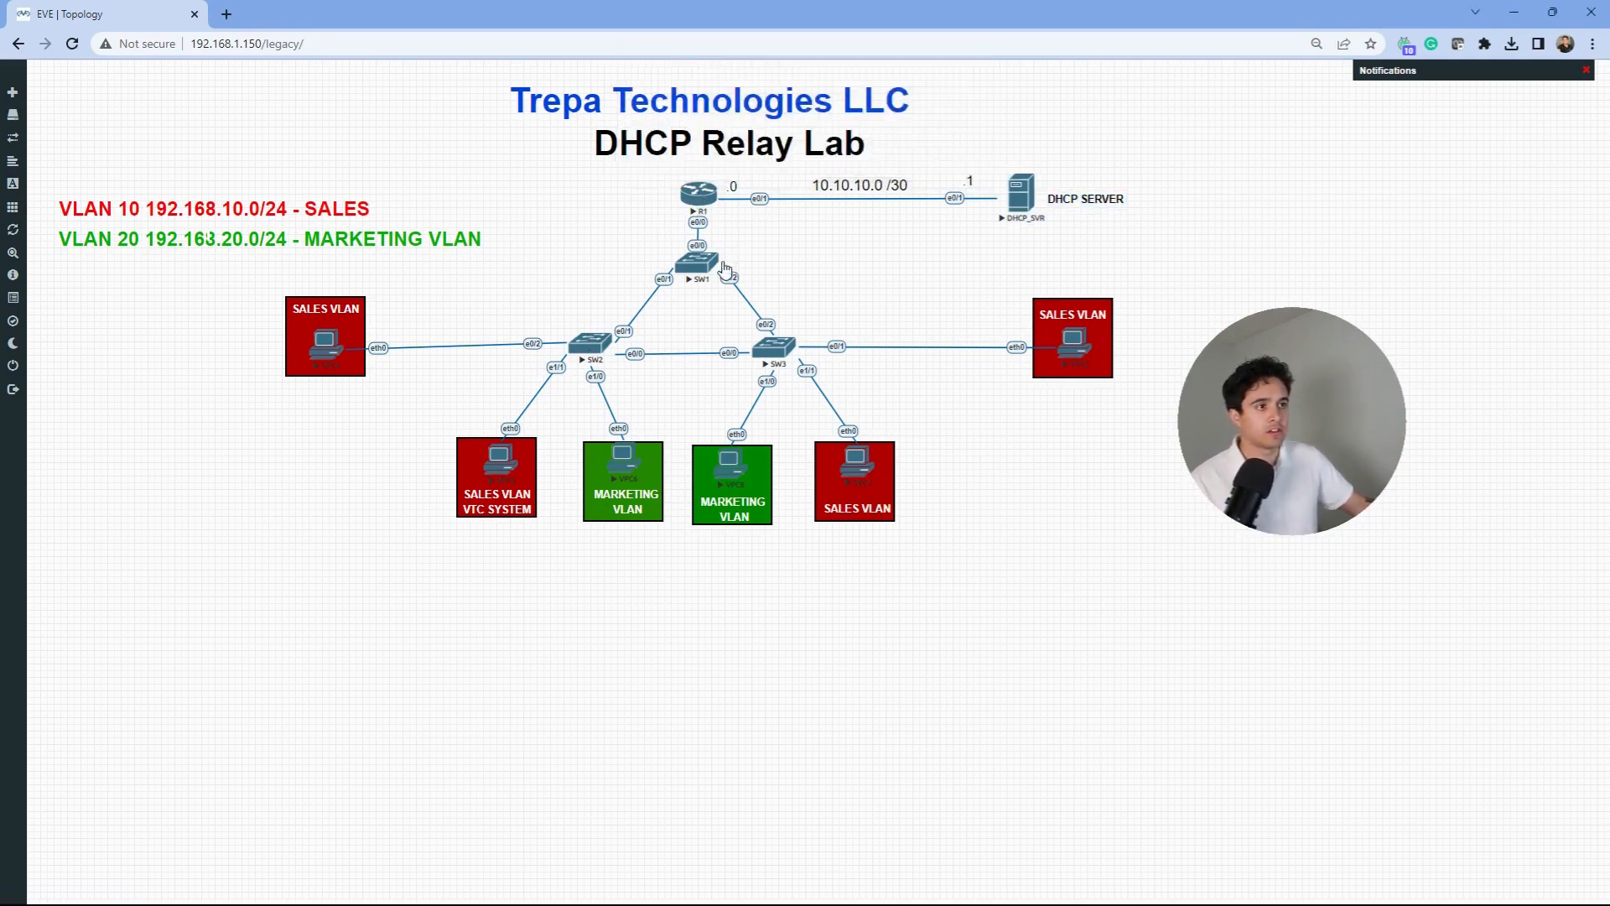
pyautogui.click(724, 270)
pyautogui.click(782, 161)
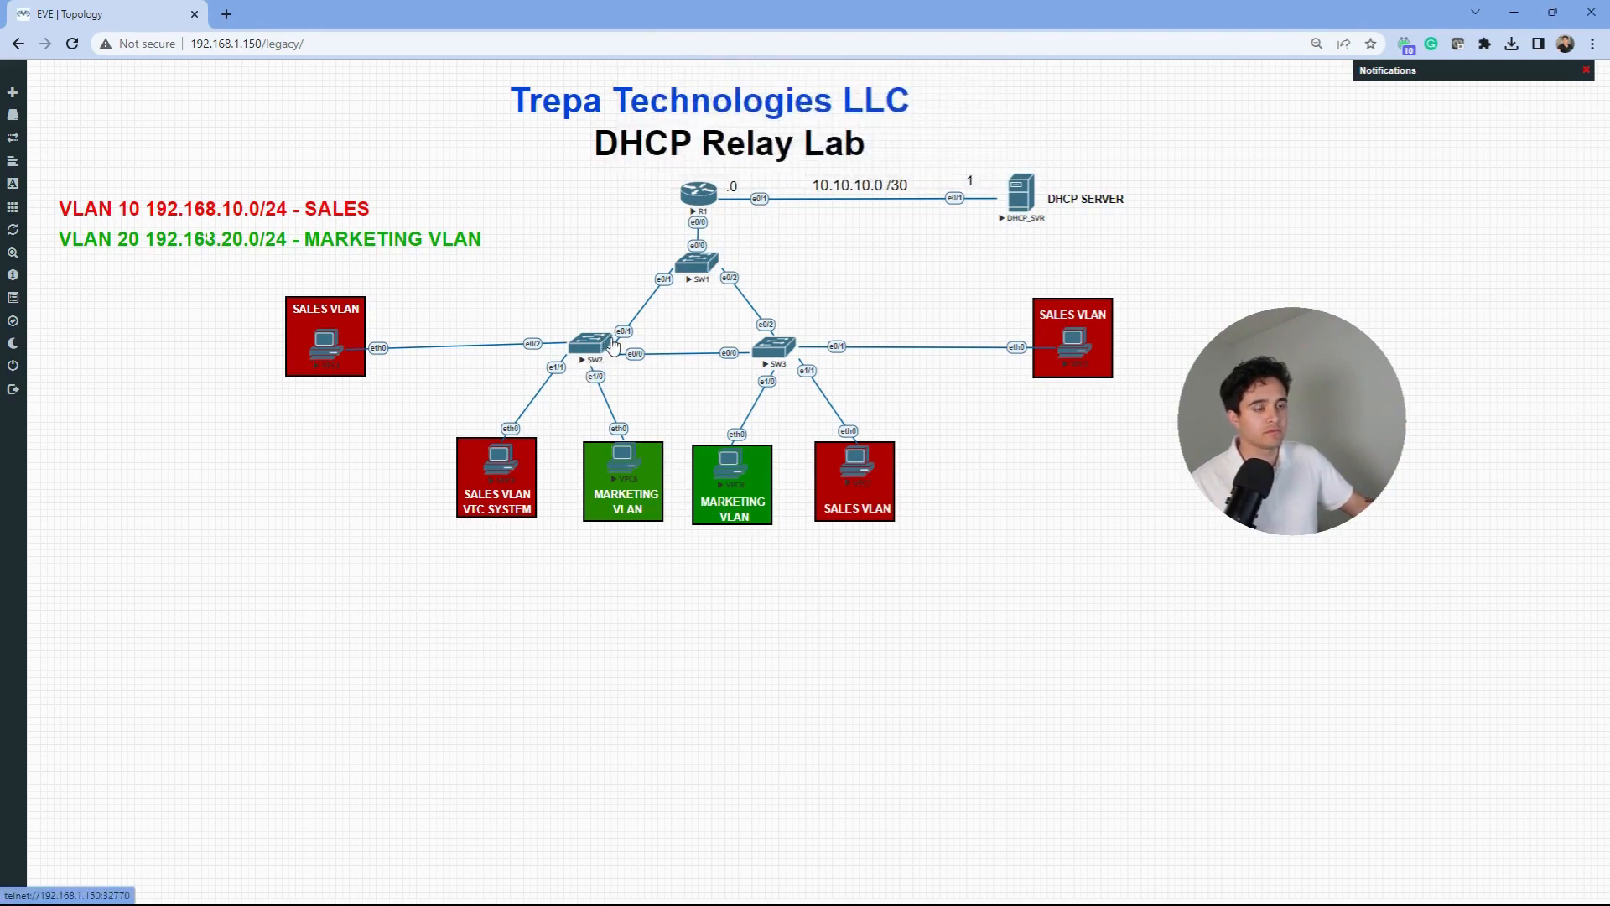
pyautogui.click(613, 344)
pyautogui.click(813, 158)
pyautogui.click(785, 356)
pyautogui.click(847, 158)
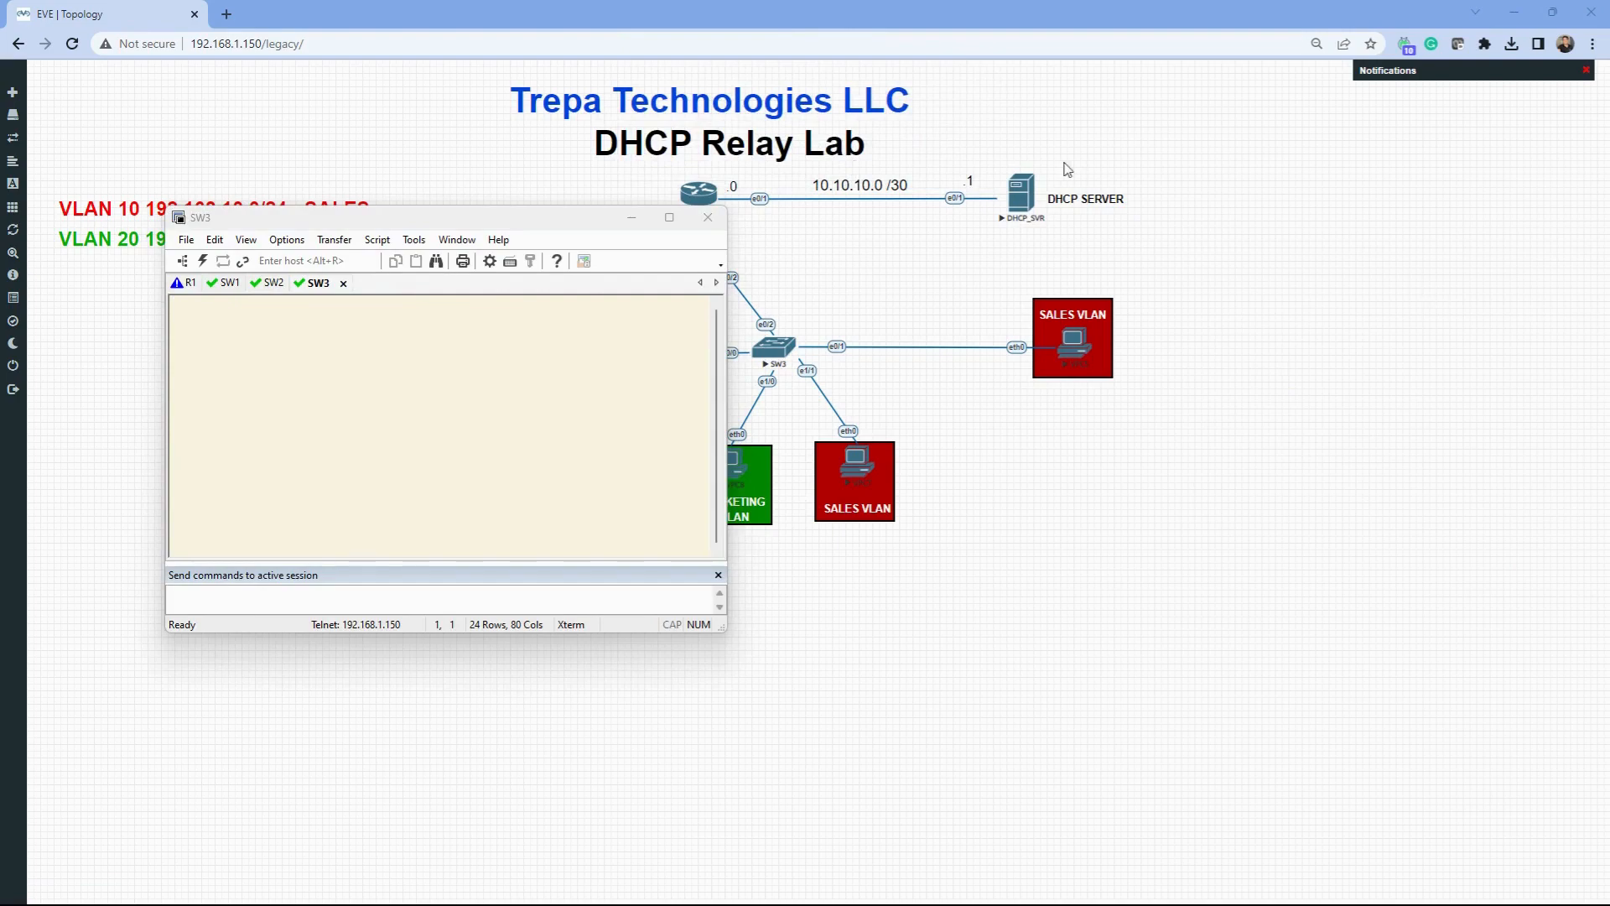
pyautogui.click(1033, 199)
pyautogui.click(913, 158)
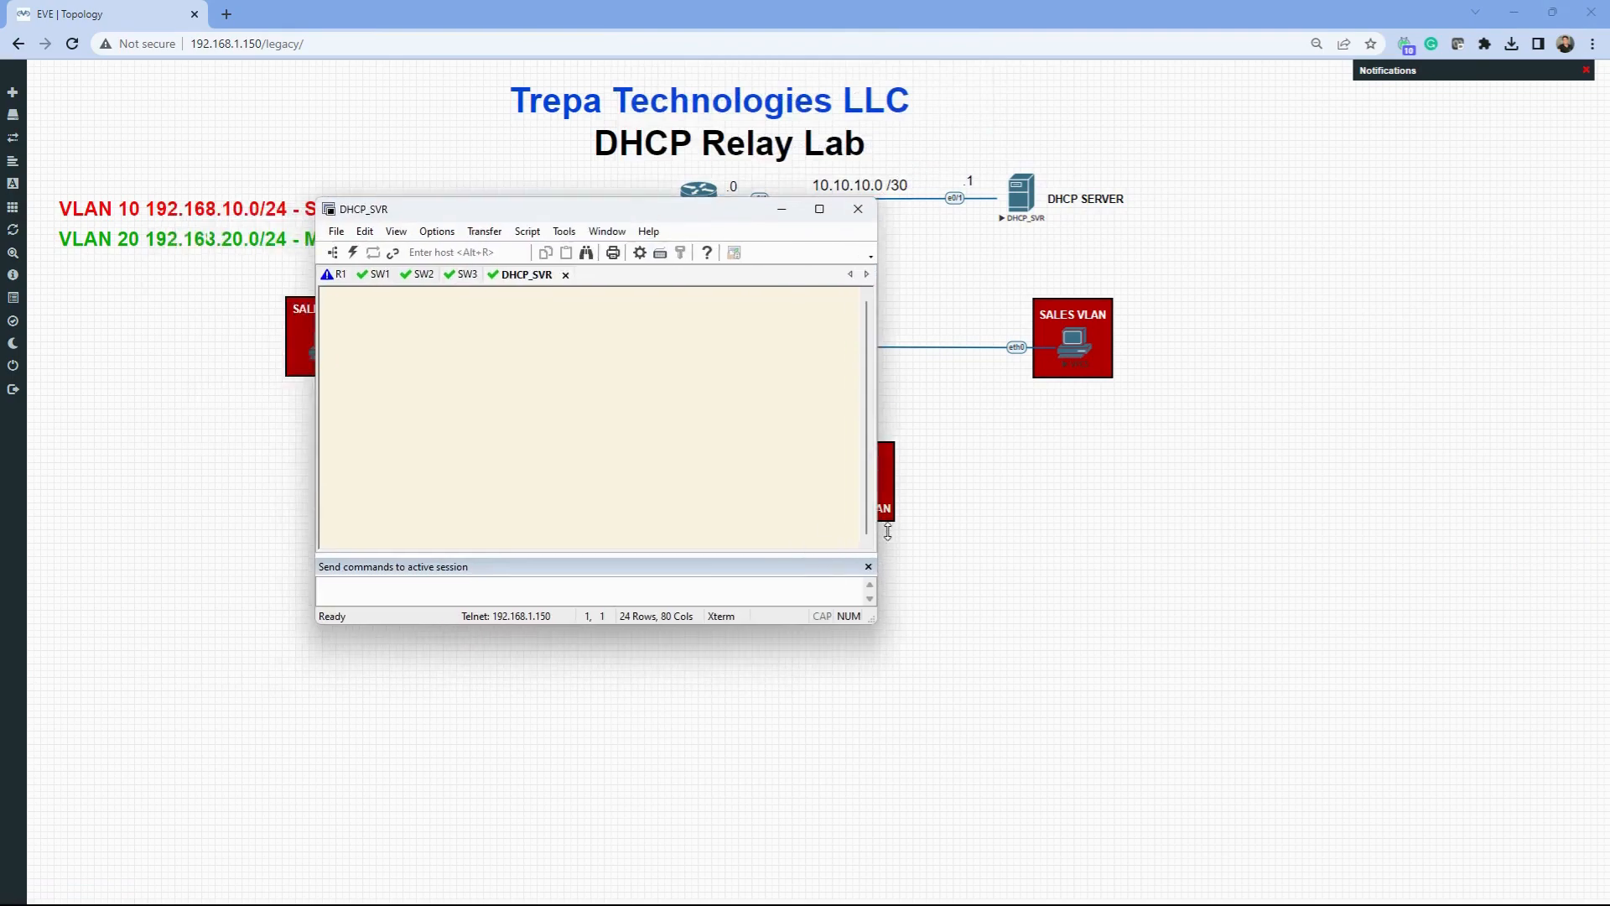
# - Enlarge and reposition the SecureCRT window, then bring up the R1 session
pyautogui.moveTo(877, 529); pyautogui.dragTo(1466, 467)
pyautogui.moveTo(1465, 623); pyautogui.dragTo(1609, 791)
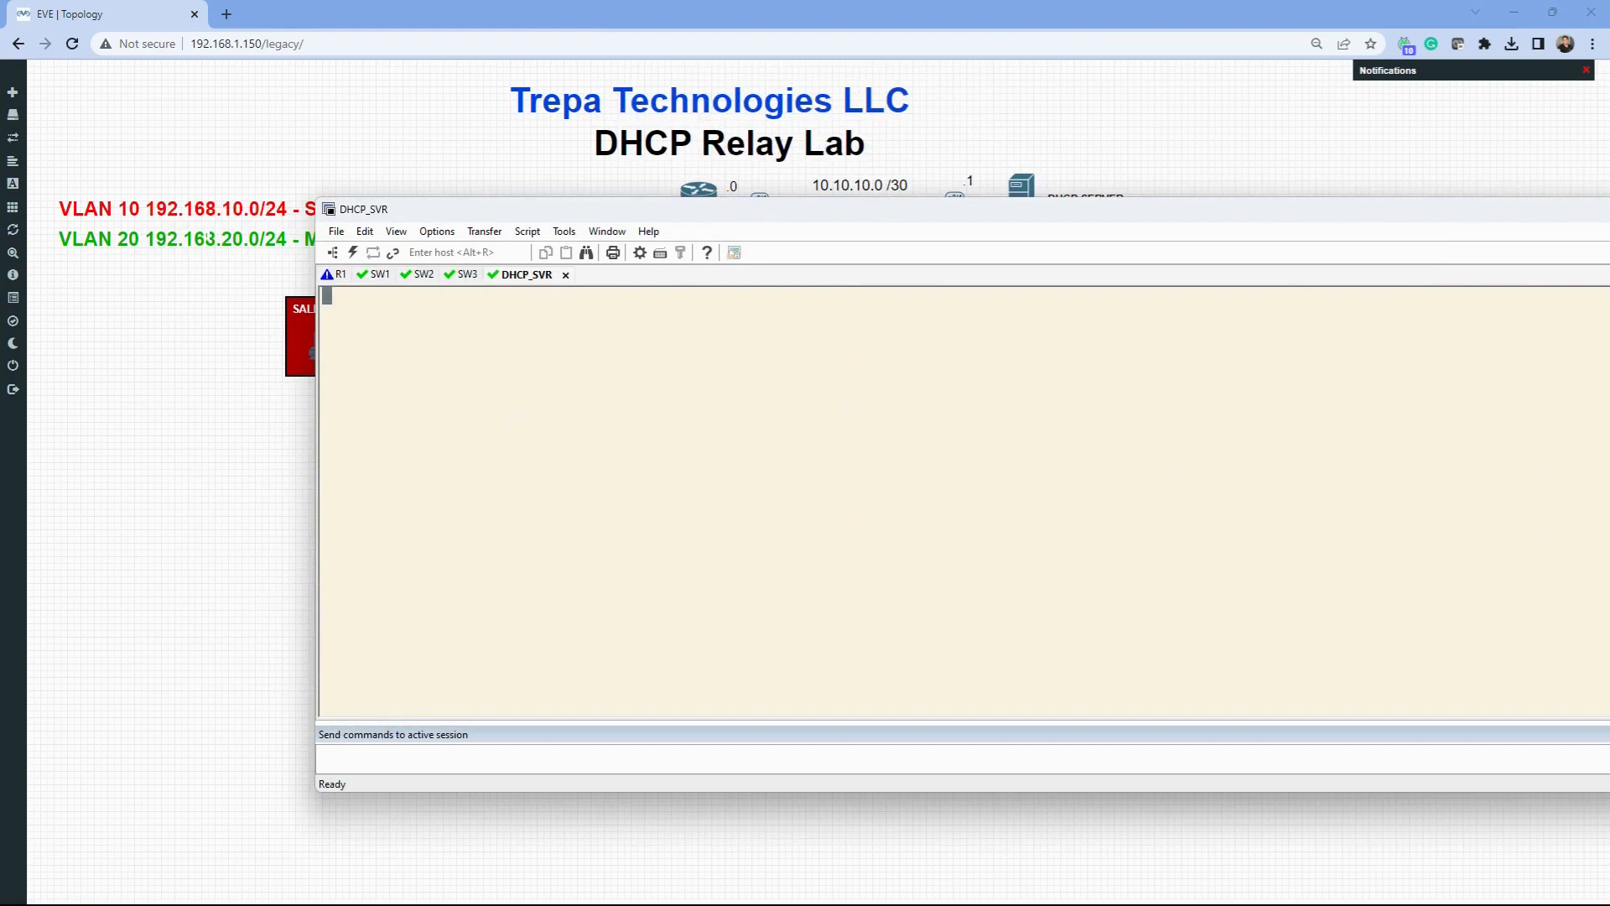
pyautogui.moveTo(1609, 369); pyautogui.dragTo(1540, 369)
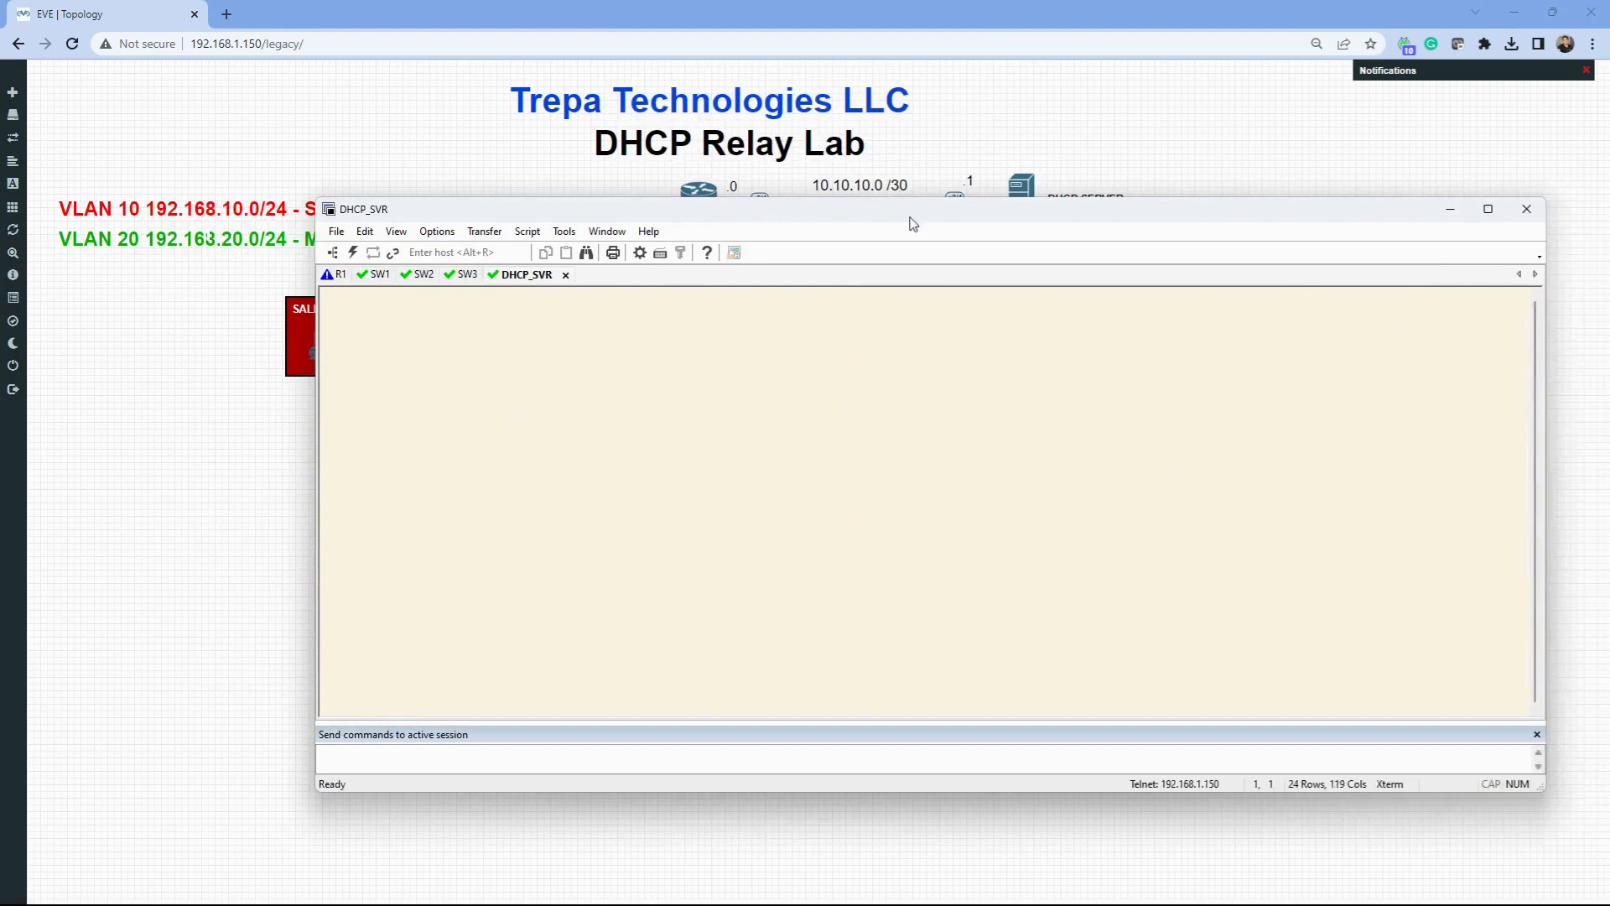
pyautogui.moveTo(918, 209); pyautogui.dragTo(876, 124)
pyautogui.click(293, 190)
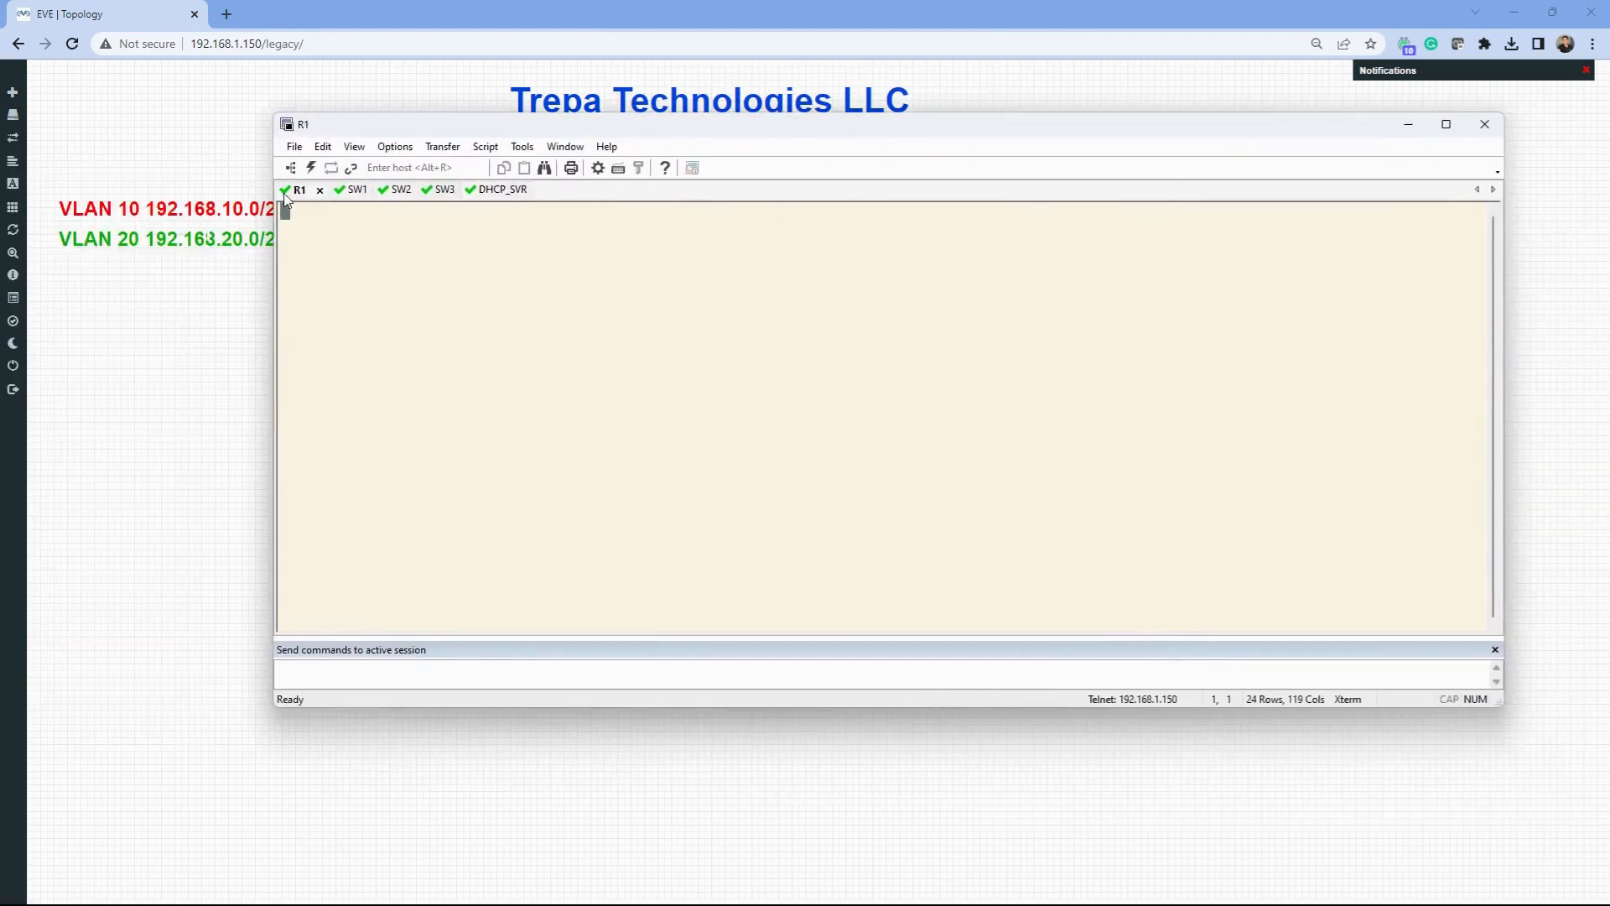
# - Log into R1's console with its username and password
pyautogui.press('Return')
pyautogui.write('cisco')
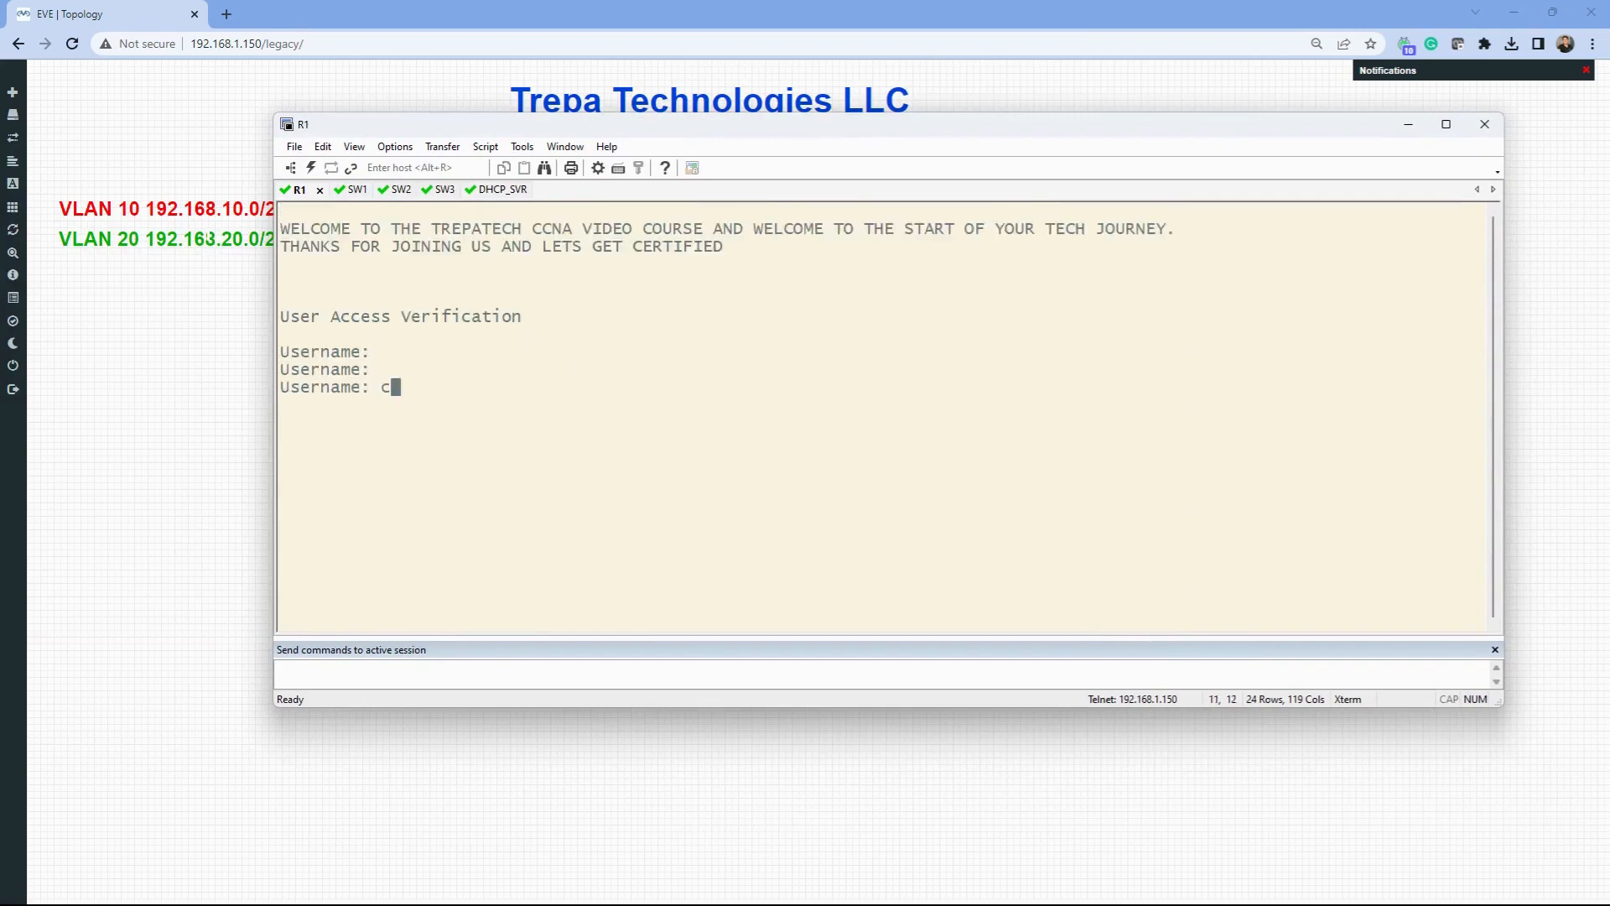
pyautogui.press('Return')
pyautogui.write('cisco')
pyautogui.press('Return')
# - Run show ip int br on R1 and highlight the up VLAN subinterfaces and Ethernet0/1 uplink
pyautogui.write('show ip int br')
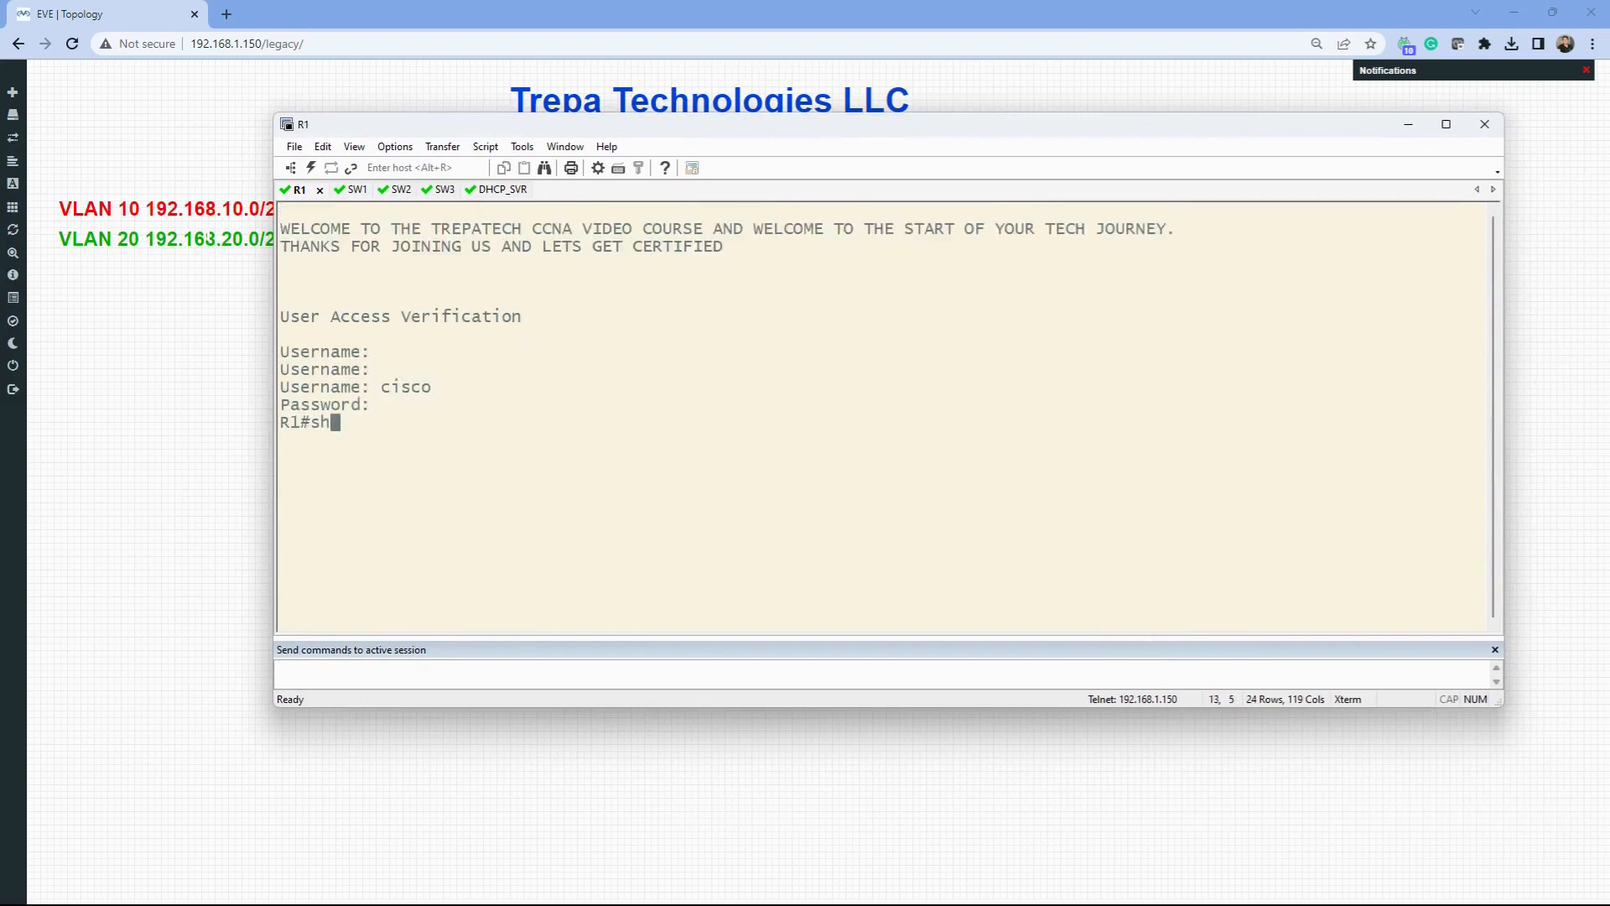
pyautogui.press('Return')
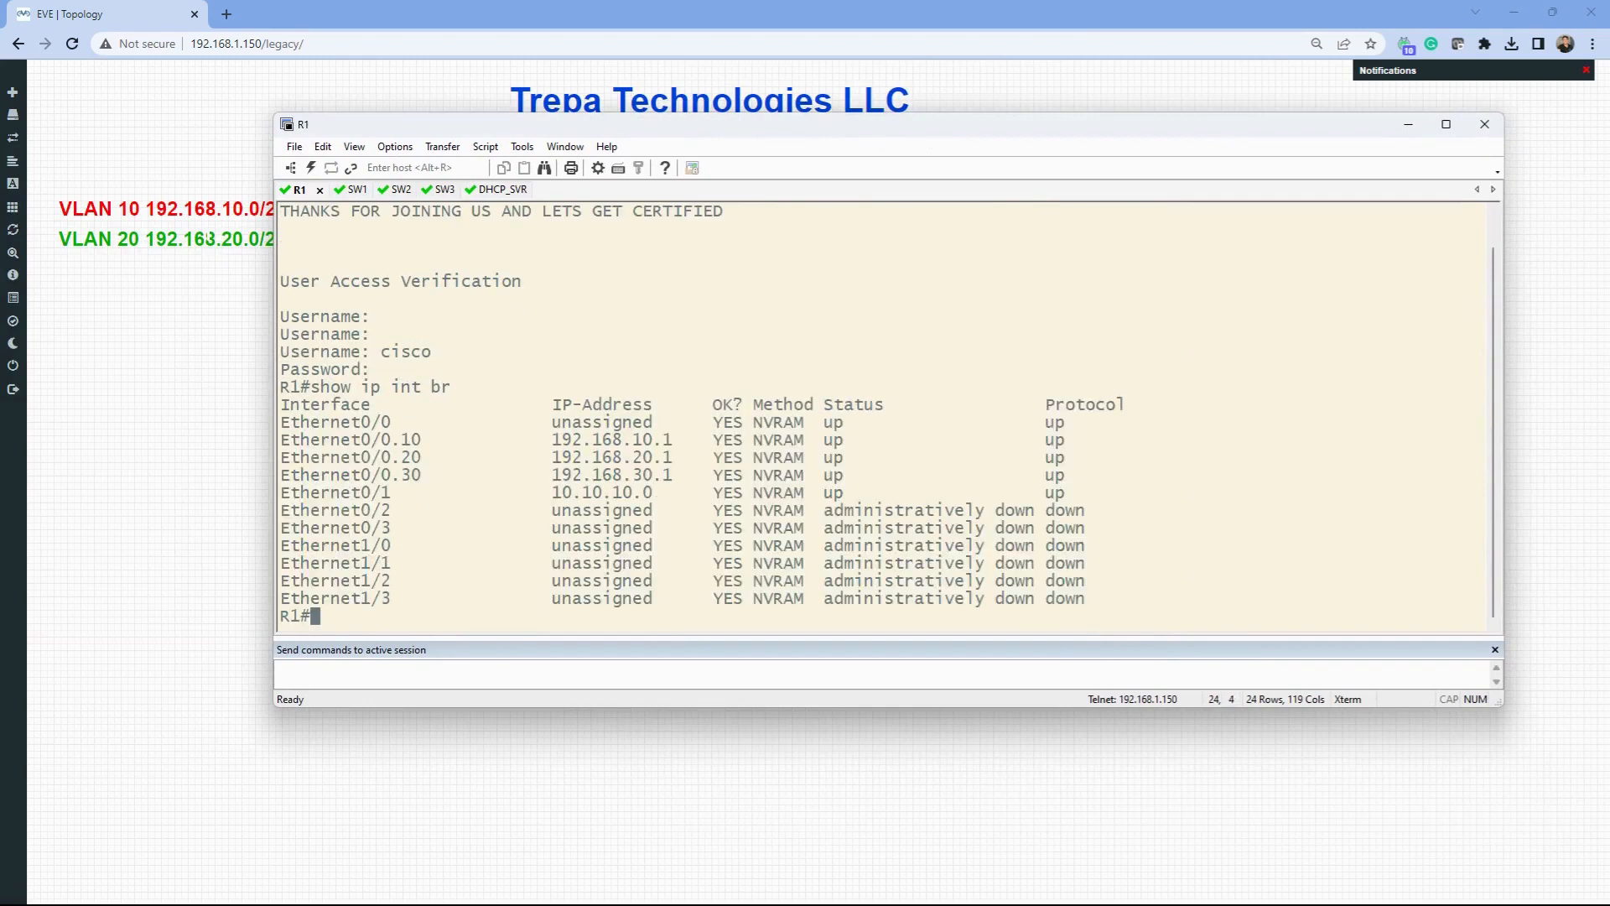
pyautogui.moveTo(662, 494); pyautogui.dragTo(280, 440)
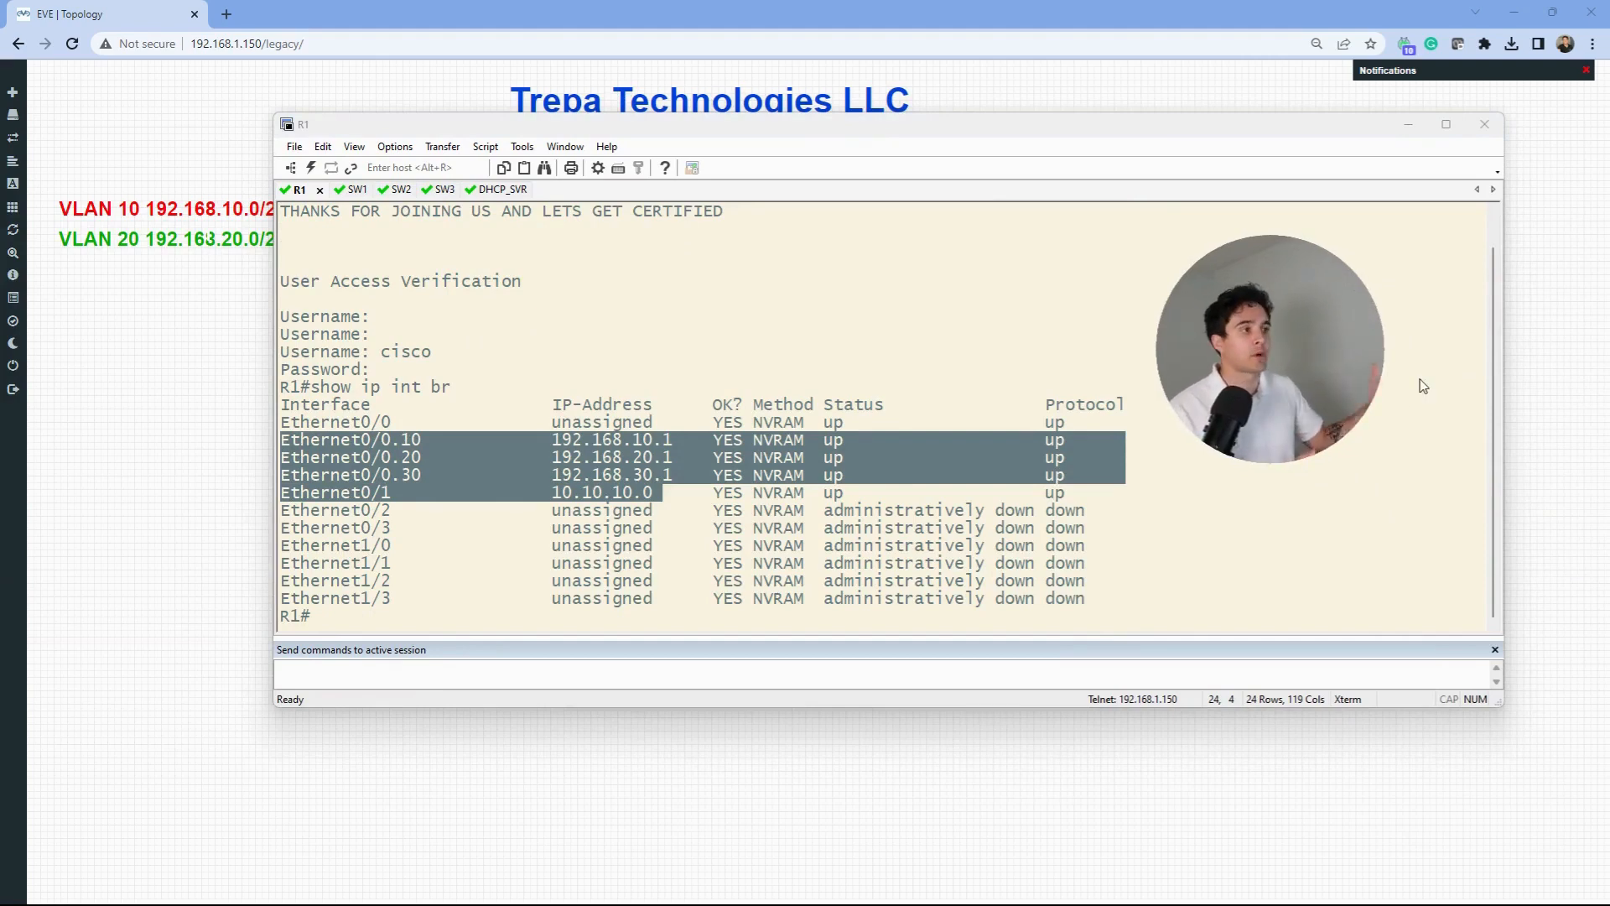
pyautogui.click(867, 503)
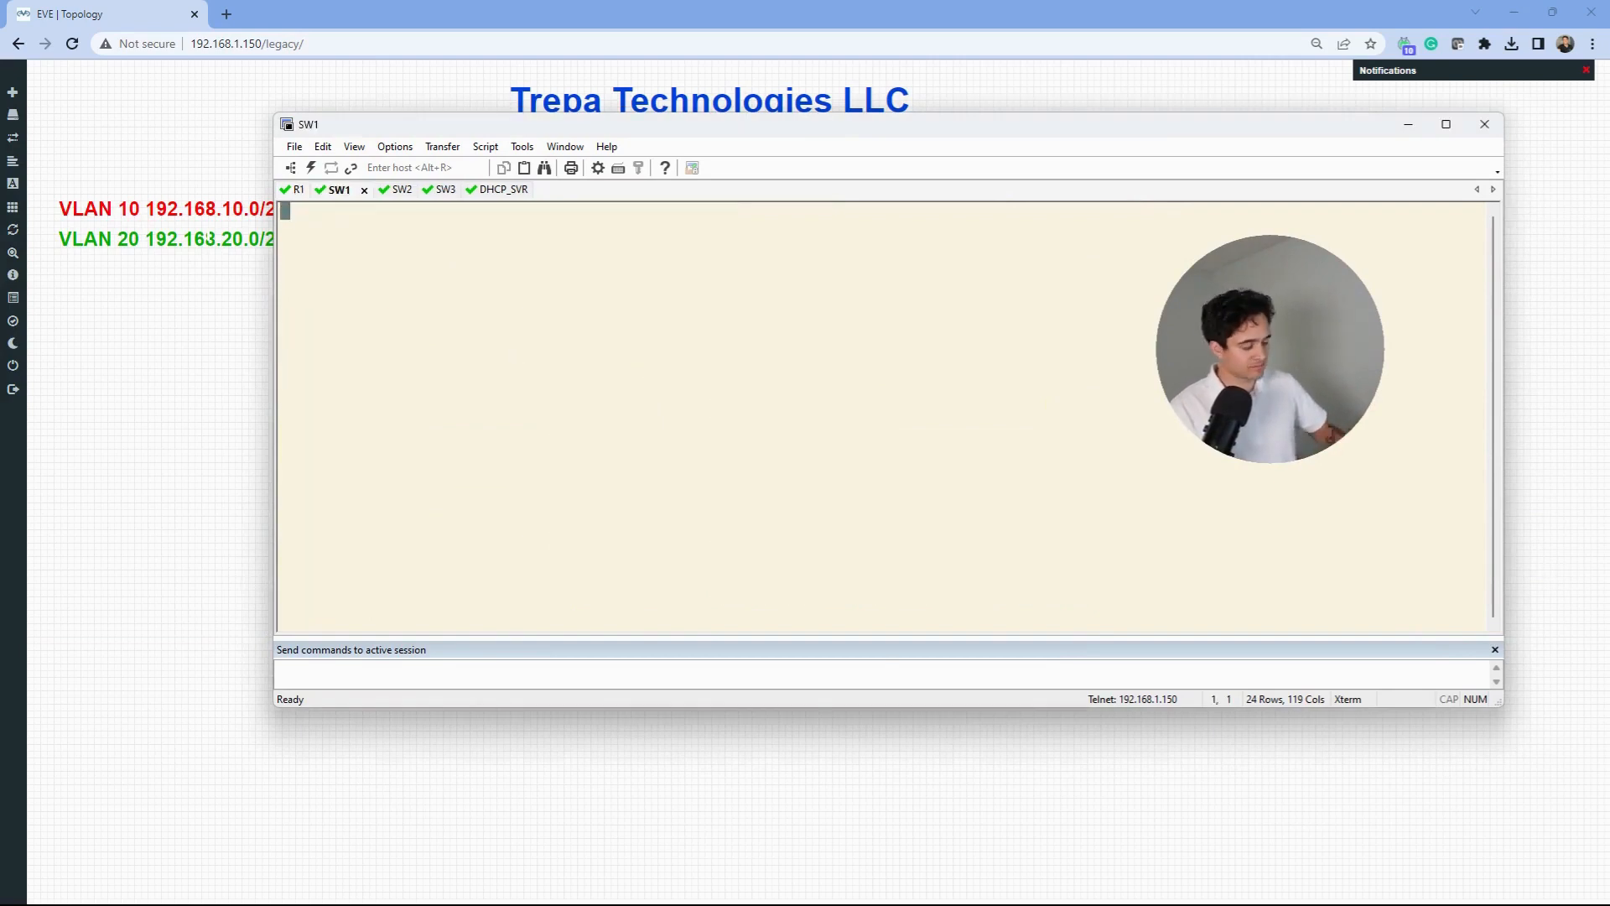
# - On SW1, run show int trunk and page through show vlan
pyautogui.press('Return')
pyautogui.press('Return')
pyautogui.press('Return')
pyautogui.press('Return')
pyautogui.write('show int trunkj')
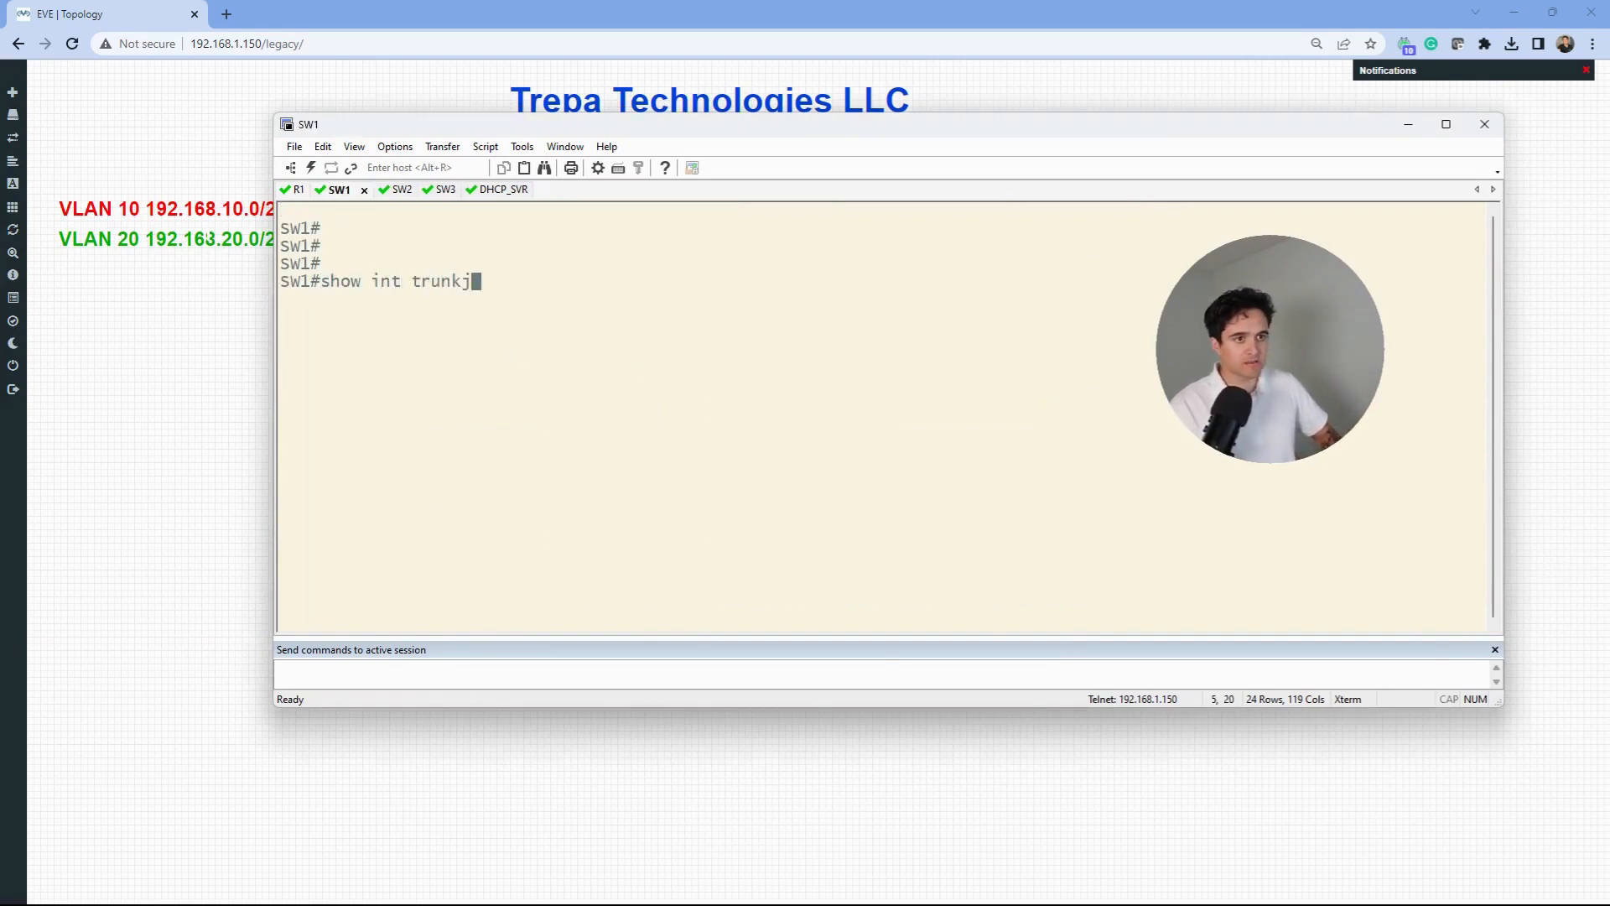
pyautogui.press('BackSpace')
pyautogui.press('Return')
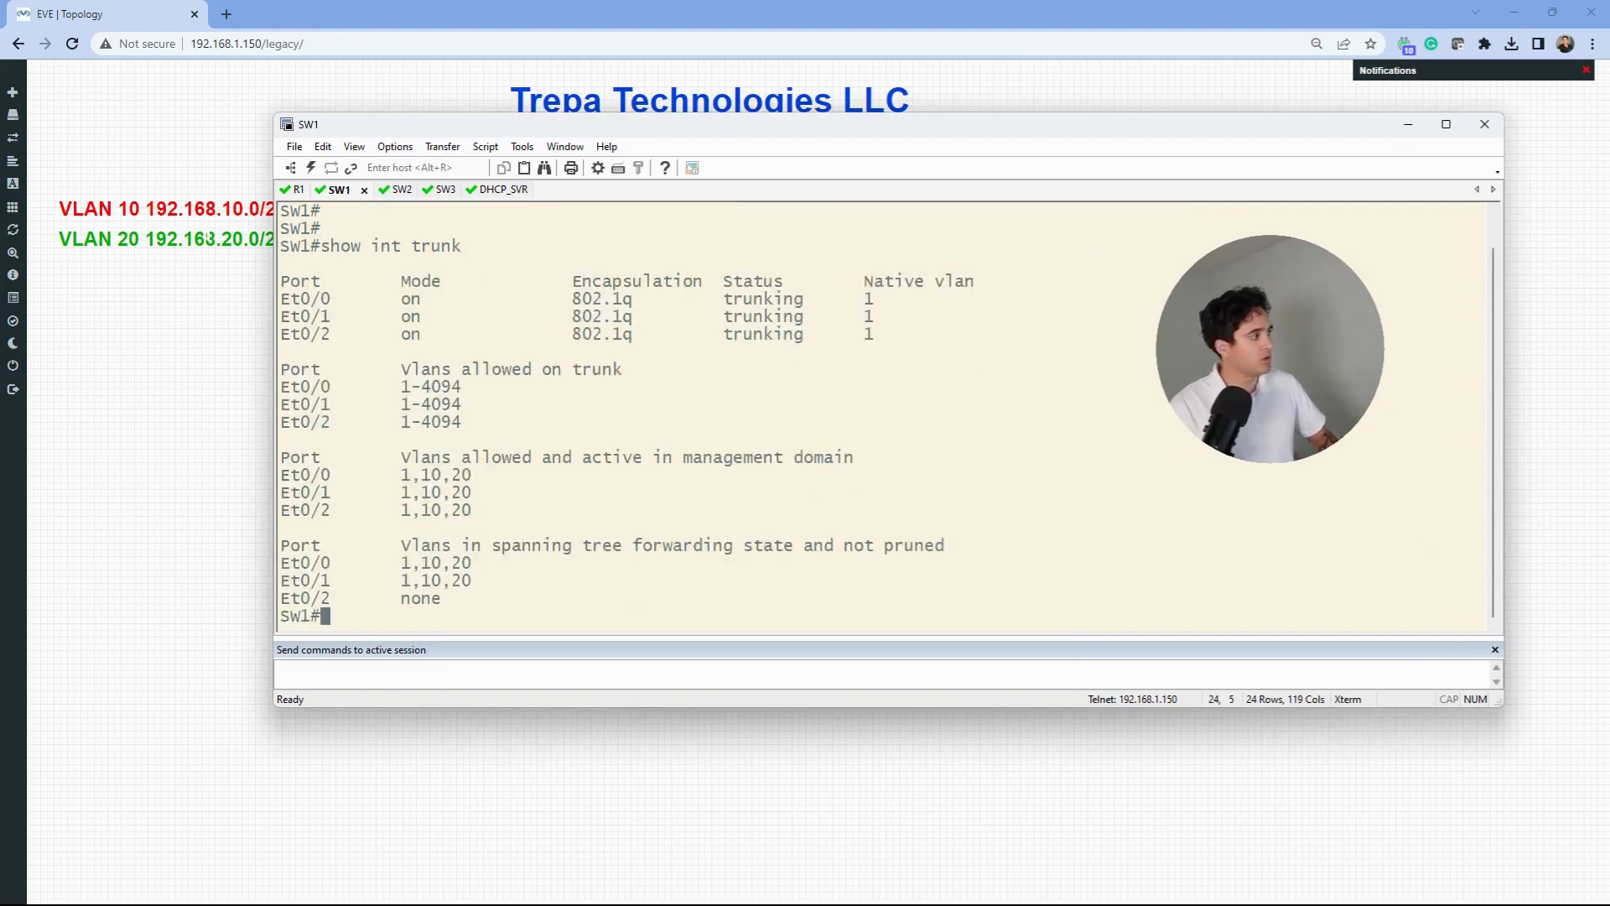
pyautogui.write('show vla')
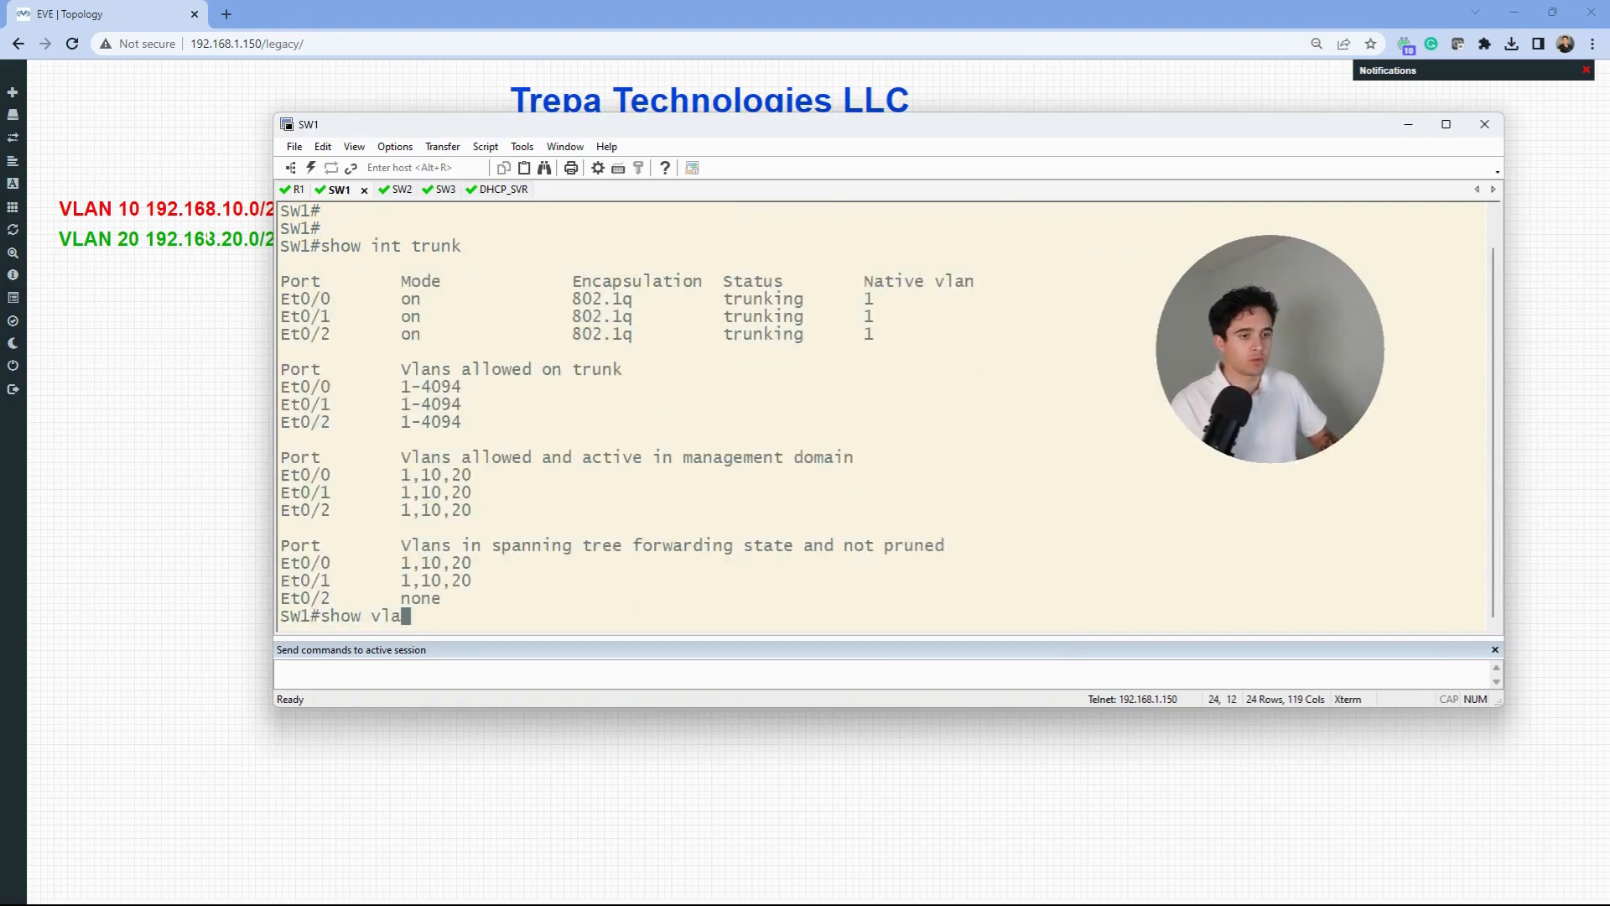
pyautogui.write('n')
pyautogui.press('Return')
pyautogui.press('space')
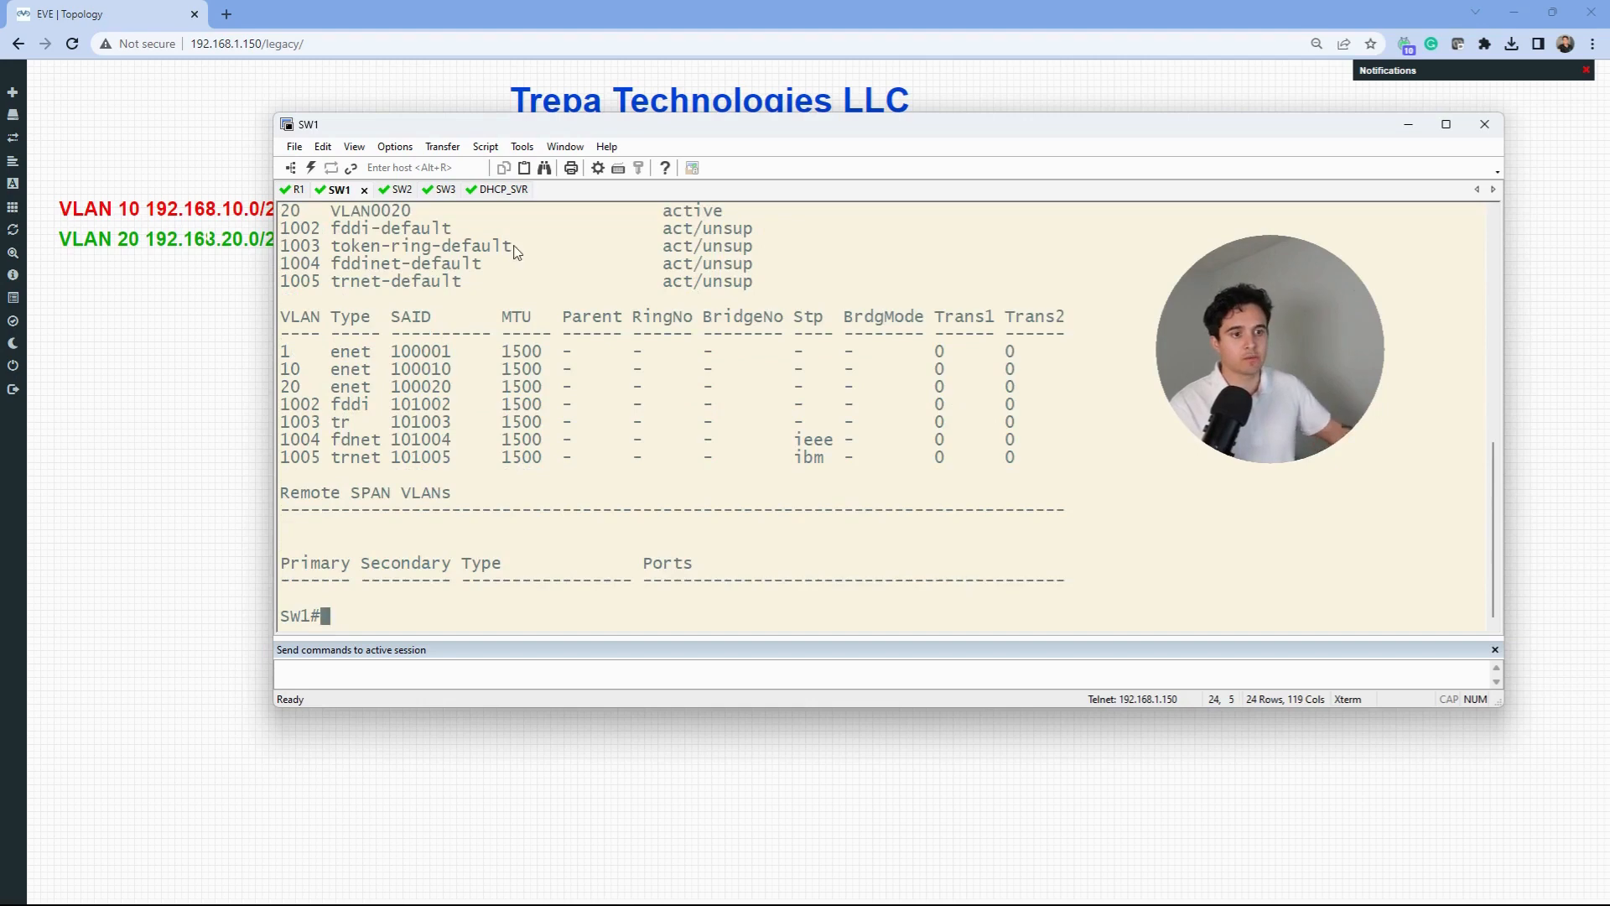
# - Log into SW2, run show int trunk and show vlan br, and mark the VLAN 10, 20, 30 rows
pyautogui.click(401, 189)
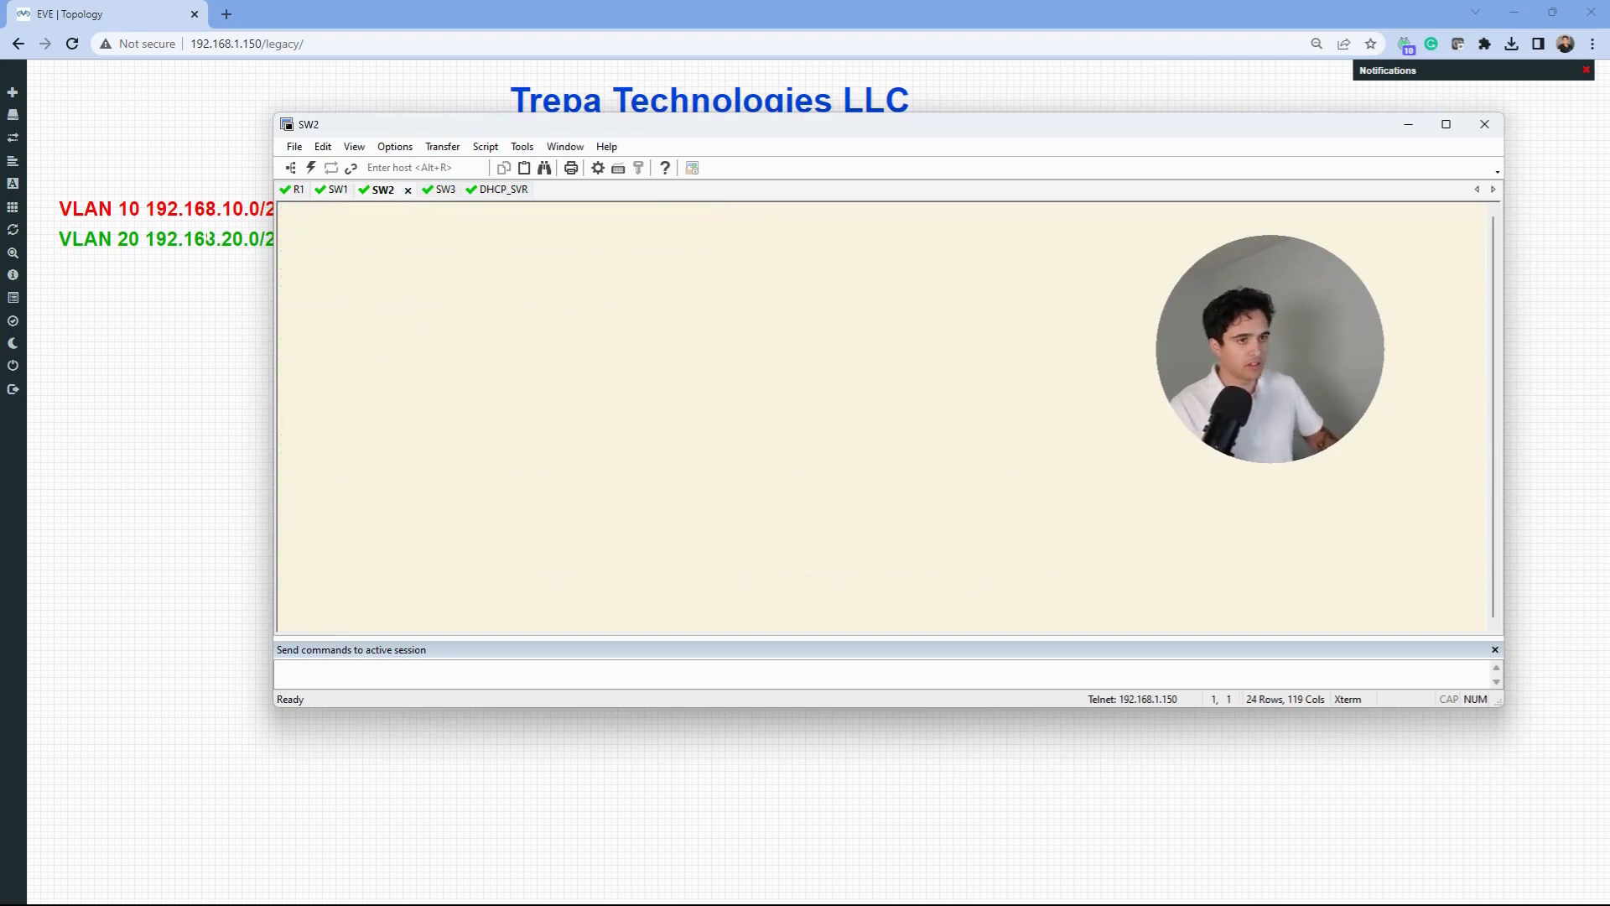
pyautogui.press('Return')
pyautogui.write('cisco')
pyautogui.press('Return')
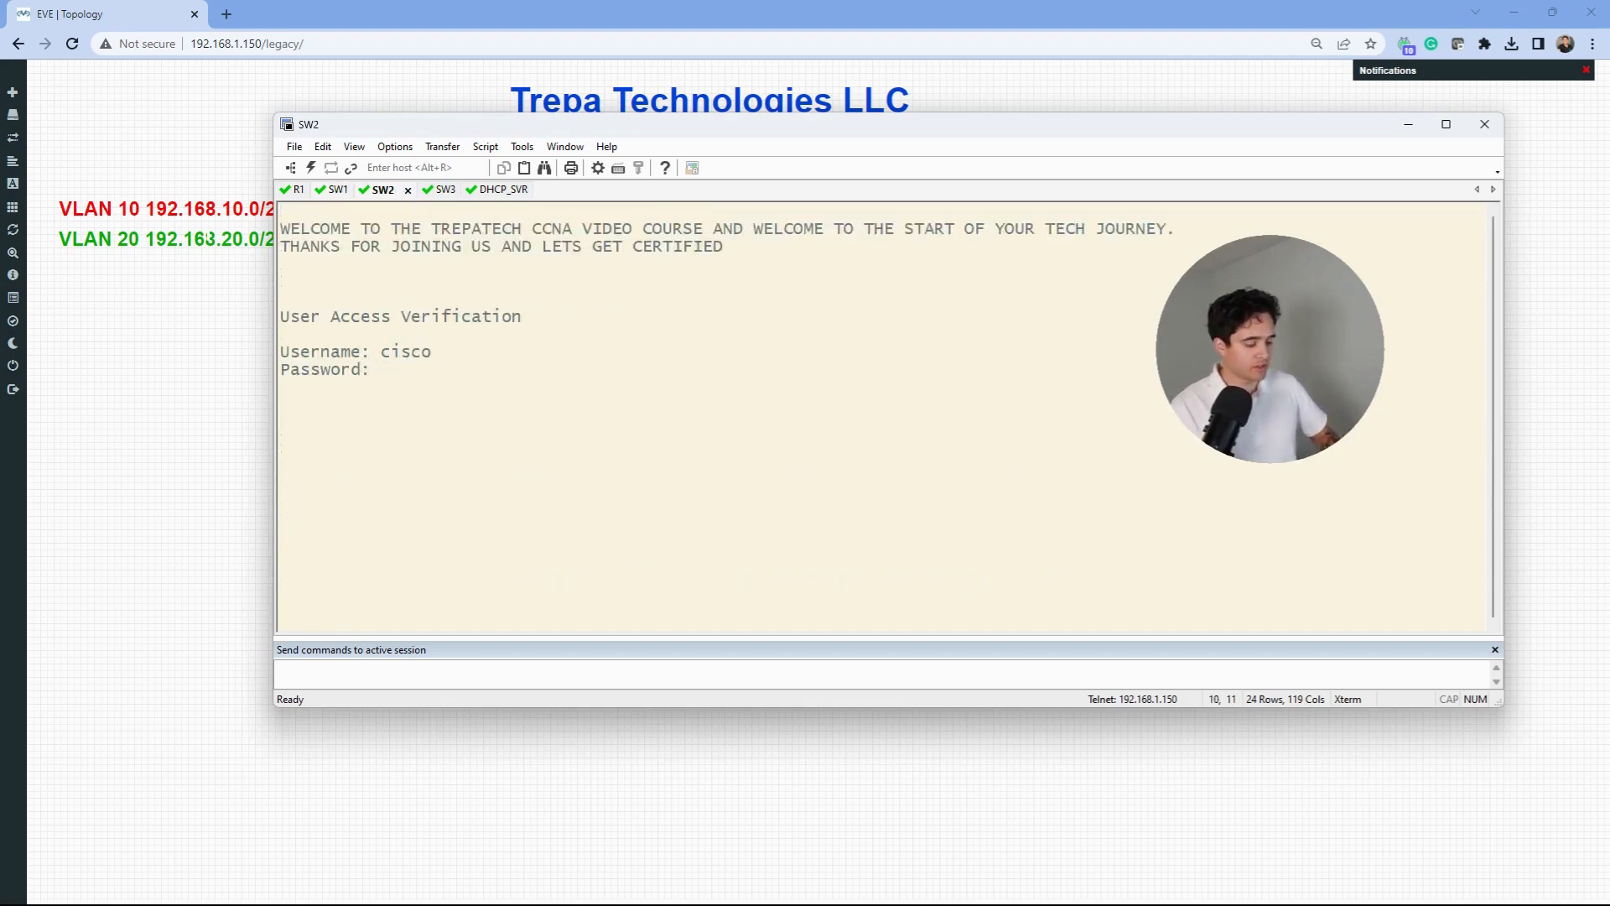
pyautogui.press('Return')
pyautogui.write('show int trunk')
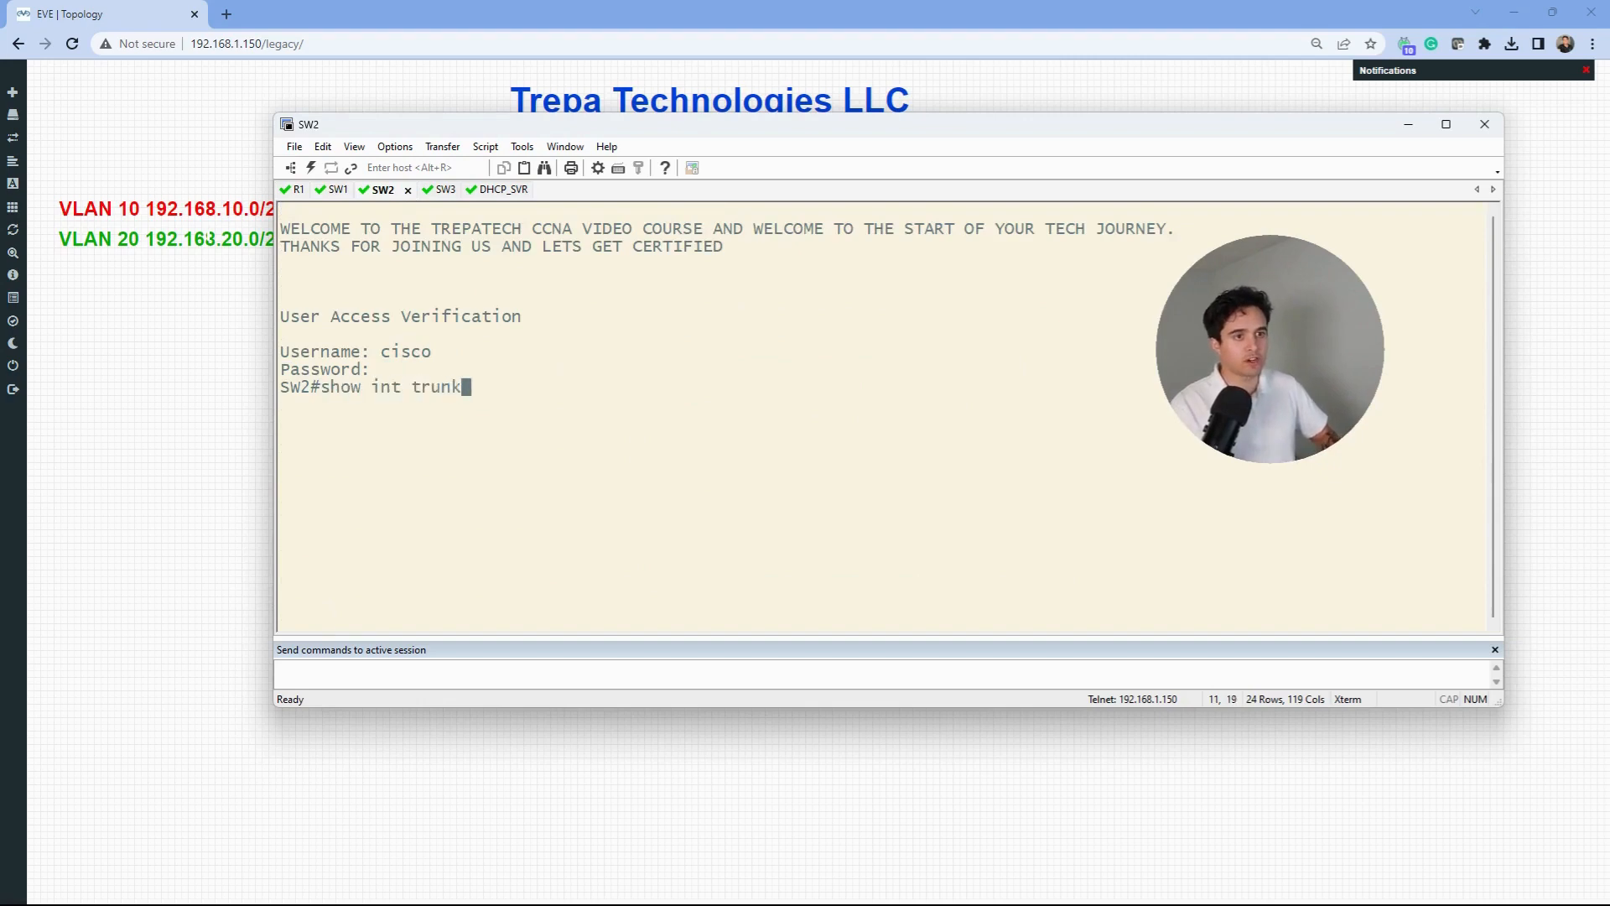
pyautogui.press('Return')
pyautogui.write('show vlan br')
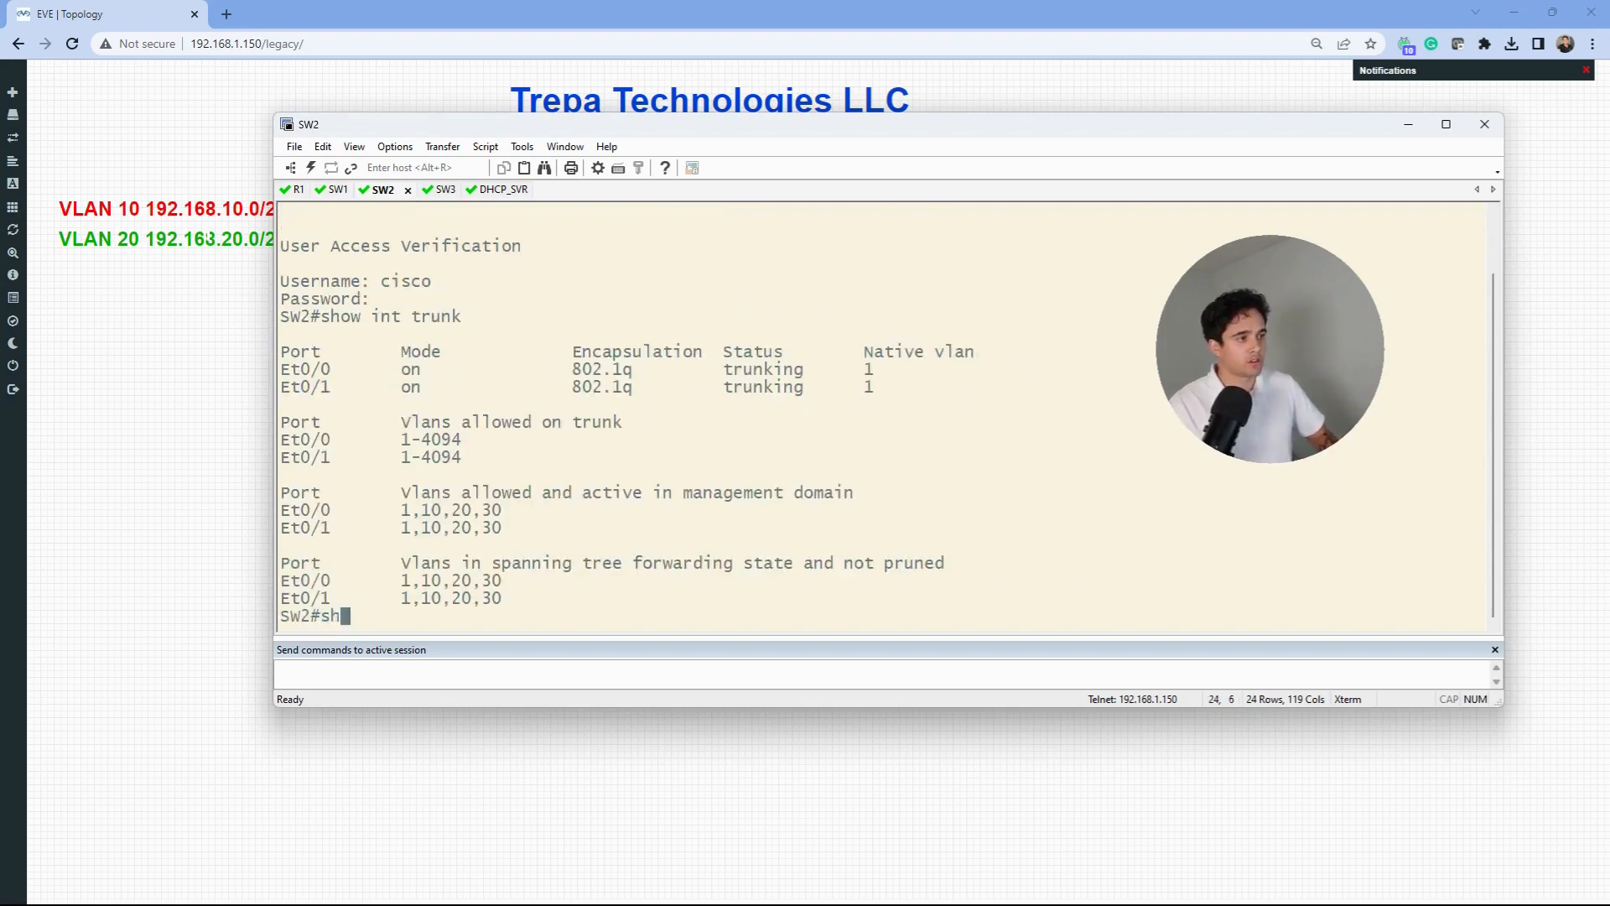
pyautogui.press('Return')
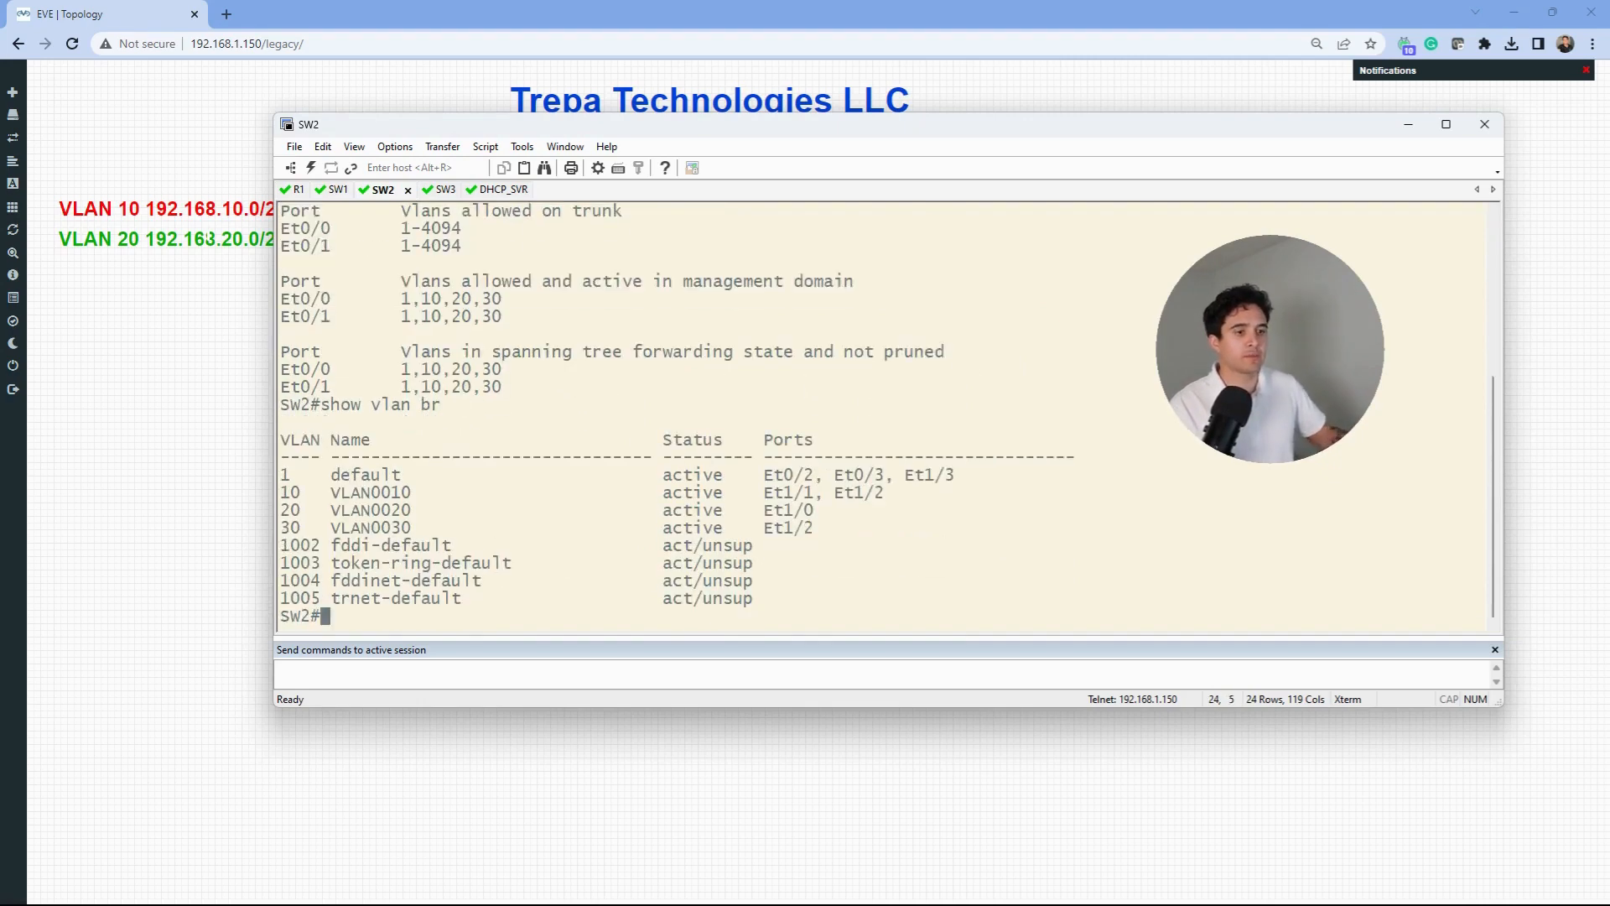
pyautogui.moveTo(829, 530); pyautogui.dragTo(290, 495)
pyautogui.click(492, 477)
# - Log into SW3, run show int trunk and show vlan br, and mark the VLAN 10 and 20 rows
pyautogui.click(429, 192)
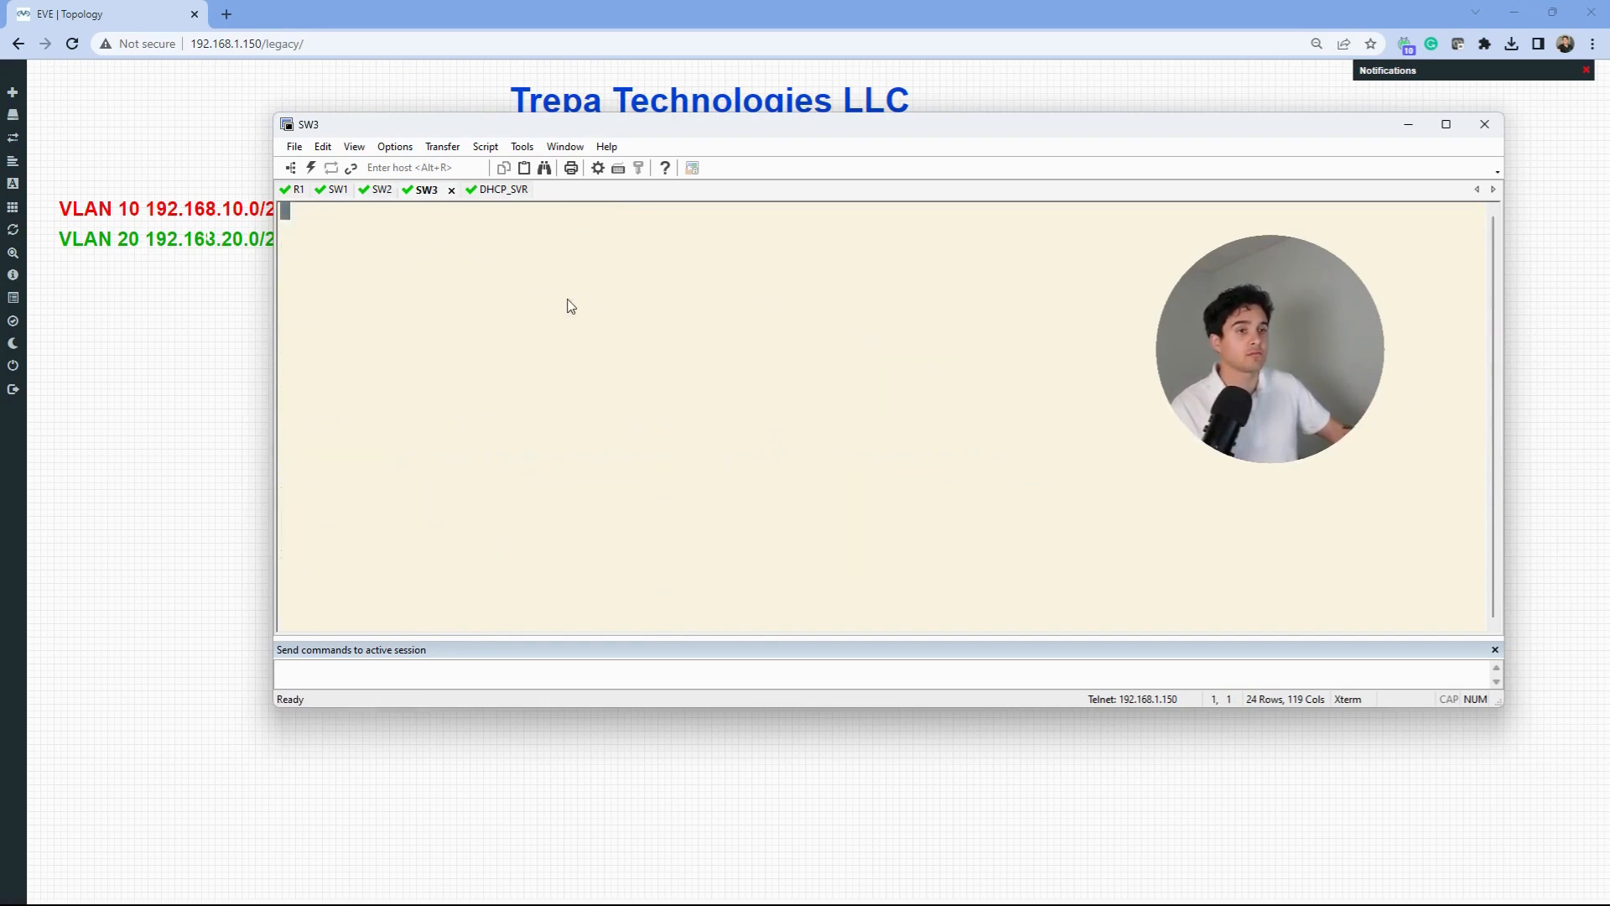
pyautogui.press('Return')
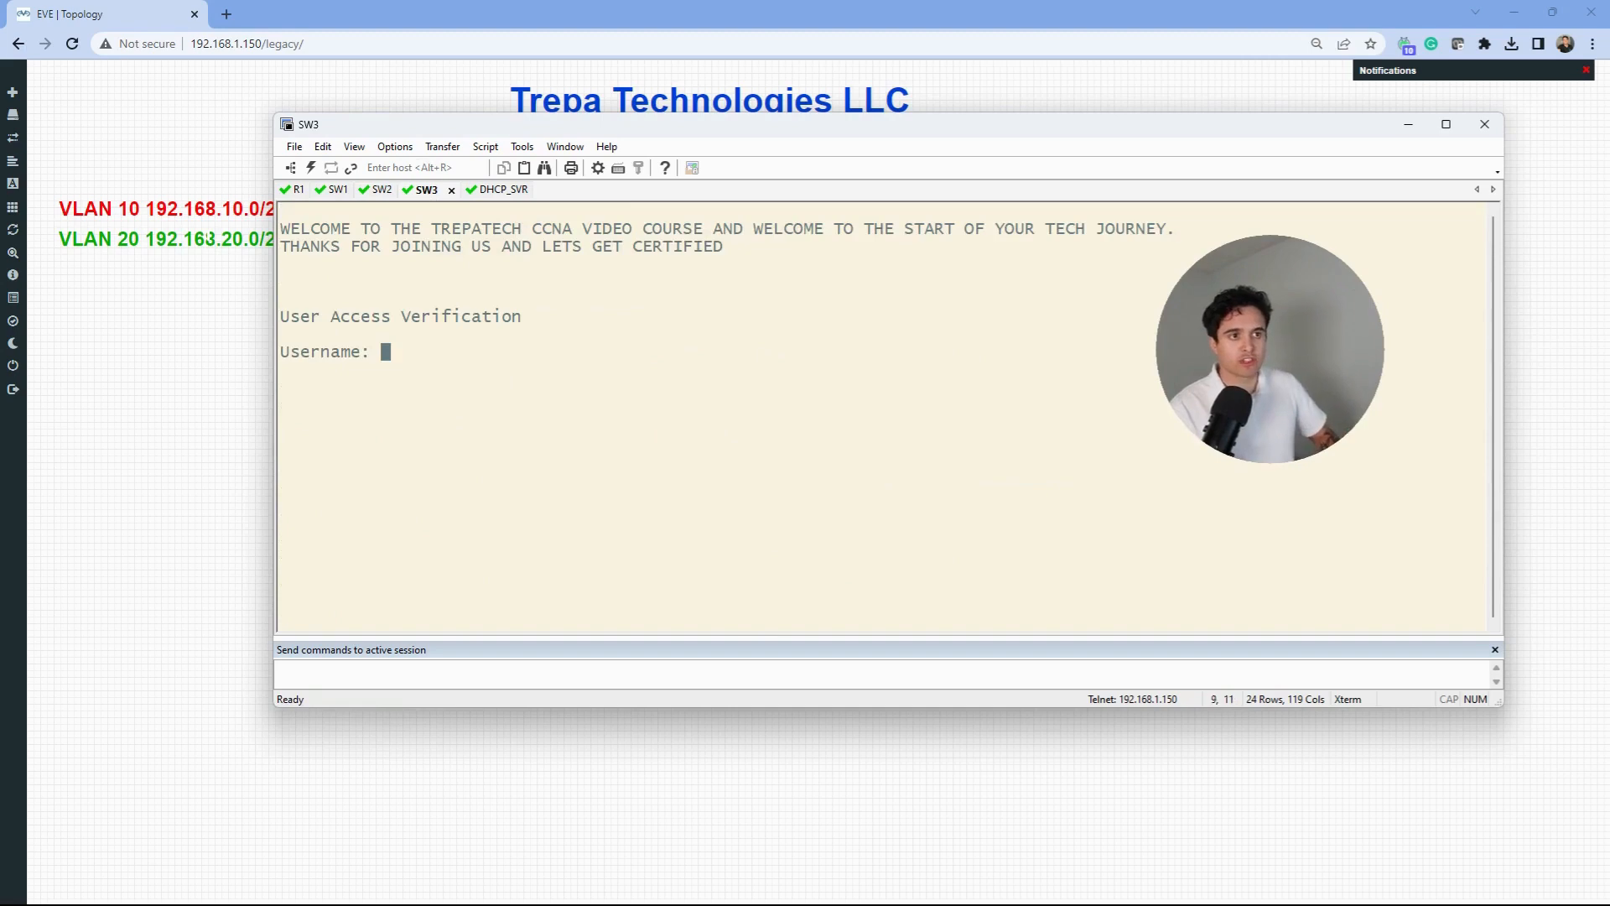
pyautogui.write('cisco')
pyautogui.press('Return')
pyautogui.write('cisco')
pyautogui.press('Return')
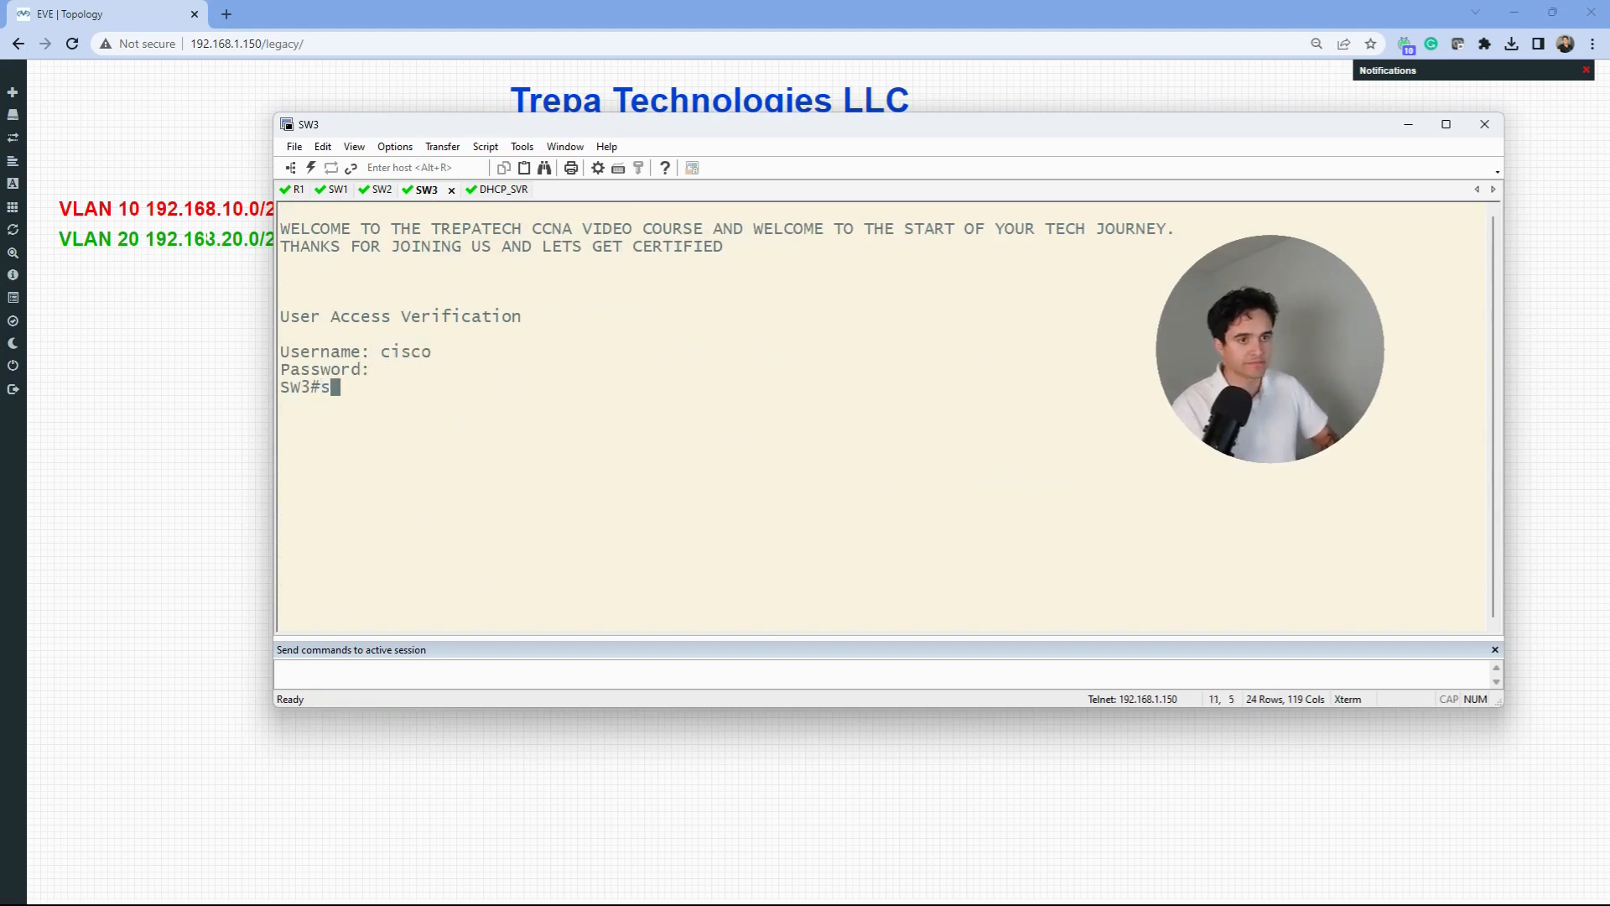
pyautogui.write('show int trunk')
pyautogui.press('Return')
pyautogui.write('show vlan br')
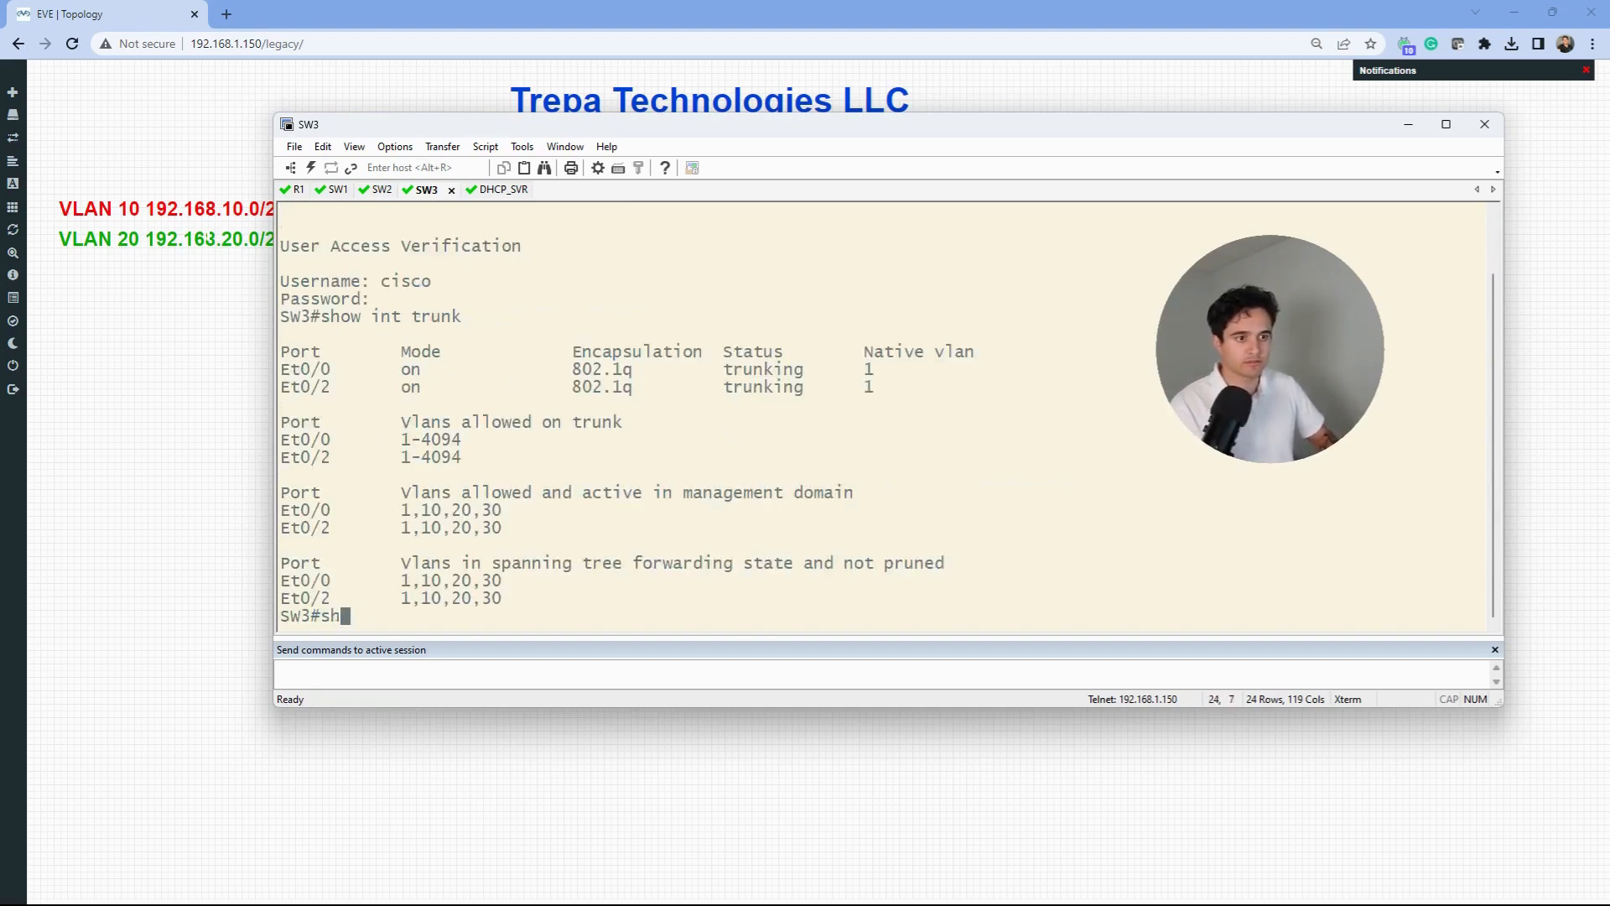
pyautogui.press('Return')
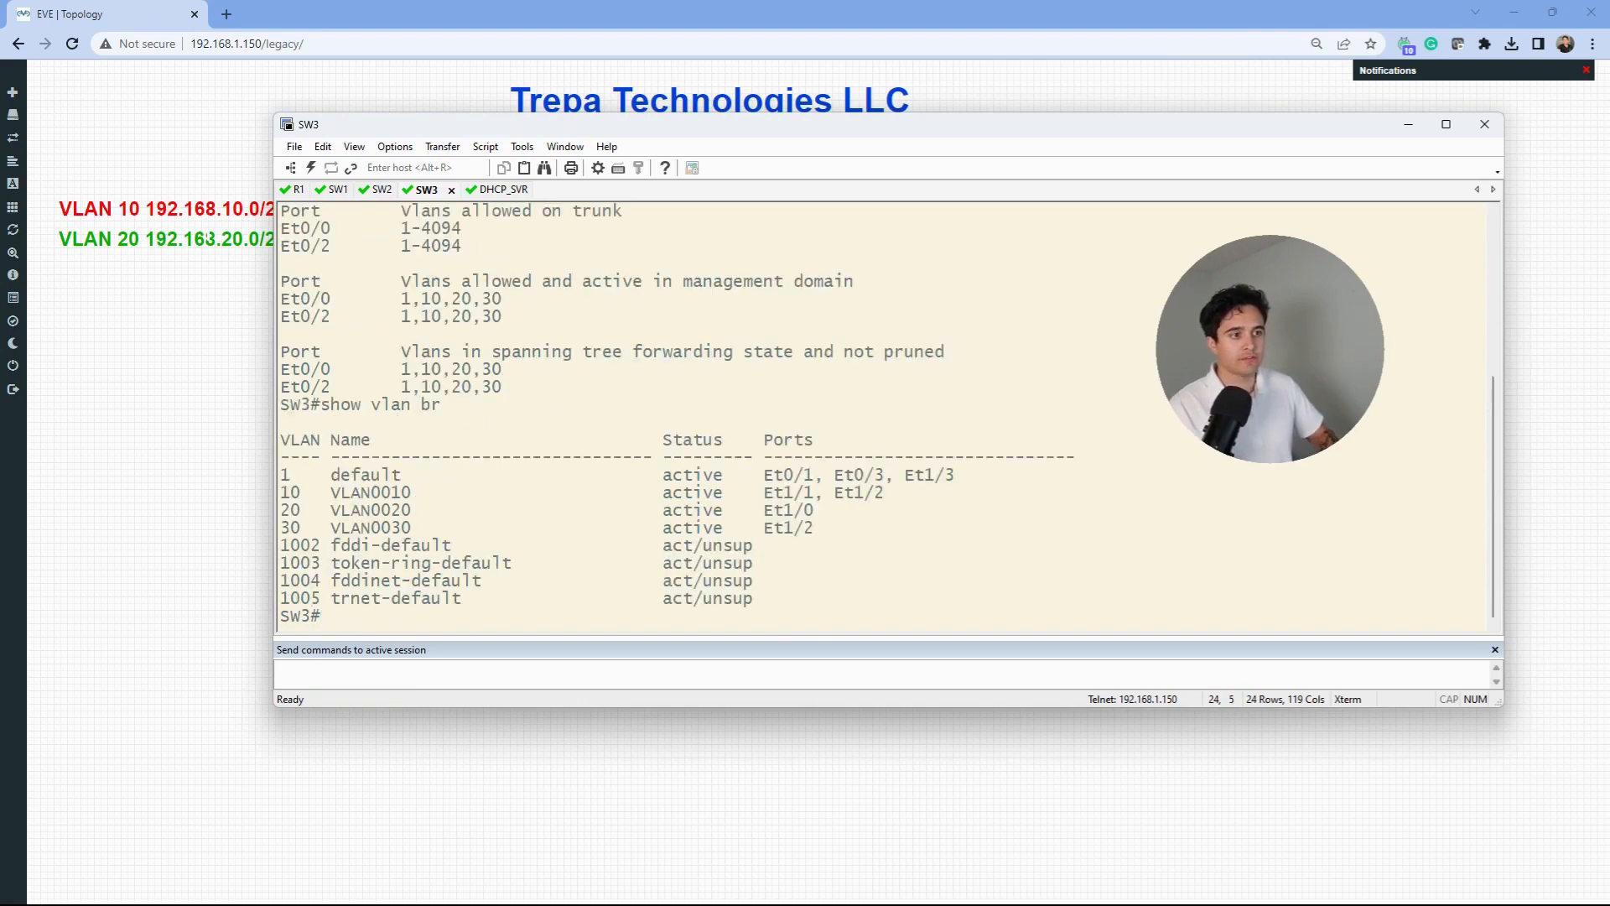
pyautogui.moveTo(815, 511); pyautogui.dragTo(291, 495)
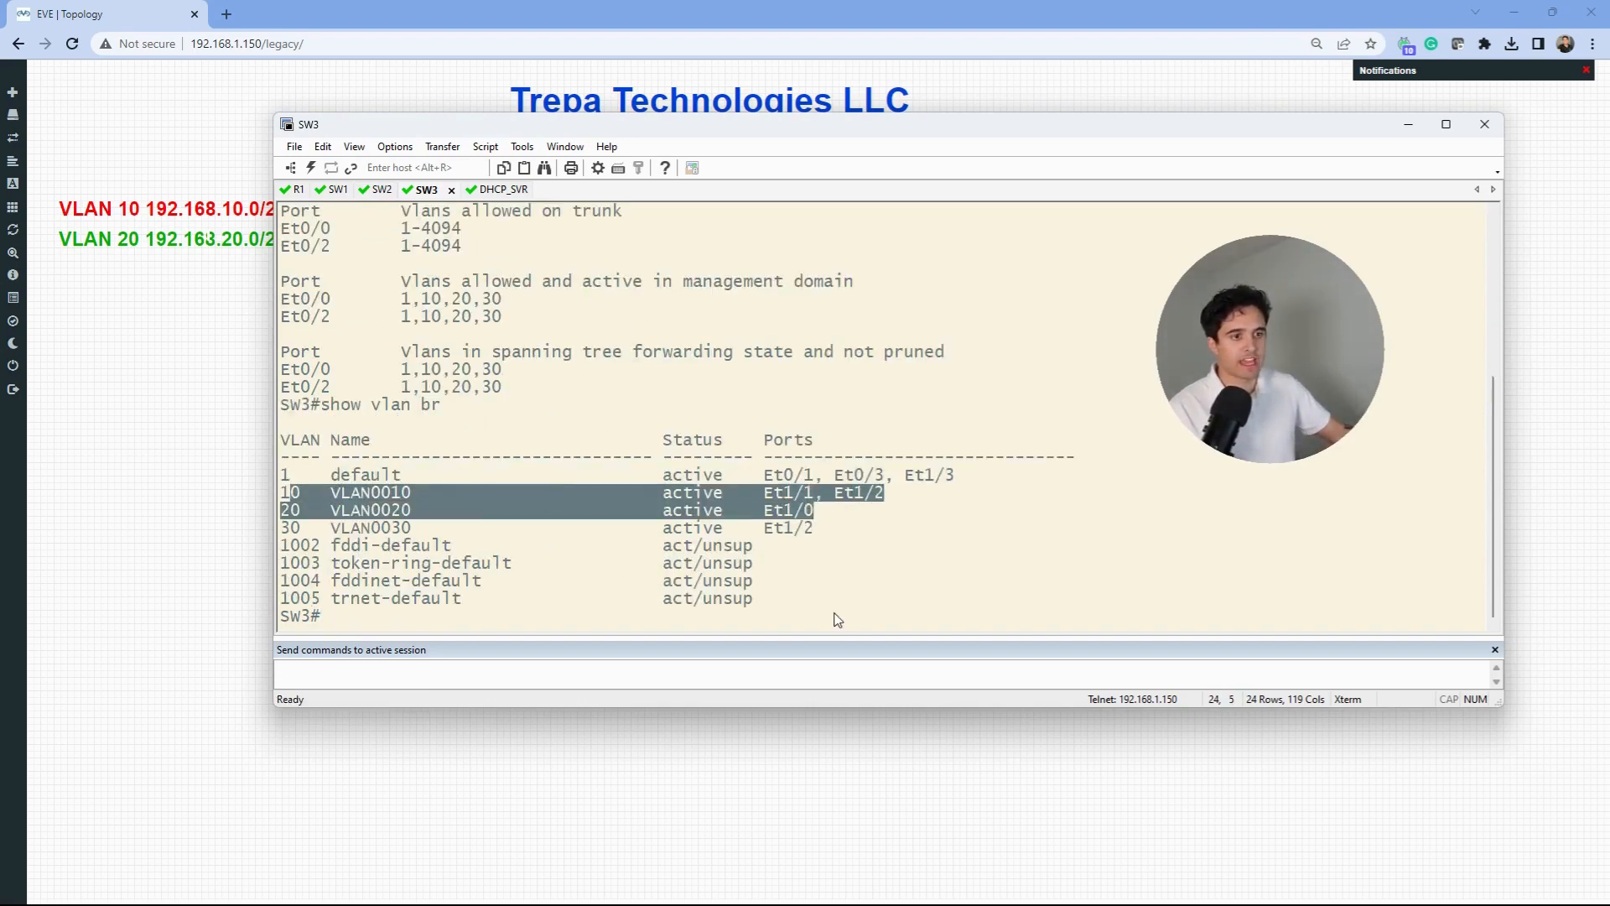
pyautogui.click(495, 190)
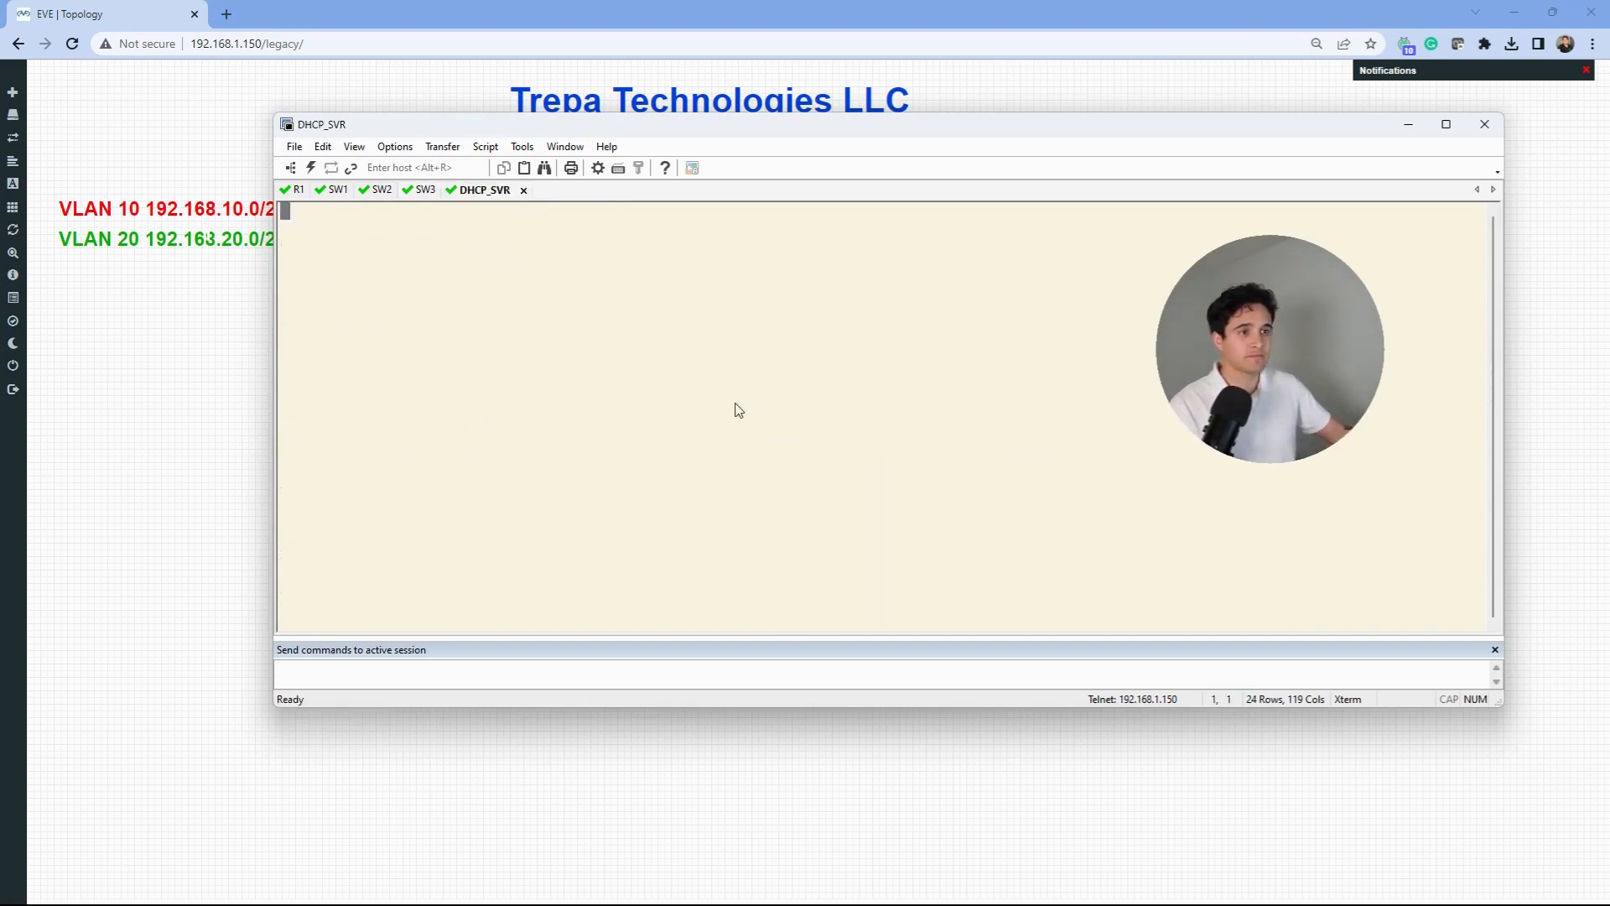
# - Log into DHCP_SVR and search its running config for ip dhcp settings twice, finding none
pyautogui.press('Return')
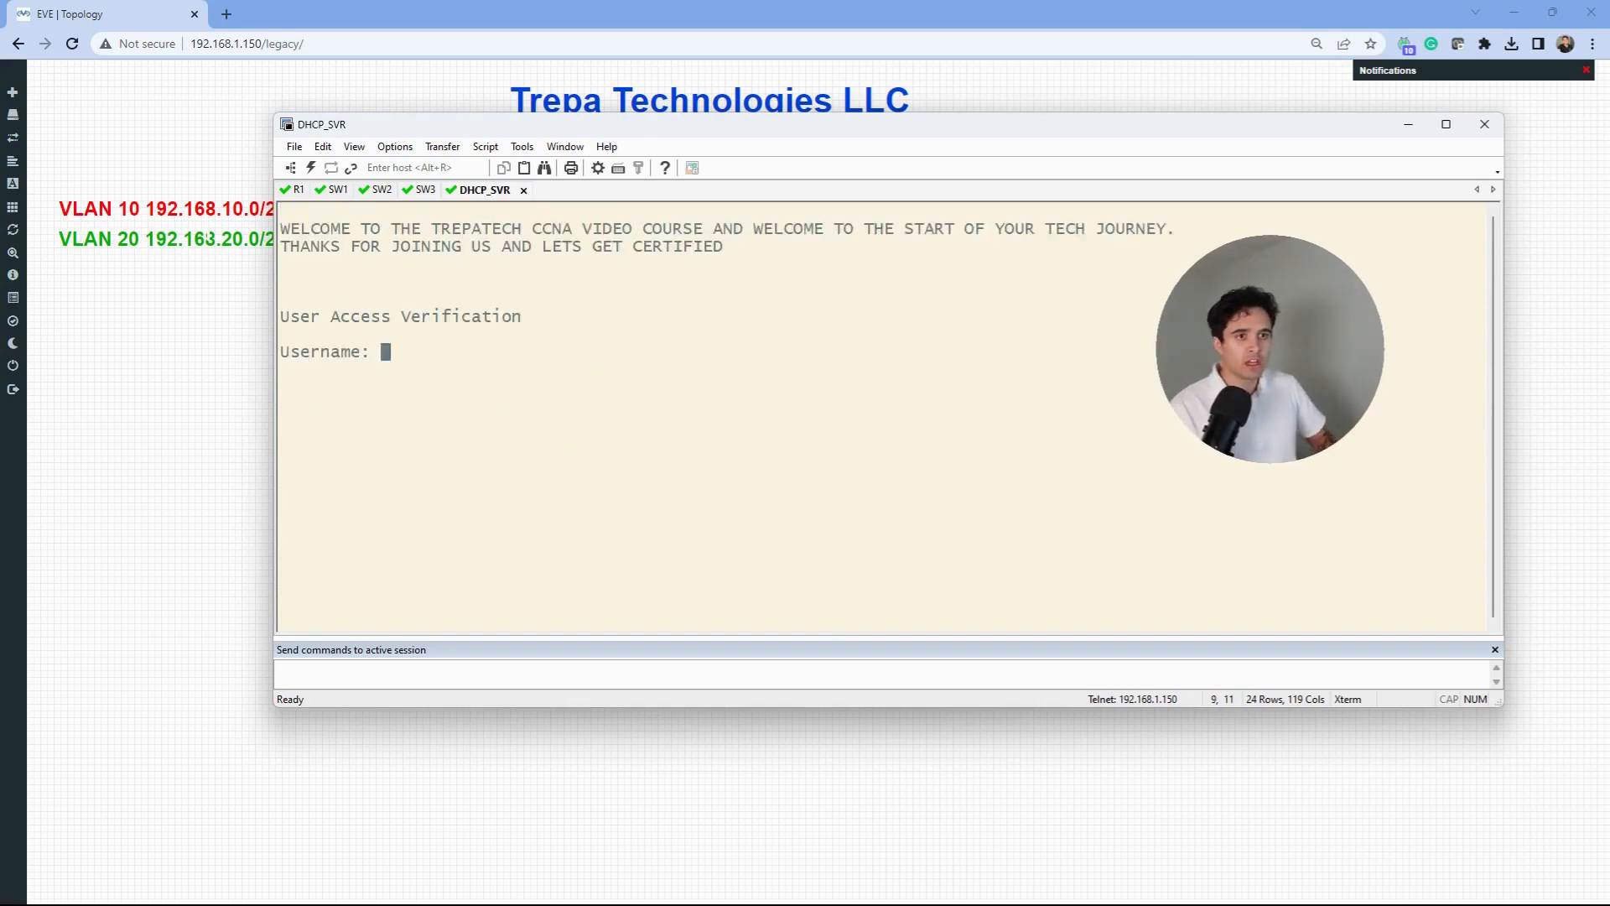
pyautogui.write('cisco')
pyautogui.press('Return')
pyautogui.press('Return')
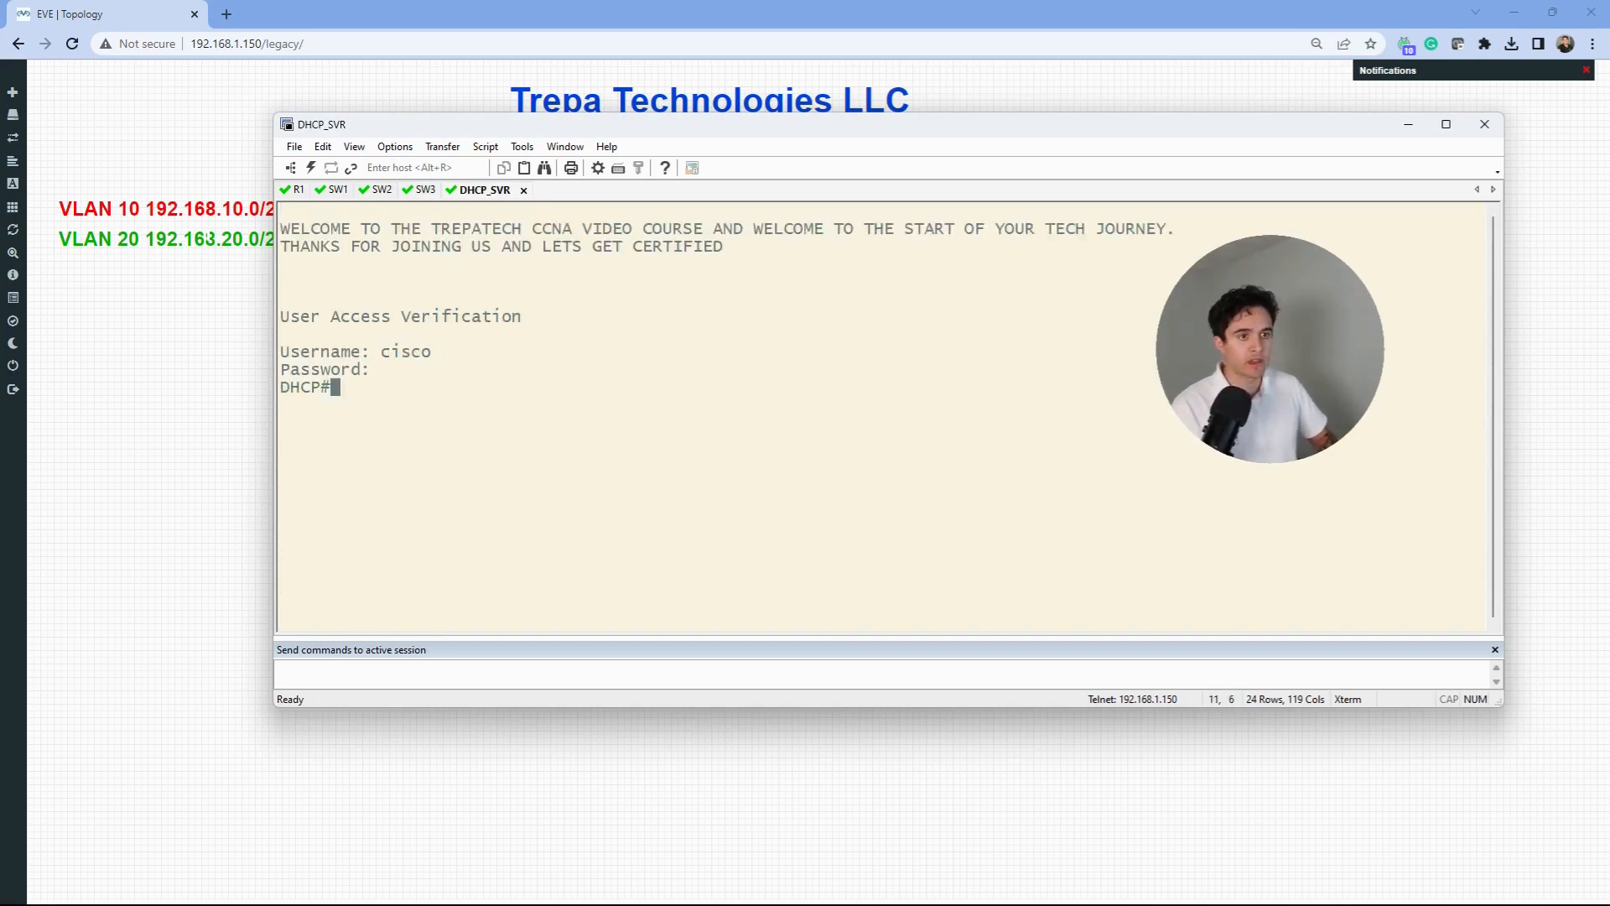
pyautogui.write('show run | d')
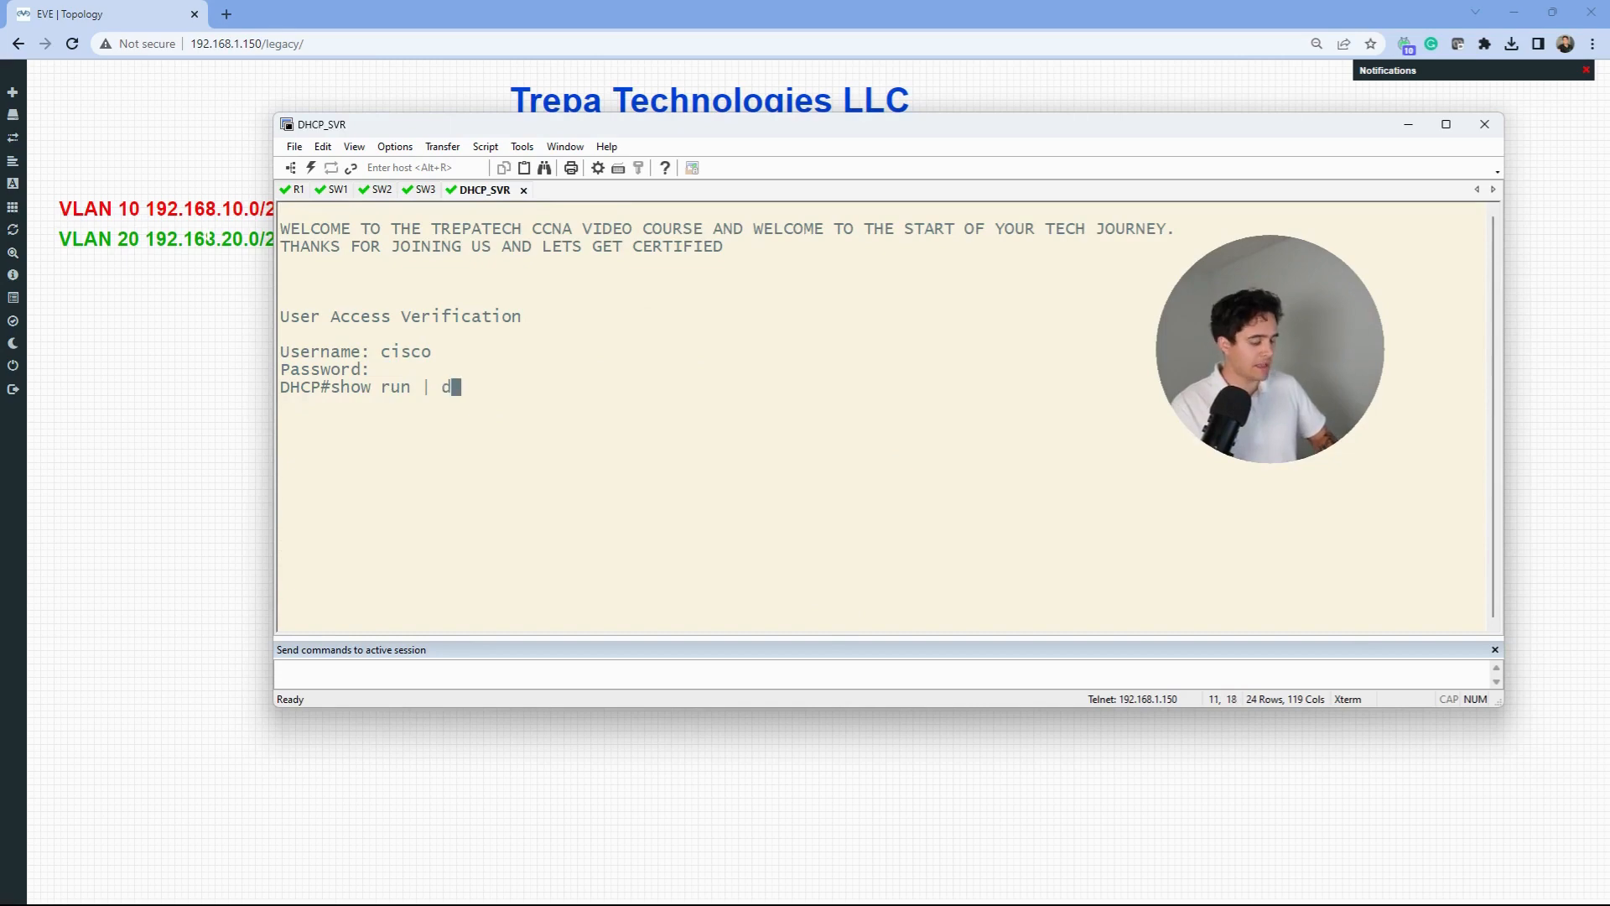
pyautogui.press('BackSpace')
pyautogui.write('se ip dhcp')
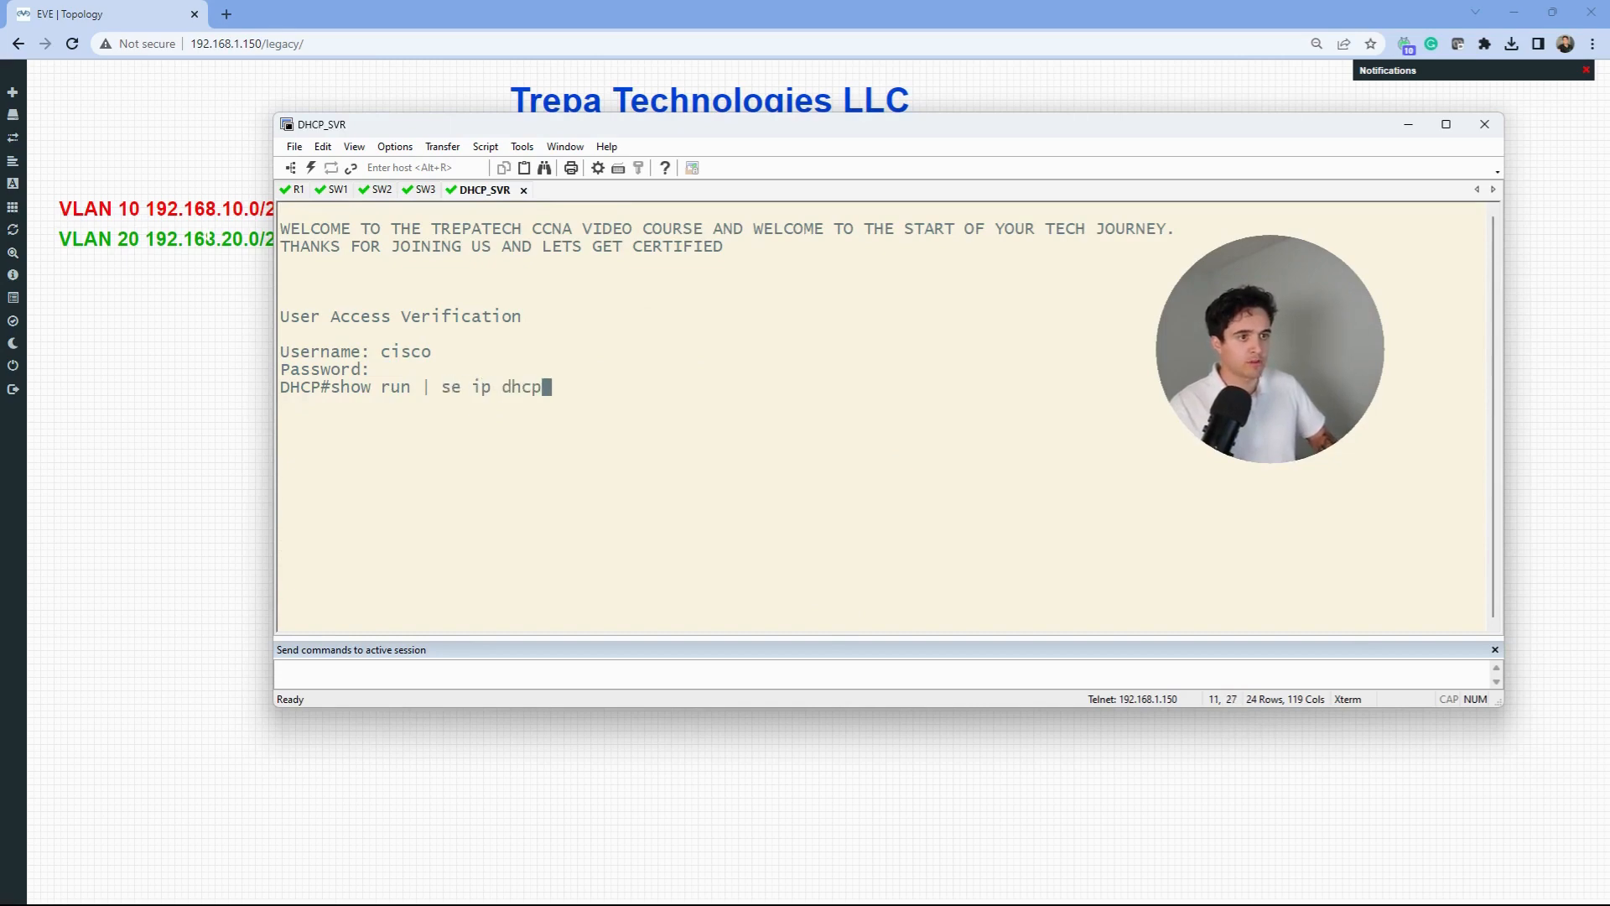
pyautogui.press('Return')
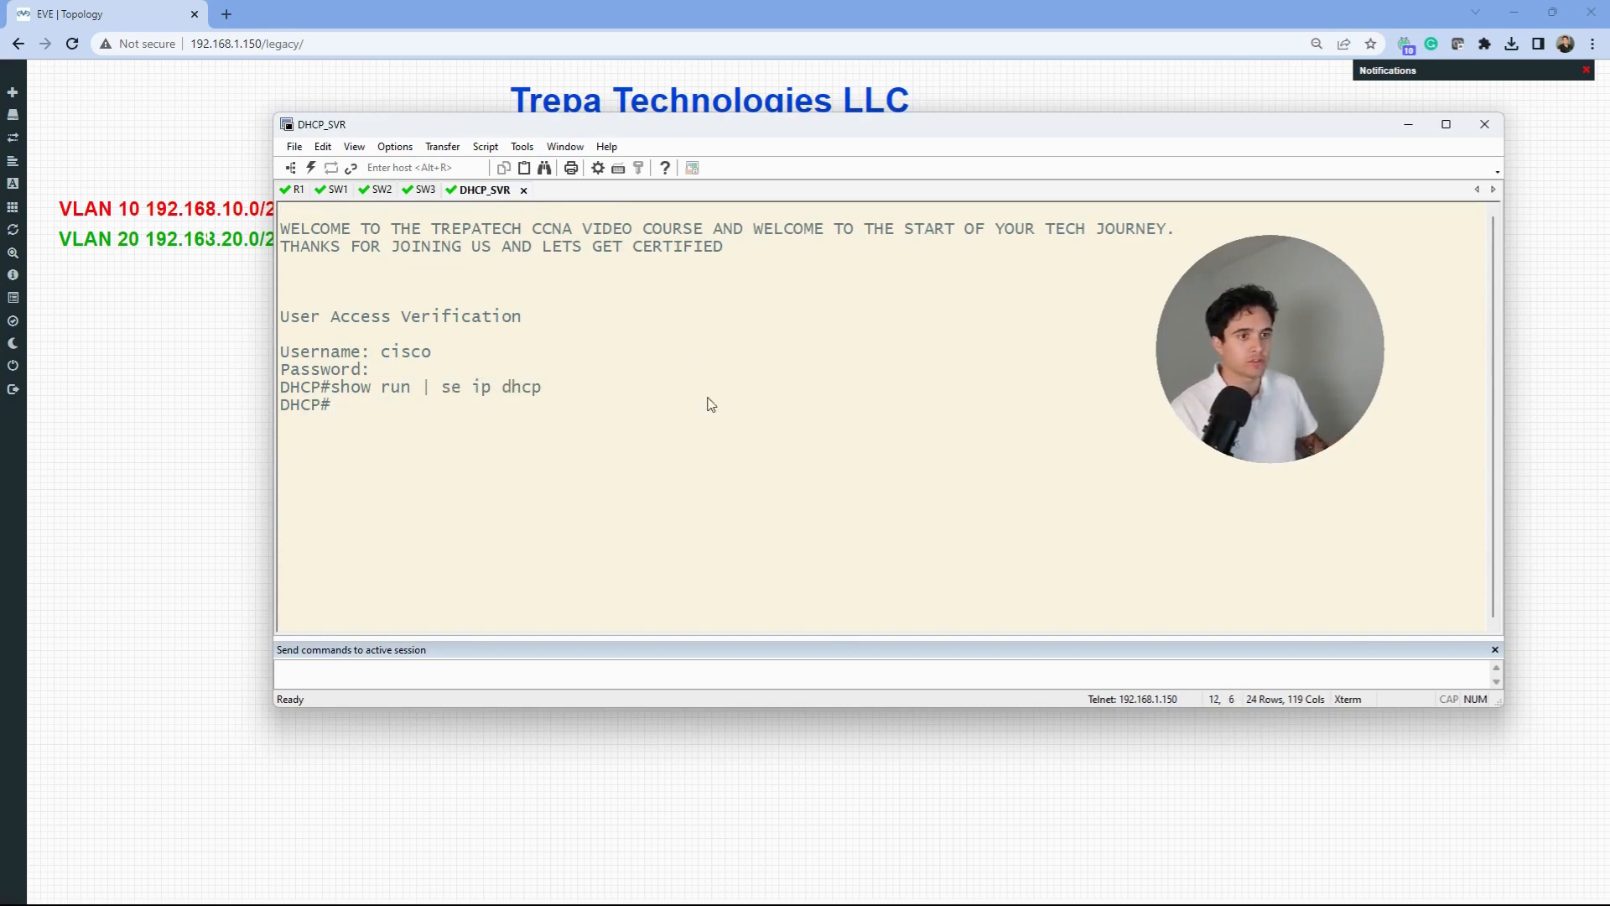
pyautogui.press('Up')
pyautogui.press('Return')
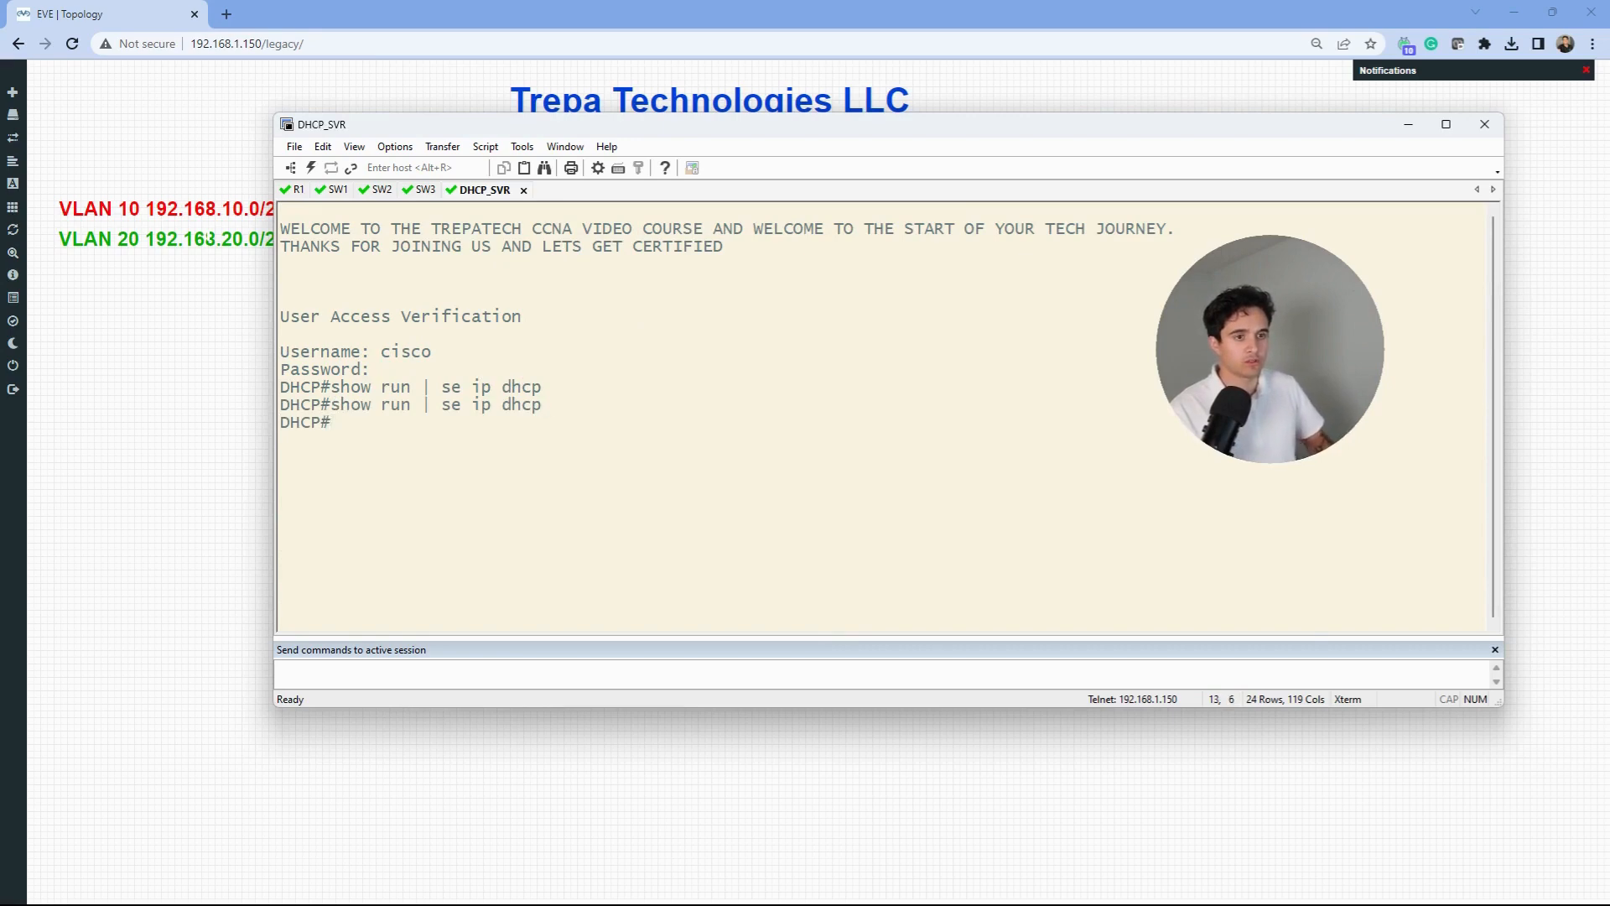
# - Page through DHCP_SVR's full show run output to its end
pyautogui.write('show run')
pyautogui.press('Return')
pyautogui.press('space')
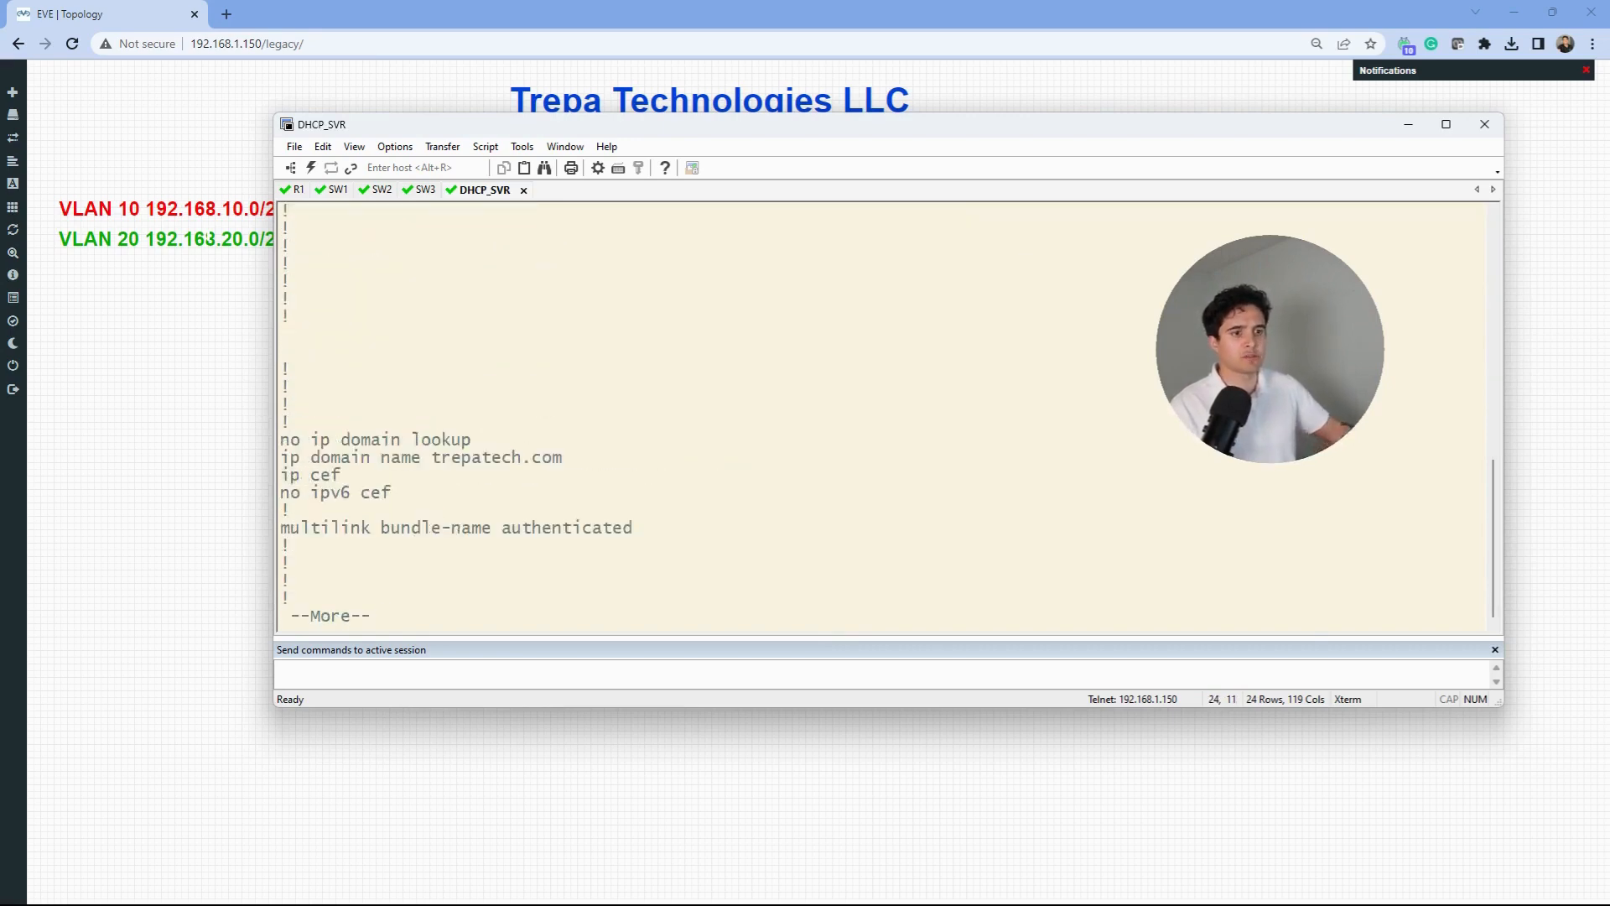
pyautogui.press('space')
pyautogui.press('space')
pyautogui.scroll(3, 641, 503)
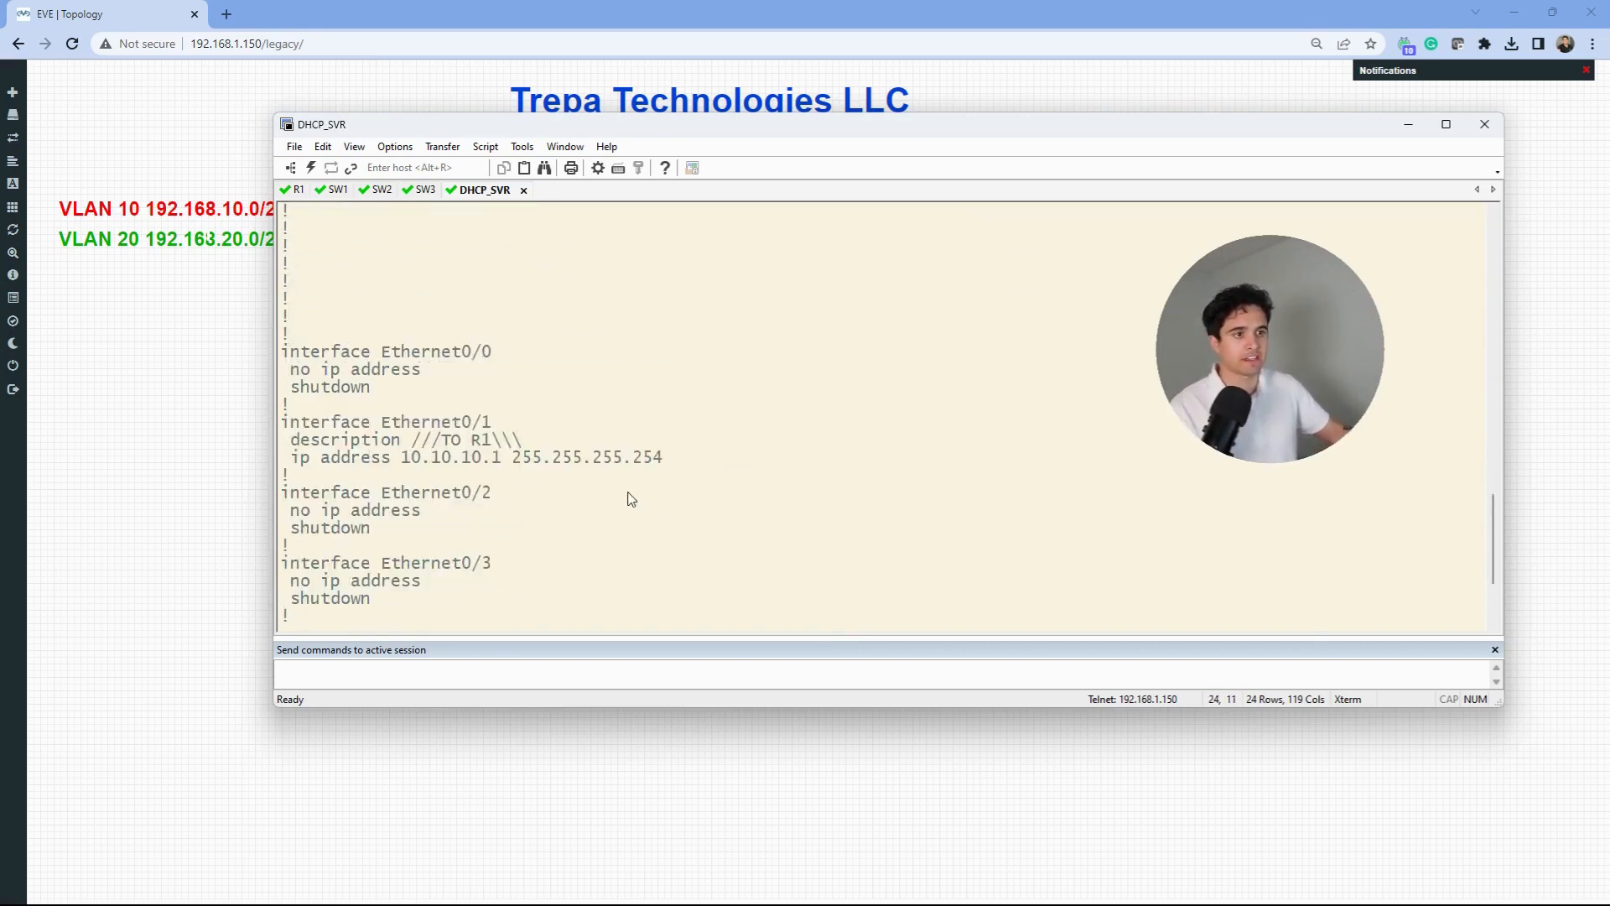
pyautogui.press('space')
pyautogui.press('space')
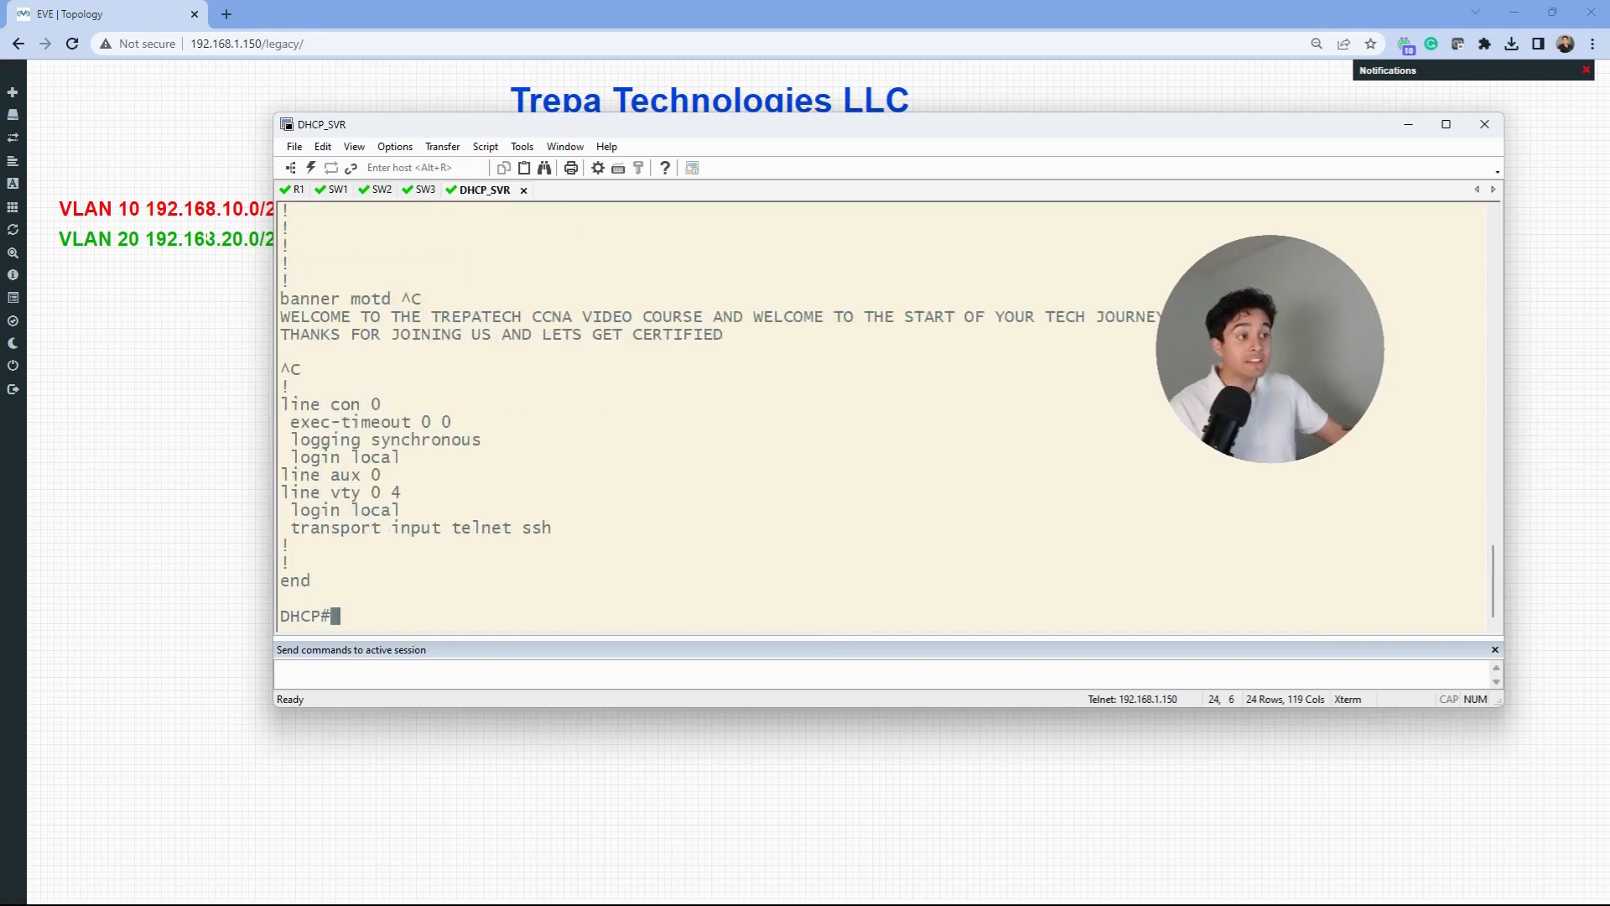
# - Enter global configuration with conf t and create the DHCP pool SALES
pyautogui.write('conf t')
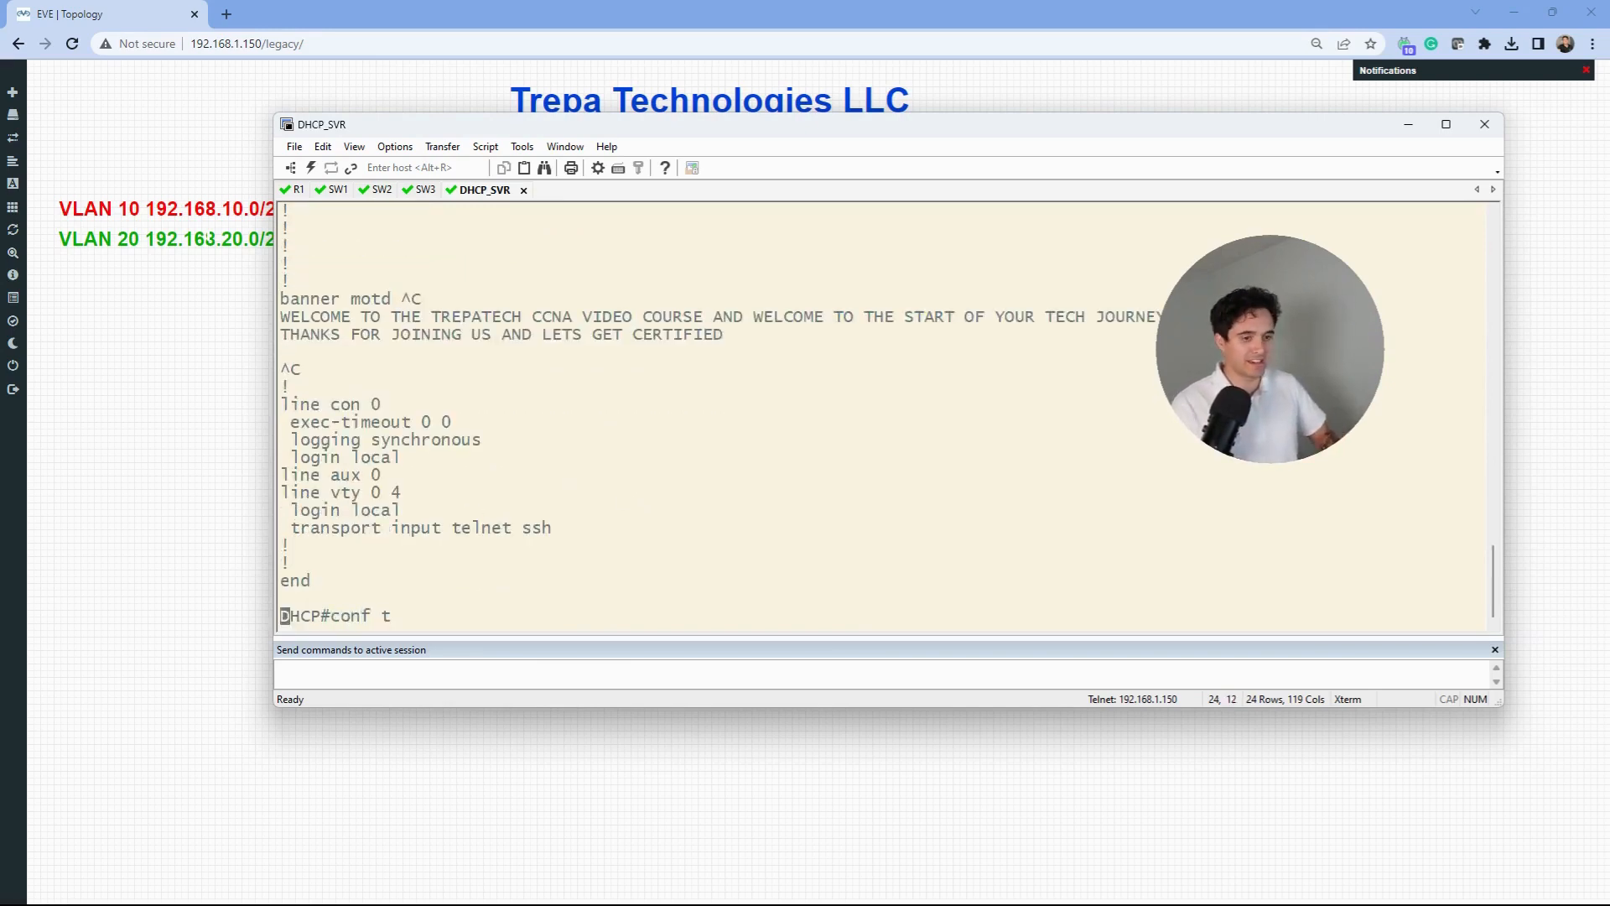
pyautogui.press('Return')
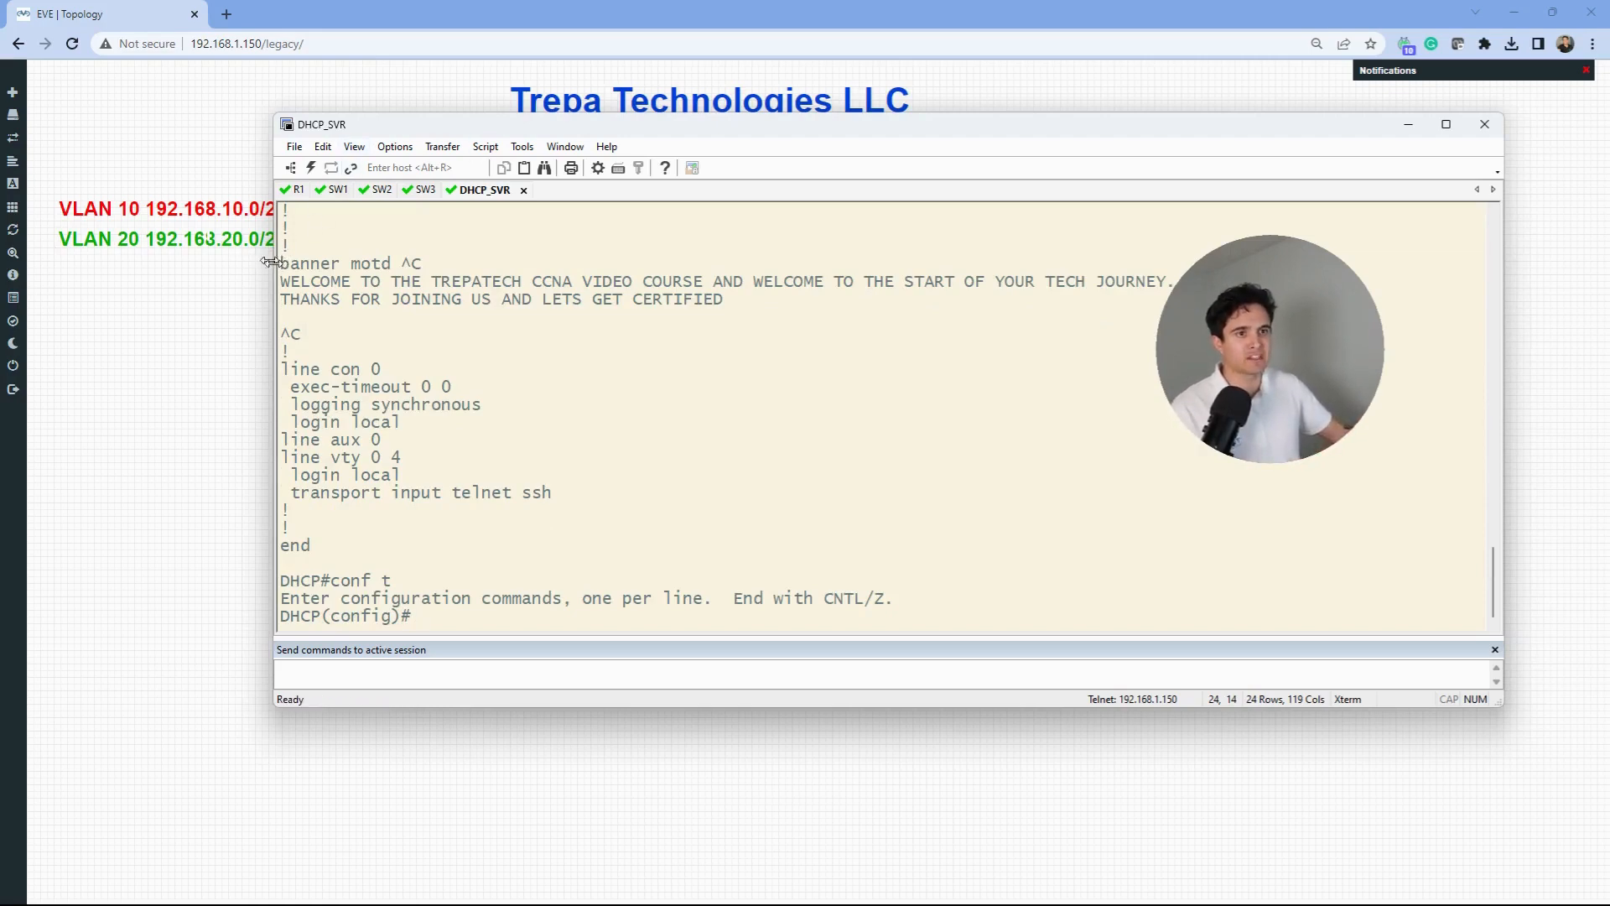
pyautogui.moveTo(274, 259); pyautogui.dragTo(99, 258)
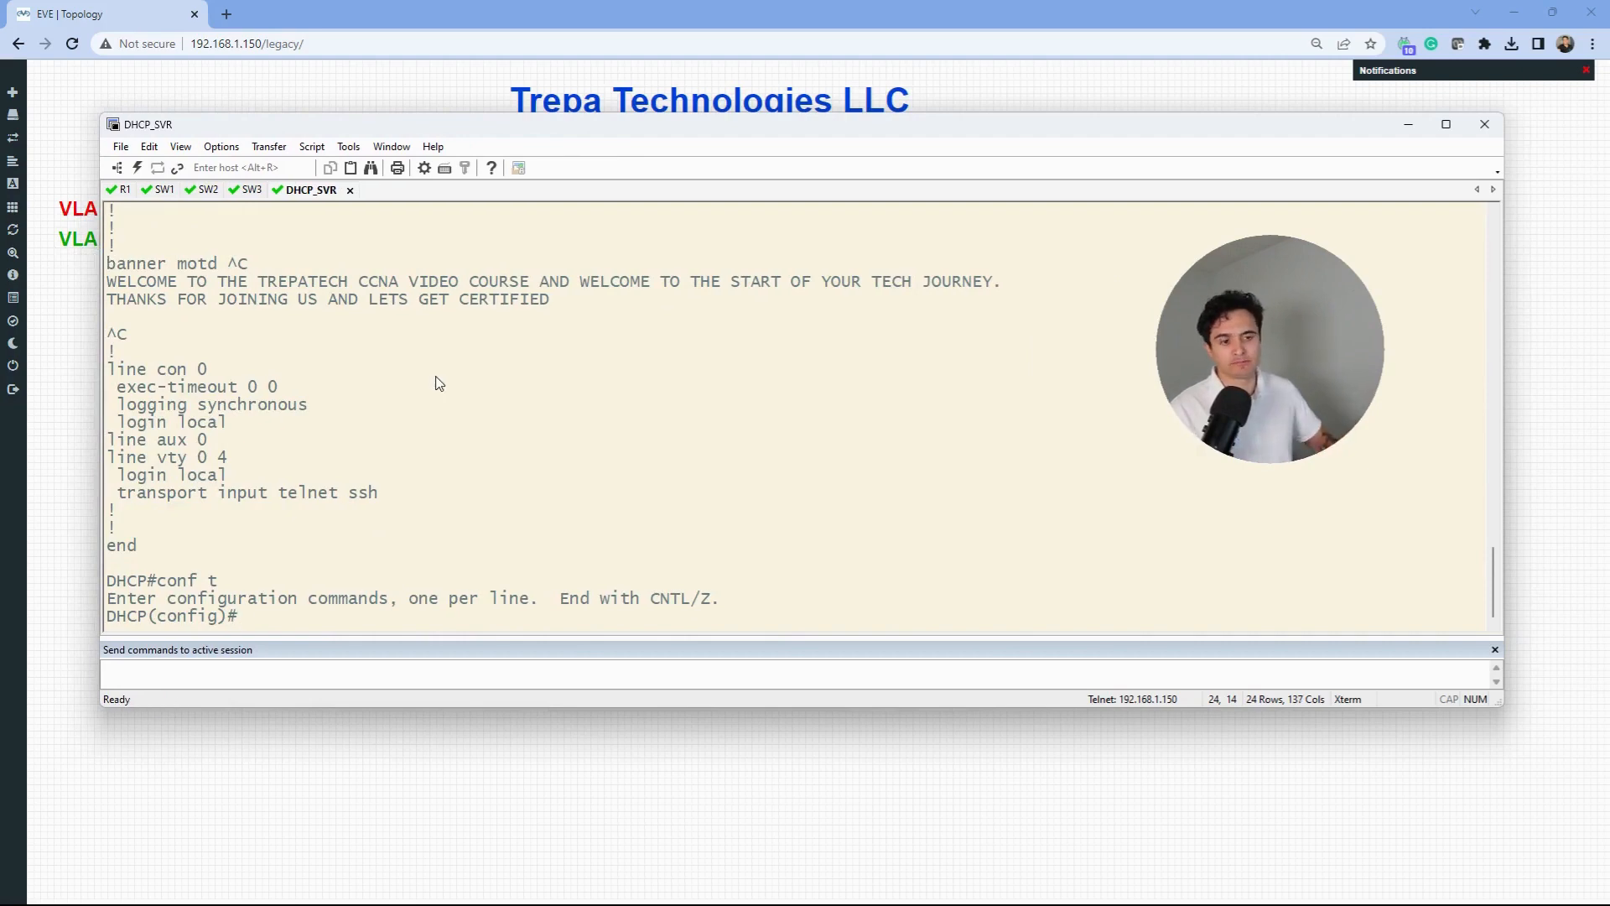
pyautogui.write('ip dhcp')
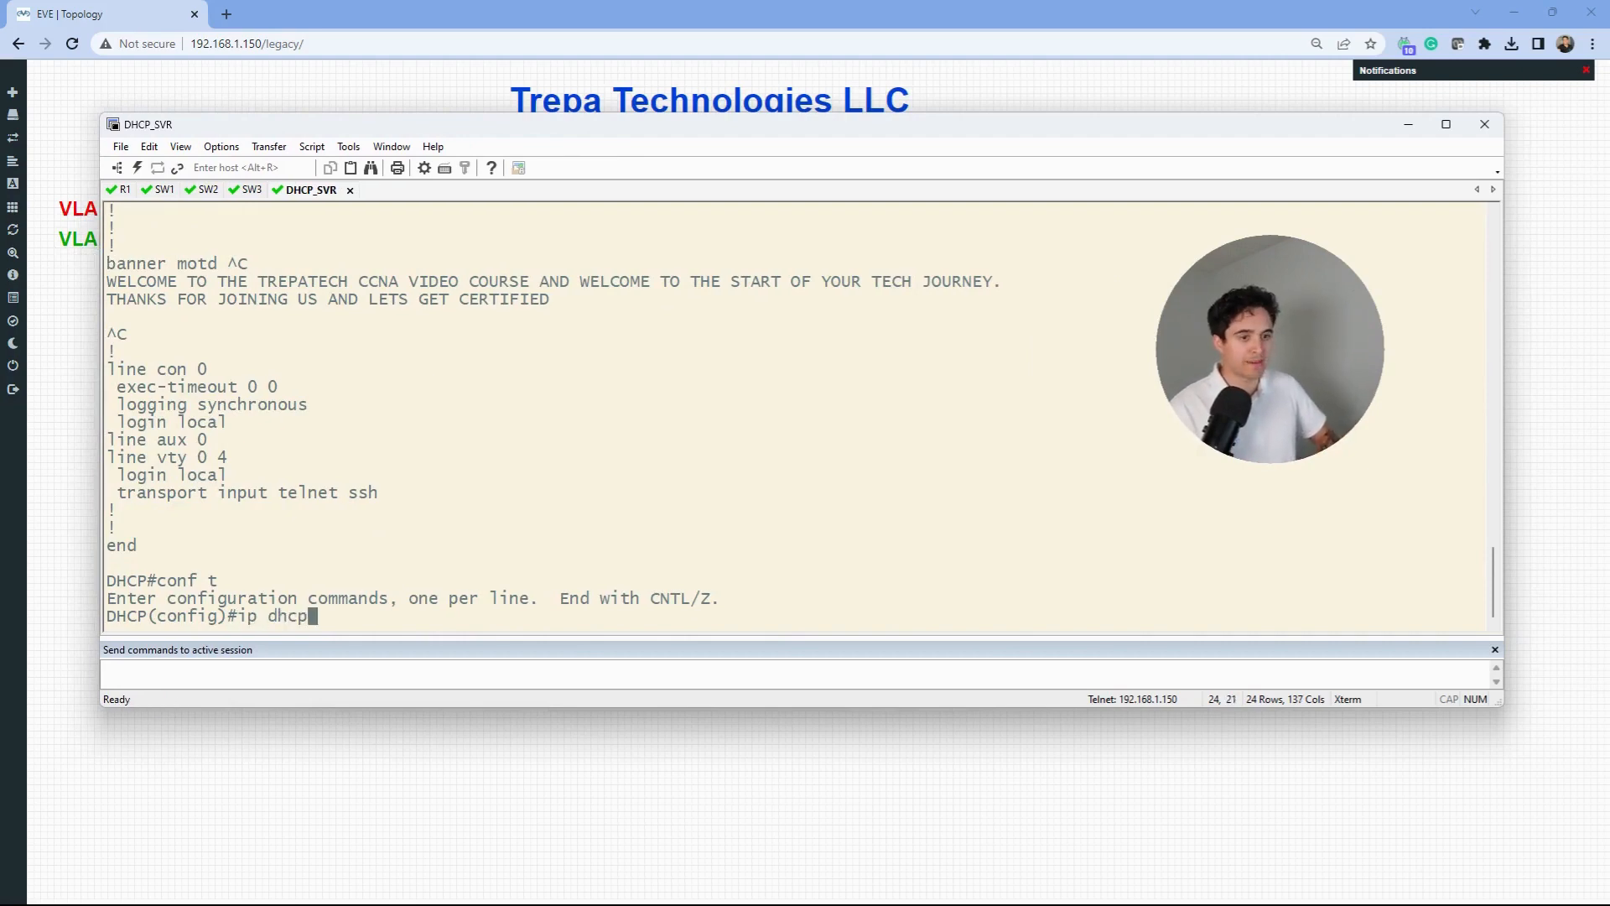
pyautogui.write(' pool SALES')
pyautogui.press('Return')
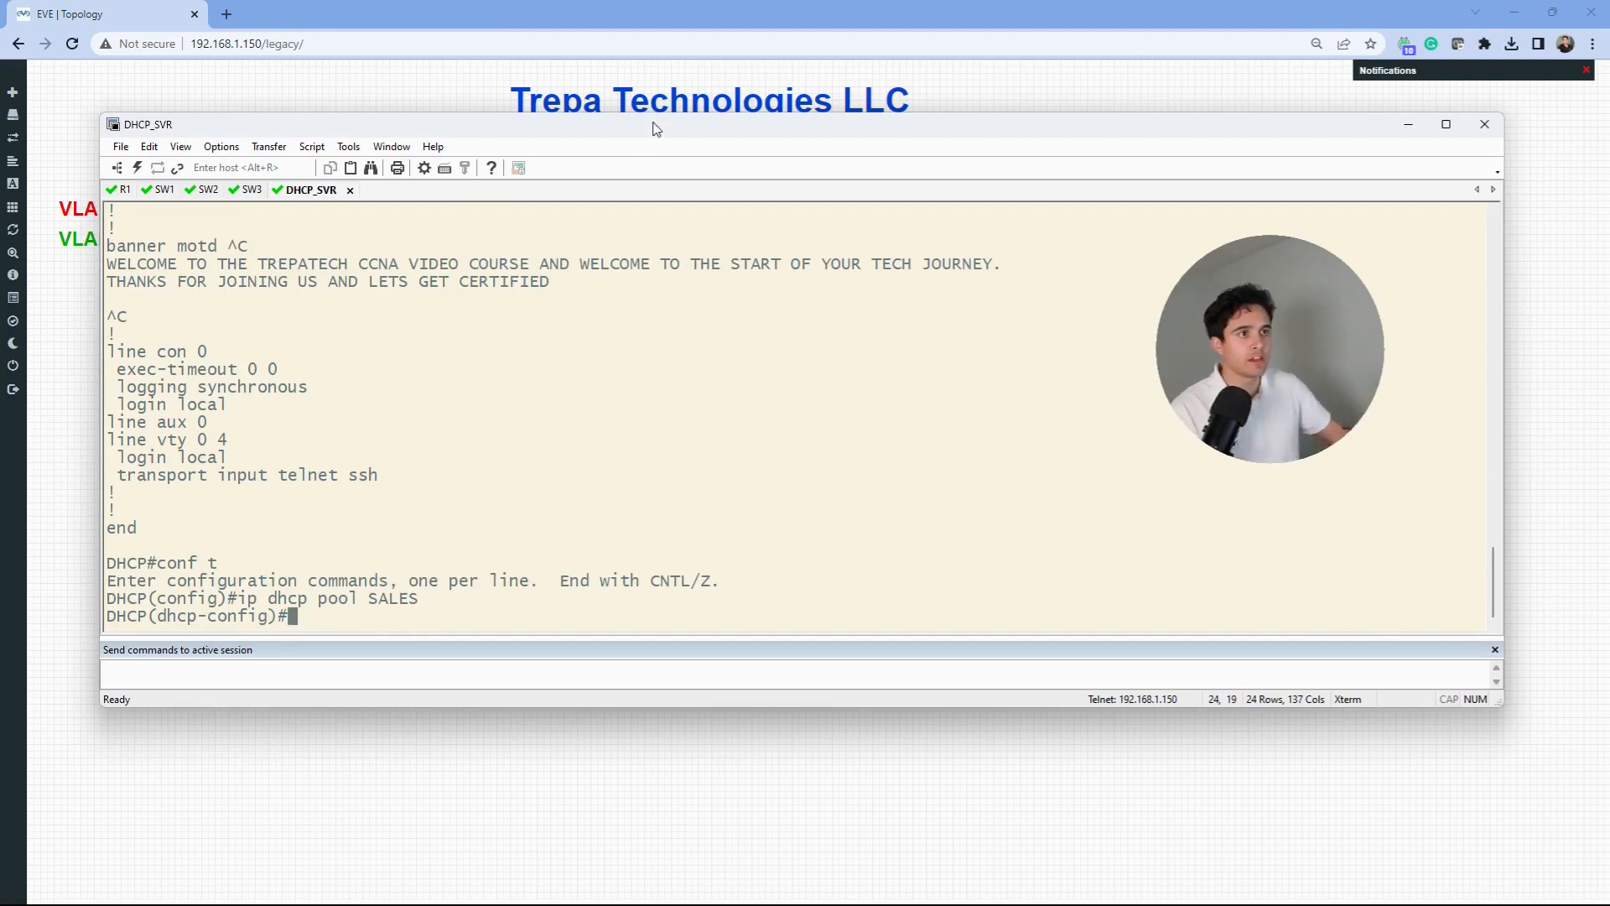
pyautogui.moveTo(651, 123); pyautogui.dragTo(675, 83)
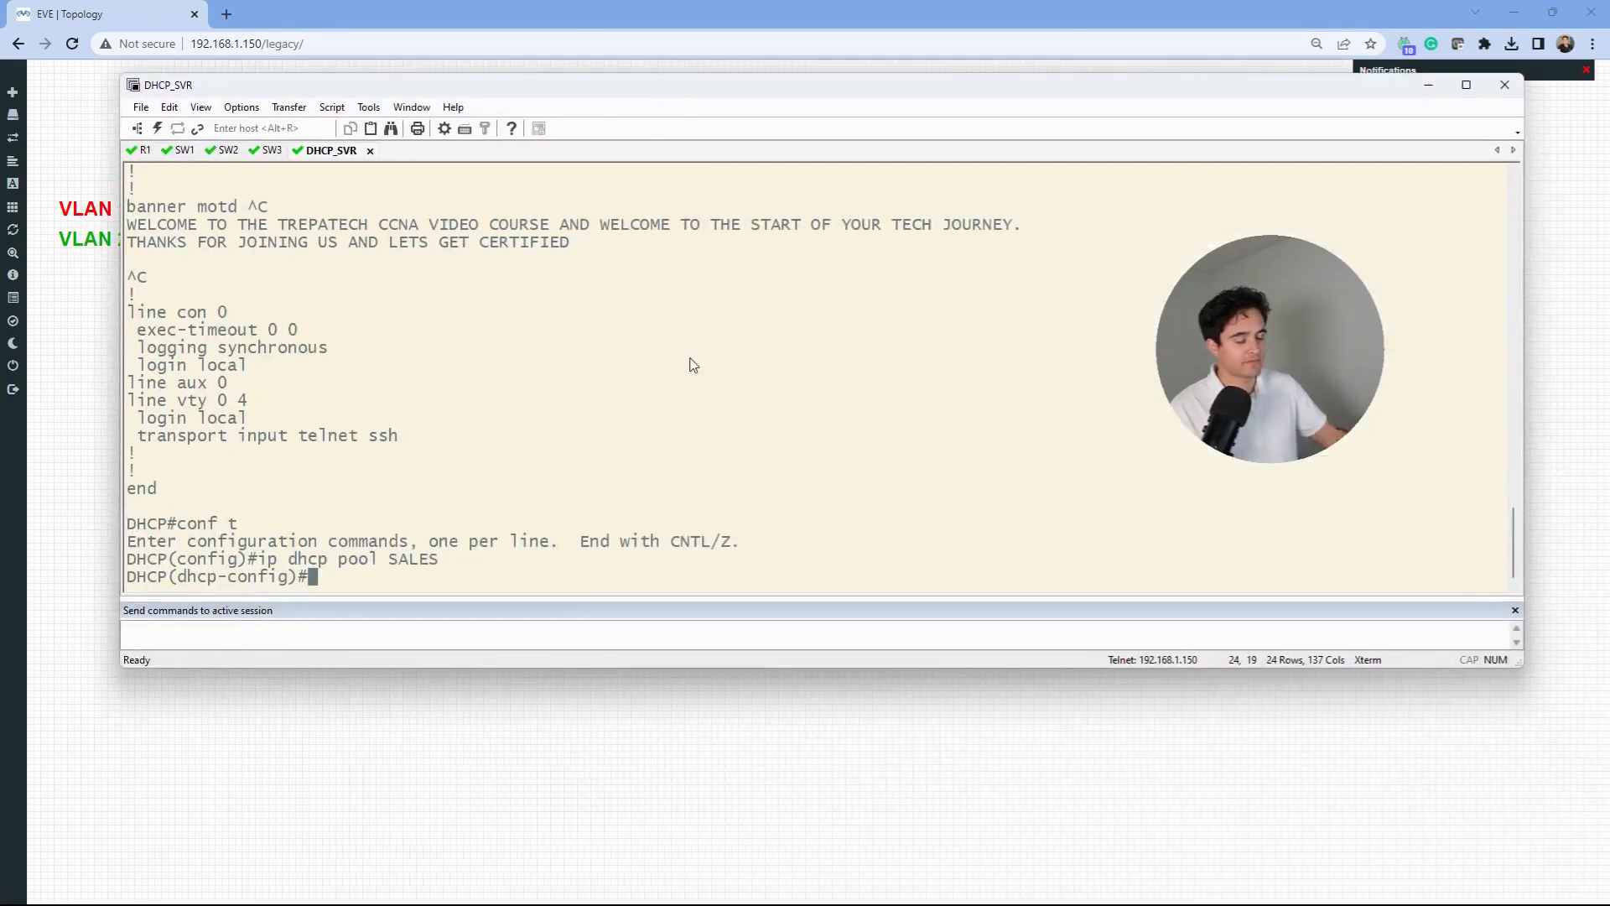
# - Give the SALES pool network 192.168.10.0 /24 and default-router 192.168.10.1
pyautogui.write('netw')
pyautogui.press('Tab')
pyautogui.write('192.1')
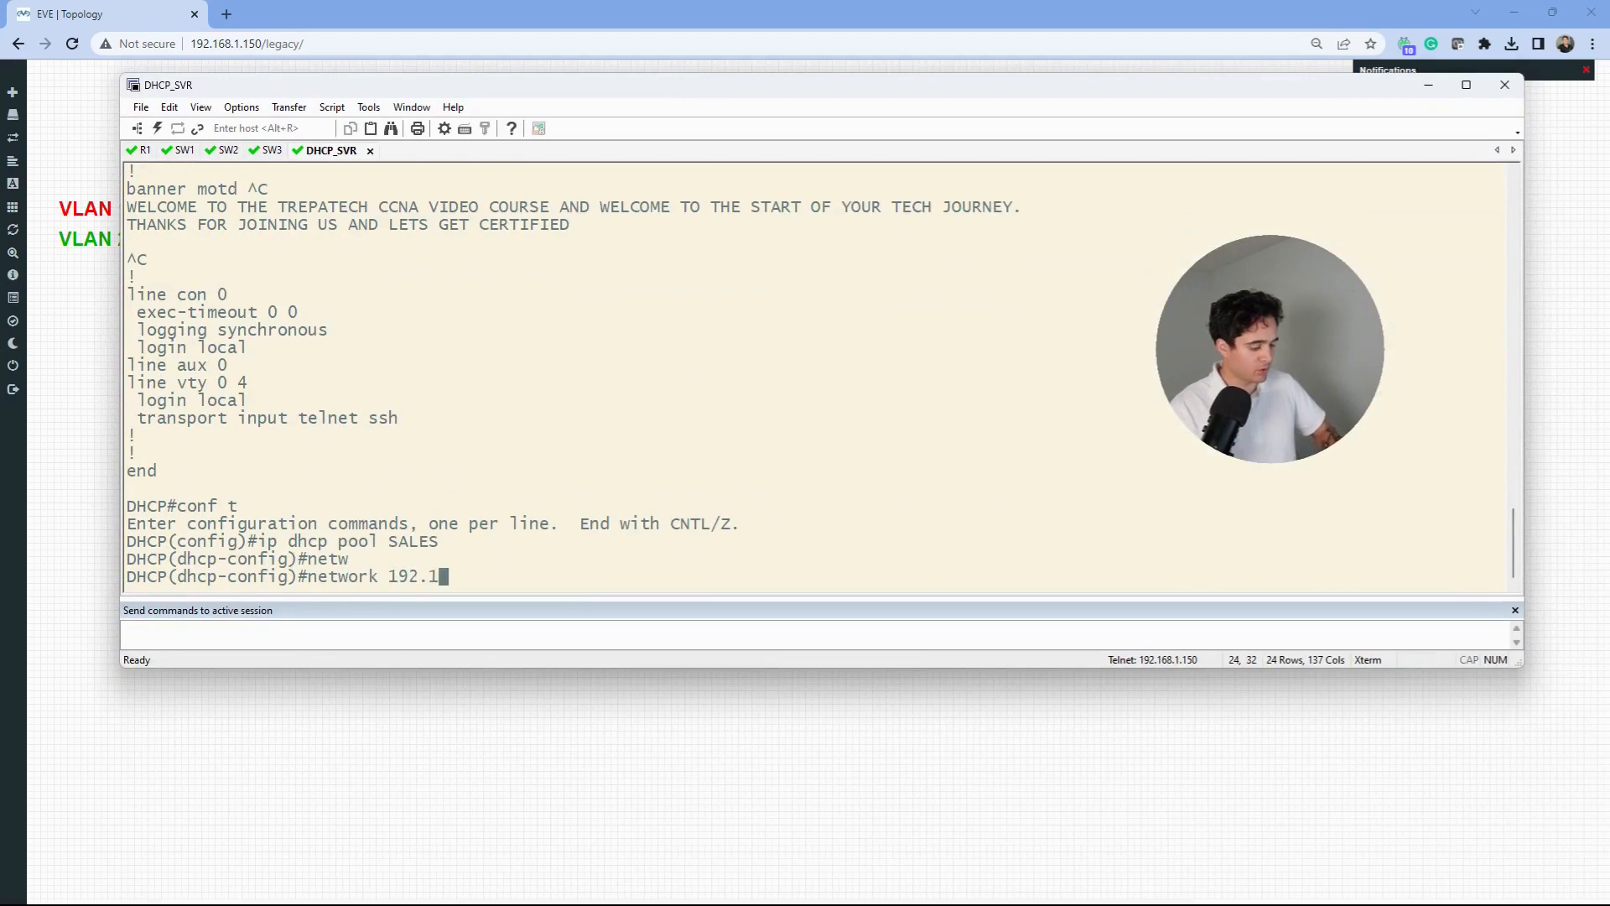
pyautogui.write('68.10.0 /24')
pyautogui.press('Return')
pyautogui.write('dhcp-config)#d')
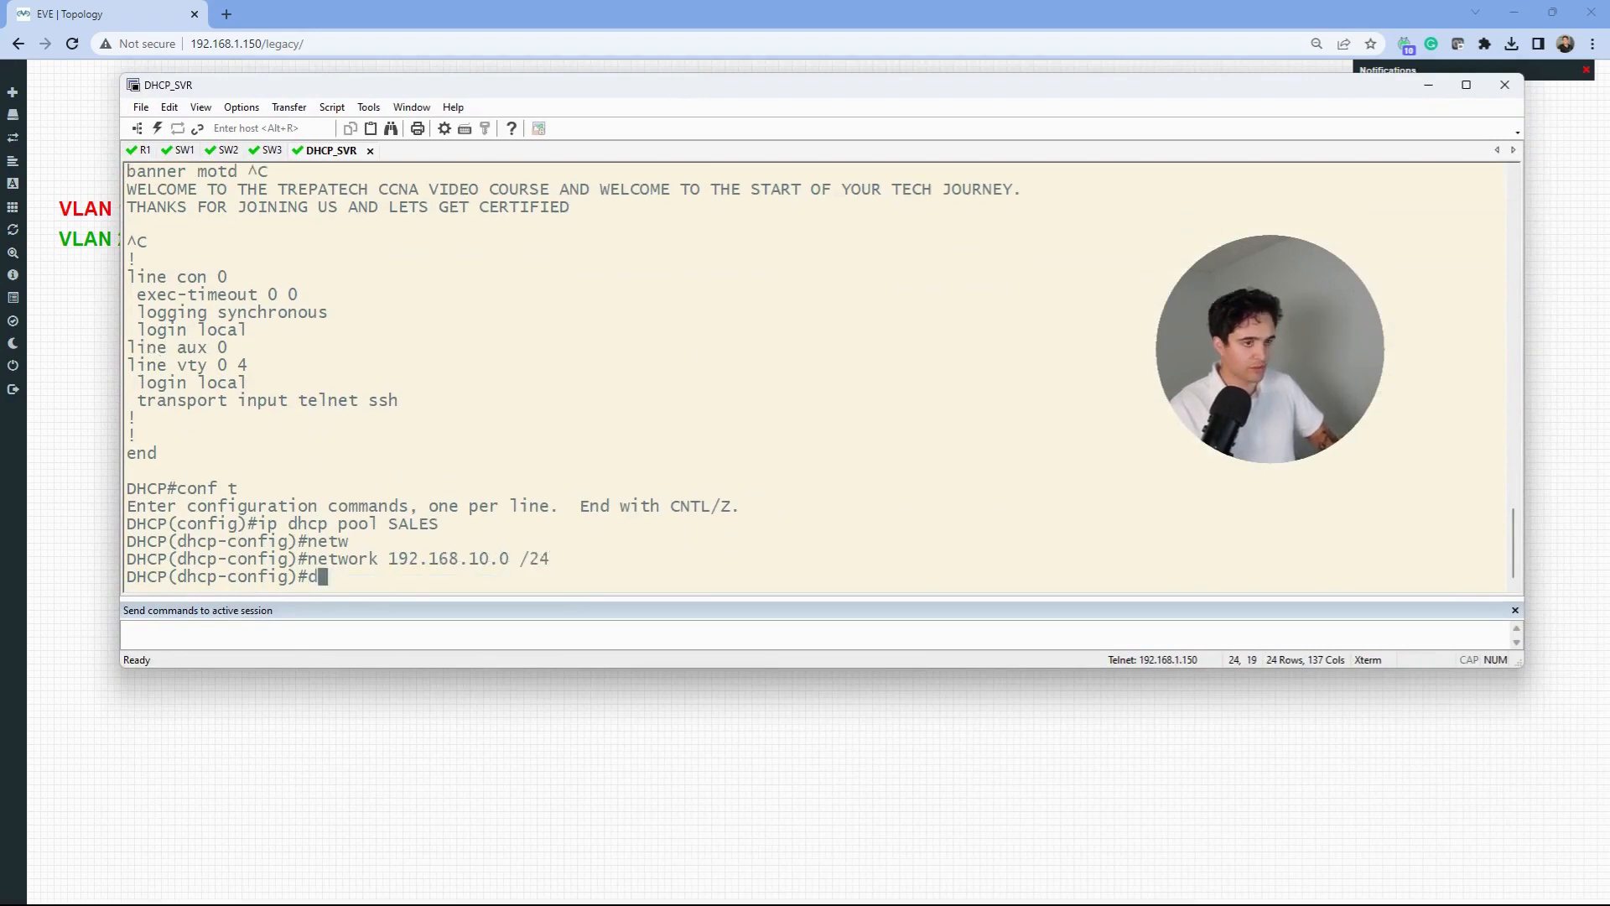
pyautogui.write('ef')
pyautogui.press('Tab')
pyautogui.write('192')
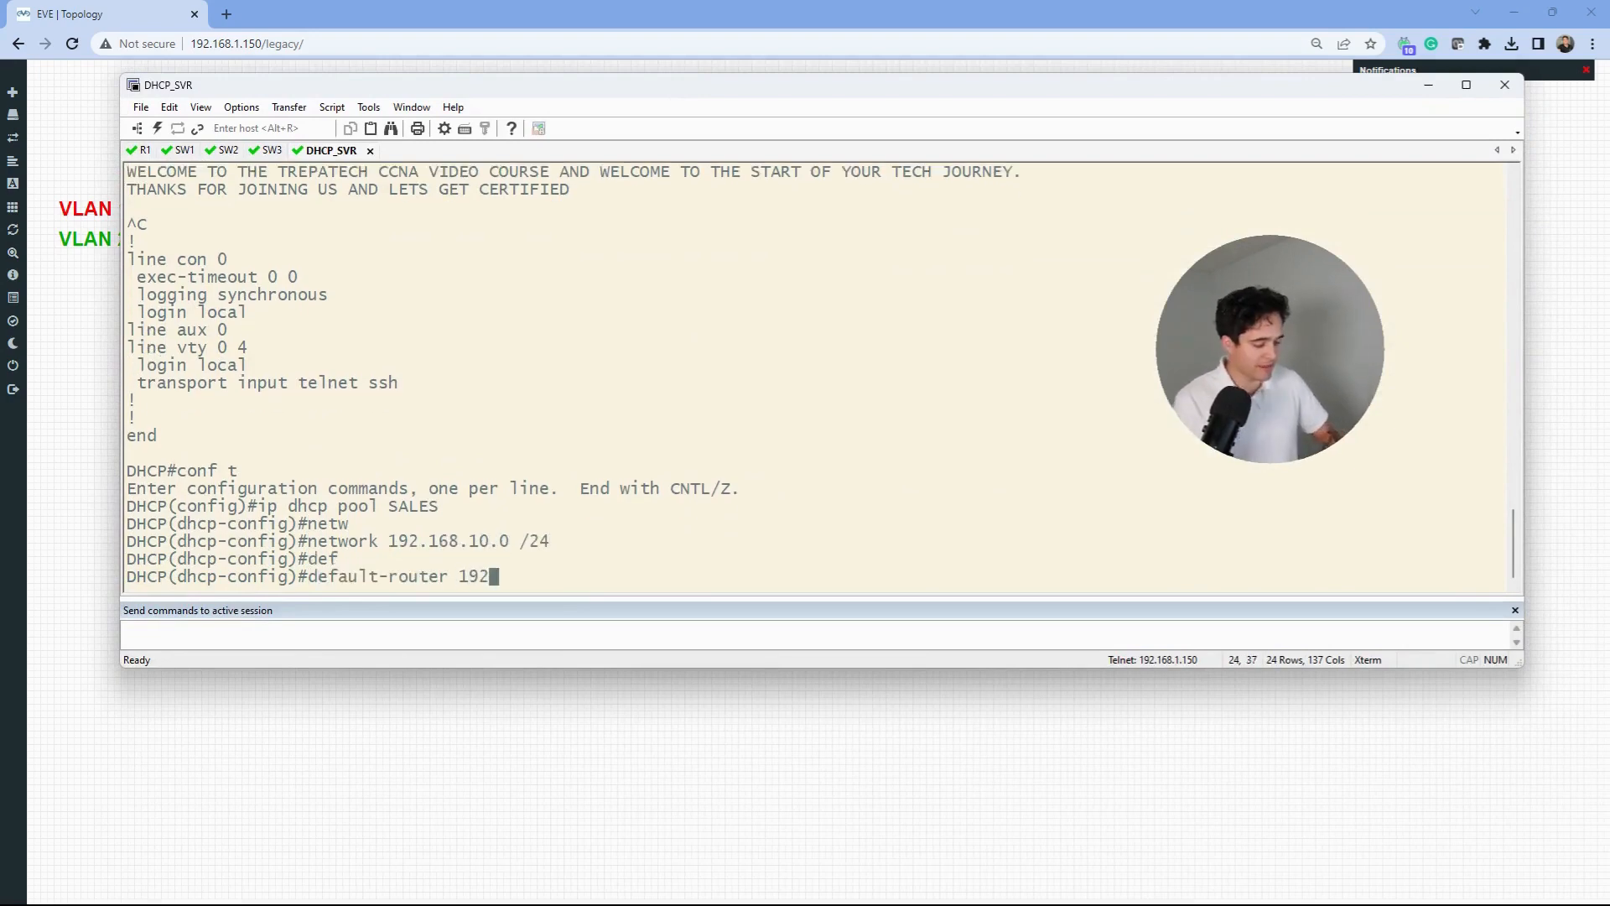
pyautogui.write('.168.10')
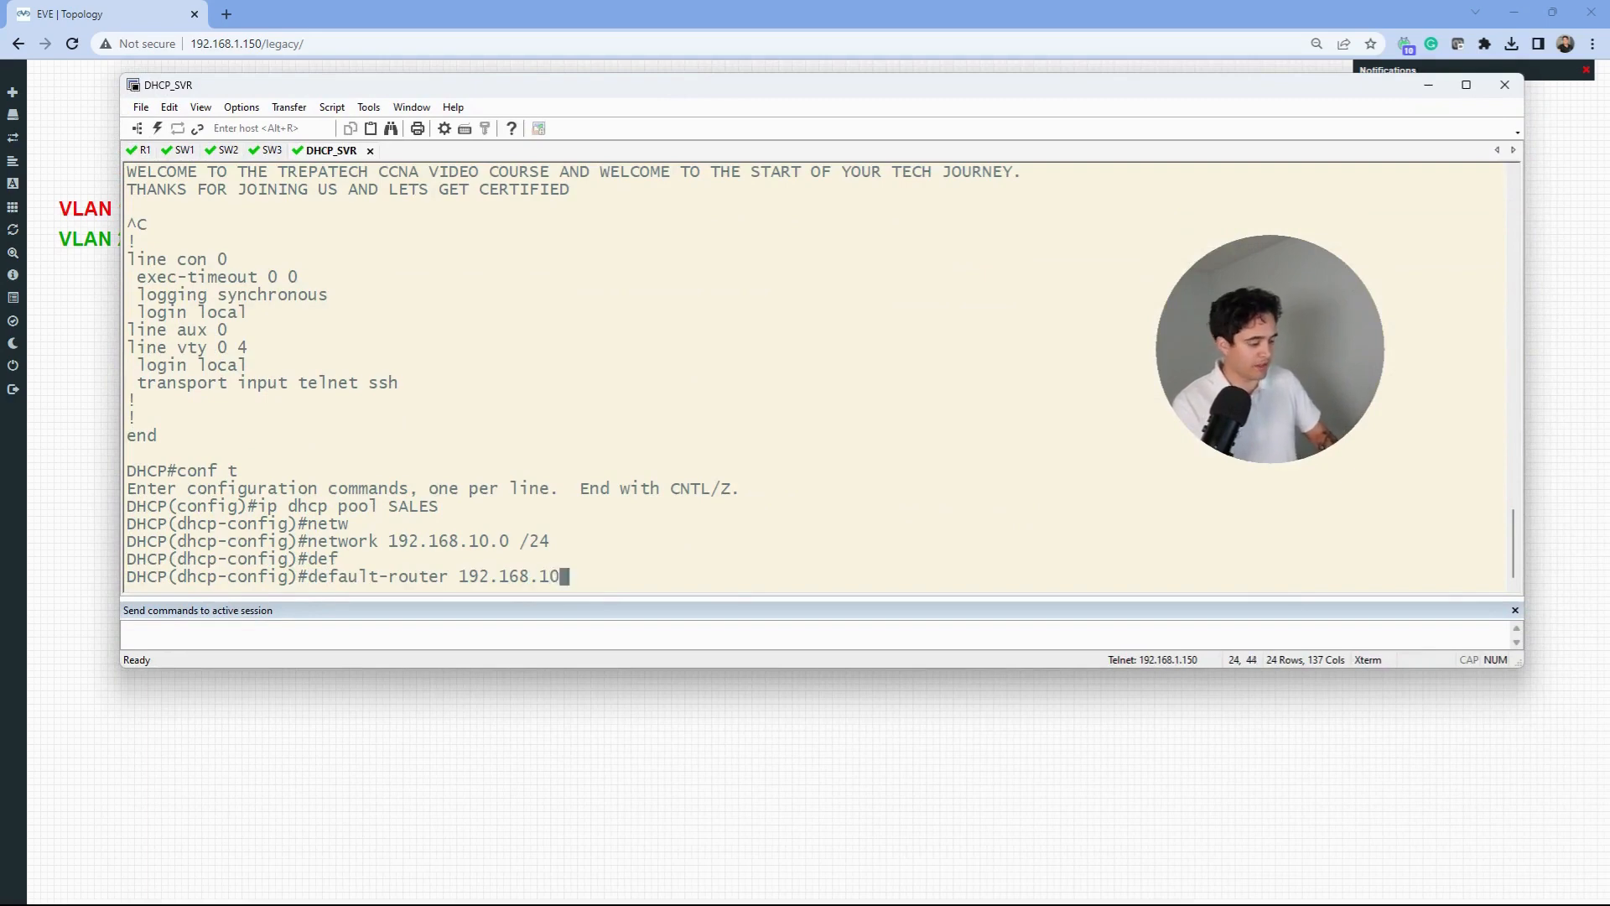
pyautogui.write('.1')
pyautogui.press('Return')
# - Set the SALES pool lease to 7 days and dns-server to 8.8.8.8
pyautogui.write('le')
pyautogui.press('Tab')
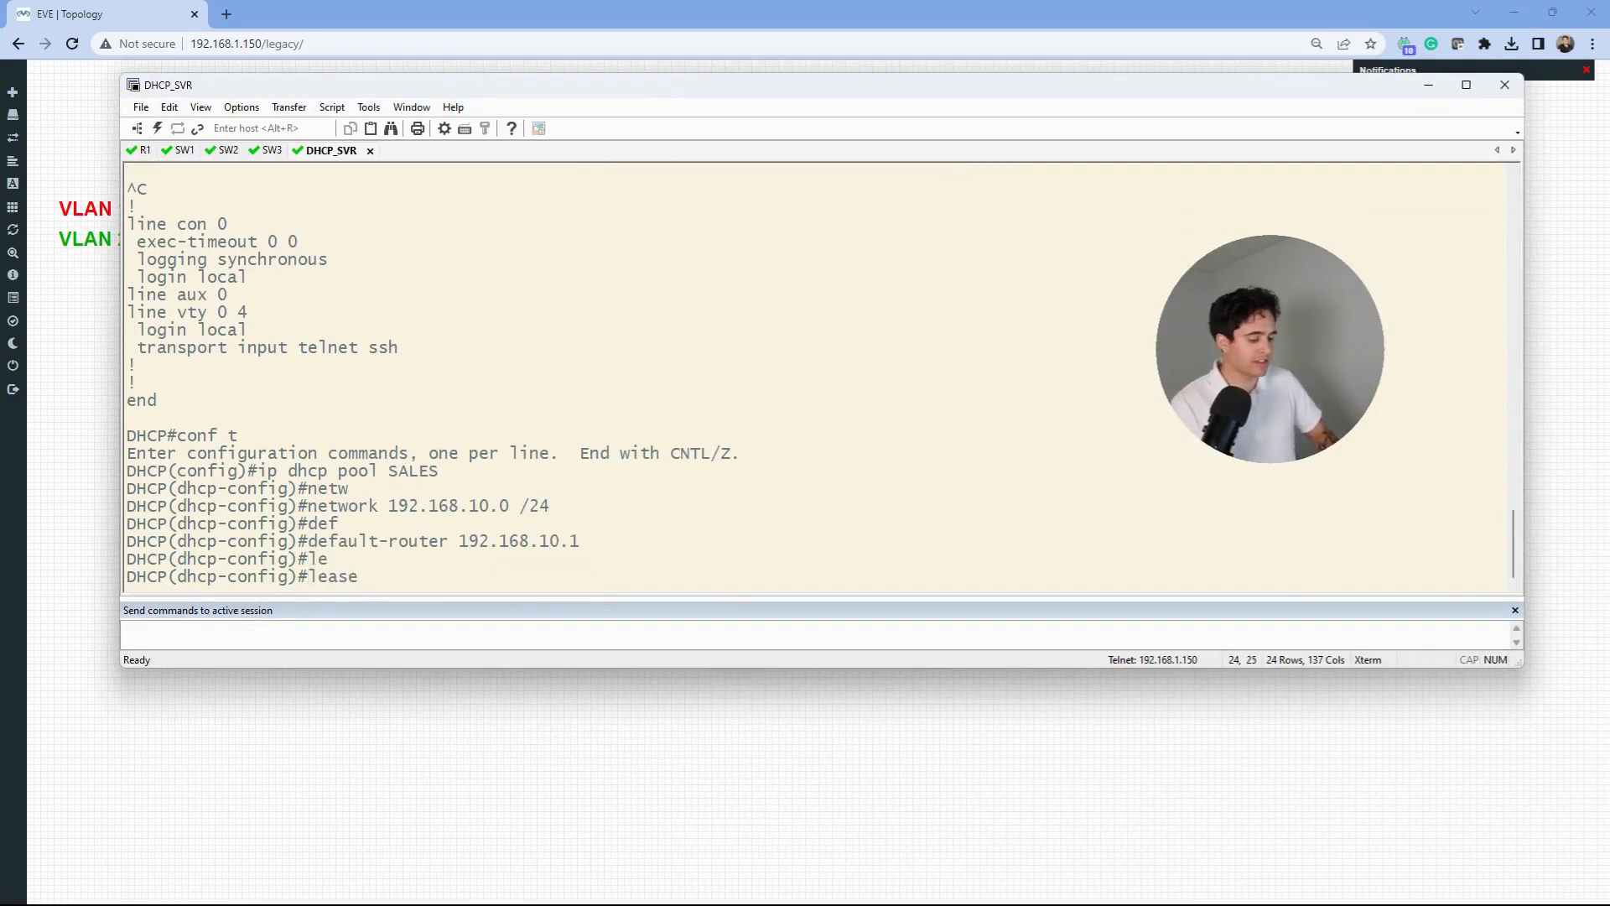
pyautogui.write('7')
pyautogui.press('Return')
pyautogui.write('dns')
pyautogui.press('Tab')
pyautogui.write('8')
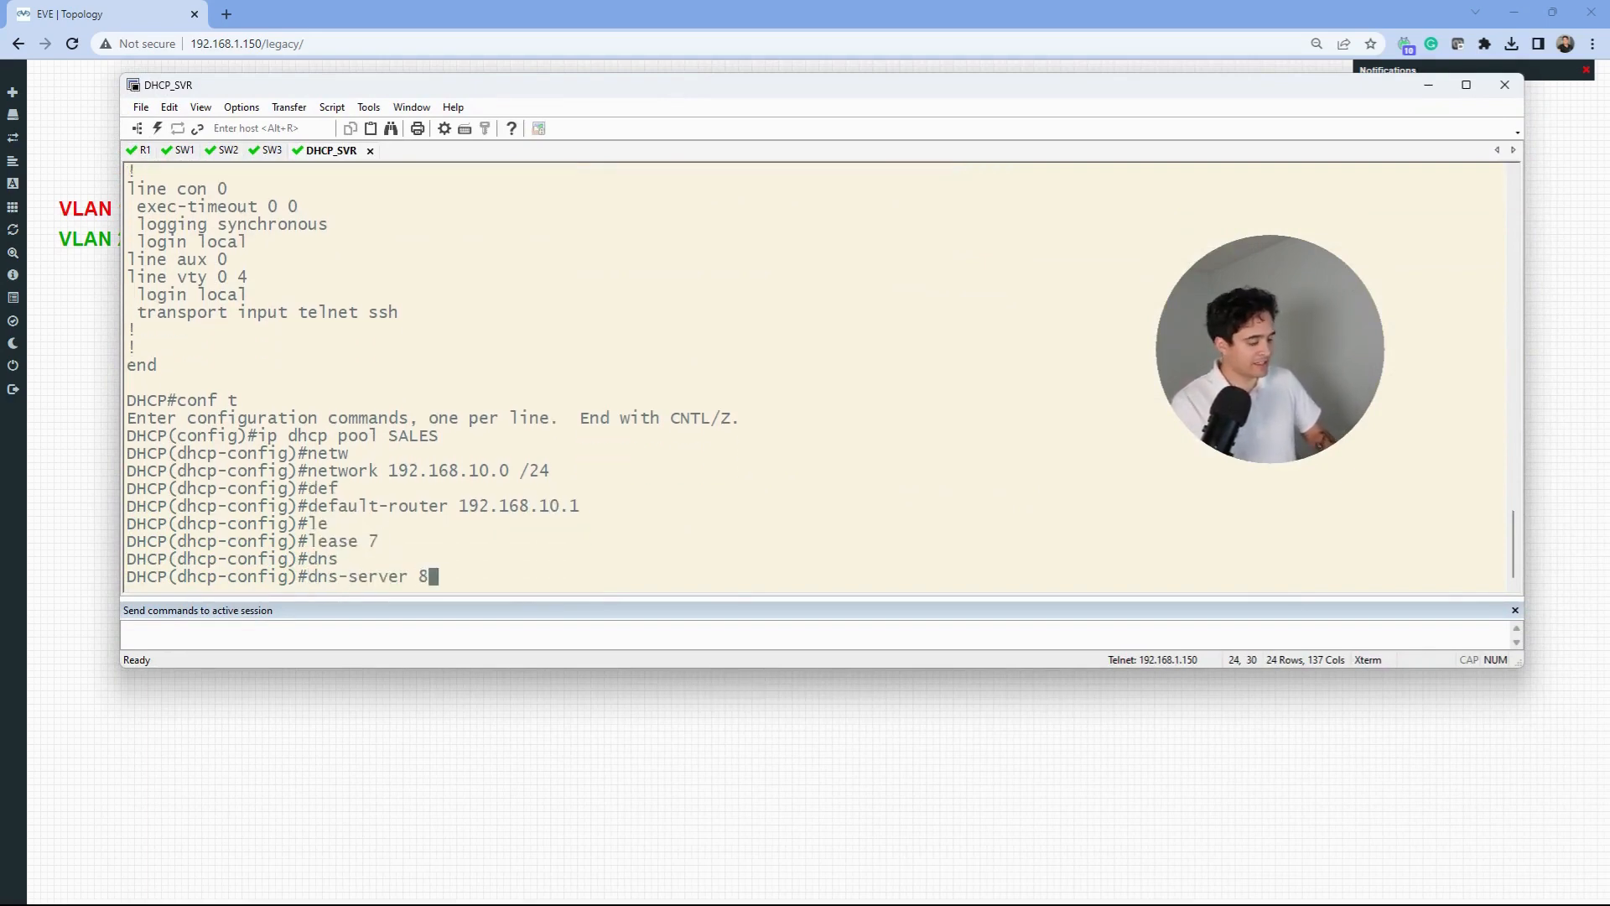
pyautogui.write('.8.8.8')
pyautogui.press('Return')
pyautogui.write('ip dhc')
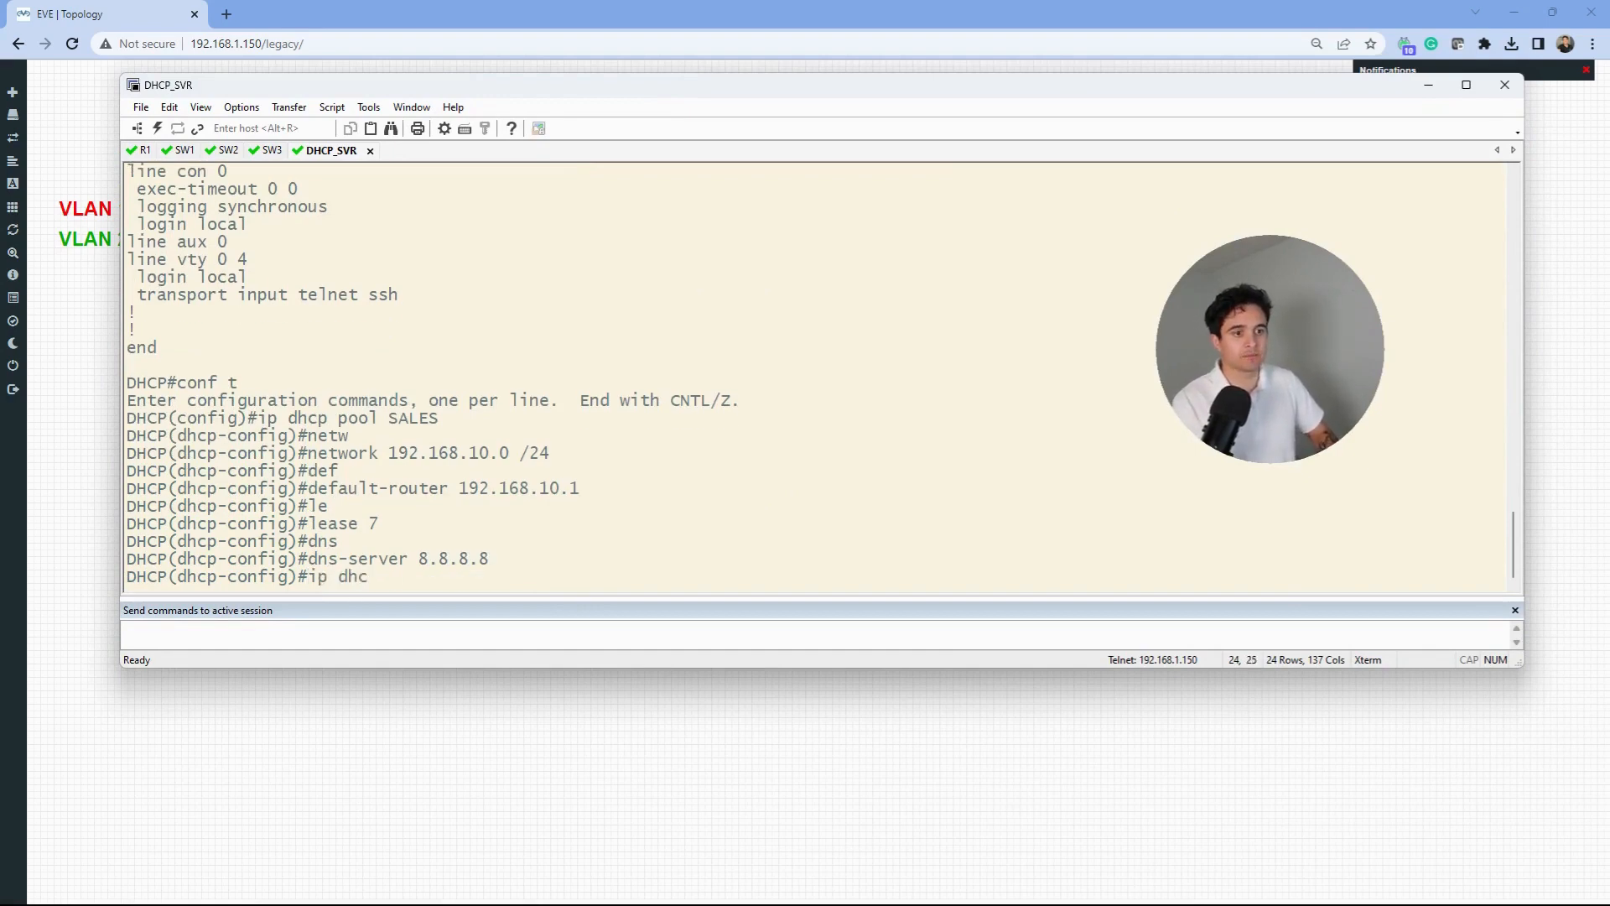
pyautogui.write('p pool')
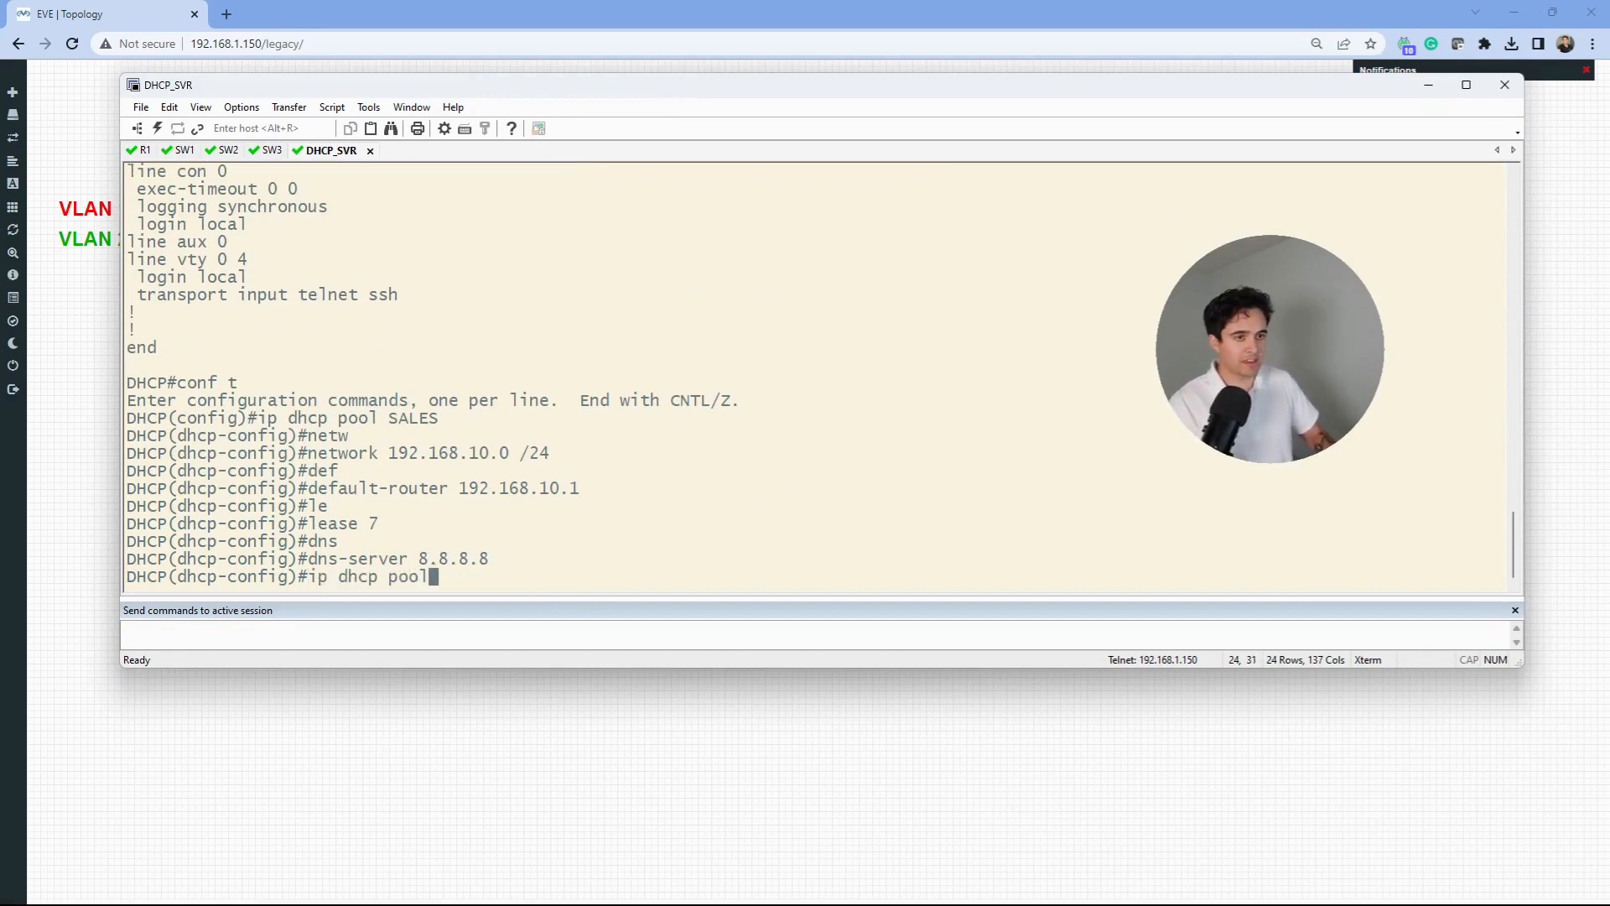
pyautogui.write(' MARKETING')
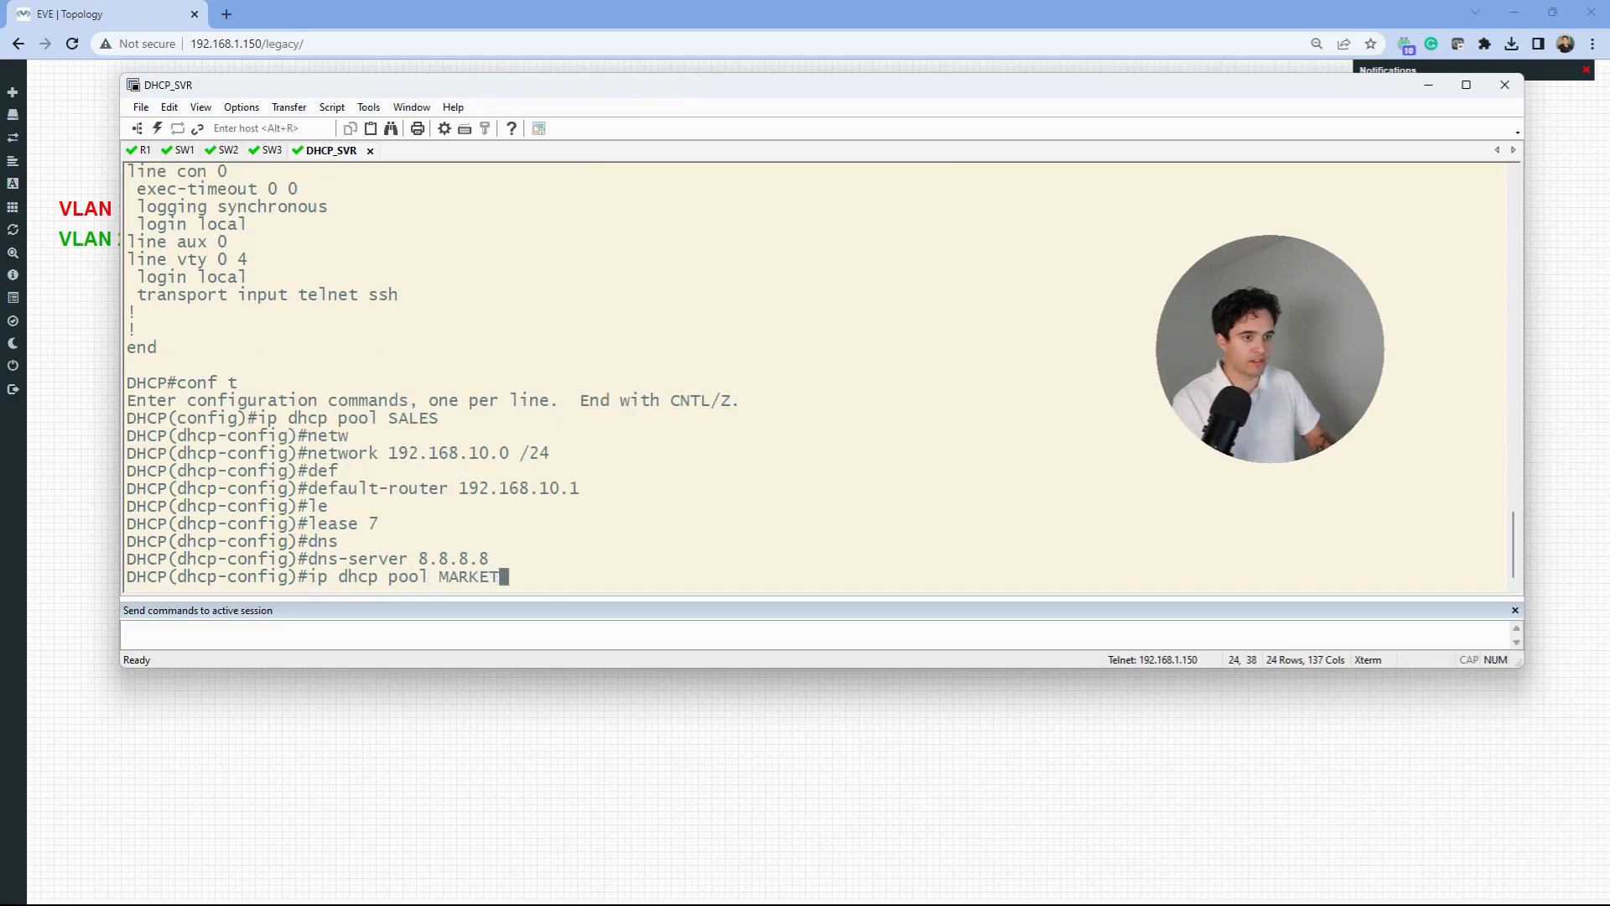
# - Create pool MARKETING with network 192.168.20.0 /24 and default-router 192.168.20.1
pyautogui.press('Return')
pyautogui.write('netw')
pyautogui.press('Tab')
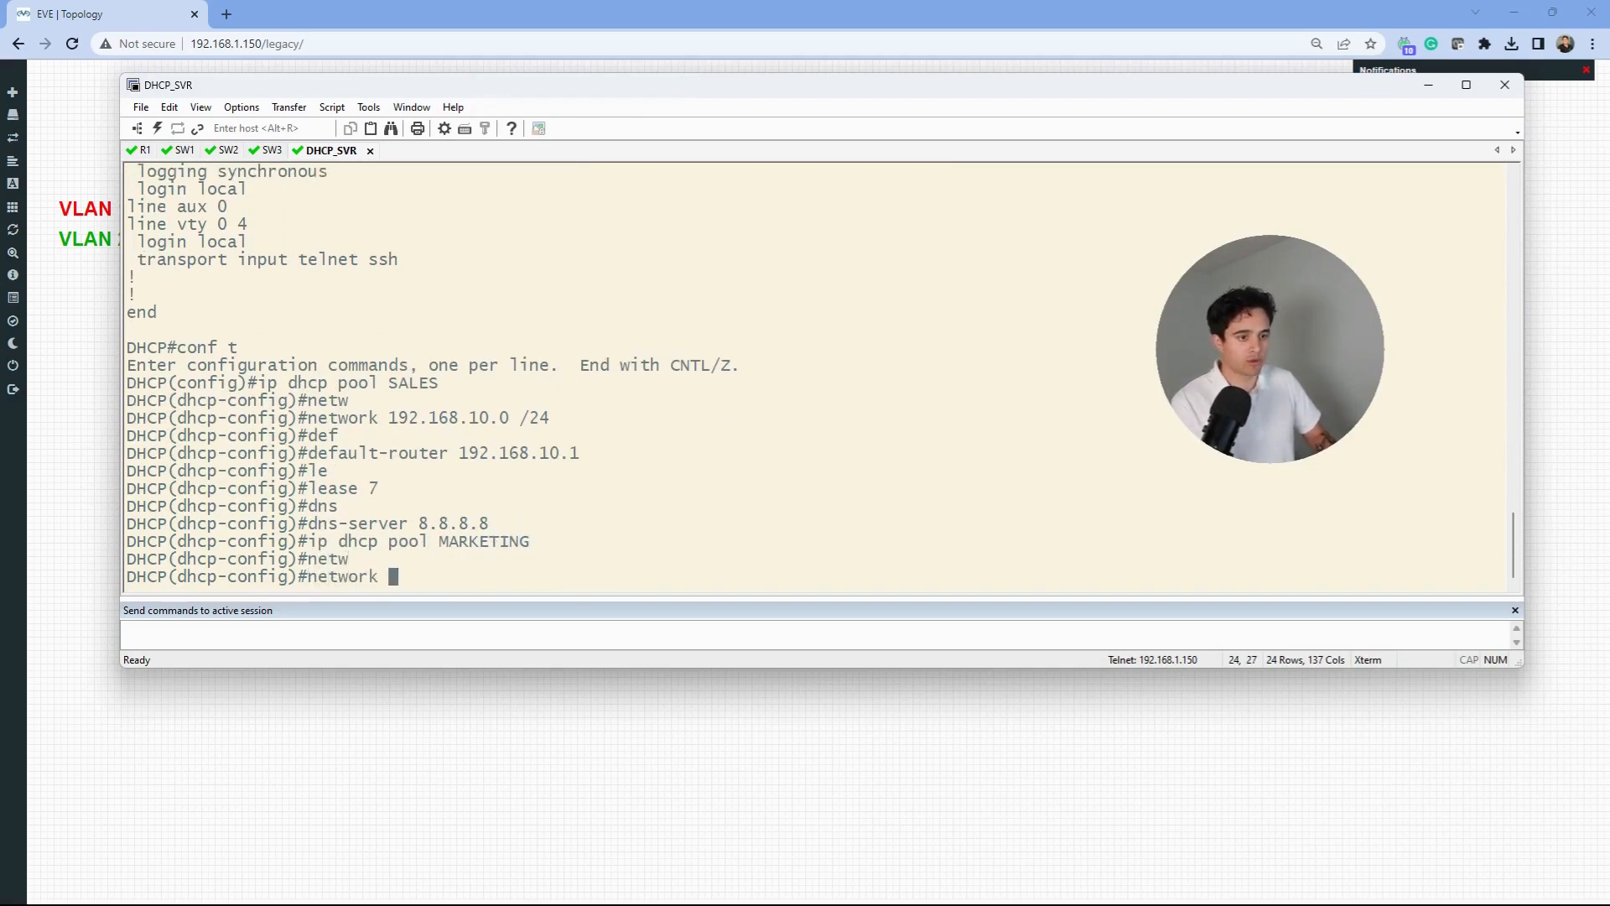
pyautogui.write('192.168.20.0 /24')
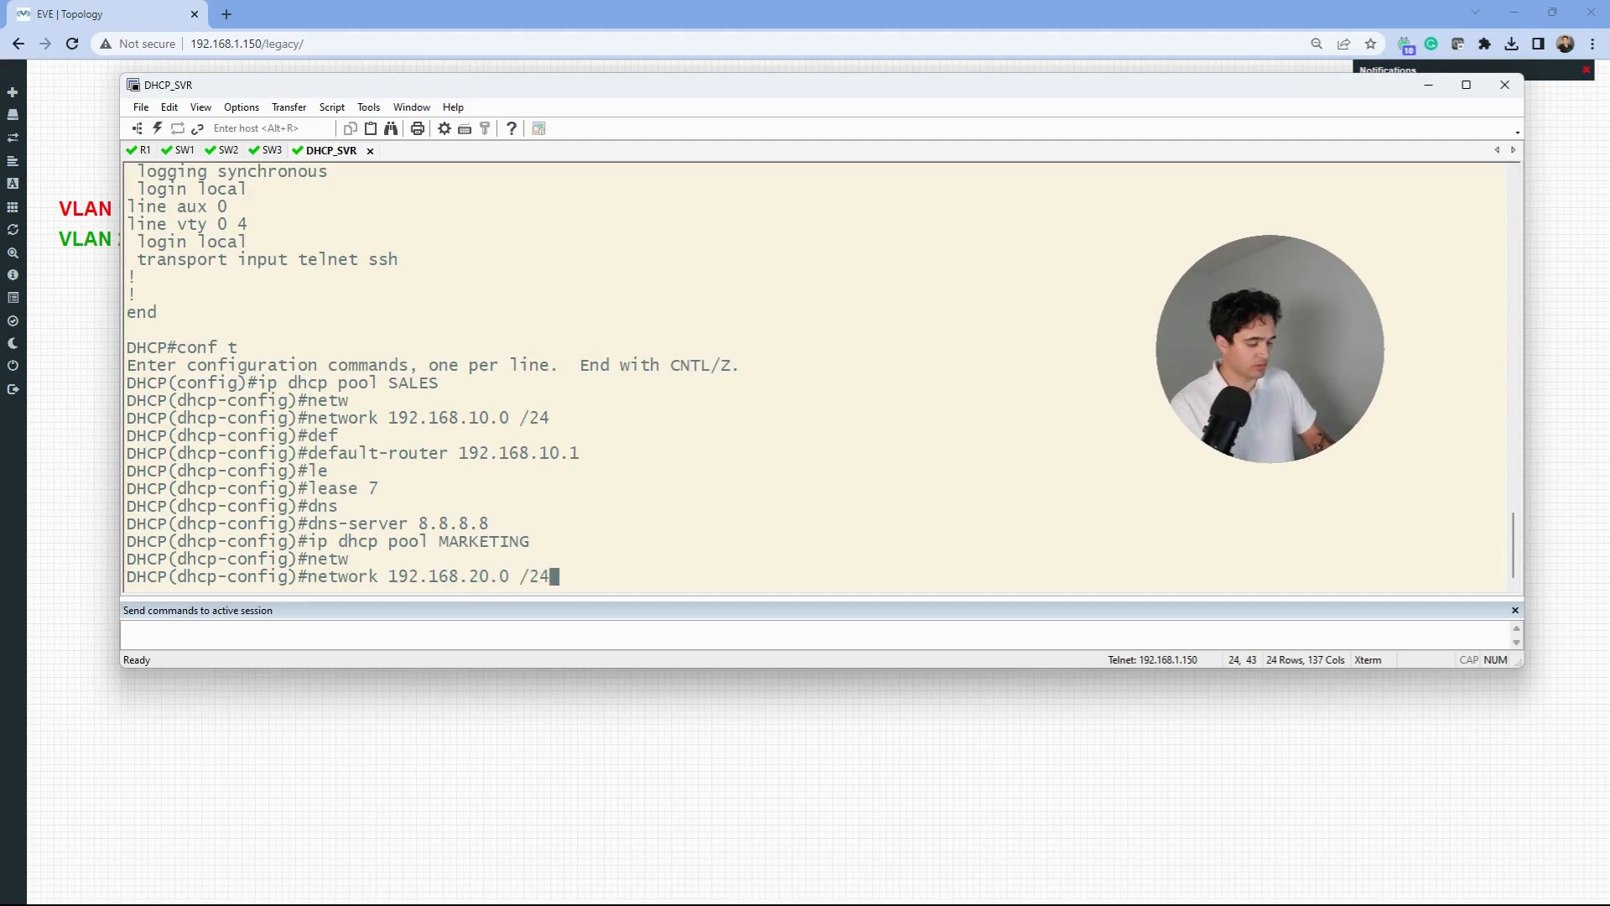
pyautogui.press('Return')
pyautogui.write('def')
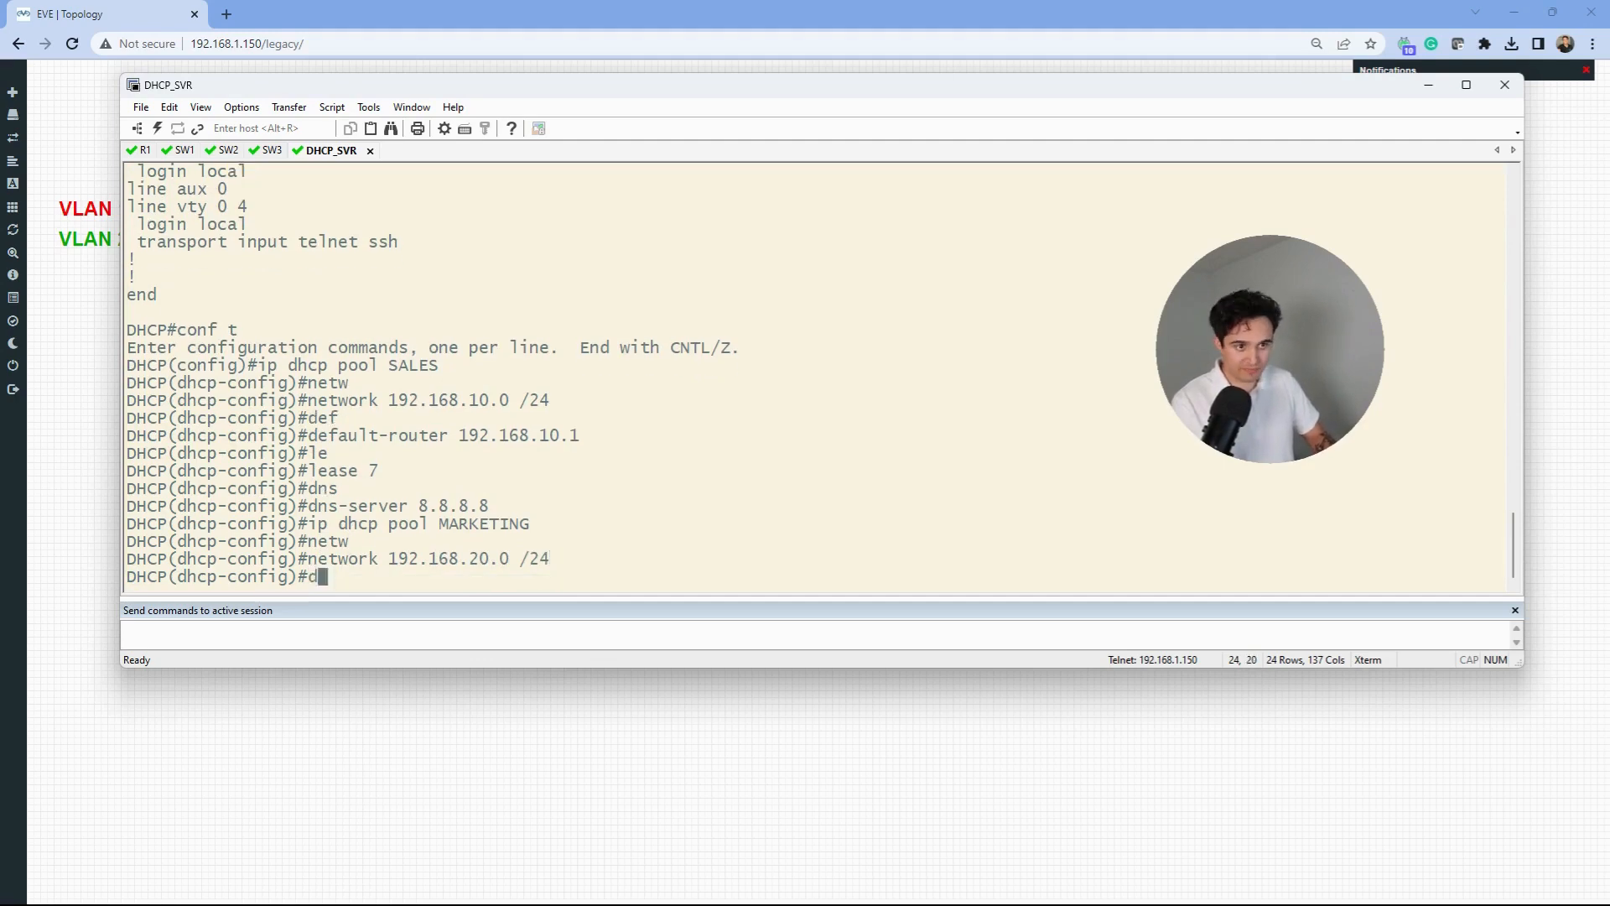
pyautogui.press('Tab')
pyautogui.write('192.168.20.1')
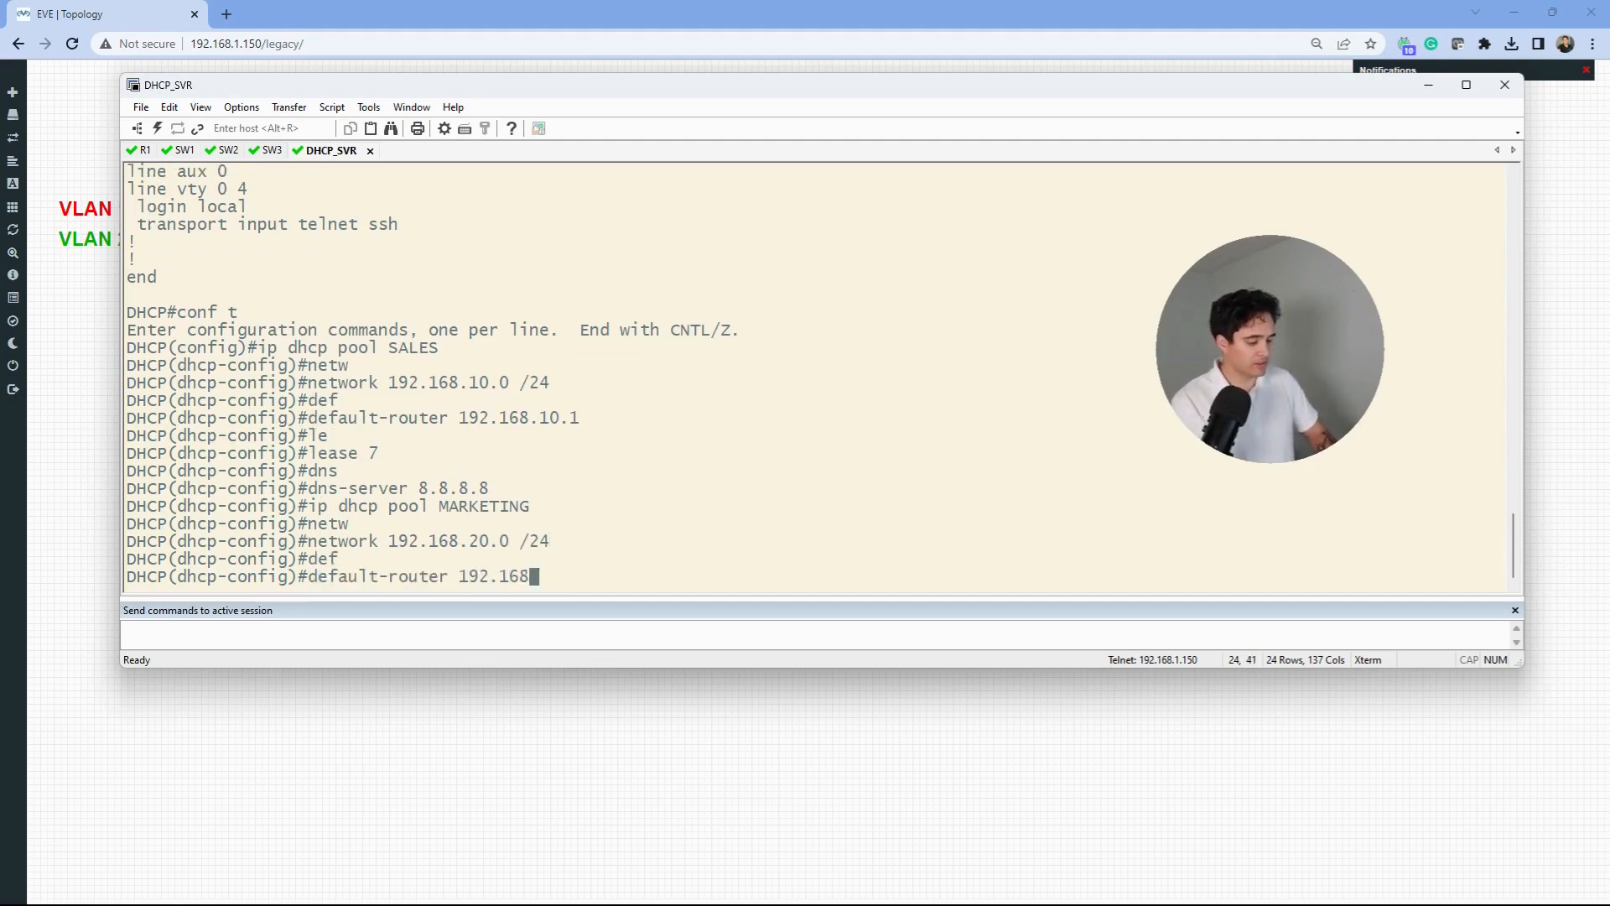
pyautogui.press('Return')
# - Set the MARKETING lease to 7 days and DNS server 8.8.8.8, then exit the pool
pyautogui.write('le')
pyautogui.press('Tab')
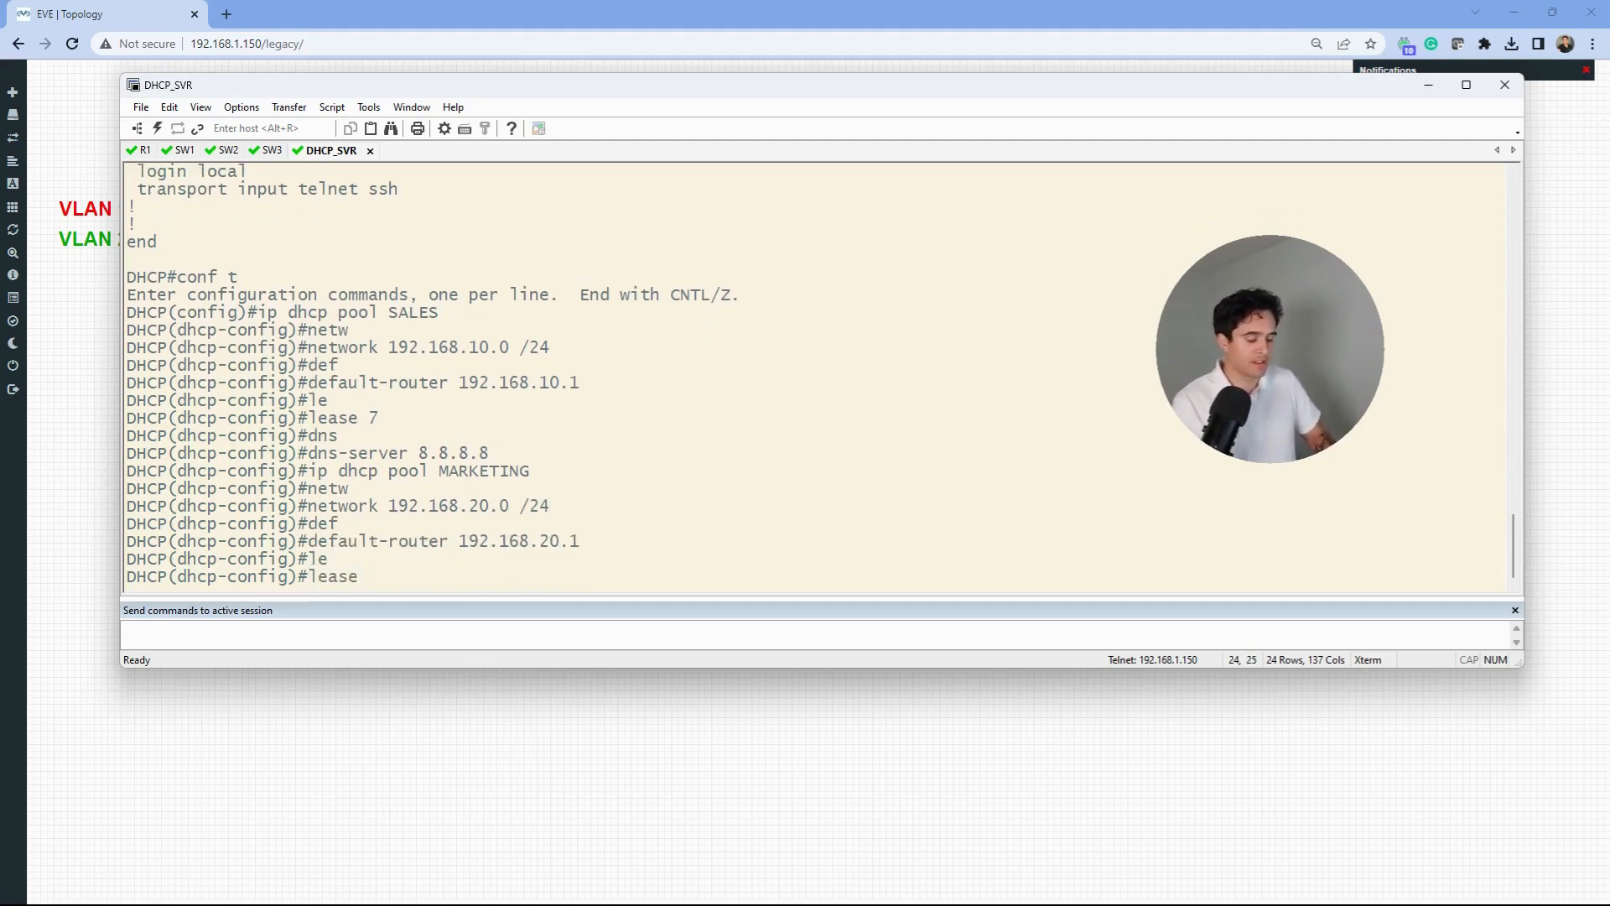
pyautogui.write('7')
pyautogui.press('Return')
pyautogui.write('dns')
pyautogui.press('Tab')
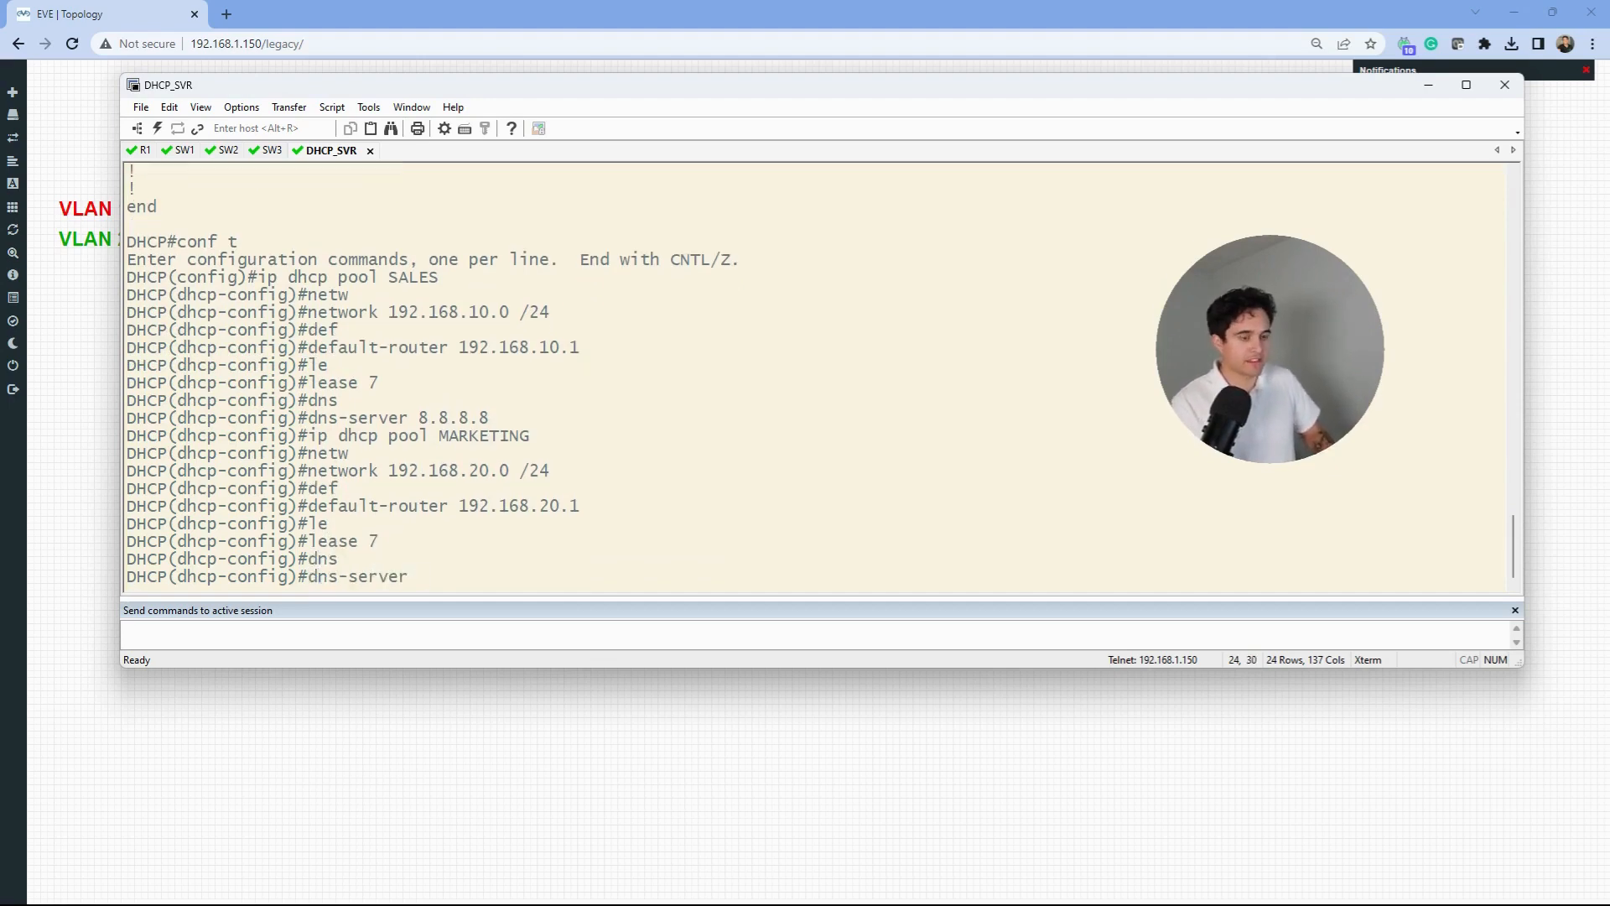
pyautogui.write('8.8.8.8')
pyautogui.press('Return')
pyautogui.write('exit')
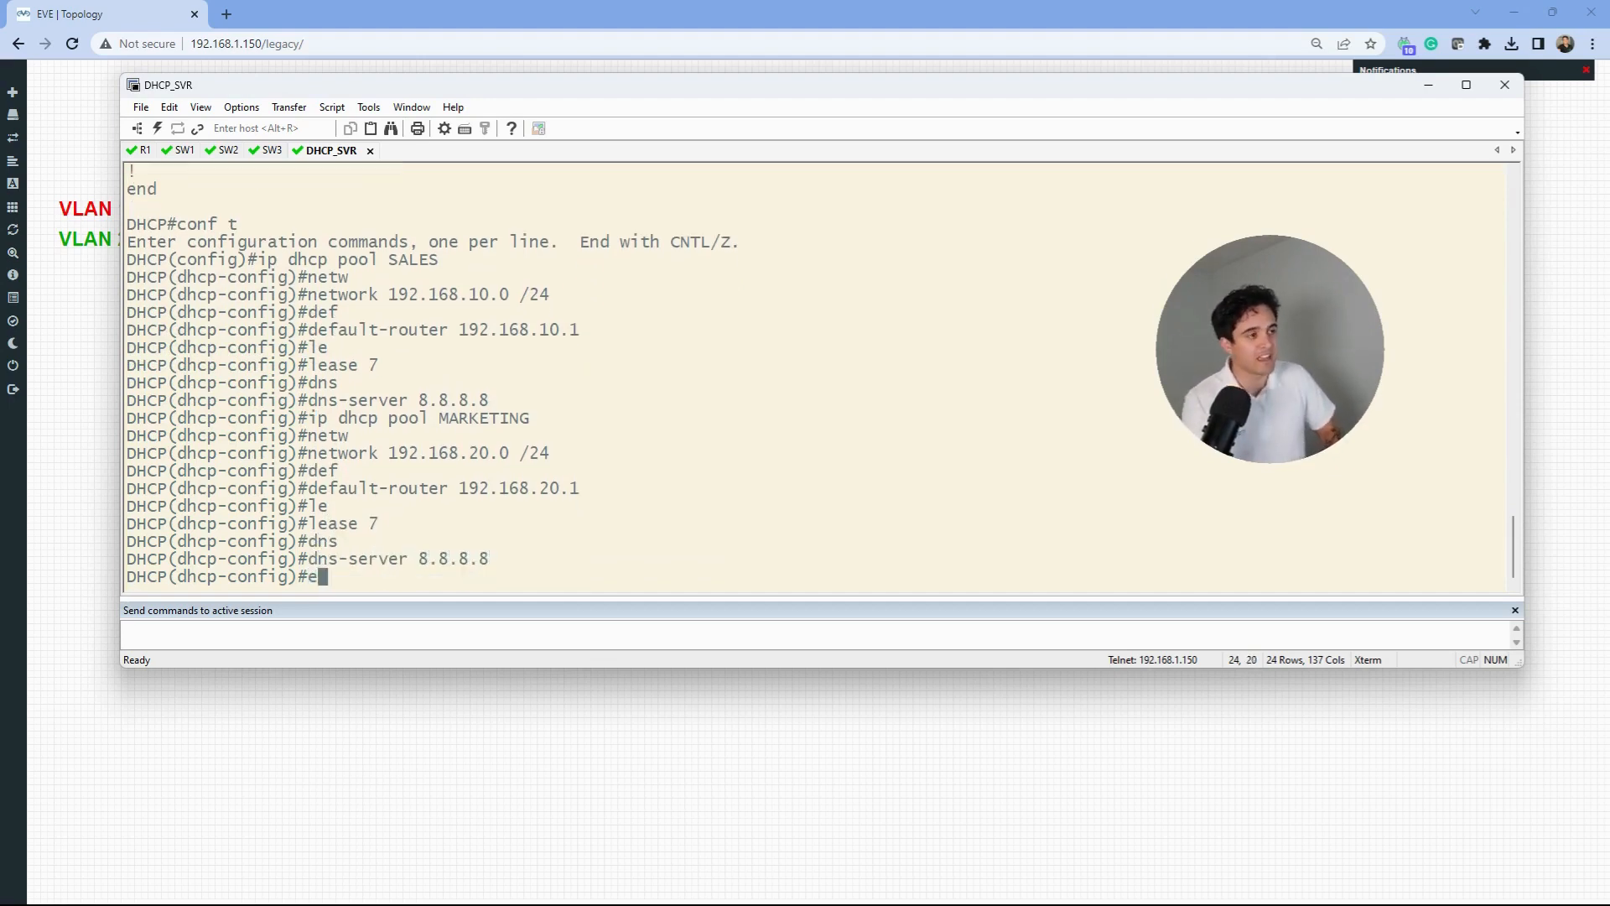
pyautogui.press('Return')
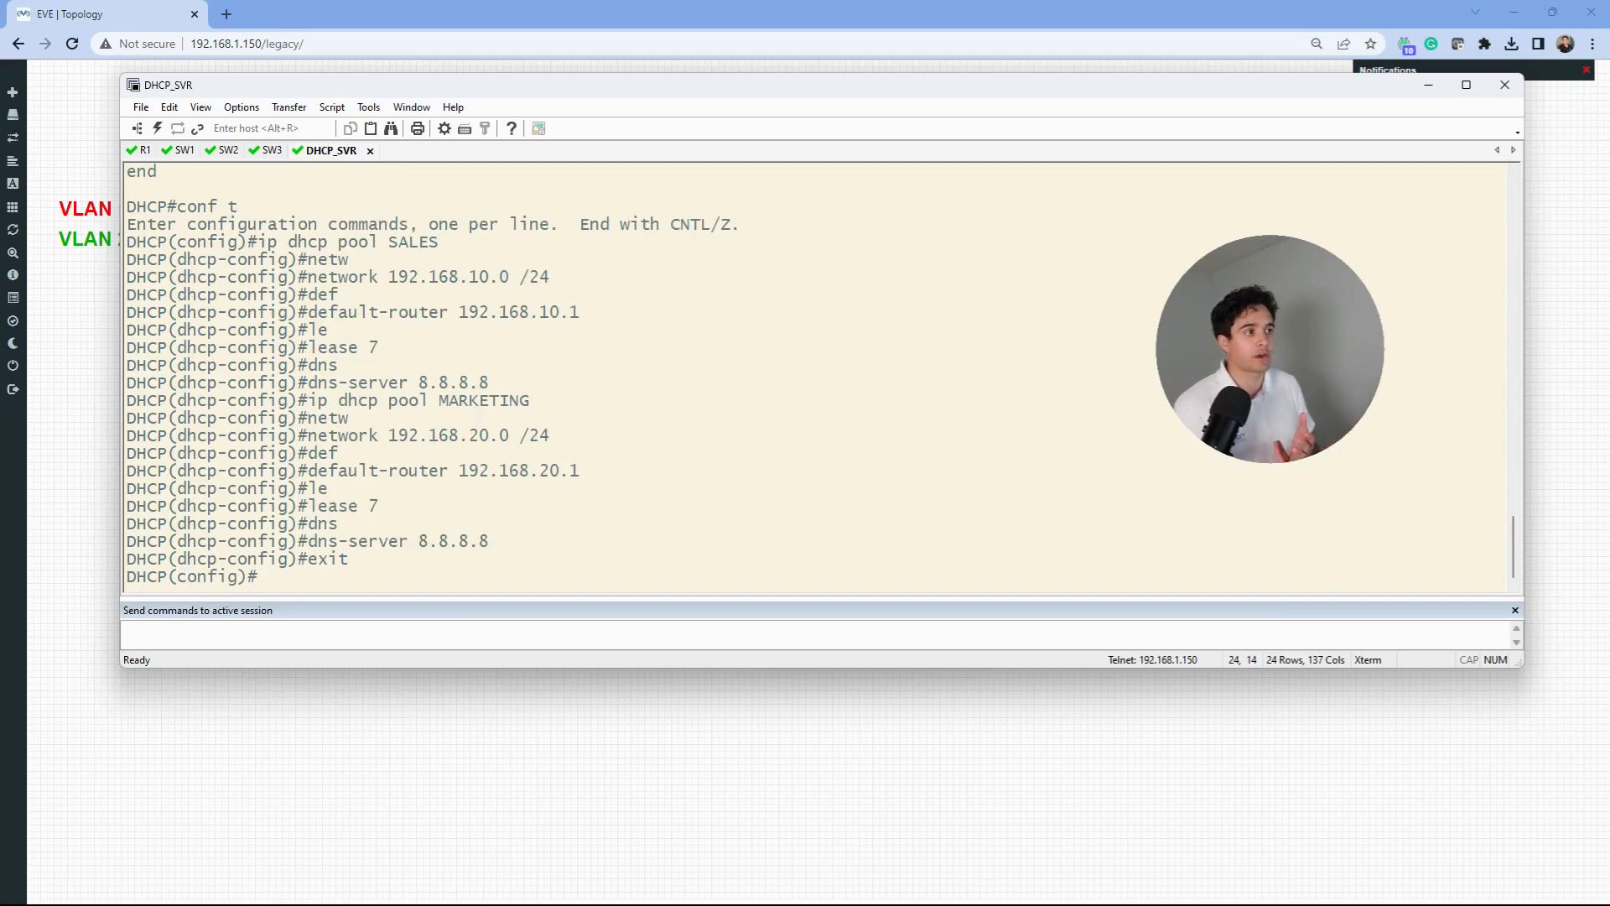
# - Shift the DHCP_SVR terminal to view the lab topology, then return to and reposition it
pyautogui.moveTo(654, 85); pyautogui.dragTo(762, 354)
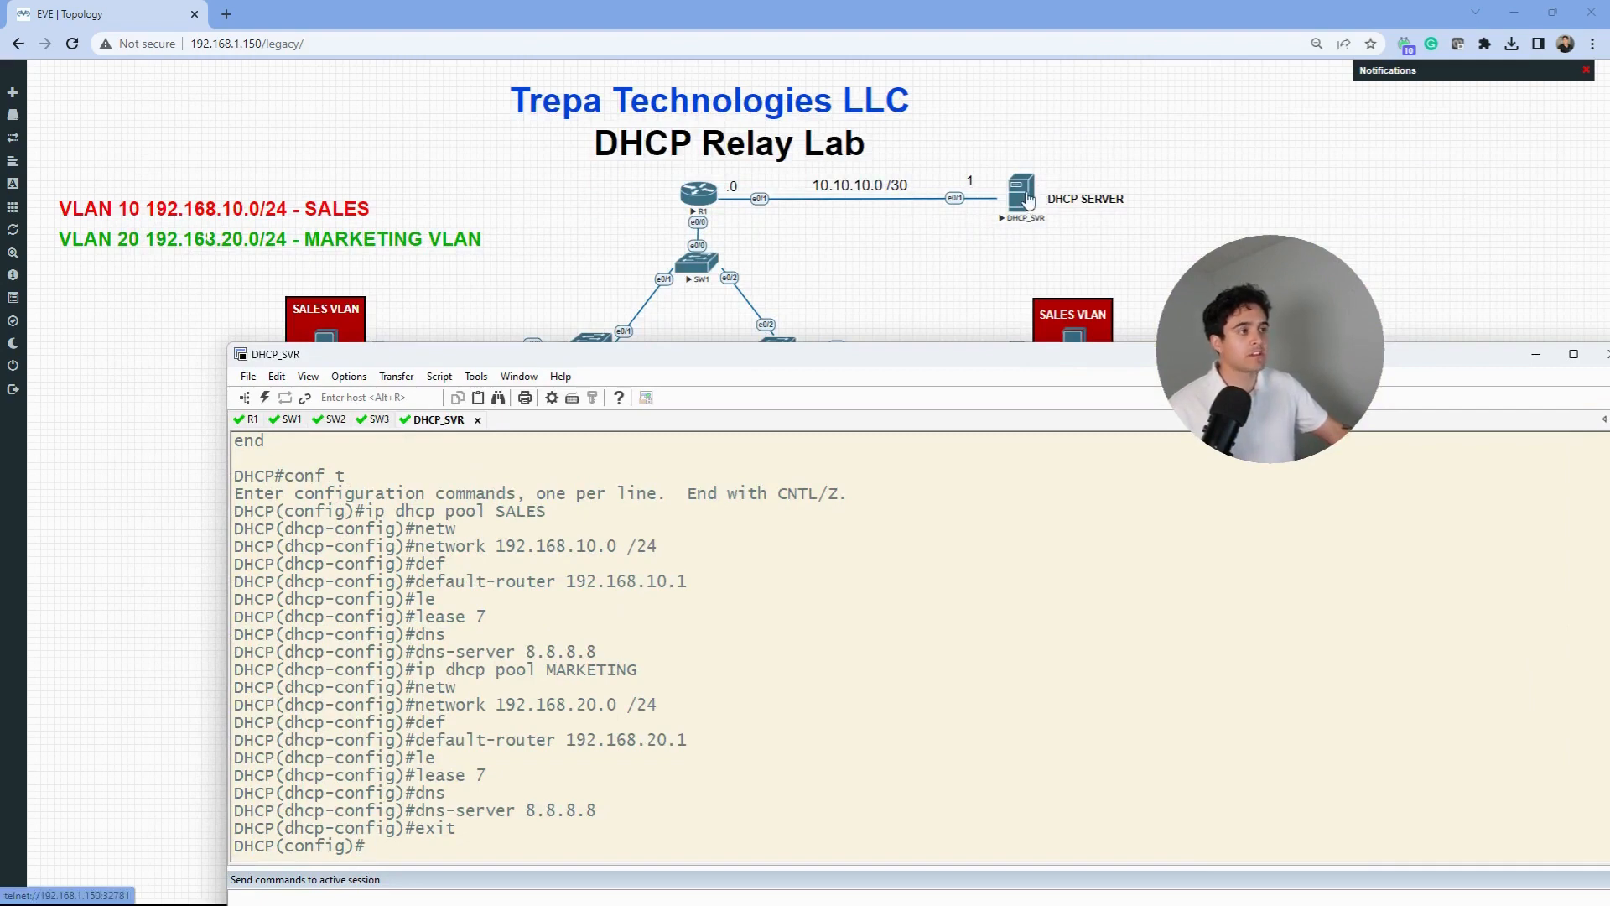
pyautogui.click(704, 228)
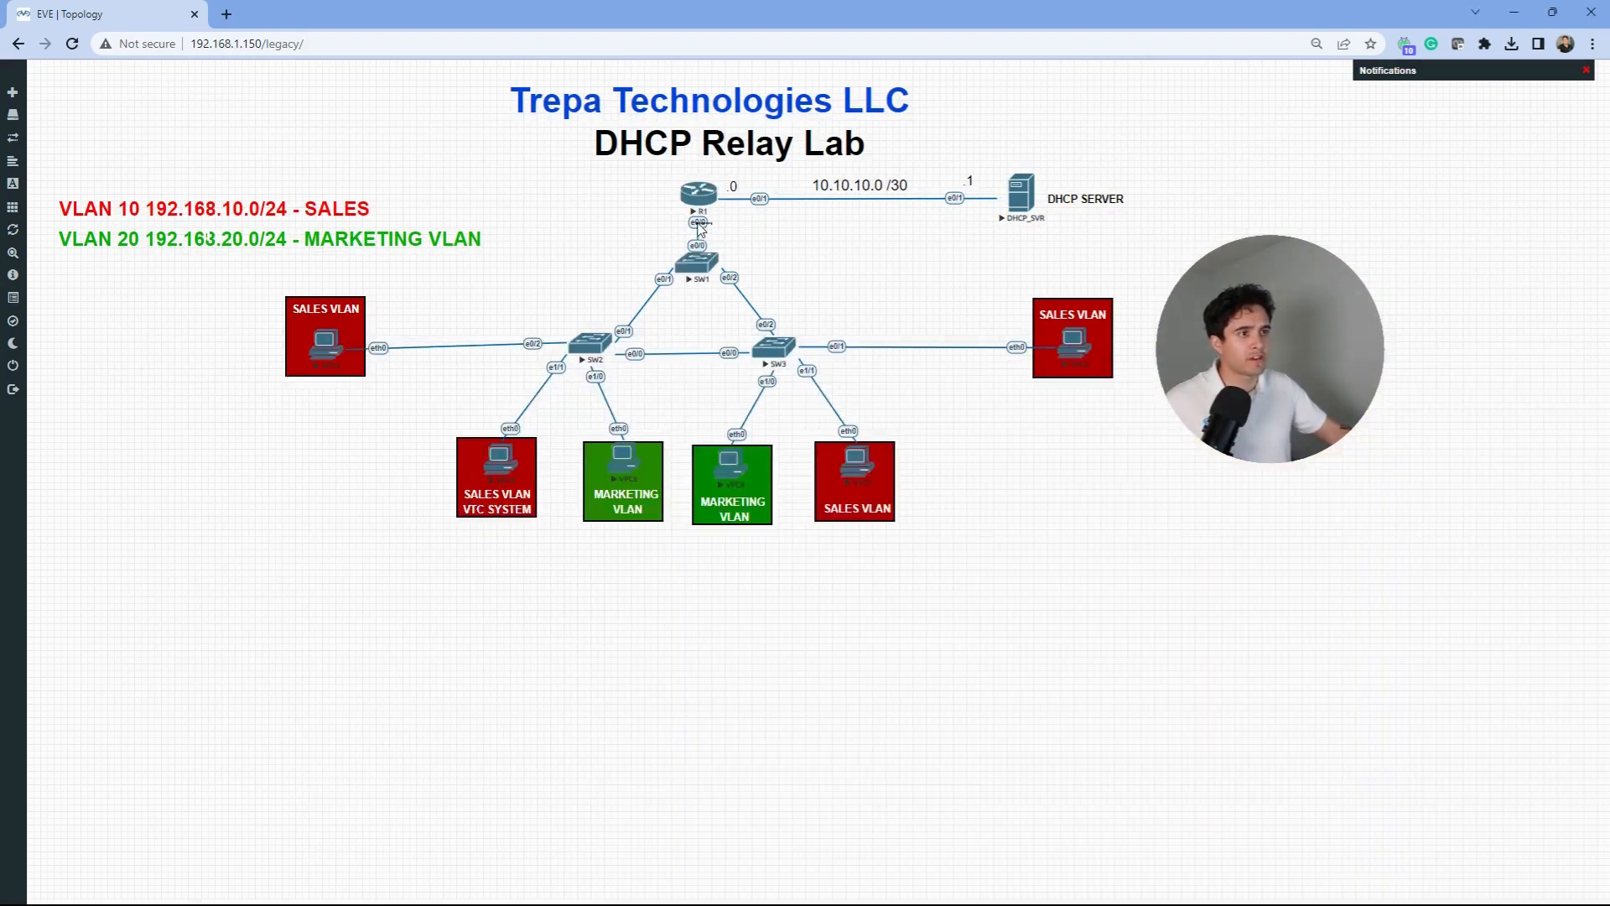
pyautogui.hotkey('alt', 'Tab')
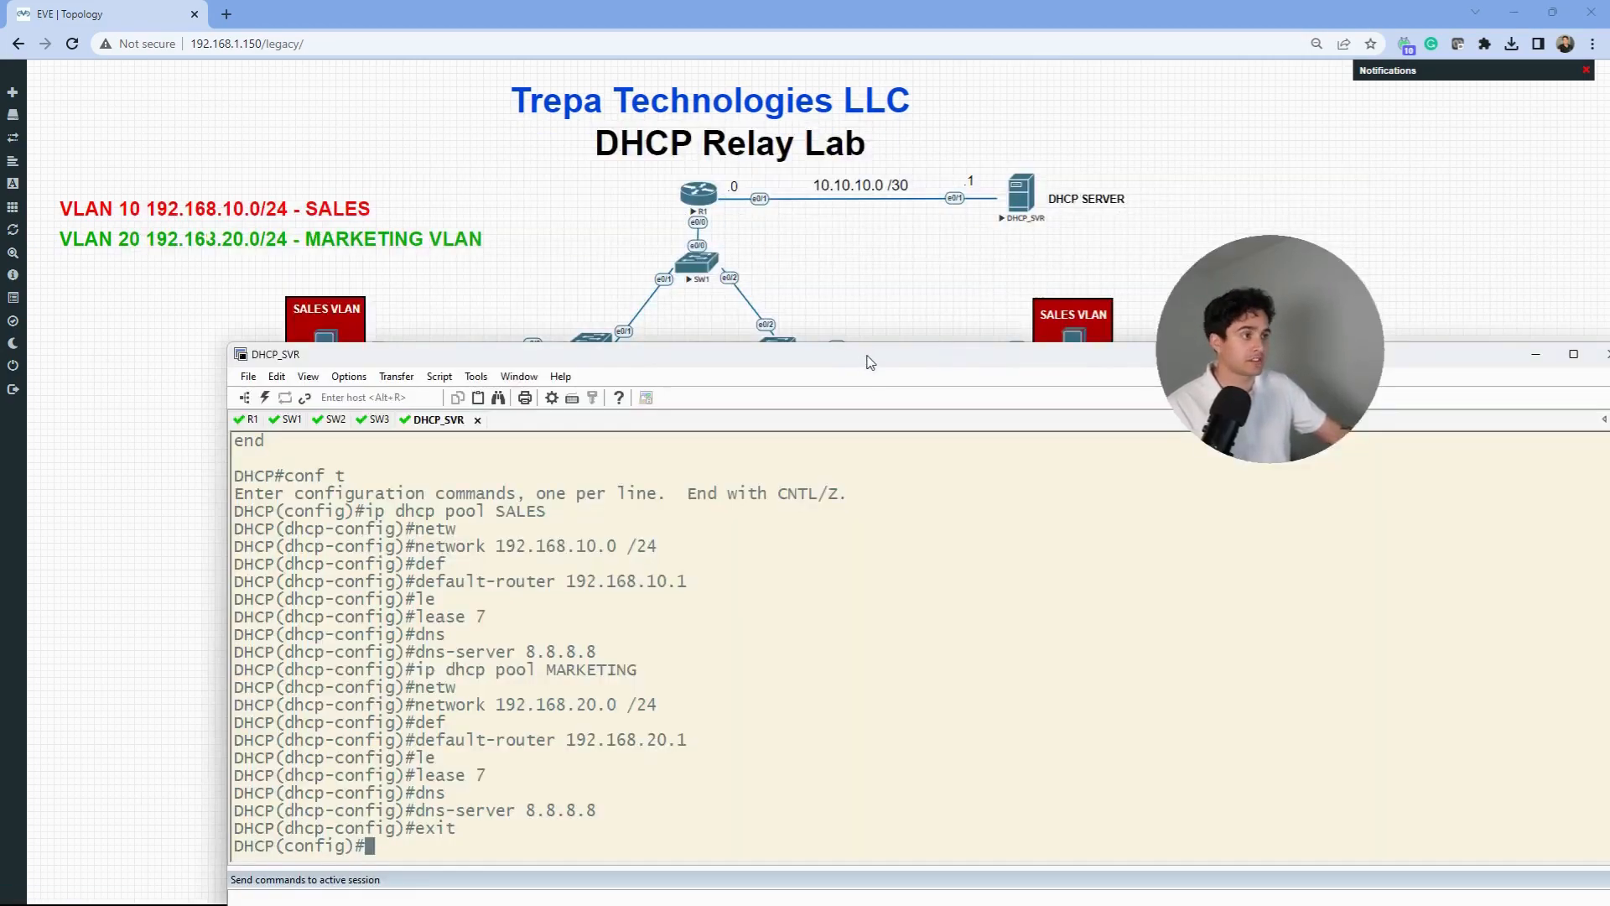
pyautogui.moveTo(870, 361); pyautogui.dragTo(811, 234)
# - Add static routes on DHCP_SVR to 192.168.10.0/24 and 192.168.20.0/24 via 10.10.10.0
pyautogui.write('do')
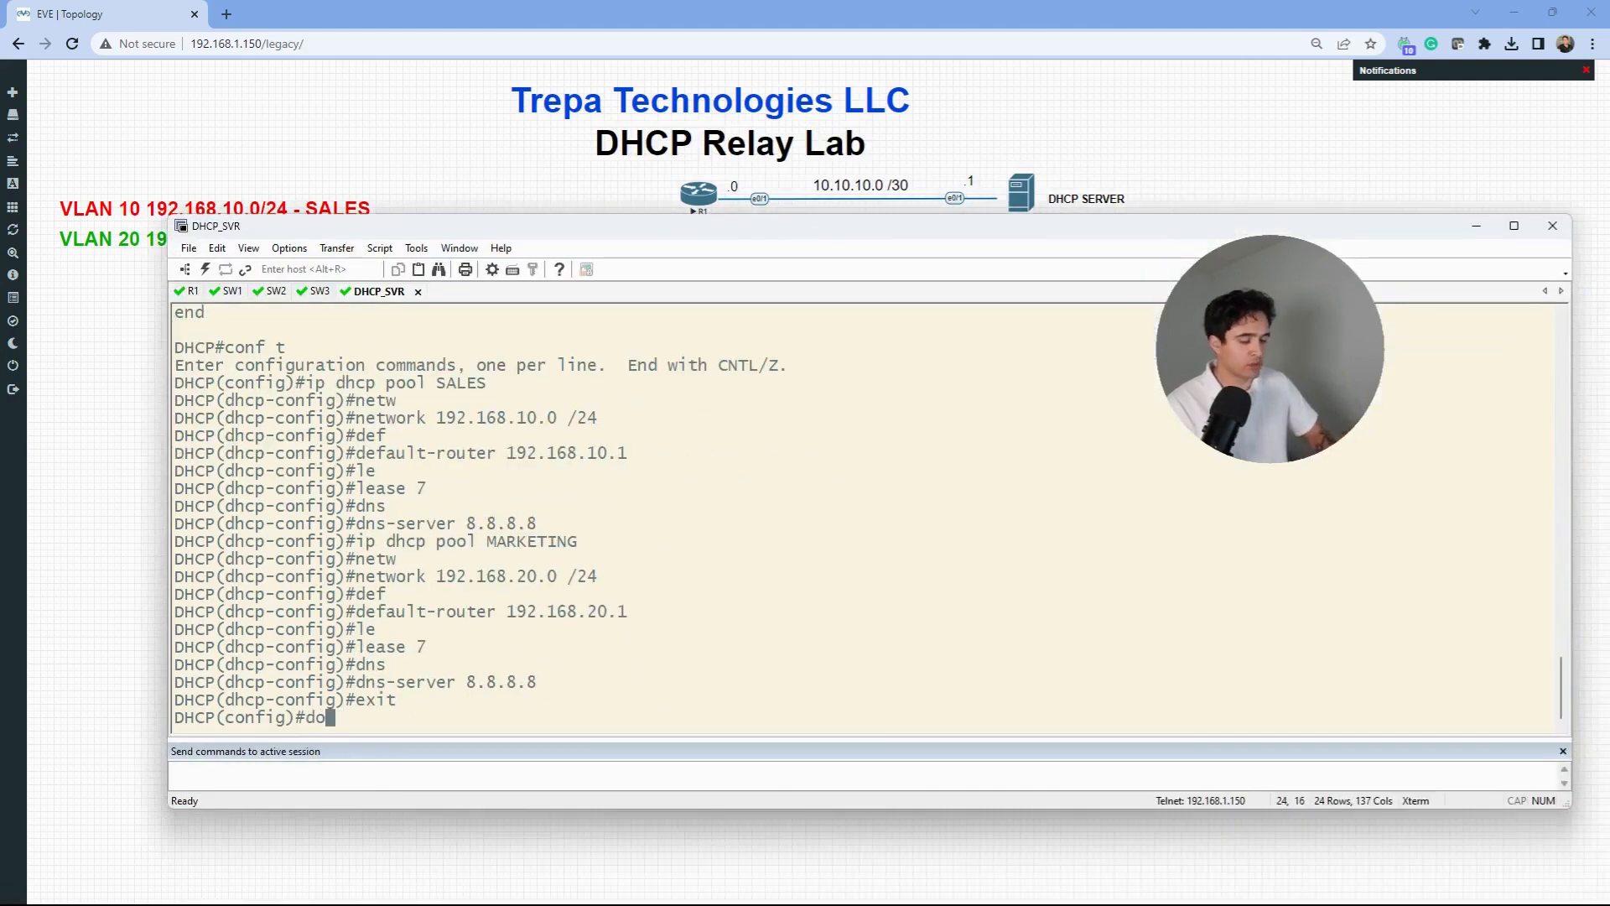
pyautogui.write(' show ip route')
pyautogui.press('Return')
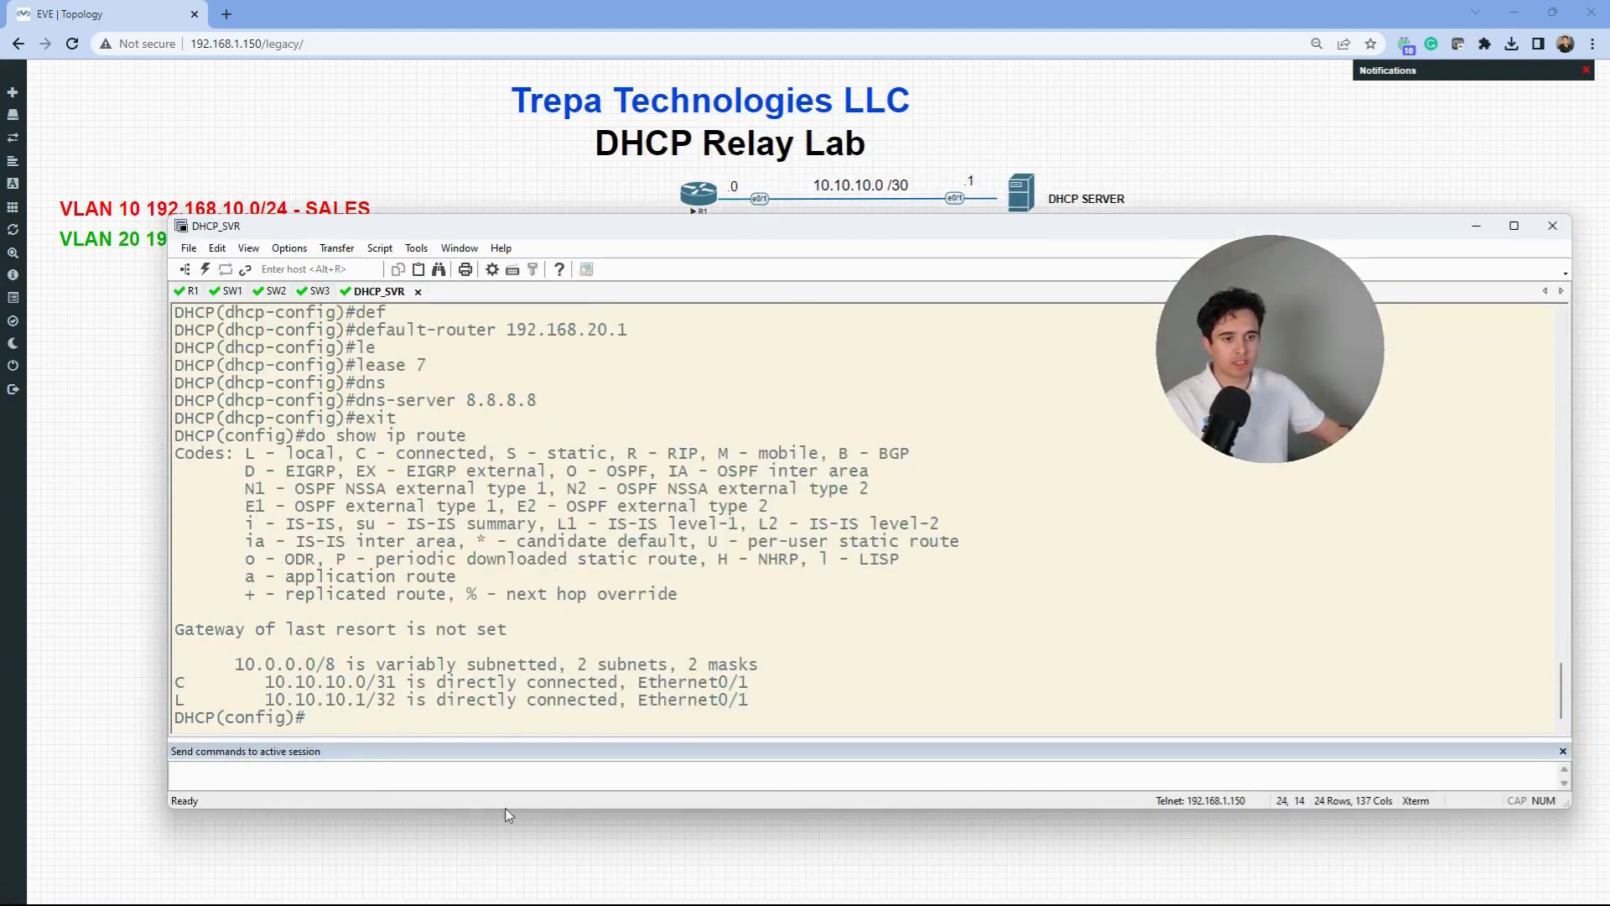
pyautogui.write('ip')
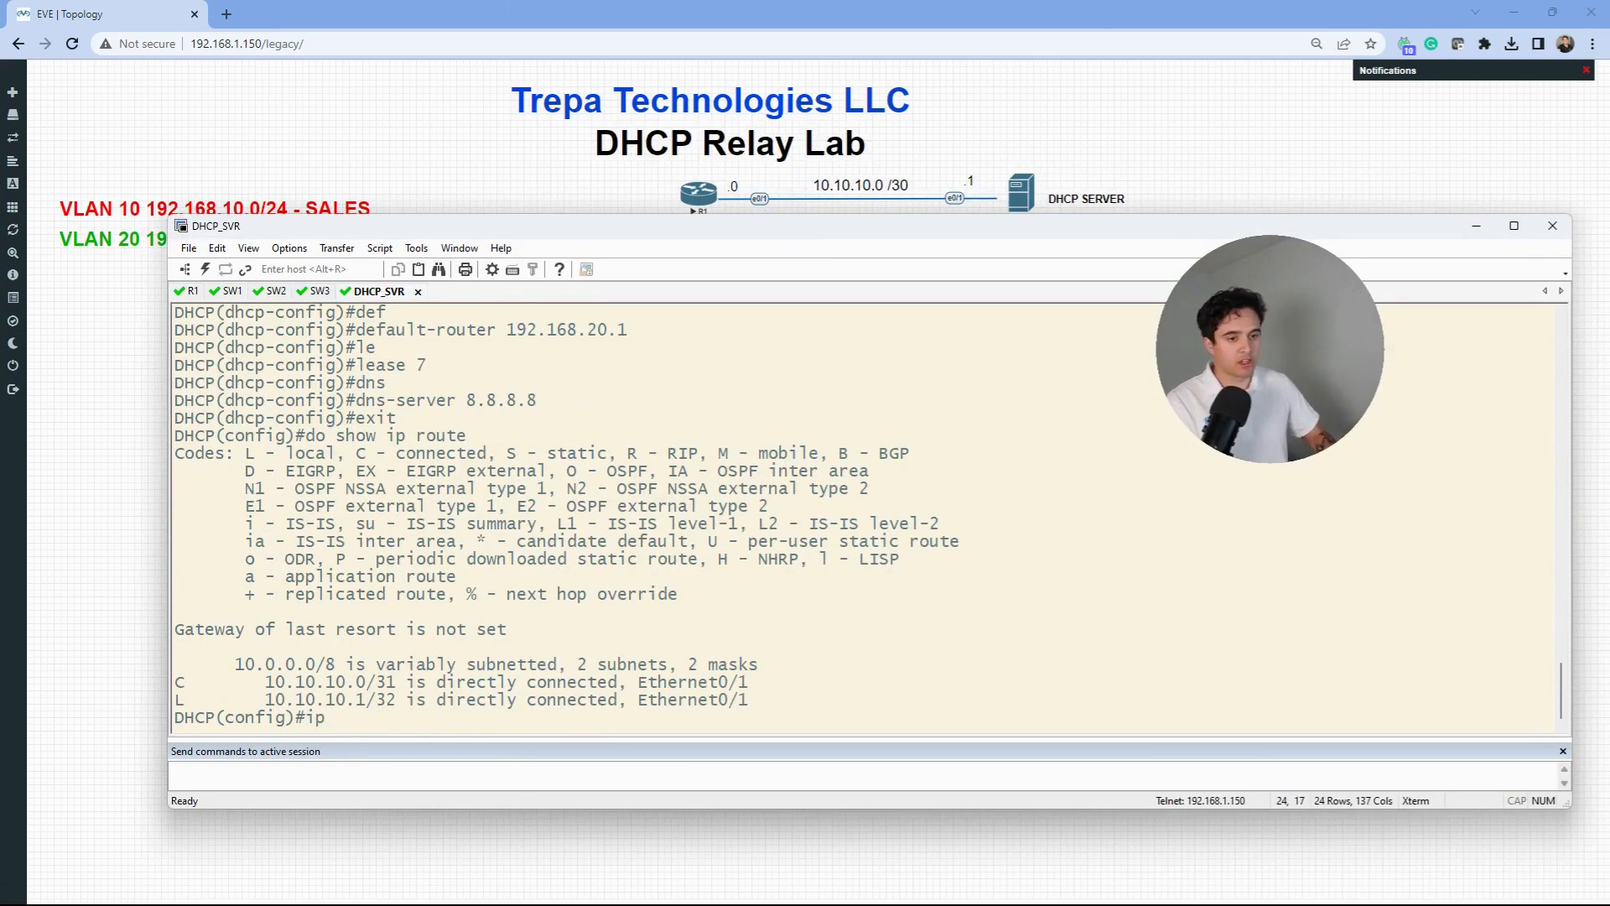
pyautogui.write(' route 192.168.')
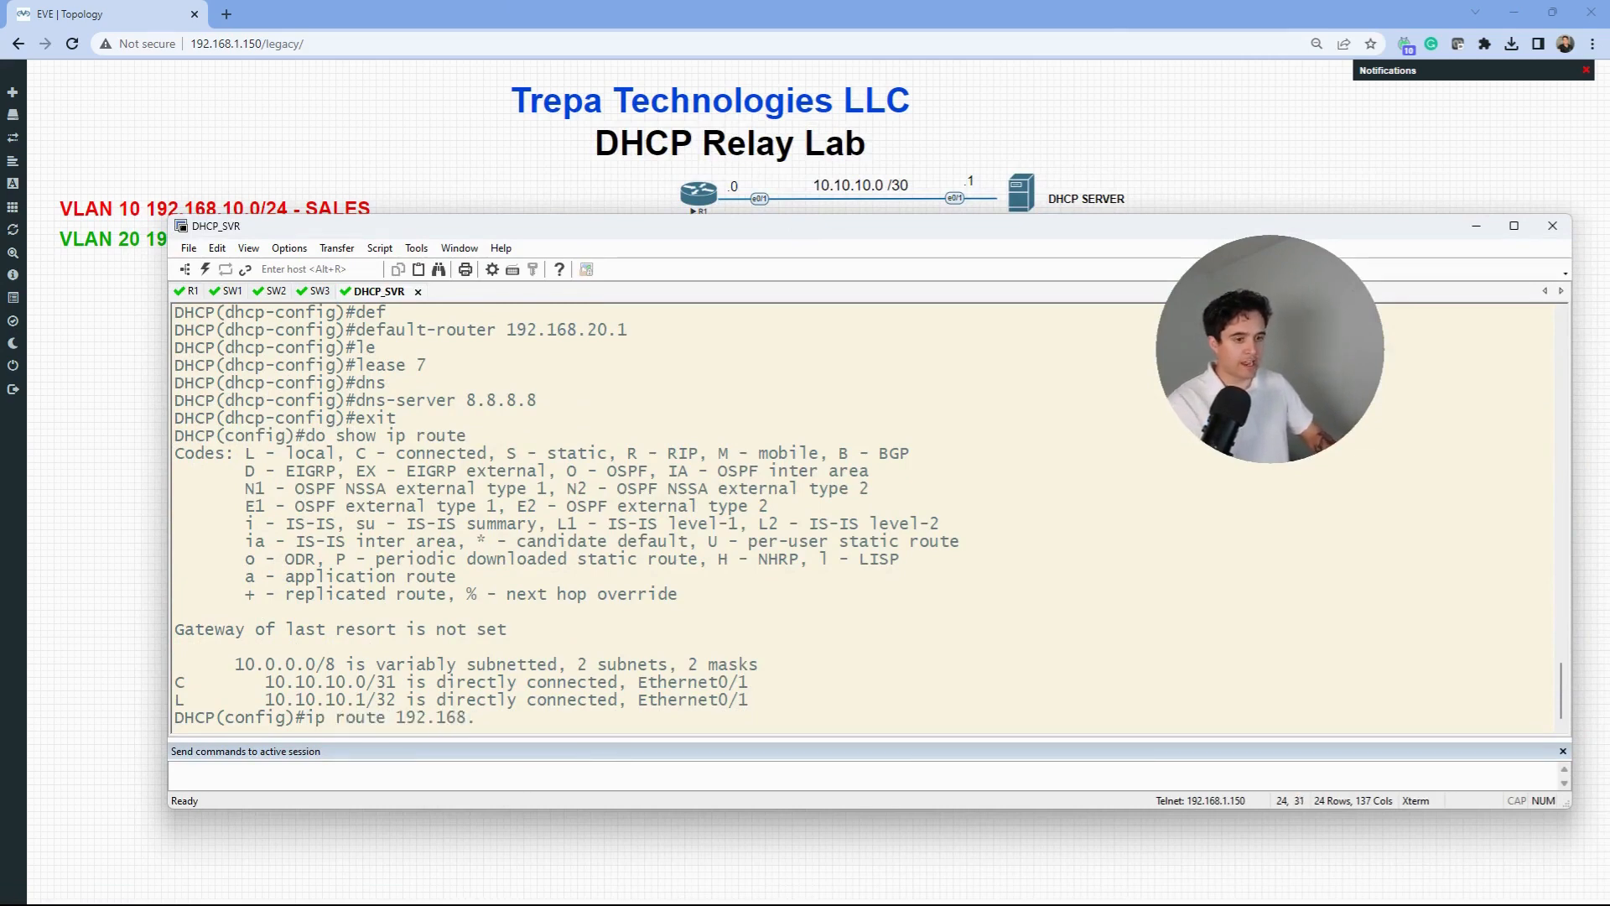
pyautogui.write('10.0 255.255.2')
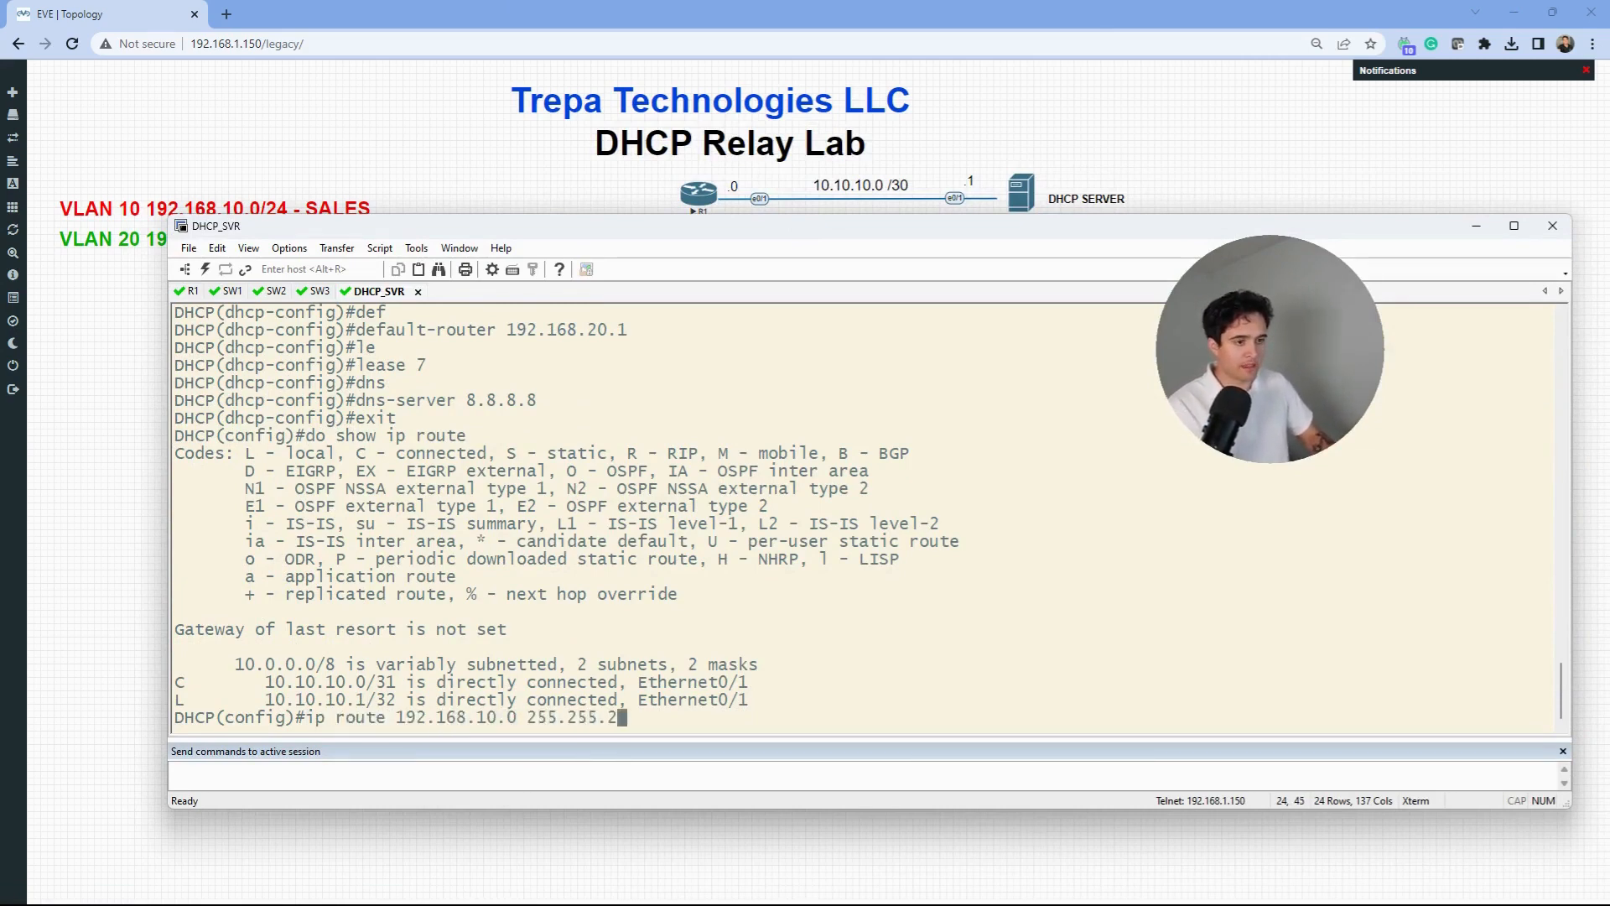
pyautogui.write('55.0 10')
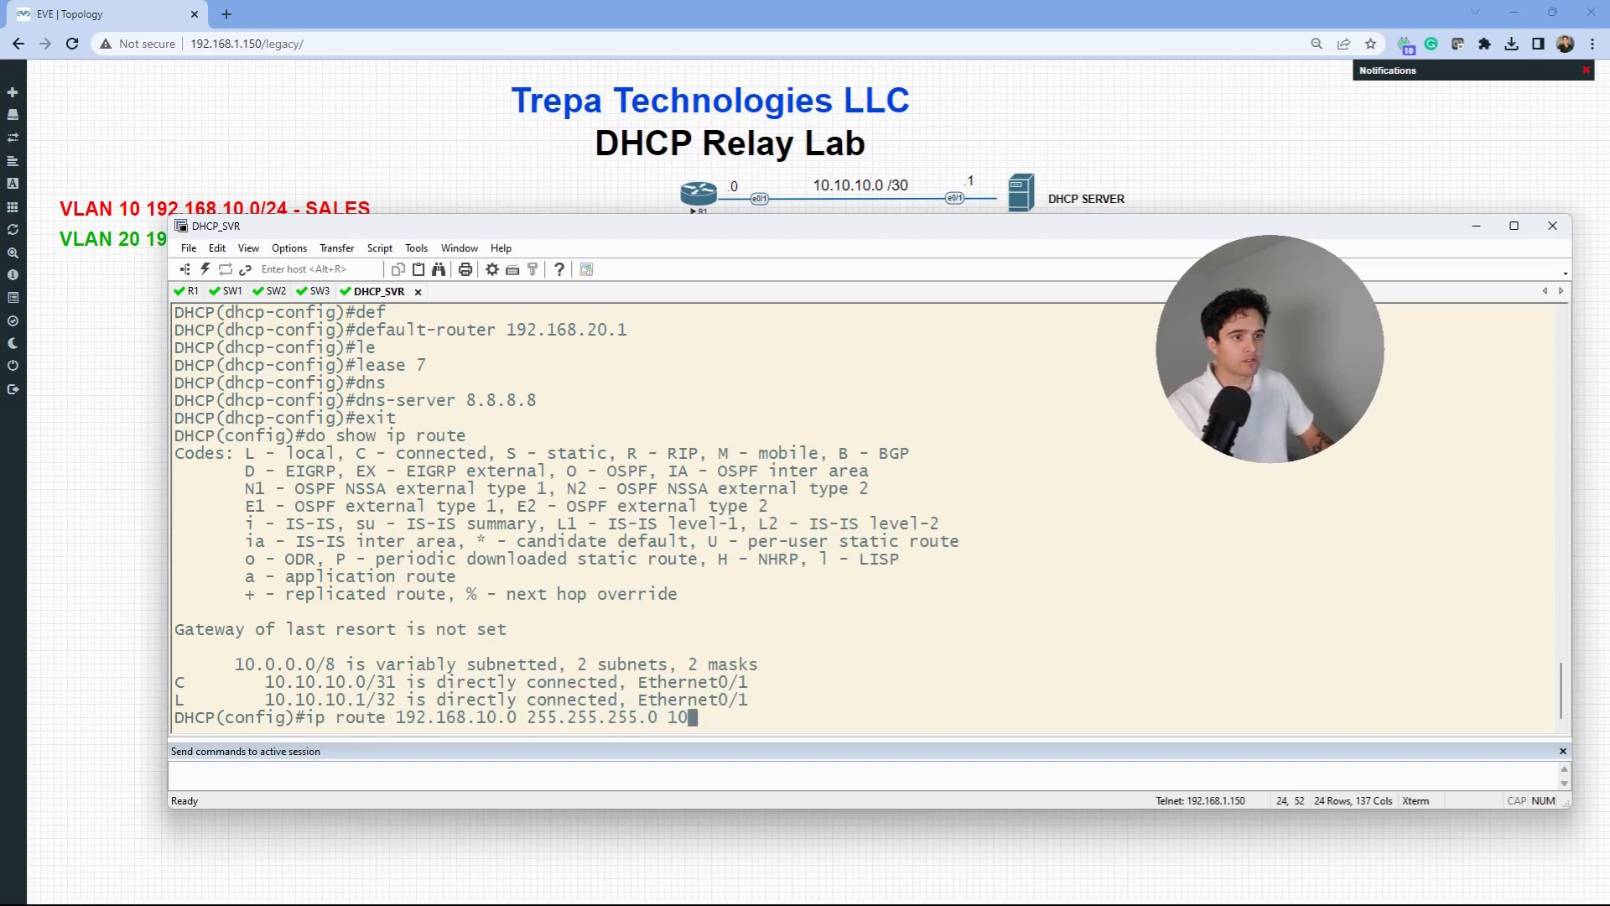
pyautogui.write('.10.10.0')
pyautogui.press('Return')
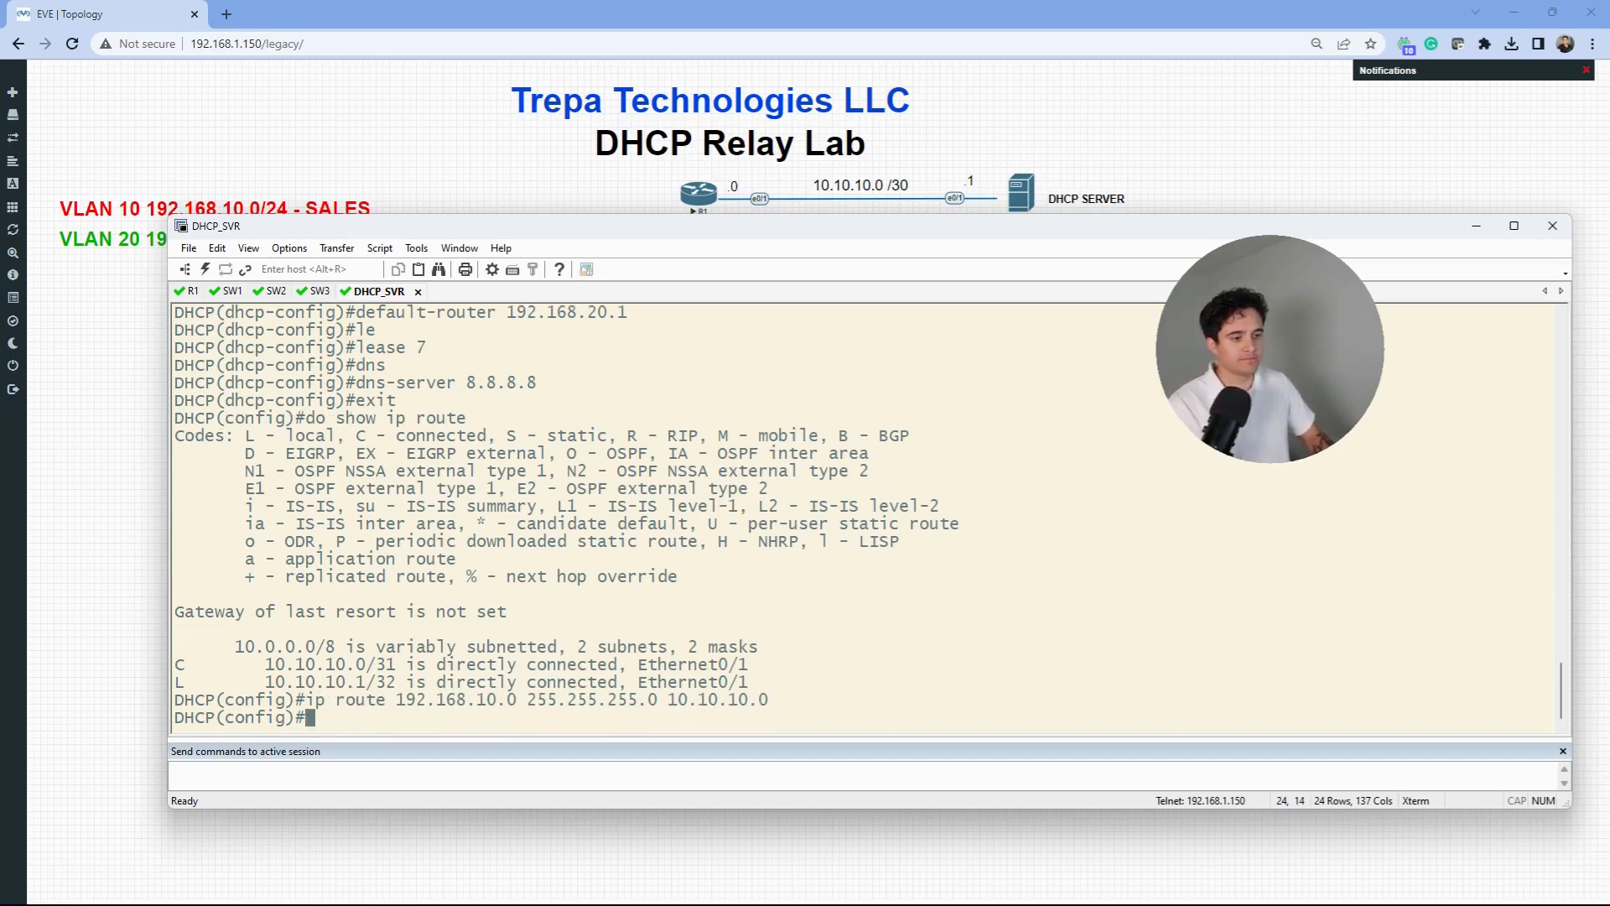
pyautogui.press('Up')
pyautogui.press('Left')
pyautogui.press('Left')
pyautogui.press('Left')
pyautogui.press('Left')
pyautogui.press('Left')
pyautogui.press('Left')
pyautogui.press('Left')
pyautogui.press('Left')
pyautogui.press('Left')
pyautogui.press('Left')
pyautogui.press('Left')
pyautogui.press('Left')
pyautogui.press('Left')
pyautogui.press('Left')
pyautogui.press('Left')
pyautogui.press('Left')
pyautogui.press('Left')
pyautogui.press('Left')
pyautogui.press('Left')
pyautogui.press('Left')
pyautogui.press('Left')
pyautogui.press('Left')
pyautogui.press('Left')
pyautogui.press('Left')
pyautogui.press('Left')
pyautogui.press('Left')
pyautogui.press('Left')
pyautogui.press('Left')
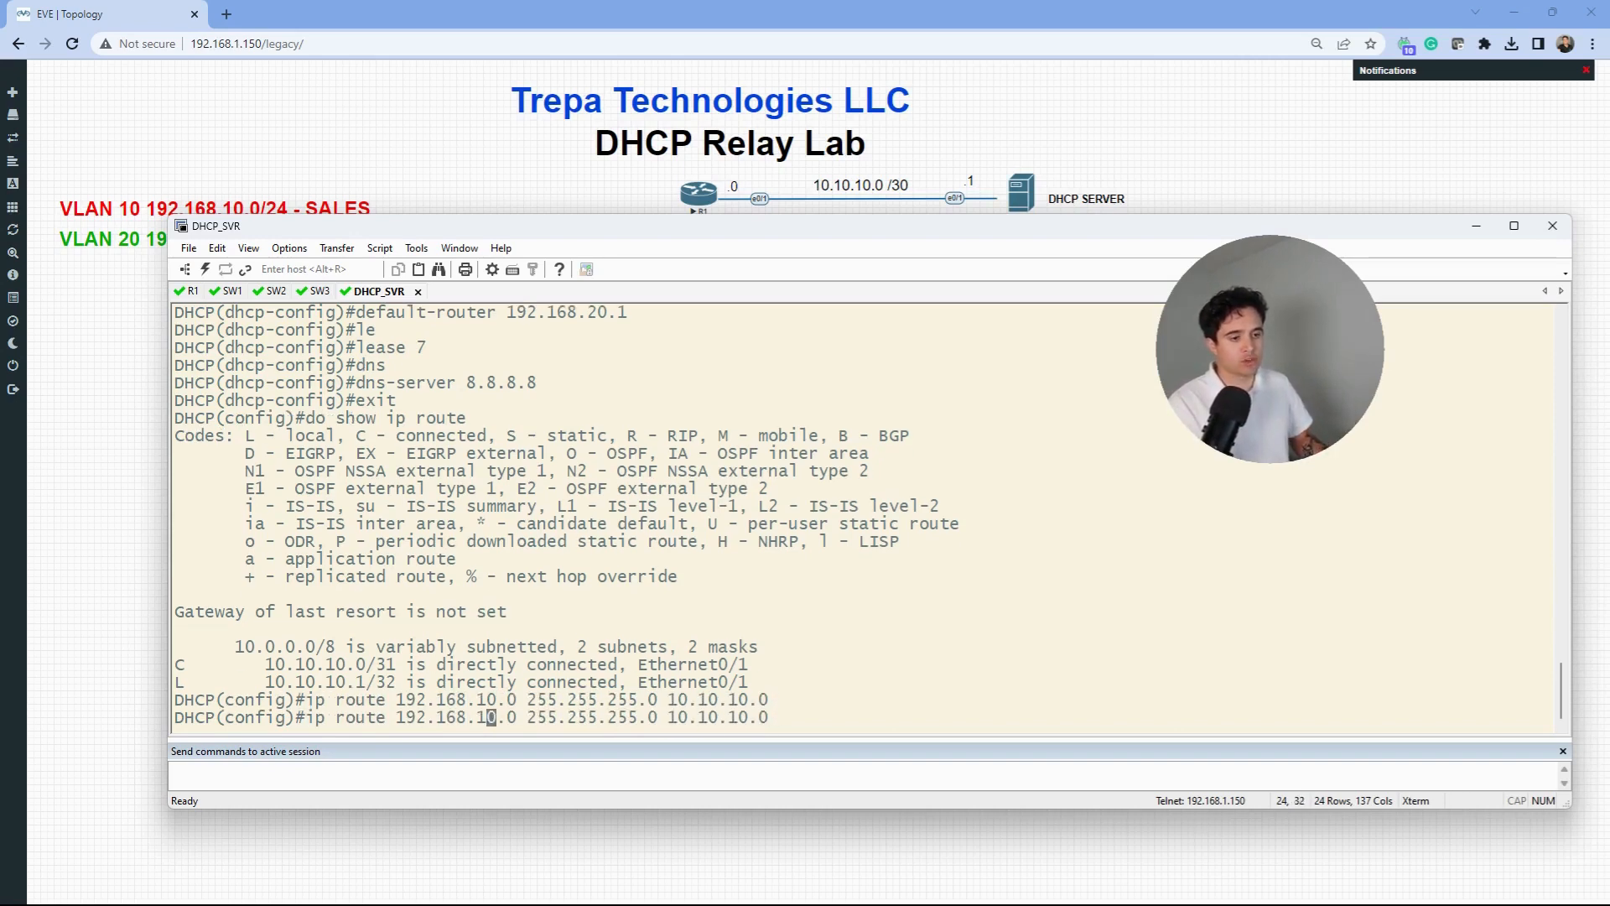
pyautogui.press('BackSpace')
pyautogui.write('2')
pyautogui.press('Return')
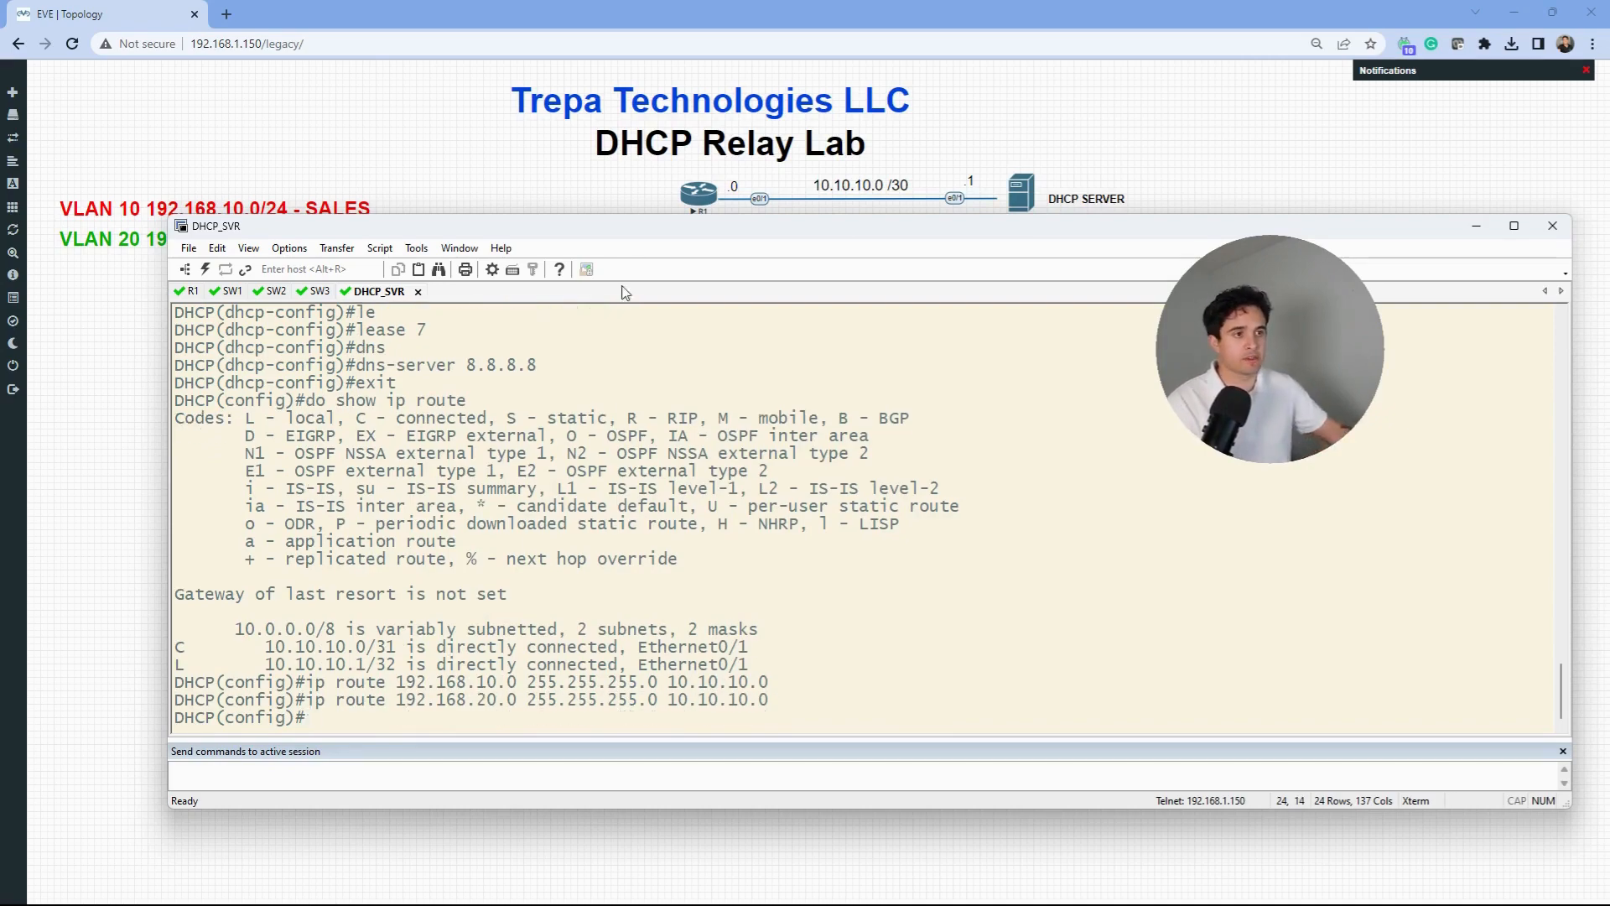
# - Display the server's routing table to confirm both new static routes
pyautogui.moveTo(631, 226); pyautogui.dragTo(592, 111)
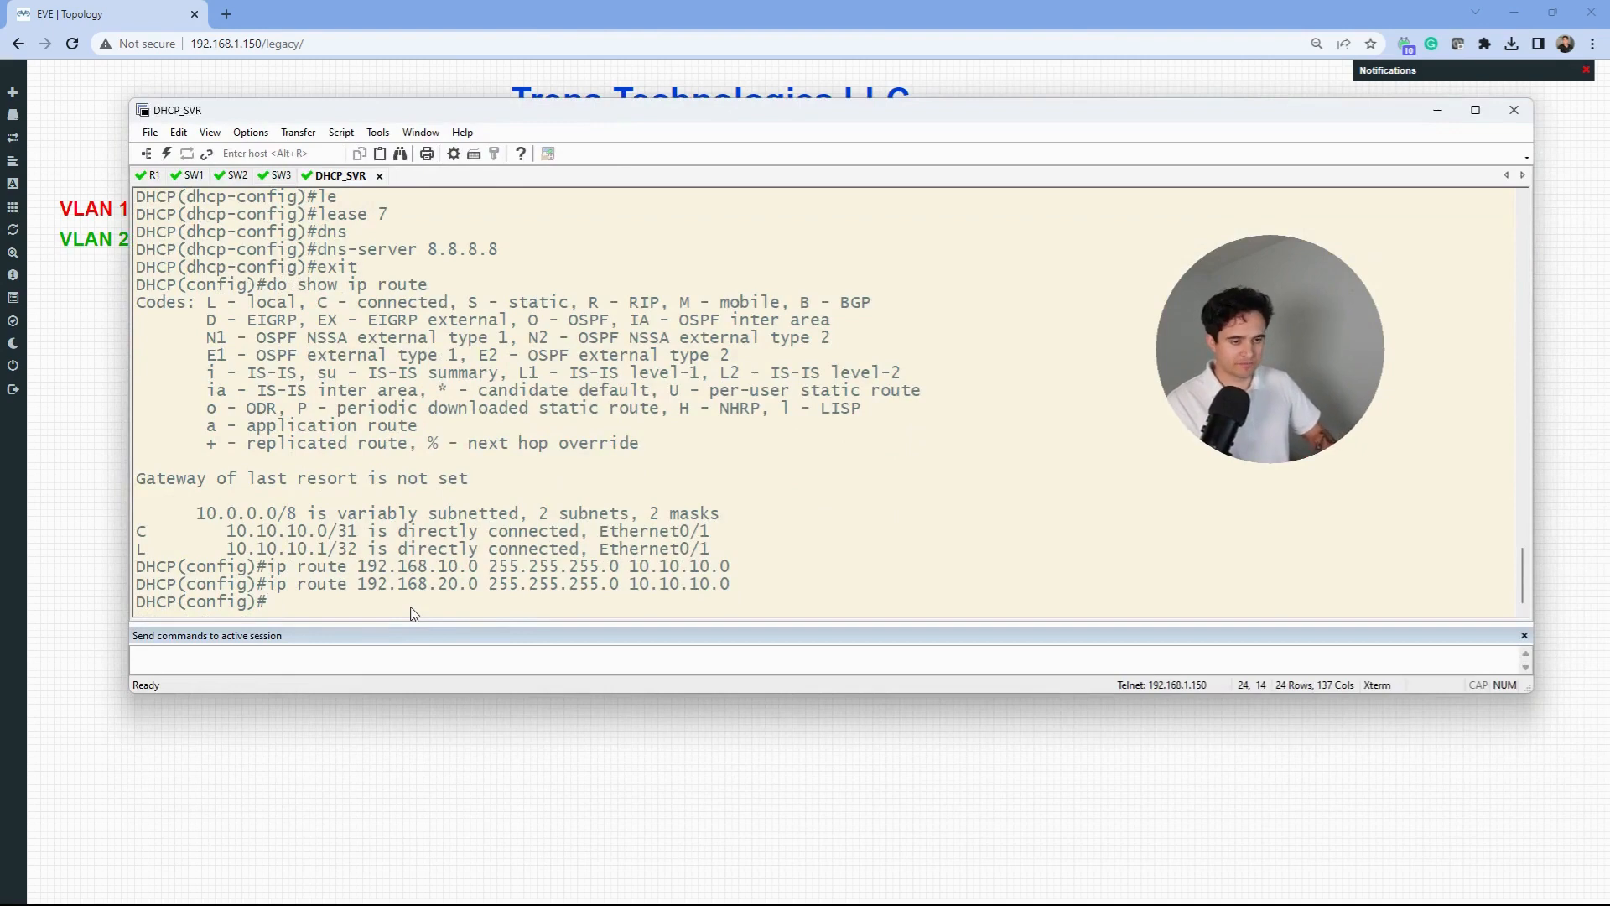
pyautogui.write('do show ')
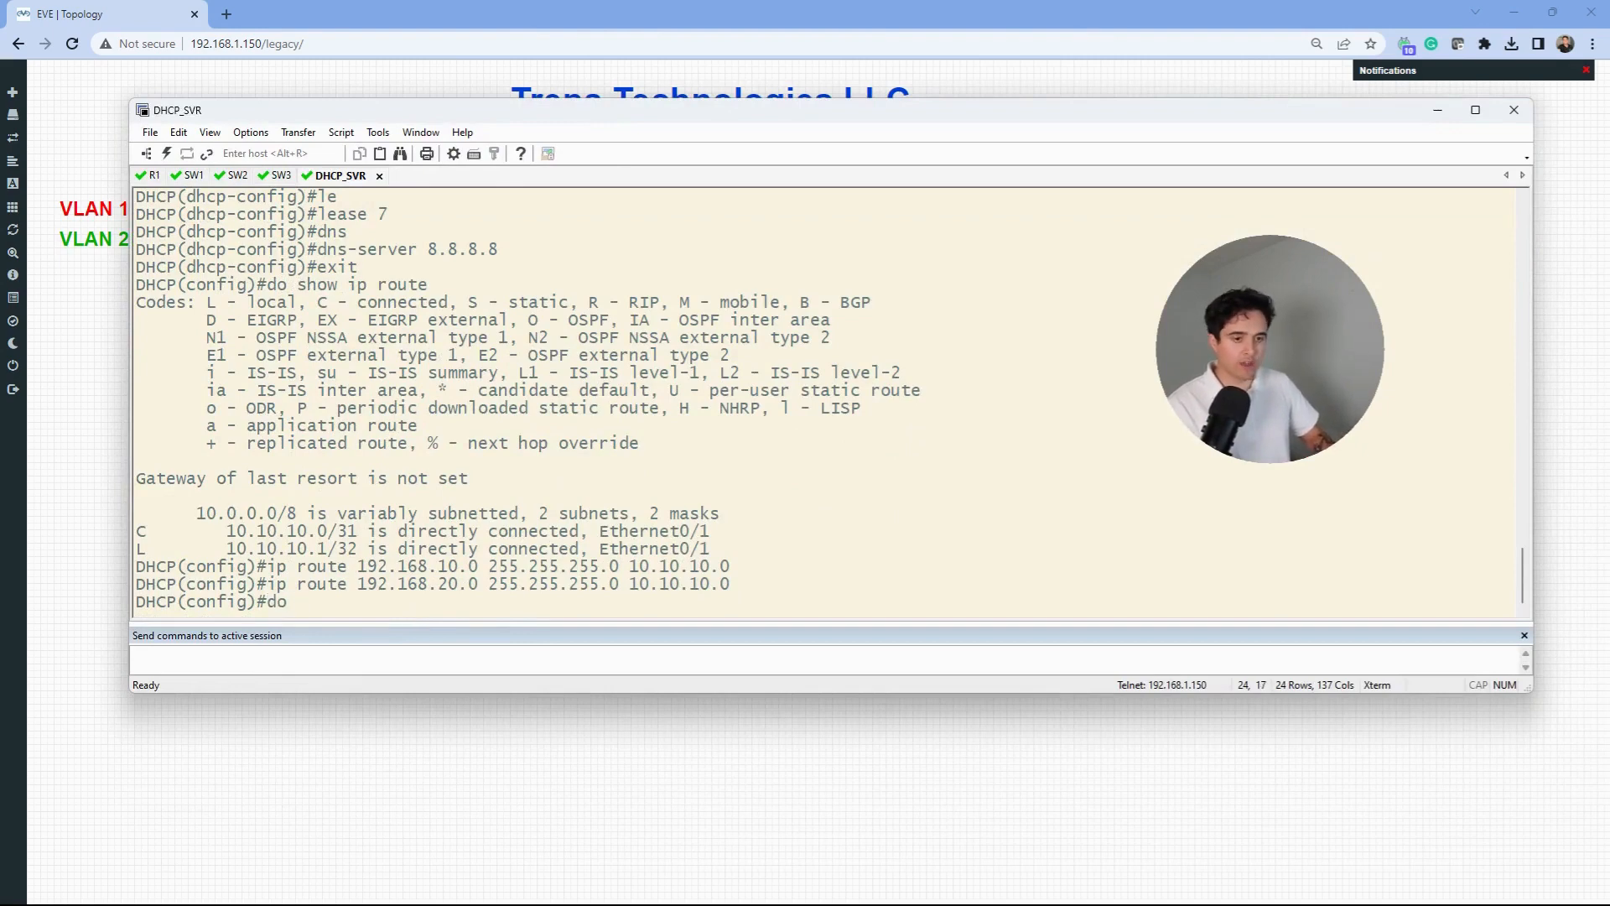
pyautogui.write('ip route')
pyautogui.press('BackSpace')
pyautogui.press('BackSpace')
pyautogui.press('BackSpace')
pyautogui.press('BackSpace')
pyautogui.press('BackSpace')
pyautogui.press('BackSpace')
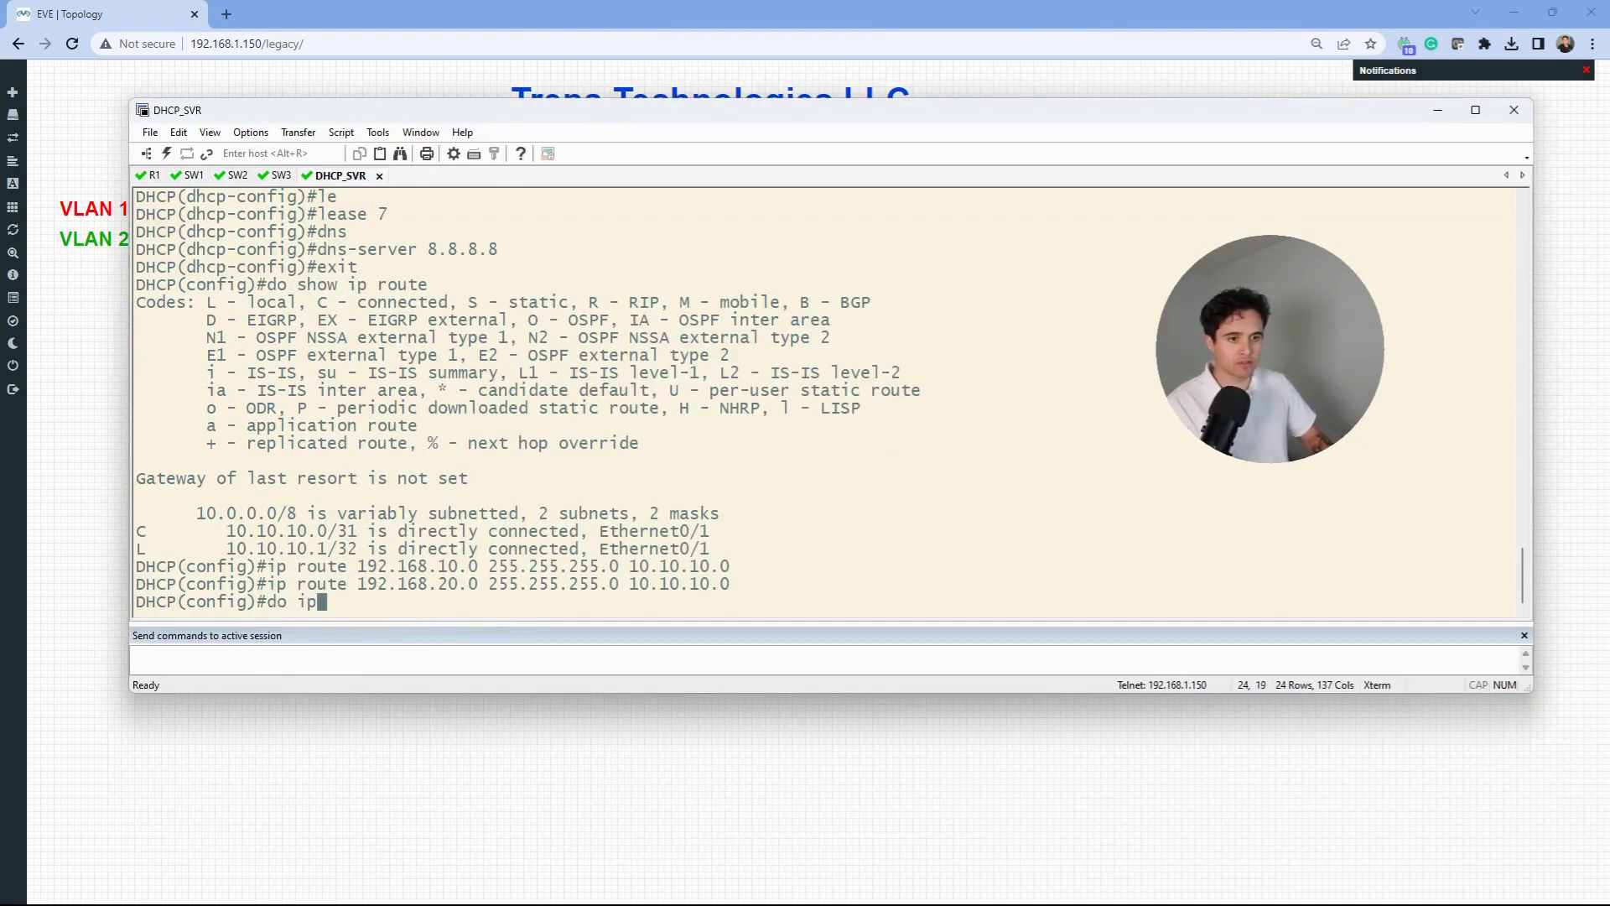
pyautogui.press('BackSpace')
pyautogui.press('BackSpace')
pyautogui.write('show ip route')
pyautogui.press('Return')
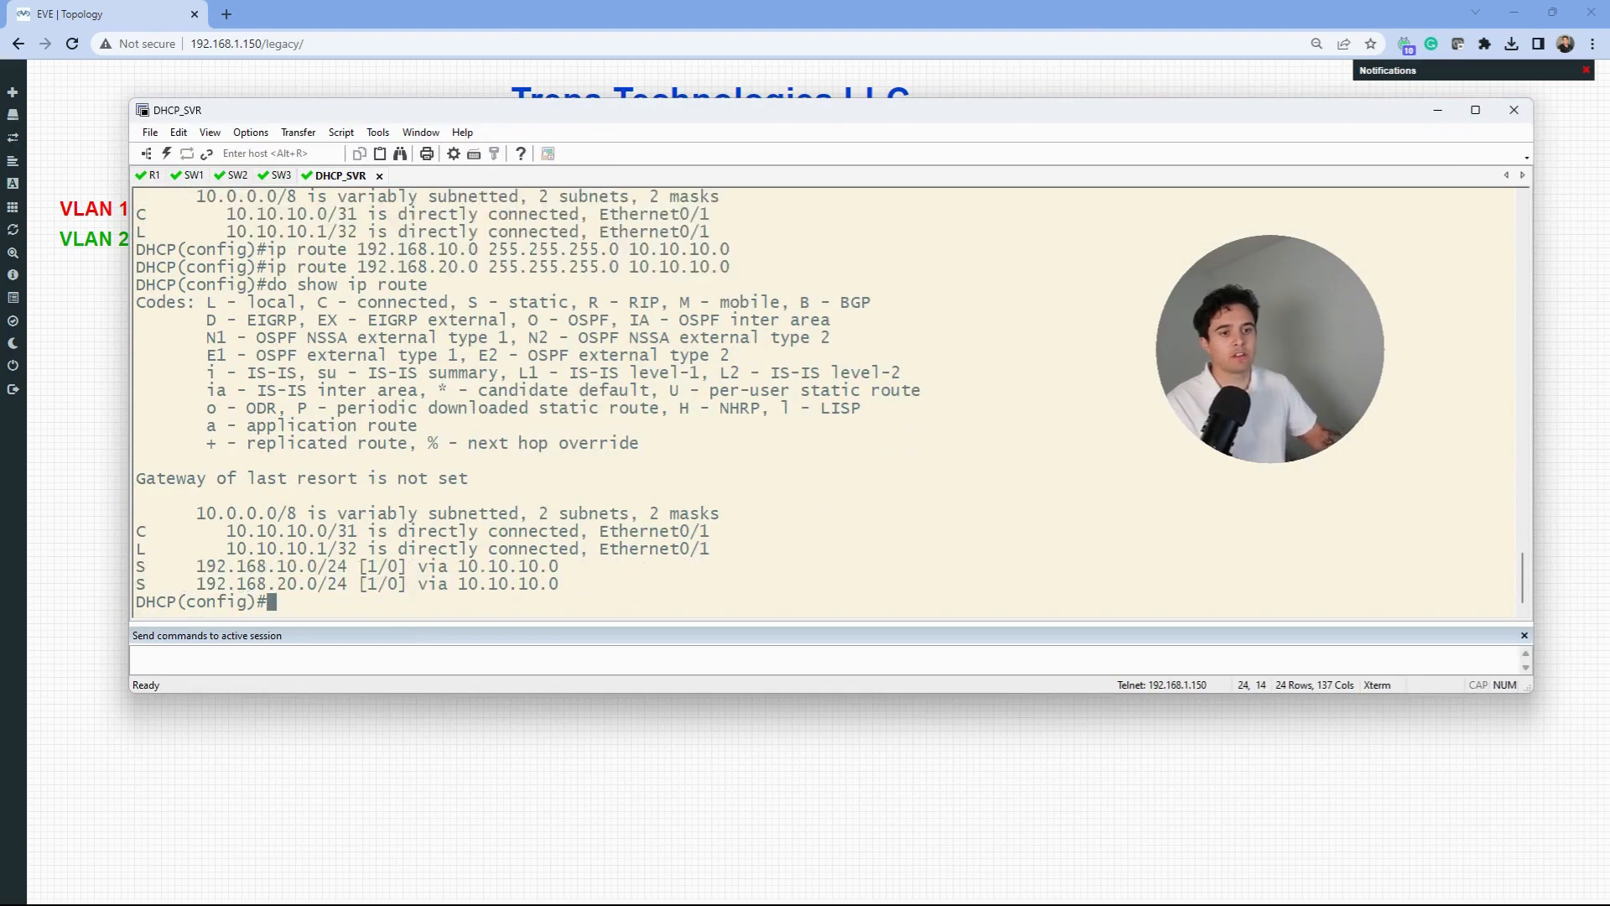
pyautogui.moveTo(589, 587); pyautogui.dragTo(192, 562)
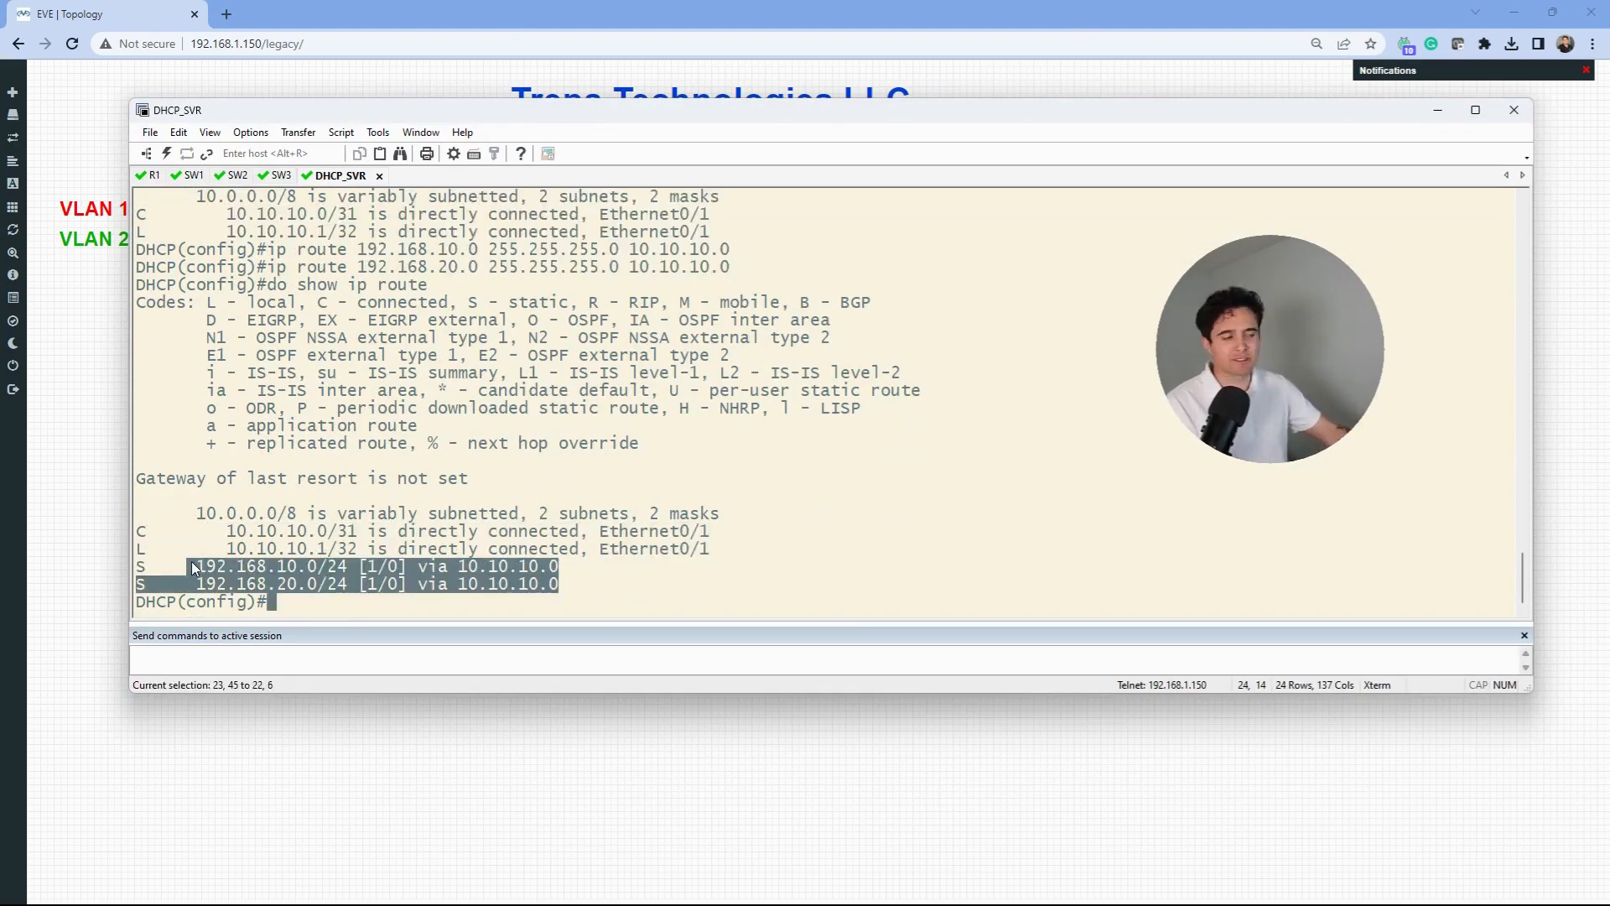
pyautogui.click(555, 542)
# - Ping 10.10.10.0 from the server at 100% success, then return to the topology
pyautogui.write('do p')
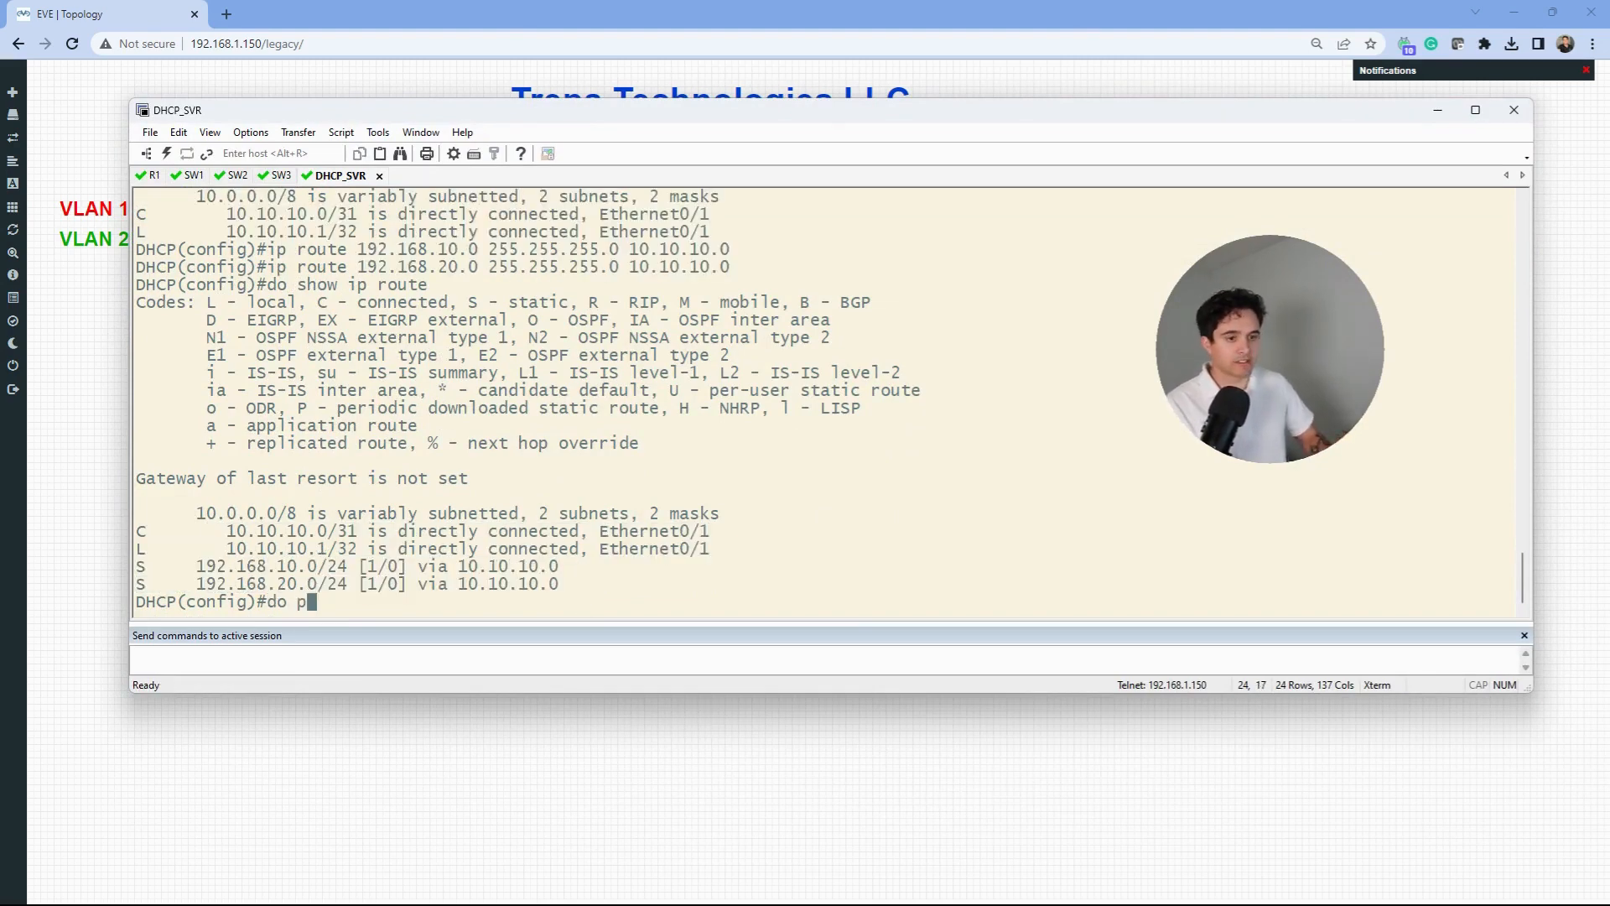
pyautogui.write('ing 10.10.10.0')
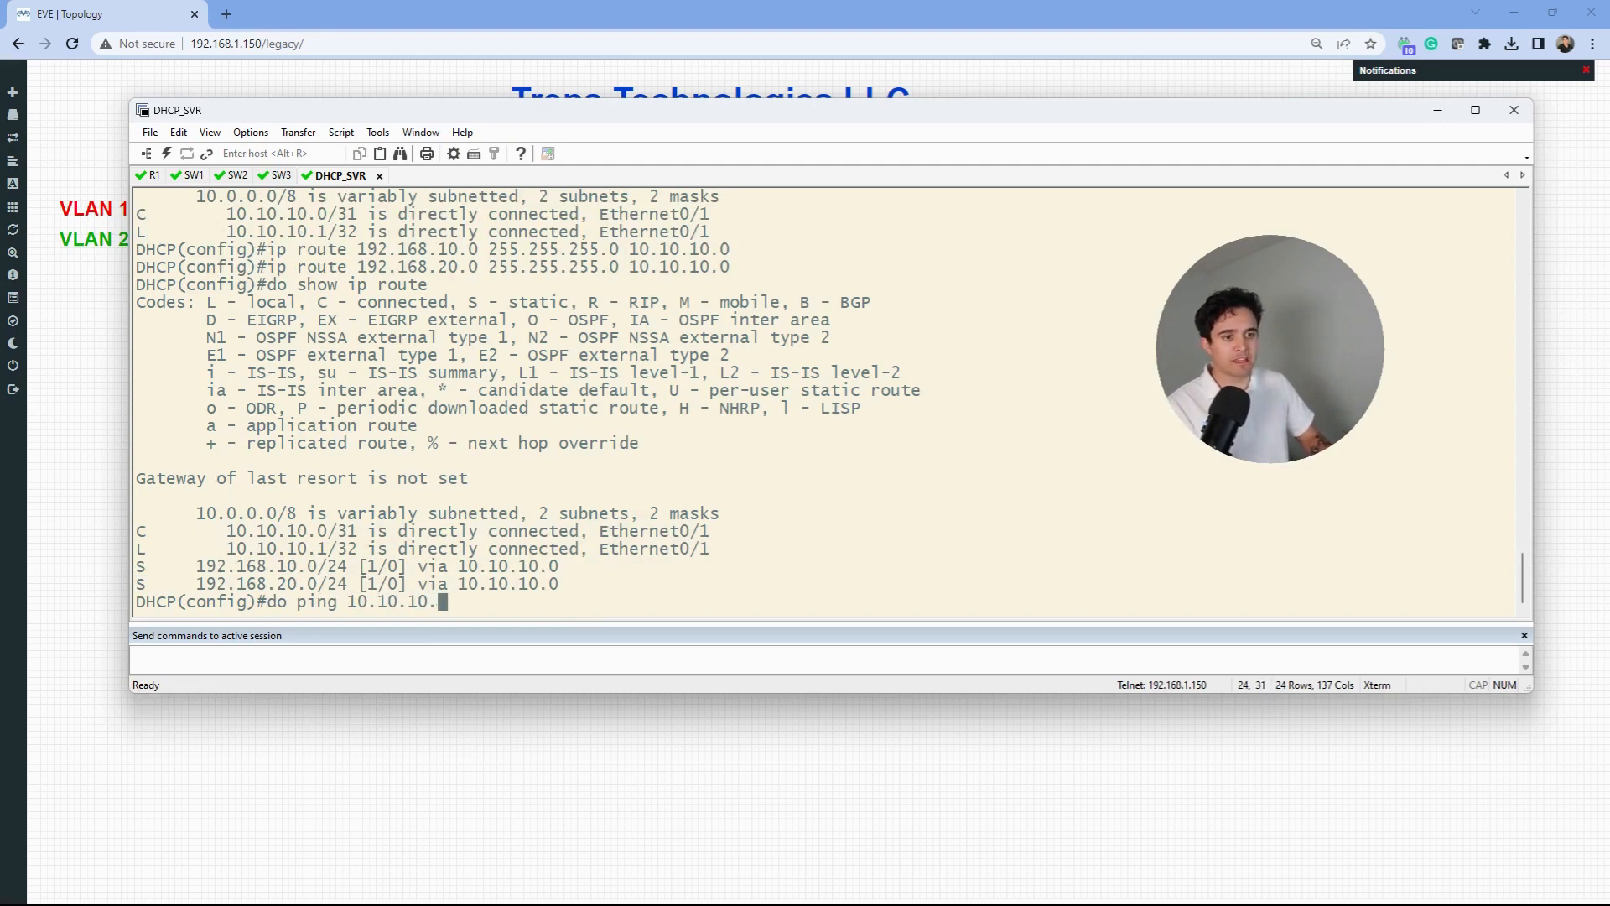
pyautogui.press('Return')
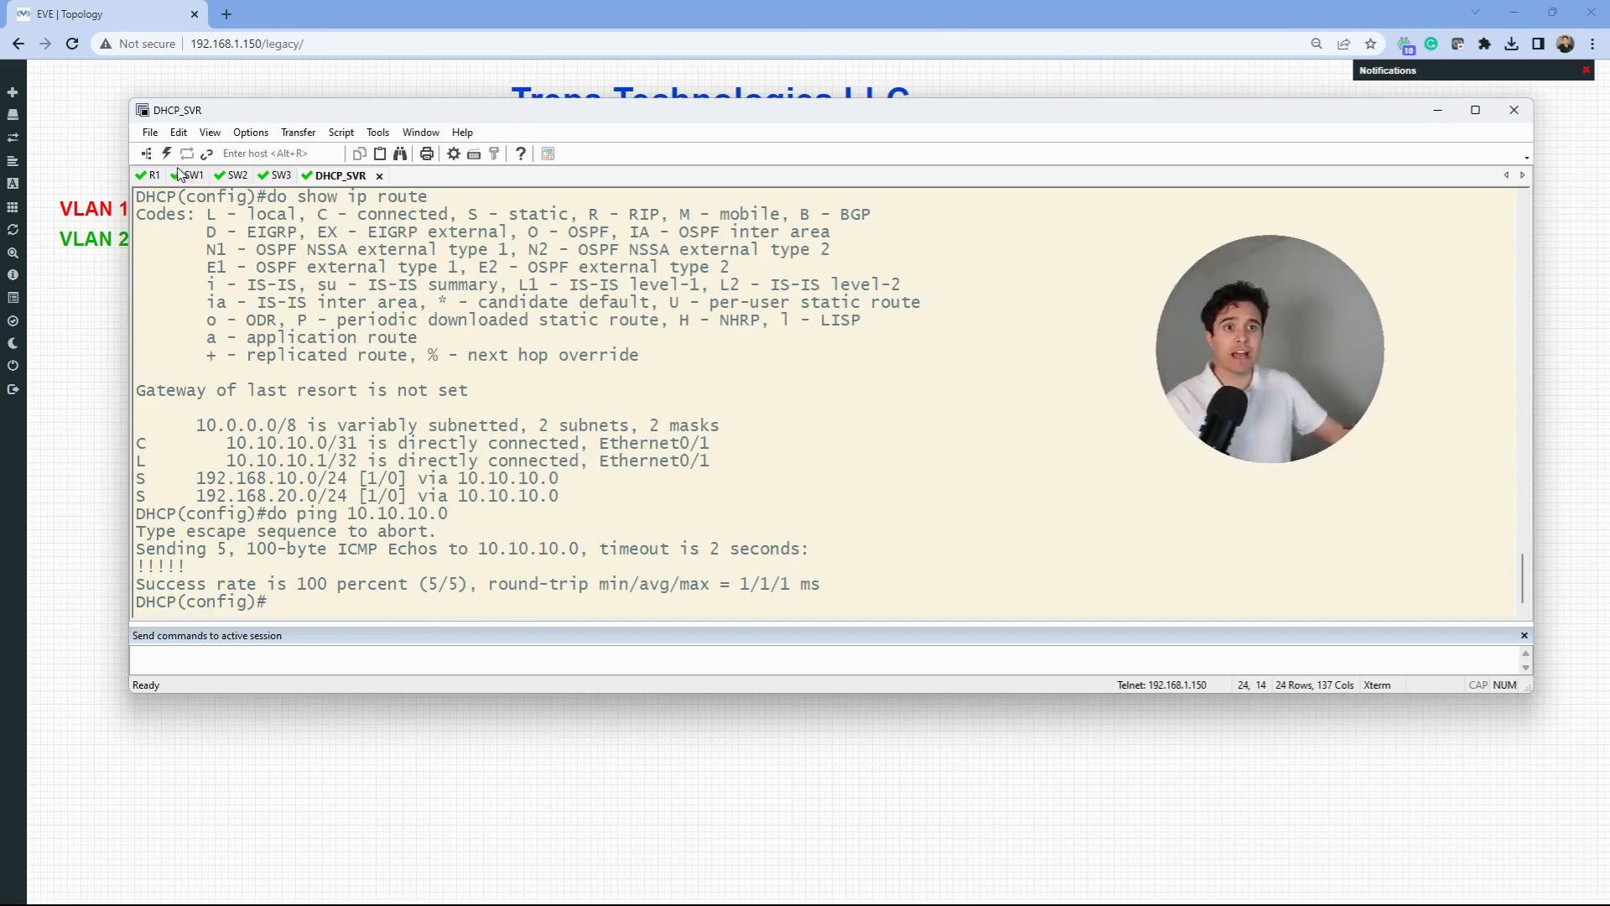
pyautogui.moveTo(635, 111)
pyautogui.mouseDown()
pyautogui.moveTo(638, 168)
pyautogui.moveTo(651, 110)
pyautogui.mouseUp()
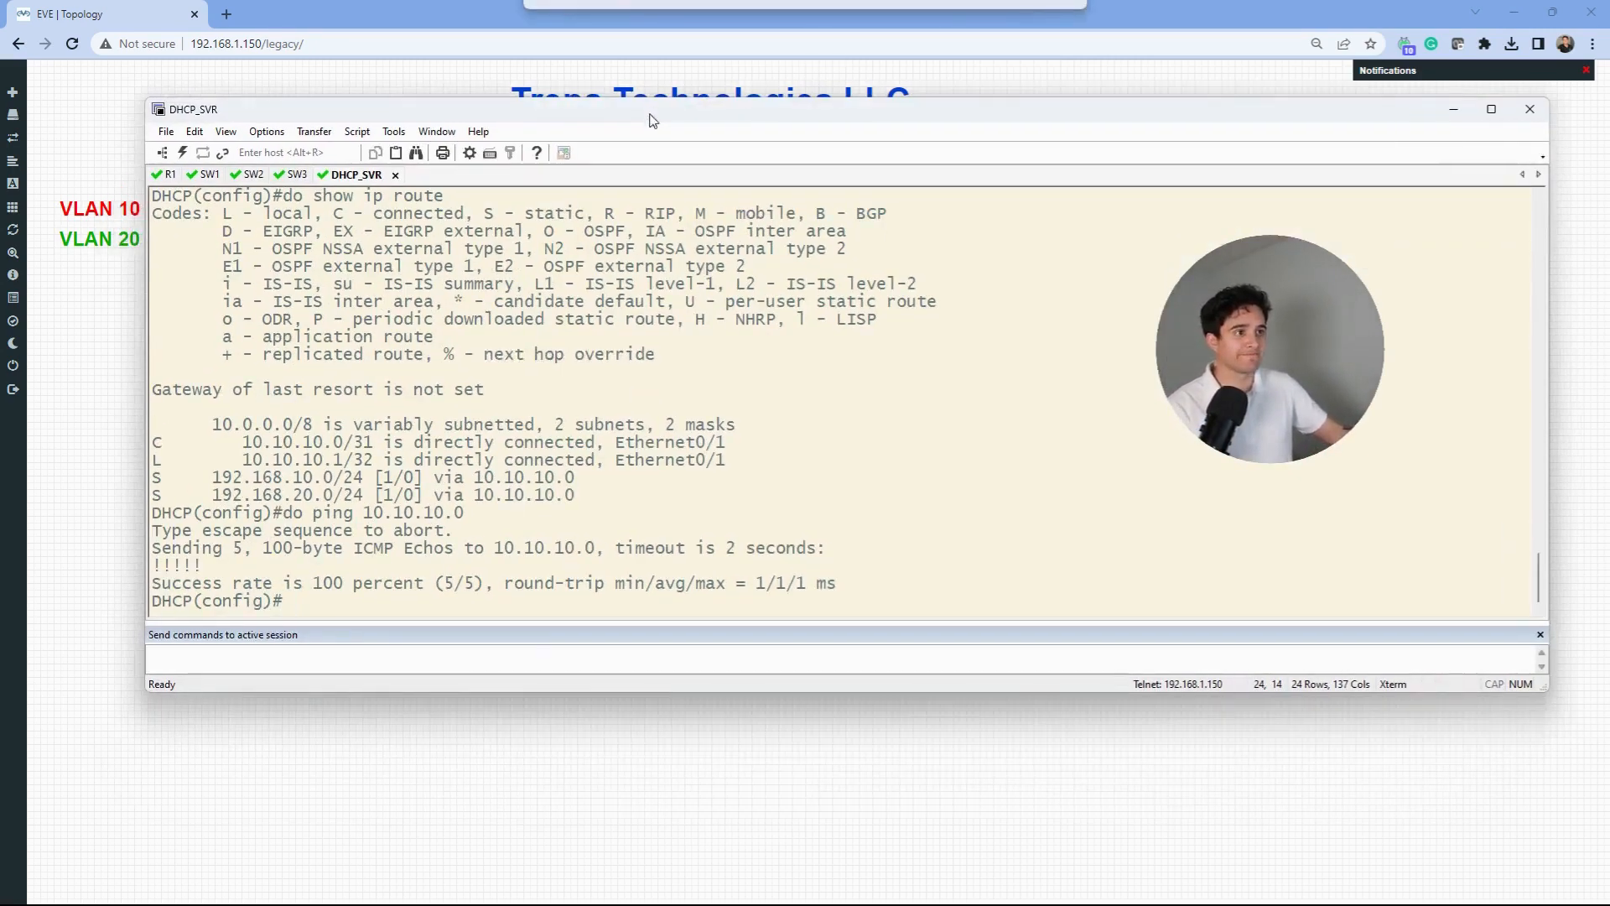
pyautogui.click(1458, 110)
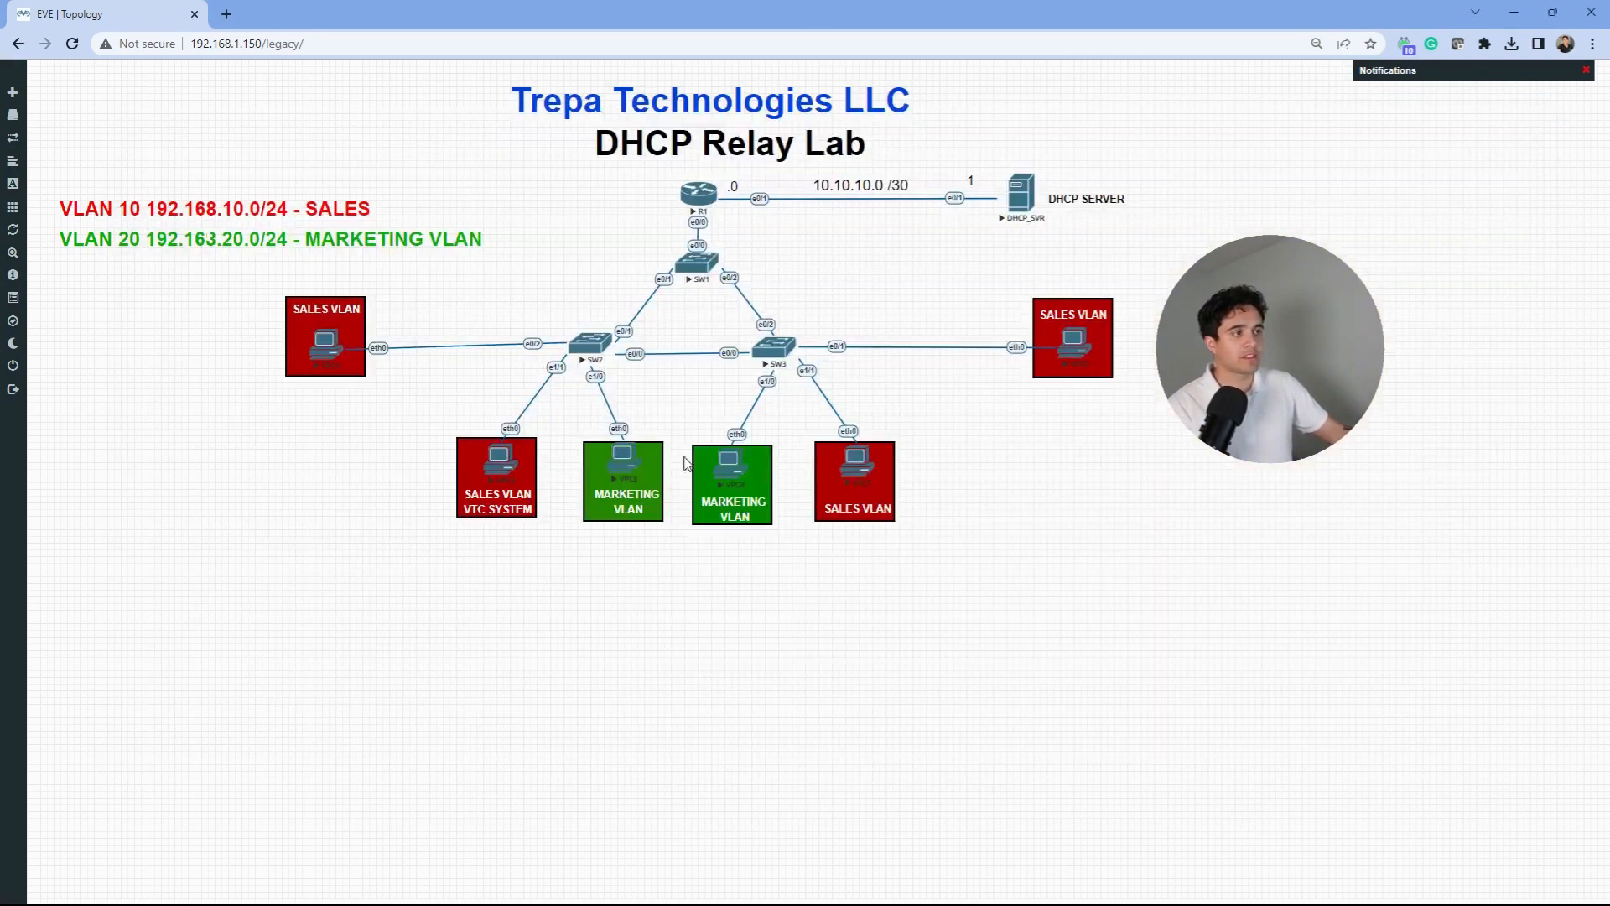
# - Open VPC7's console and run ip dhcp, which returns only DDD discover attempts, then hide it
pyautogui.click(860, 473)
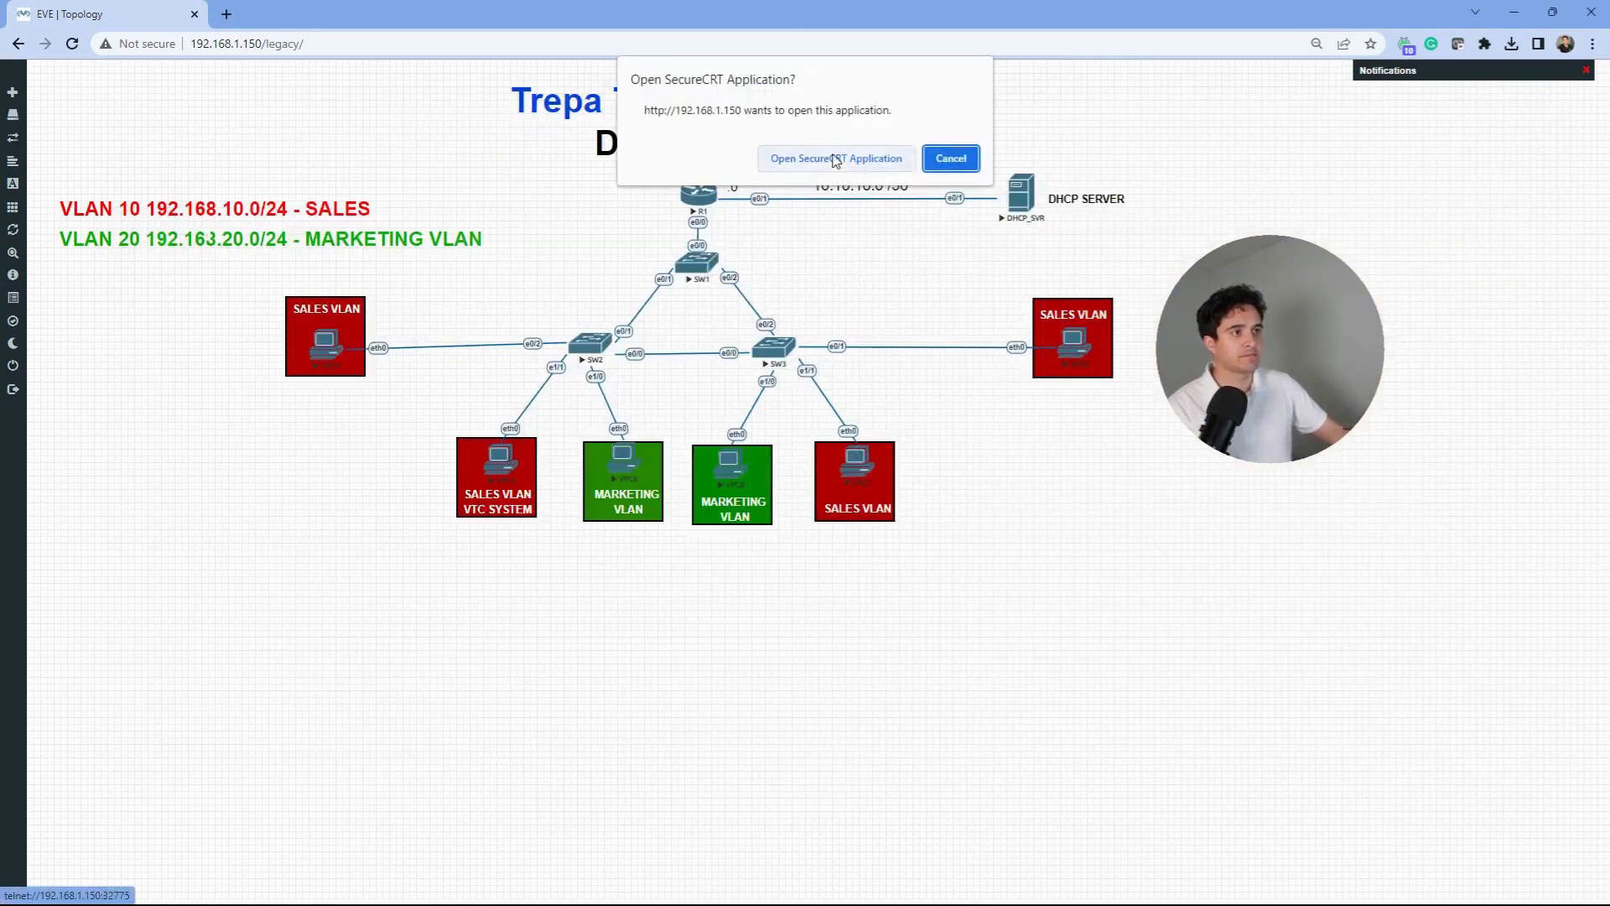
pyautogui.click(836, 157)
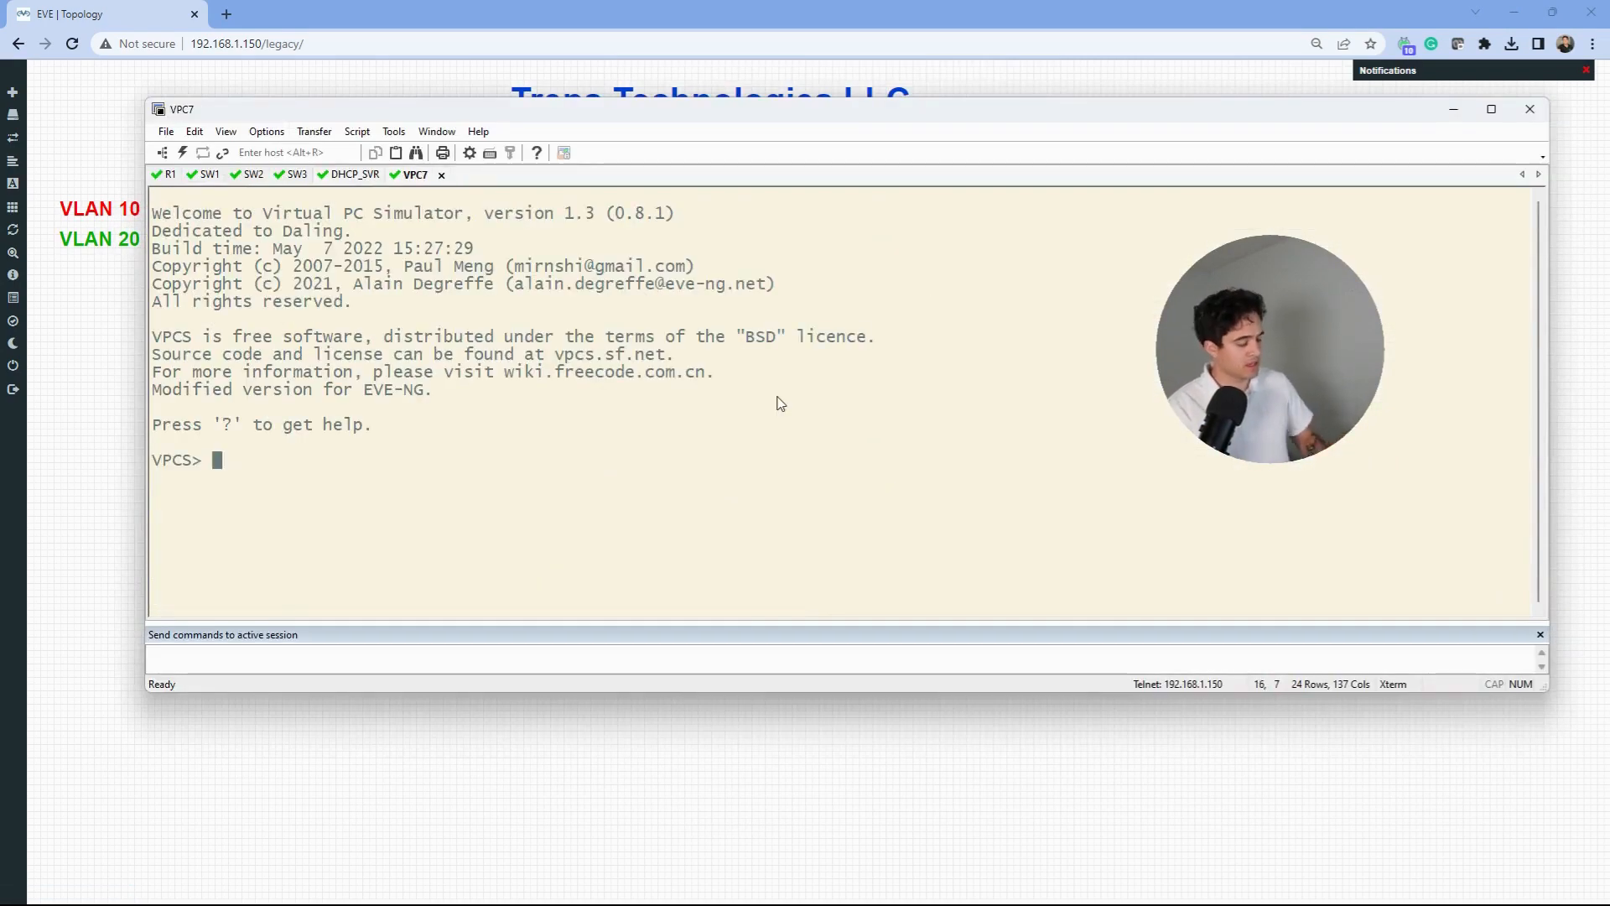
pyautogui.write('ip dhcp')
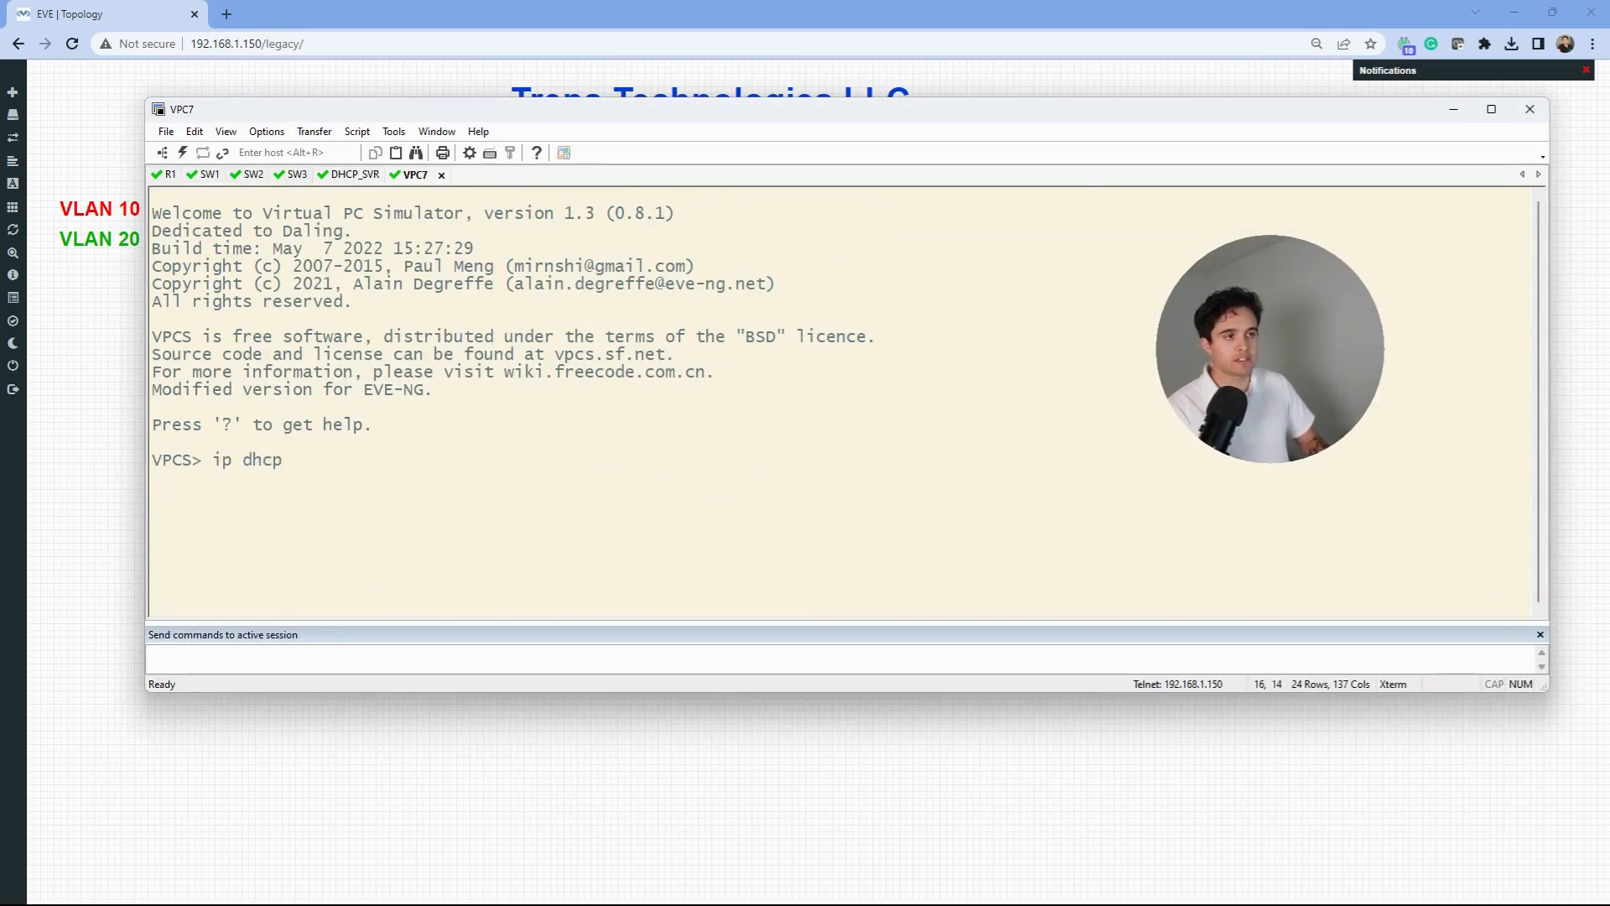
pyautogui.press('Return')
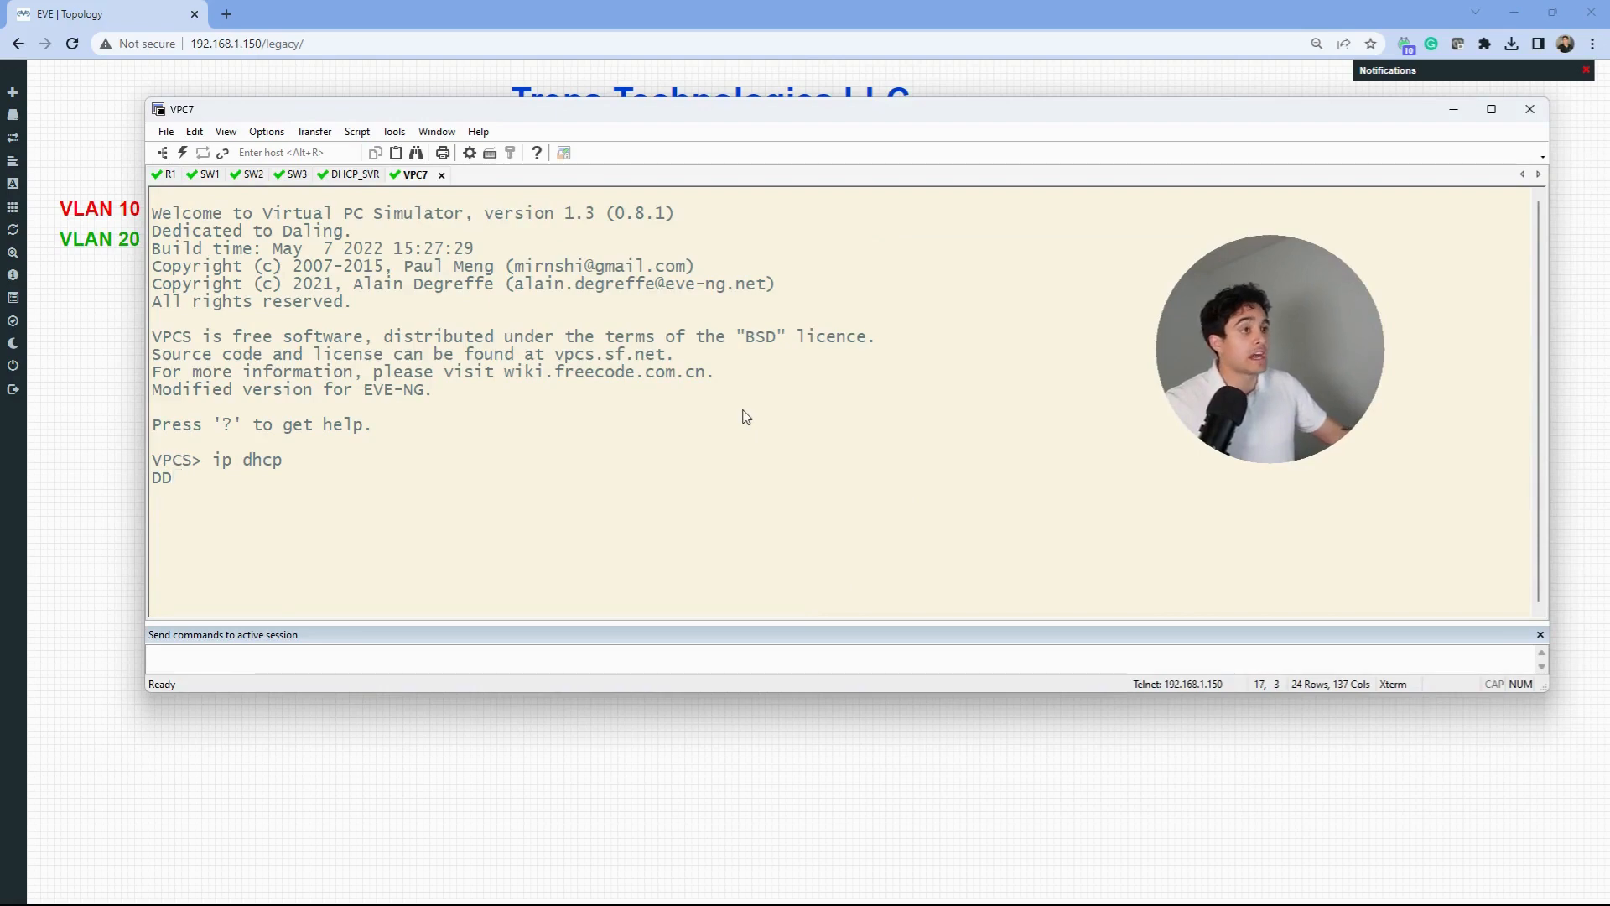
pyautogui.moveTo(705, 112); pyautogui.dragTo(690, 159)
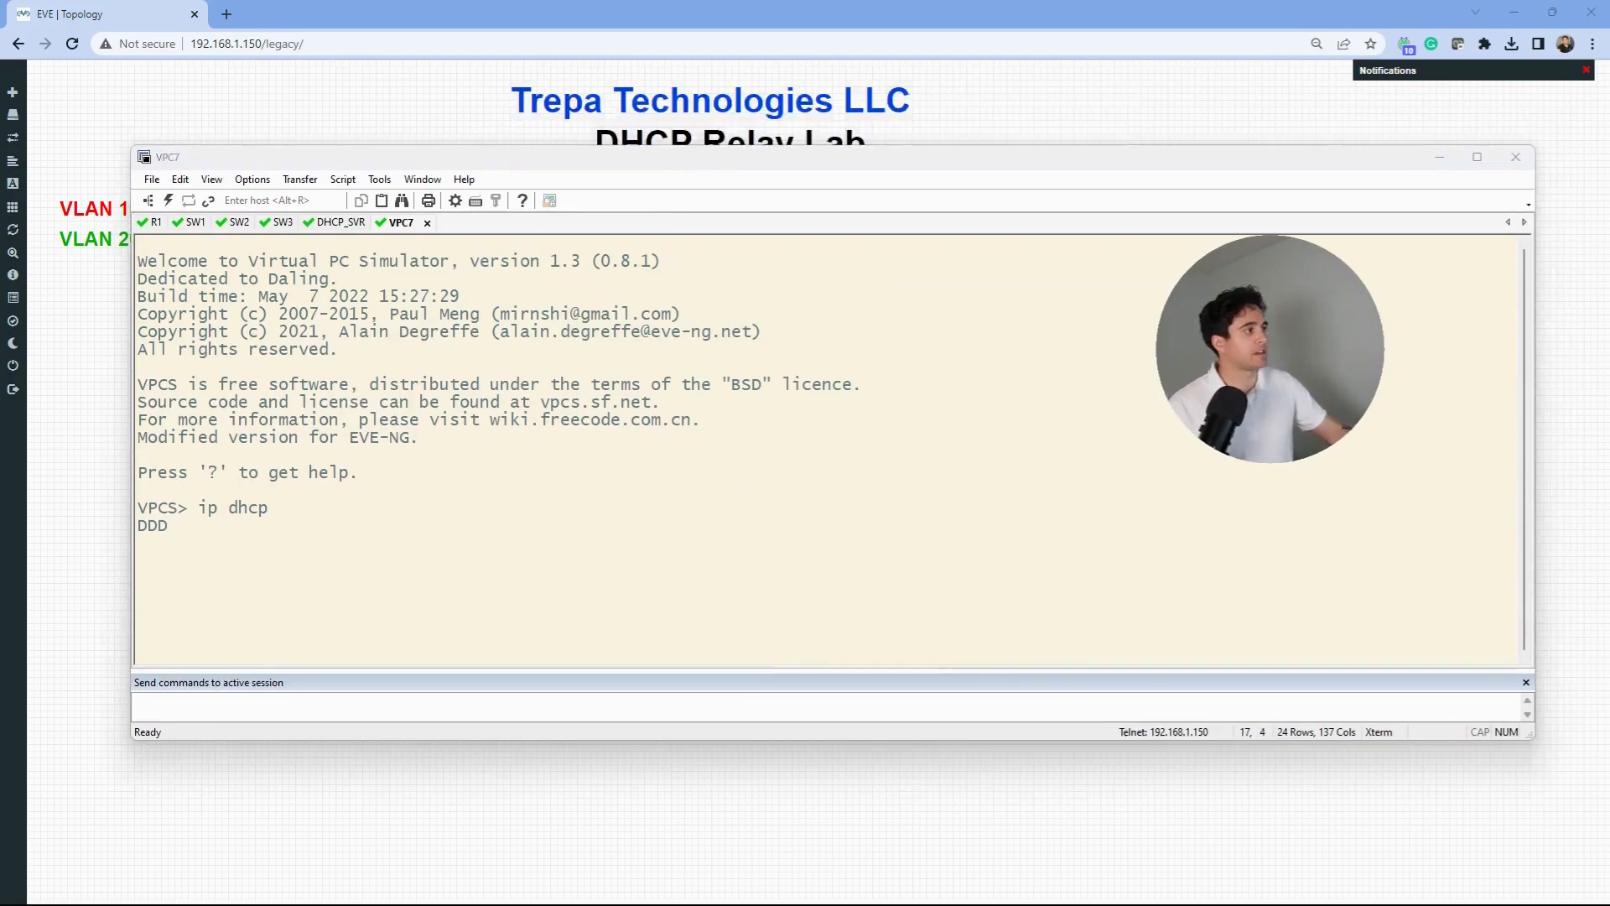
pyautogui.click(1439, 157)
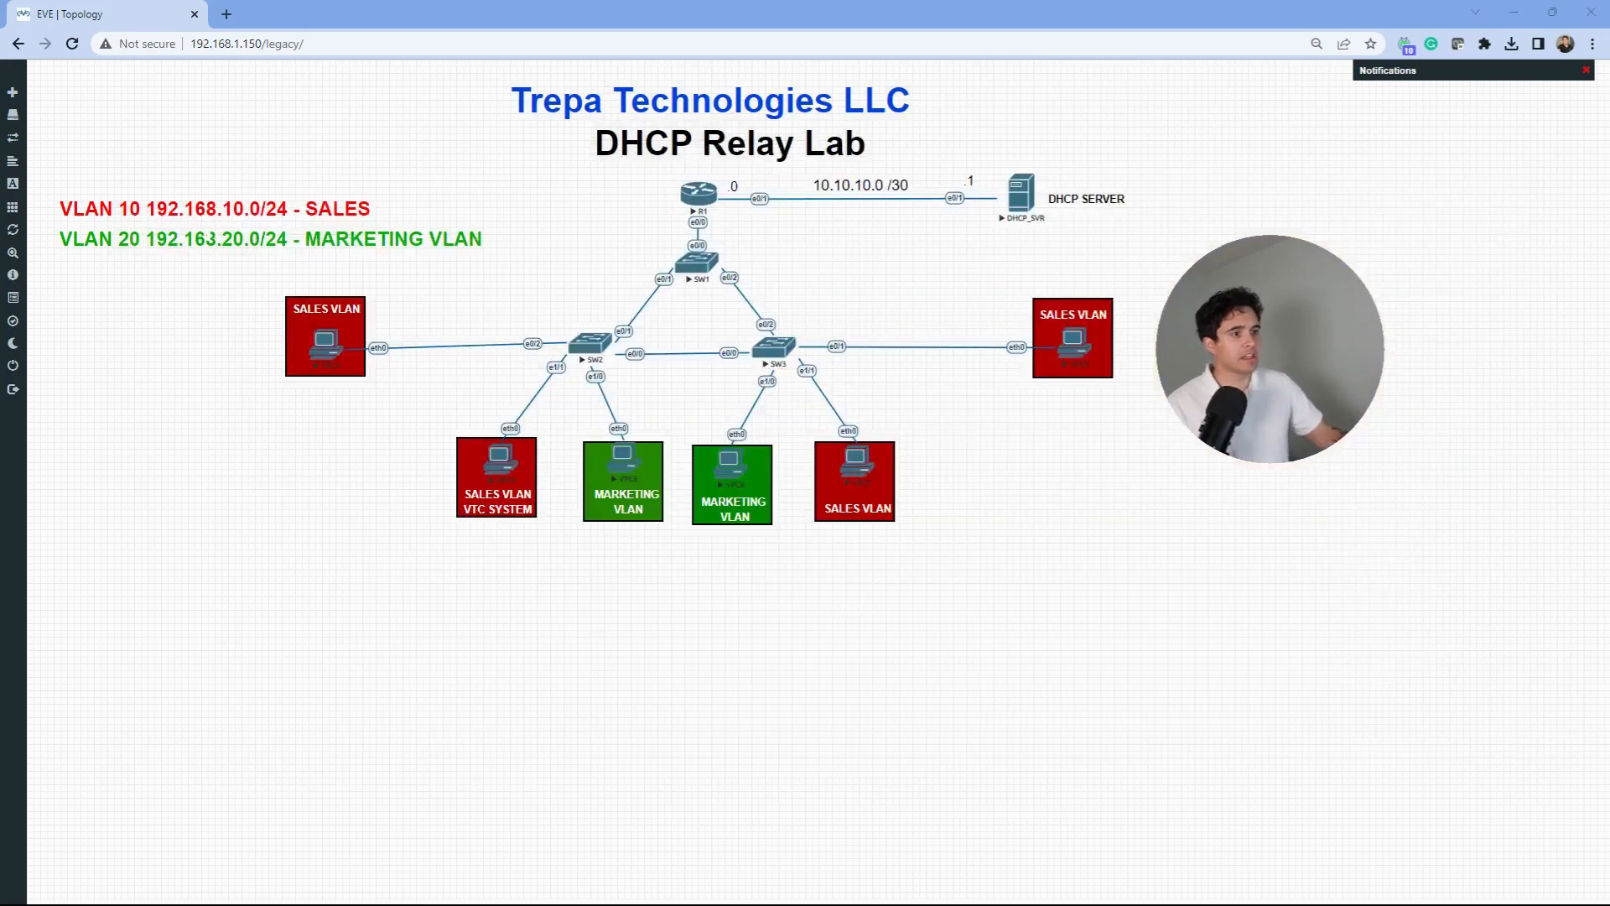
pyautogui.moveTo(915, 456); pyautogui.dragTo(919, 480)
pyautogui.moveTo(913, 457)
pyautogui.mouseDown()
pyautogui.moveTo(929, 463)
pyautogui.moveTo(918, 481)
pyautogui.mouseUp()
pyautogui.moveTo(938, 460)
pyautogui.mouseDown()
pyautogui.moveTo(940, 478)
pyautogui.moveTo(1047, 458)
pyautogui.mouseUp()
pyautogui.moveTo(918, 501)
pyautogui.mouseDown()
pyautogui.moveTo(933, 525)
pyautogui.moveTo(958, 511)
pyautogui.moveTo(990, 524)
pyautogui.mouseUp()
pyautogui.moveTo(1009, 518); pyautogui.dragTo(1050, 511)
pyautogui.moveTo(922, 455)
pyautogui.mouseDown()
pyautogui.moveTo(819, 302)
pyautogui.moveTo(719, 244)
pyautogui.moveTo(726, 255)
pyautogui.moveTo(729, 225)
pyautogui.mouseUp()
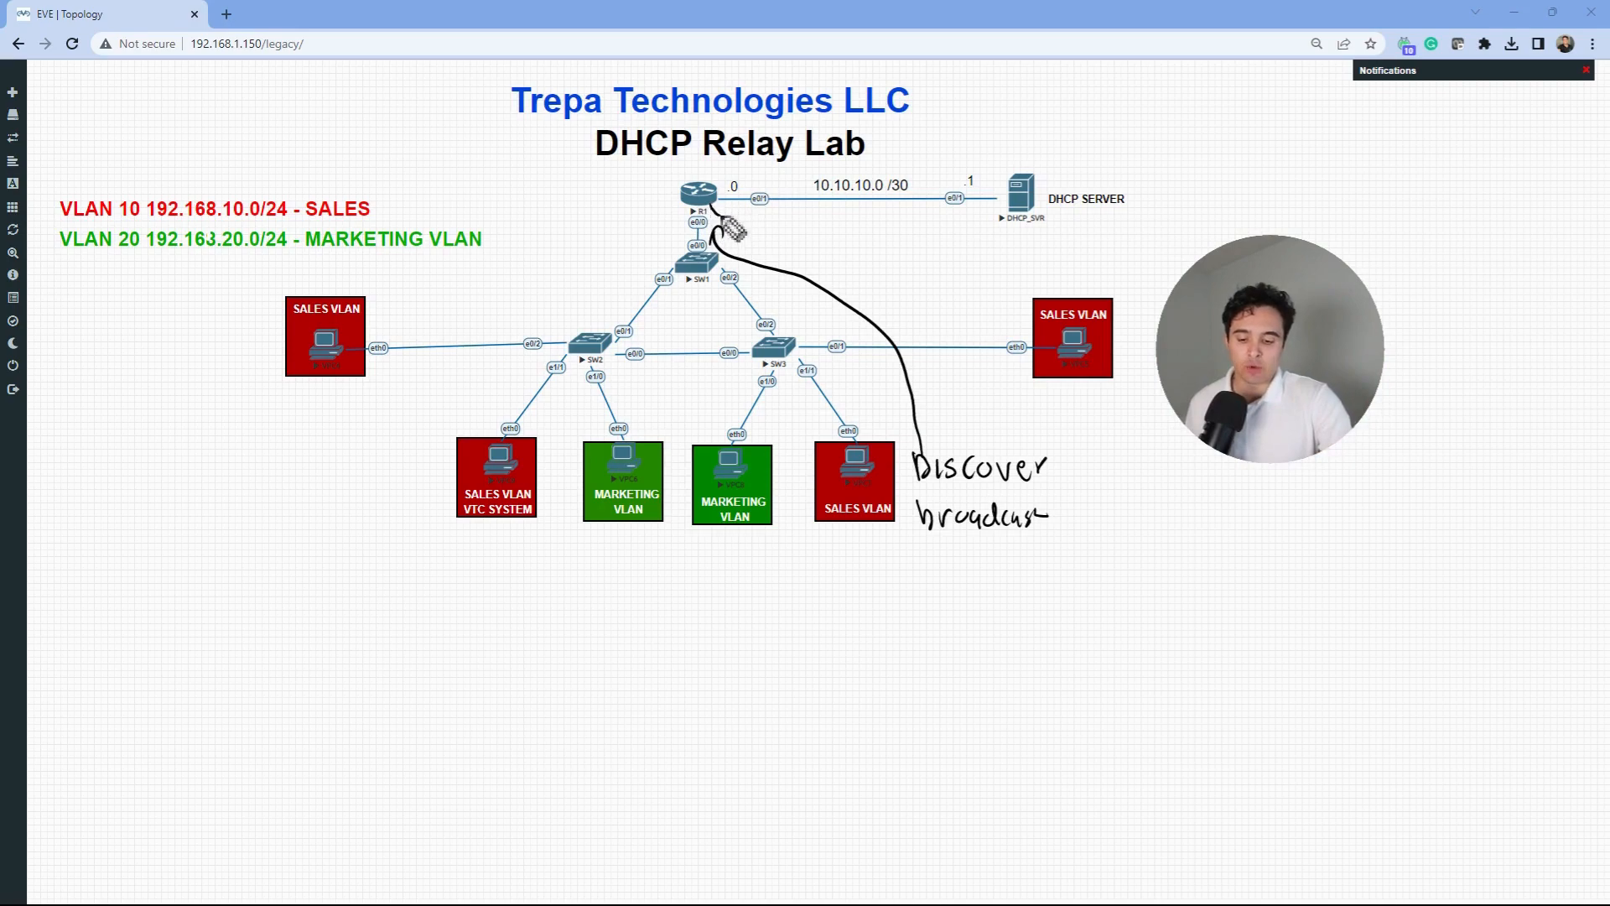
pyautogui.moveTo(723, 220); pyautogui.dragTo(1011, 218)
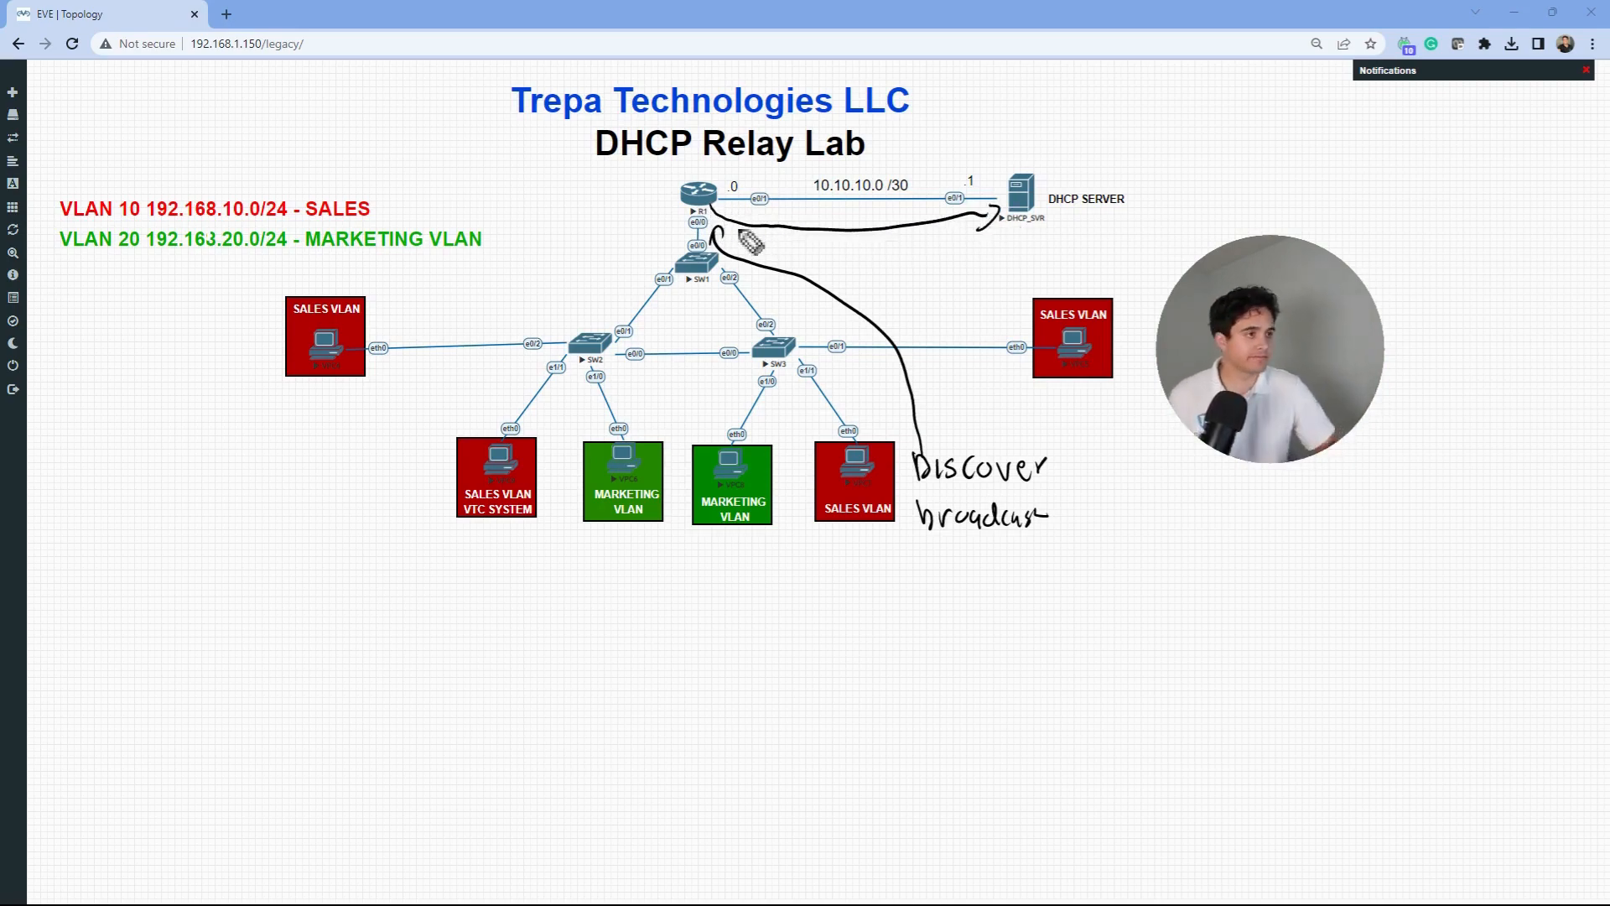
pyautogui.press('Escape')
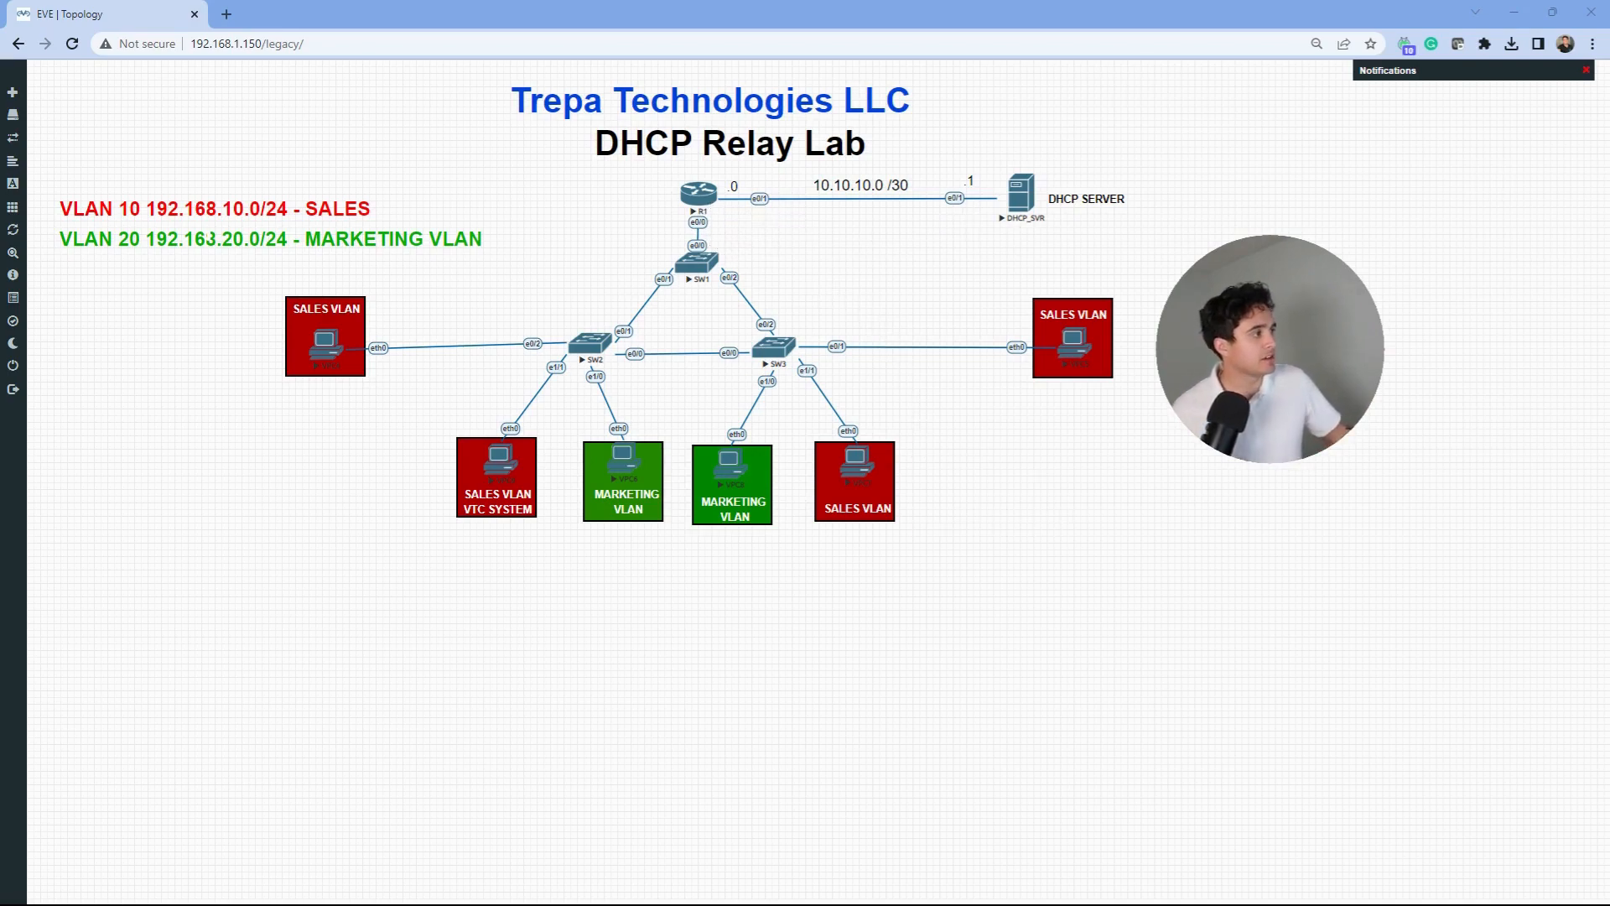
# - Start a Wireshark capture on router R1's e0/0 interface
pyautogui.rightClick(706, 198)
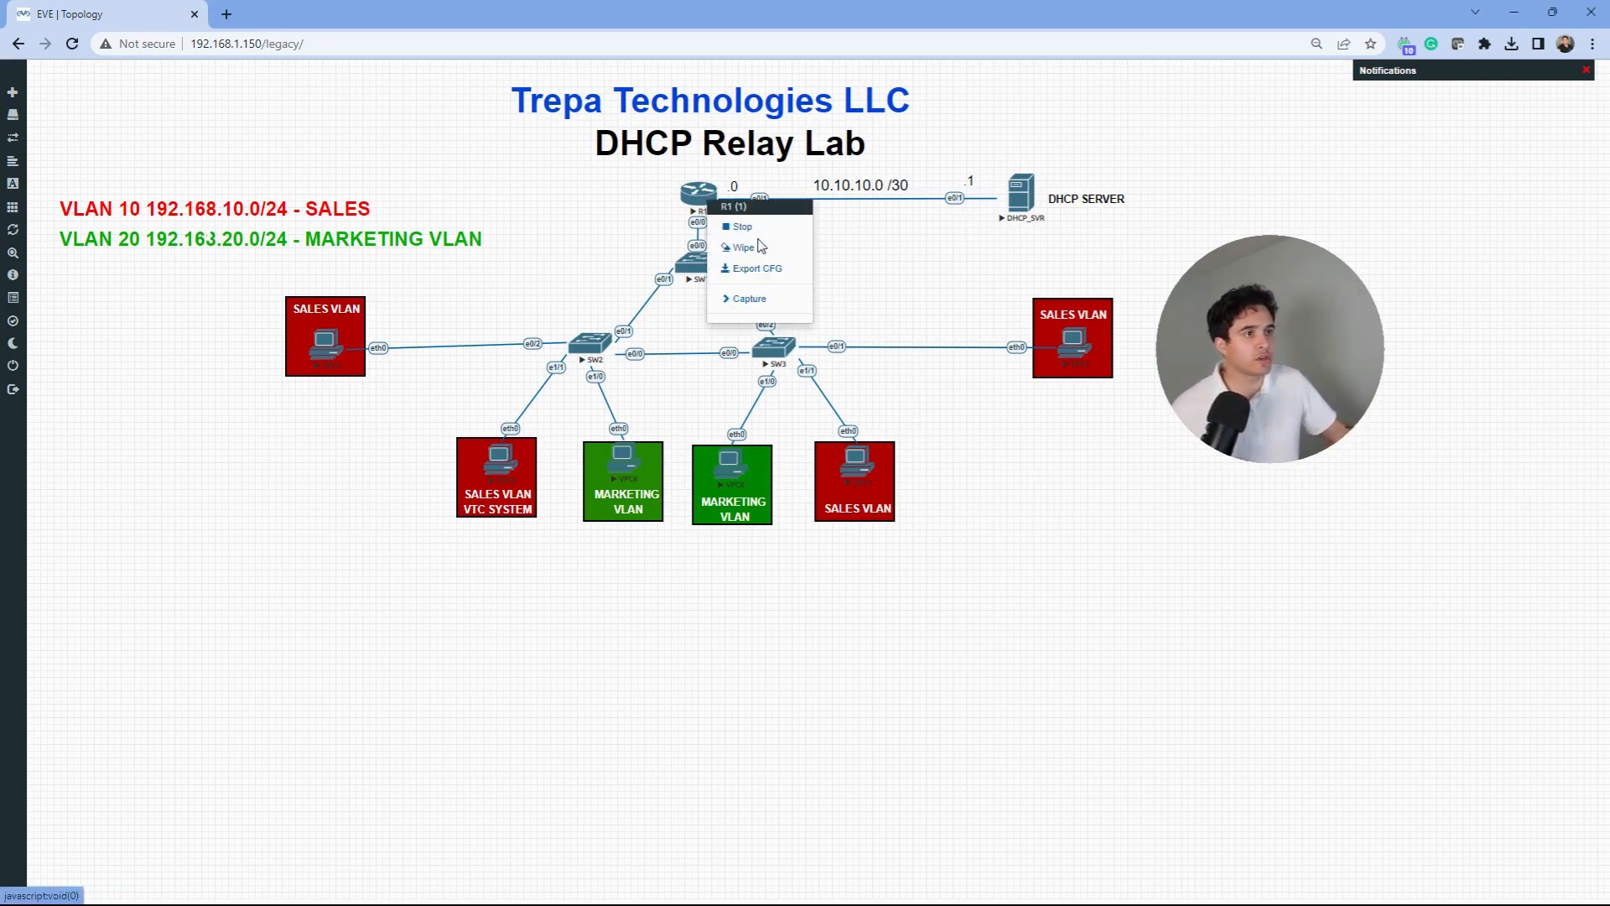
pyautogui.click(759, 299)
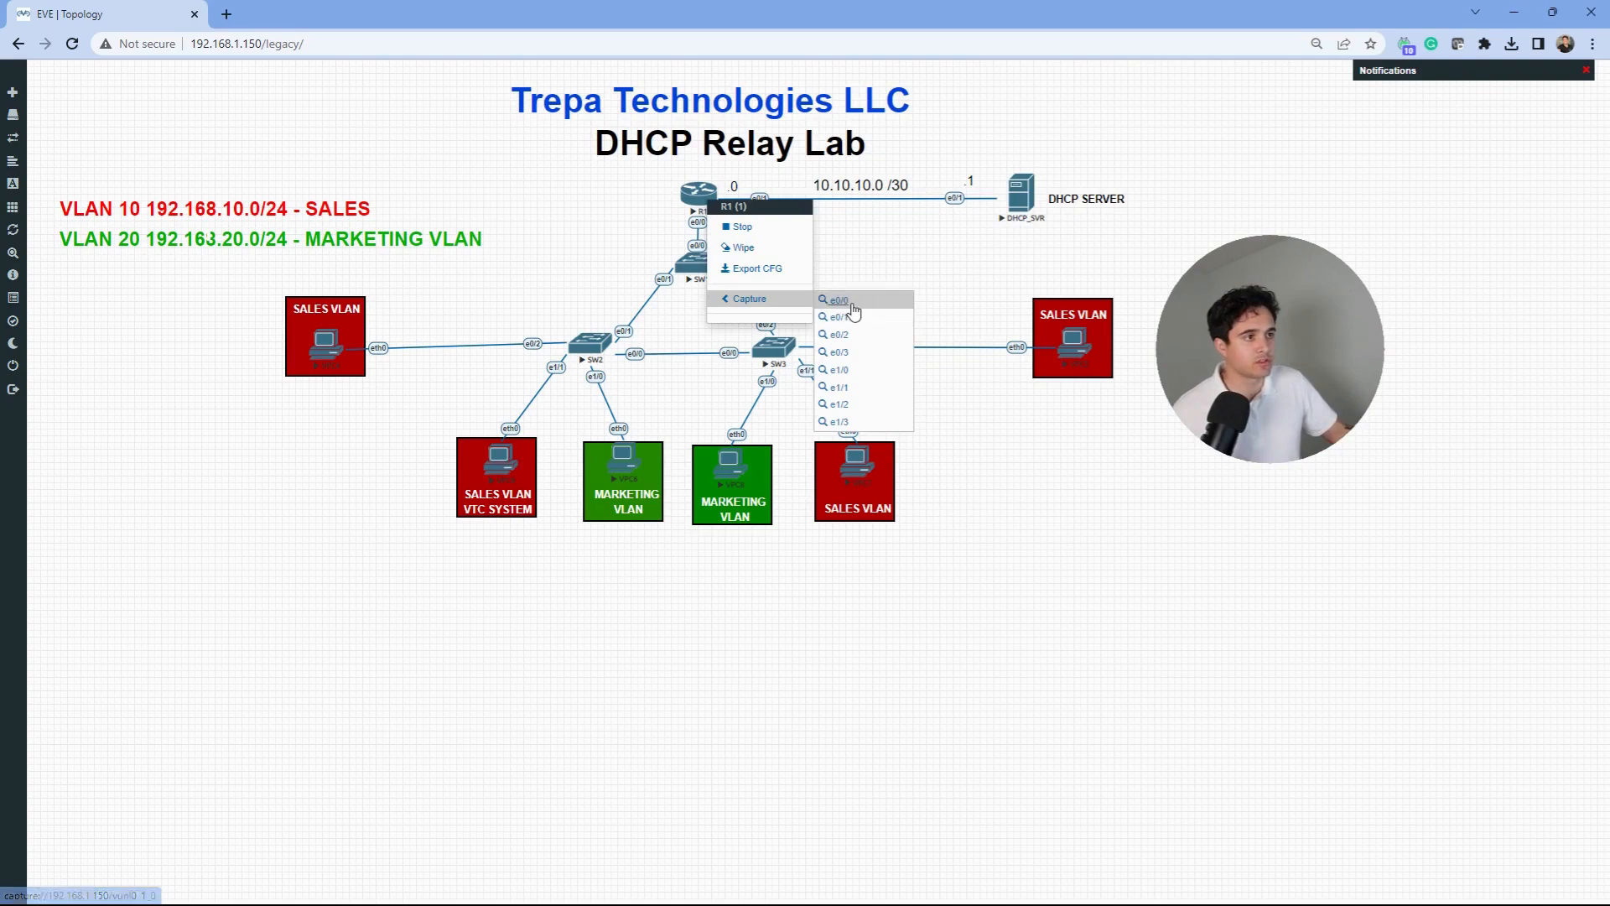
pyautogui.click(848, 306)
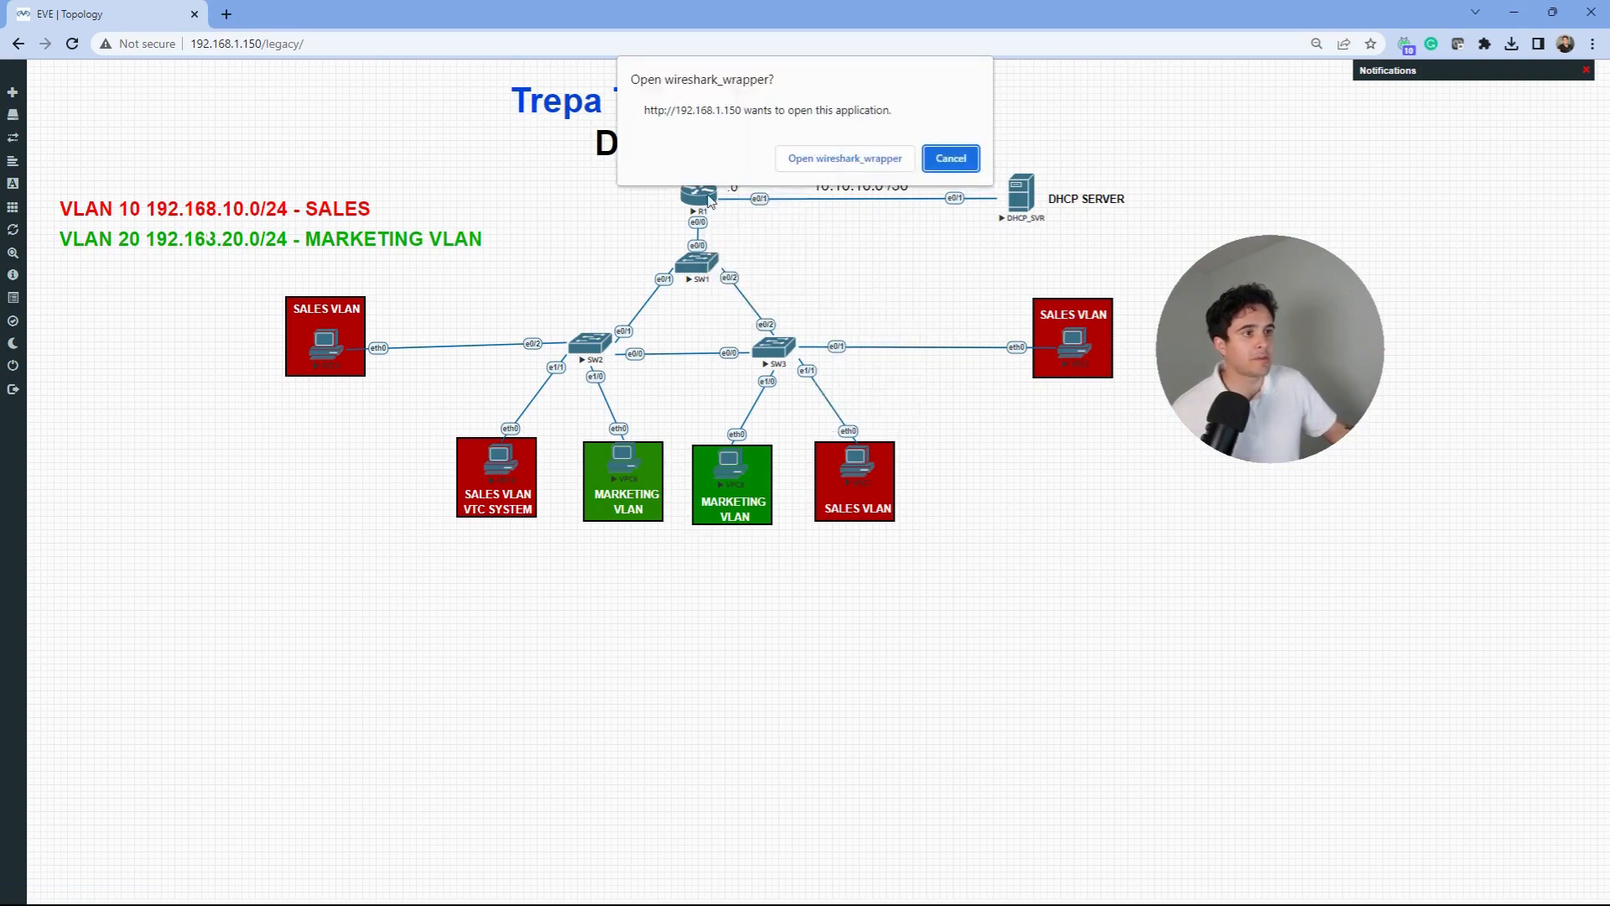
pyautogui.click(845, 157)
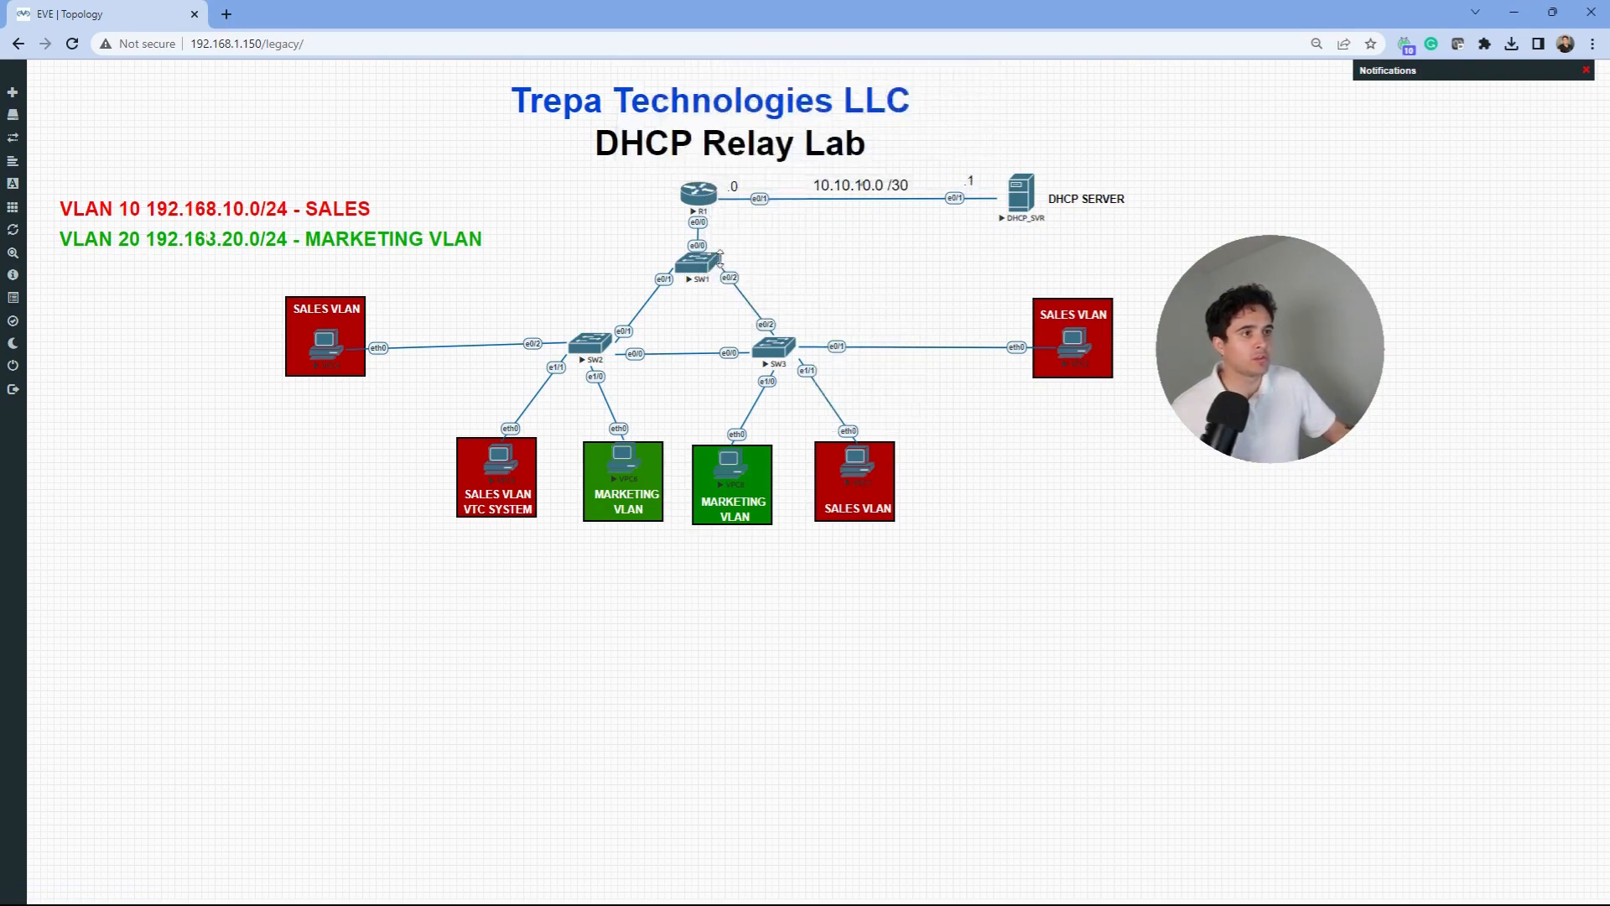
pyautogui.click(1163, 212)
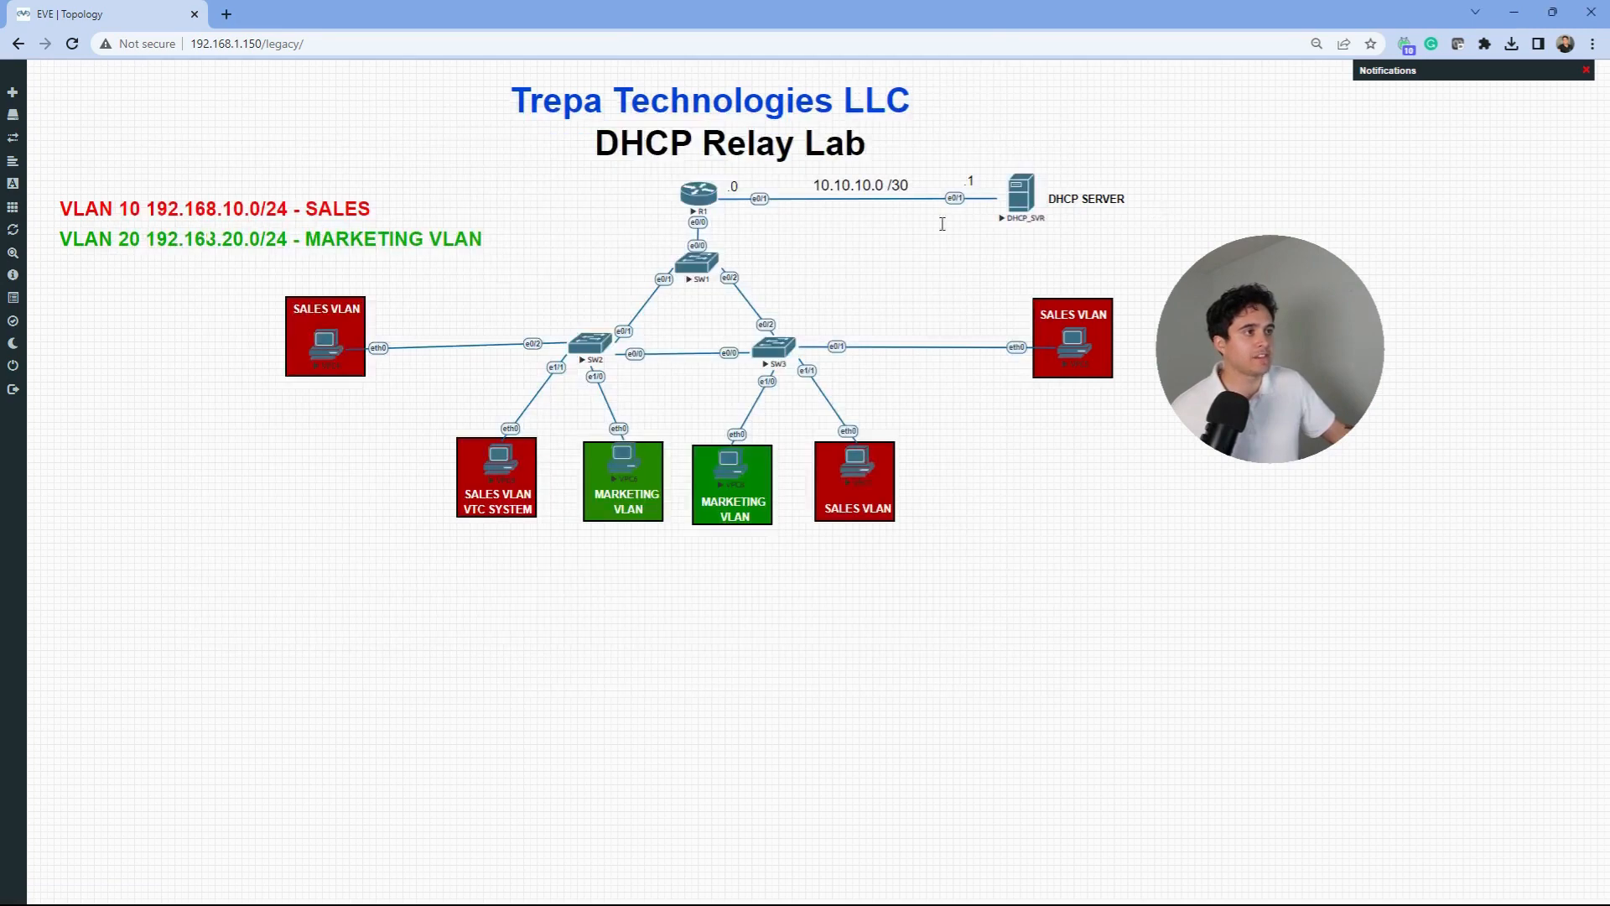
# - Start a second capture on R1's e0/1 interface
pyautogui.rightClick(703, 193)
pyautogui.click(879, 256)
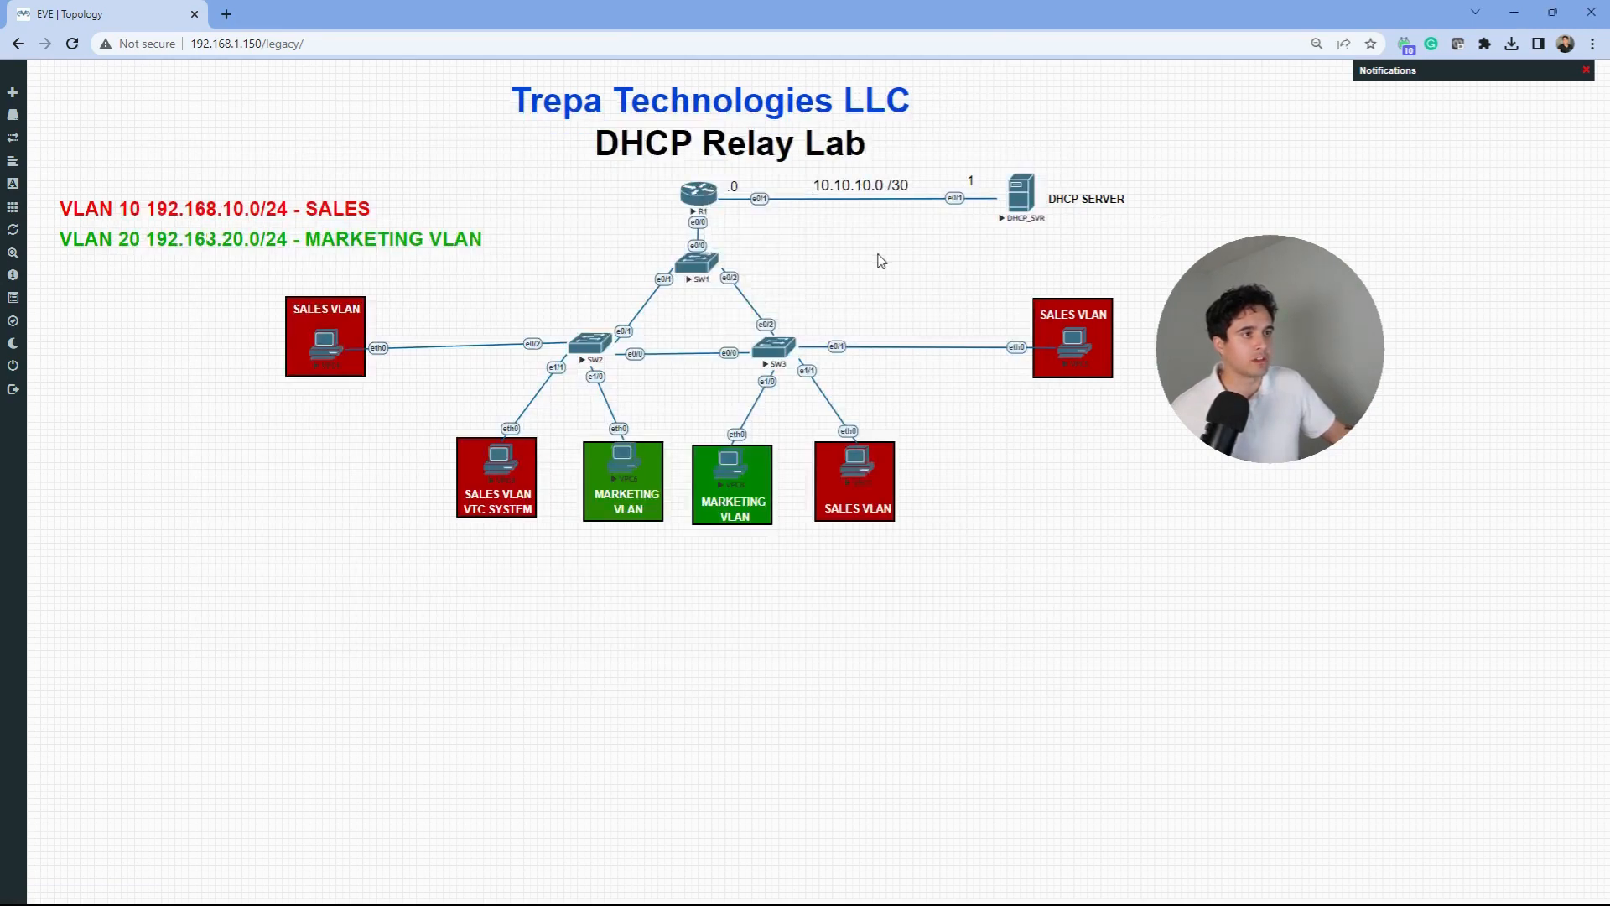
pyautogui.rightClick(710, 202)
pyautogui.moveTo(784, 306)
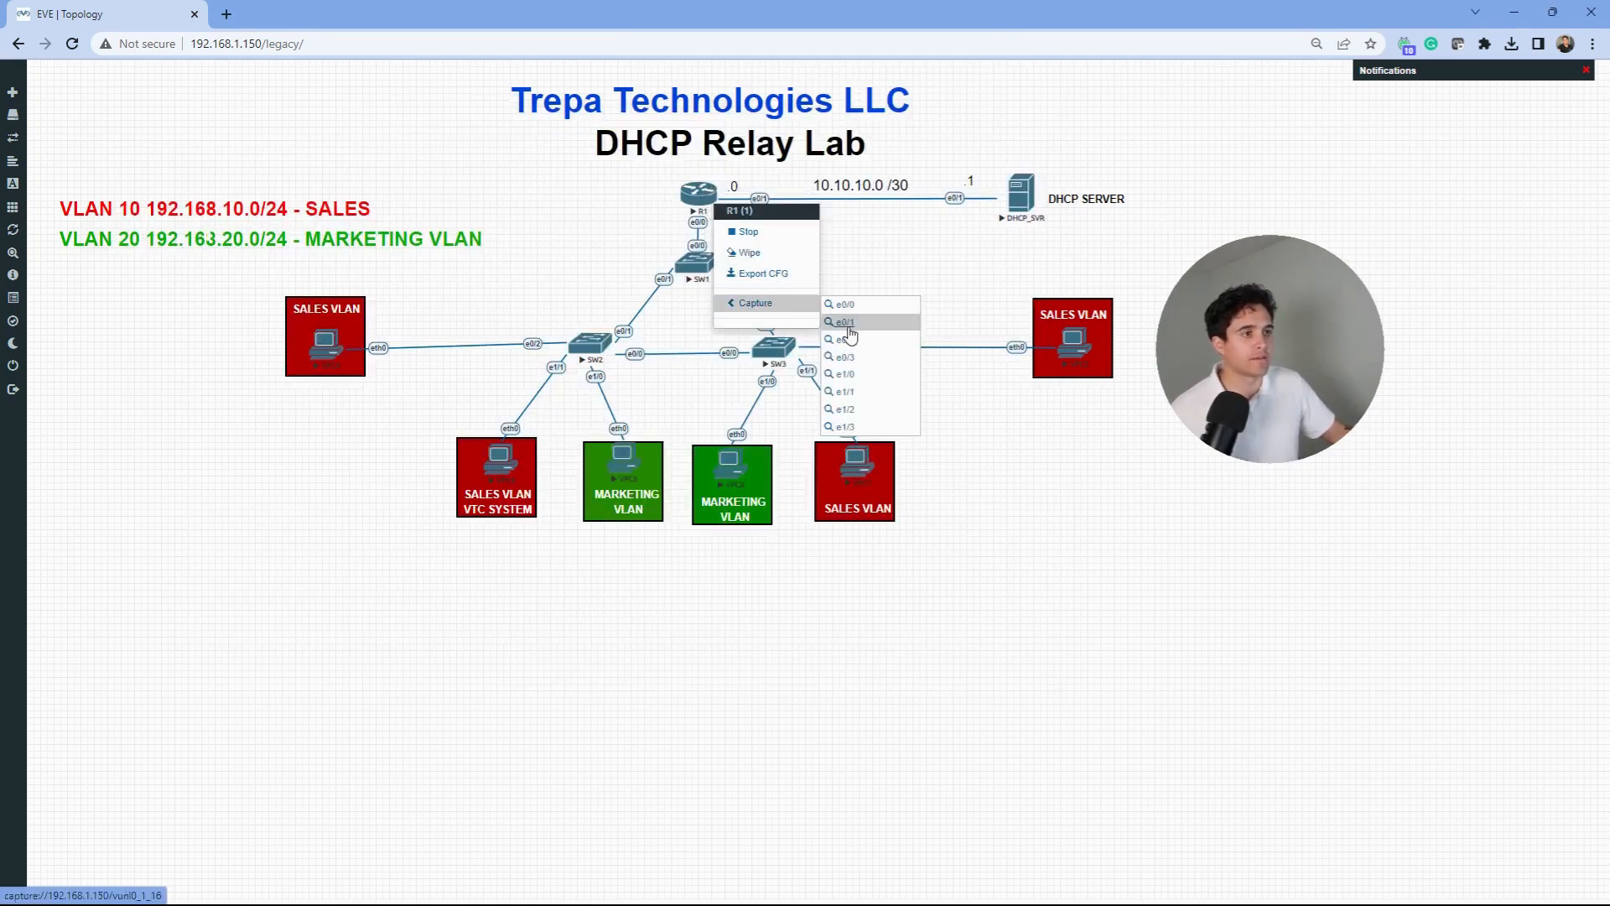
pyautogui.click(847, 332)
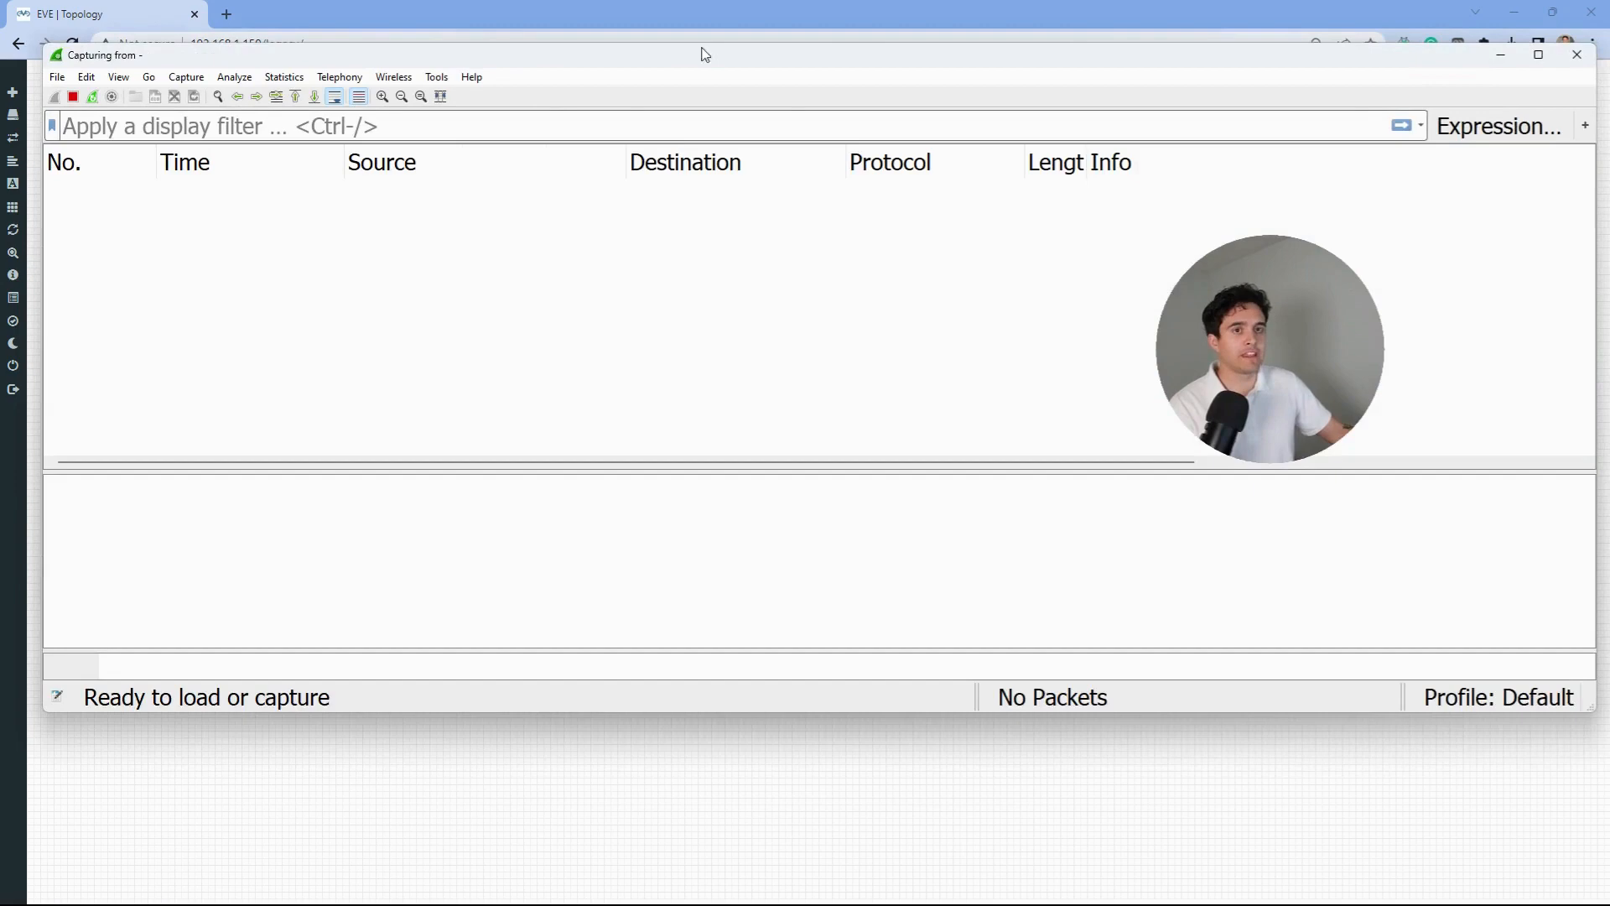
# - Minimize the running loopback-only Wireshark capture and stay on the lab topology
pyautogui.click(743, 27)
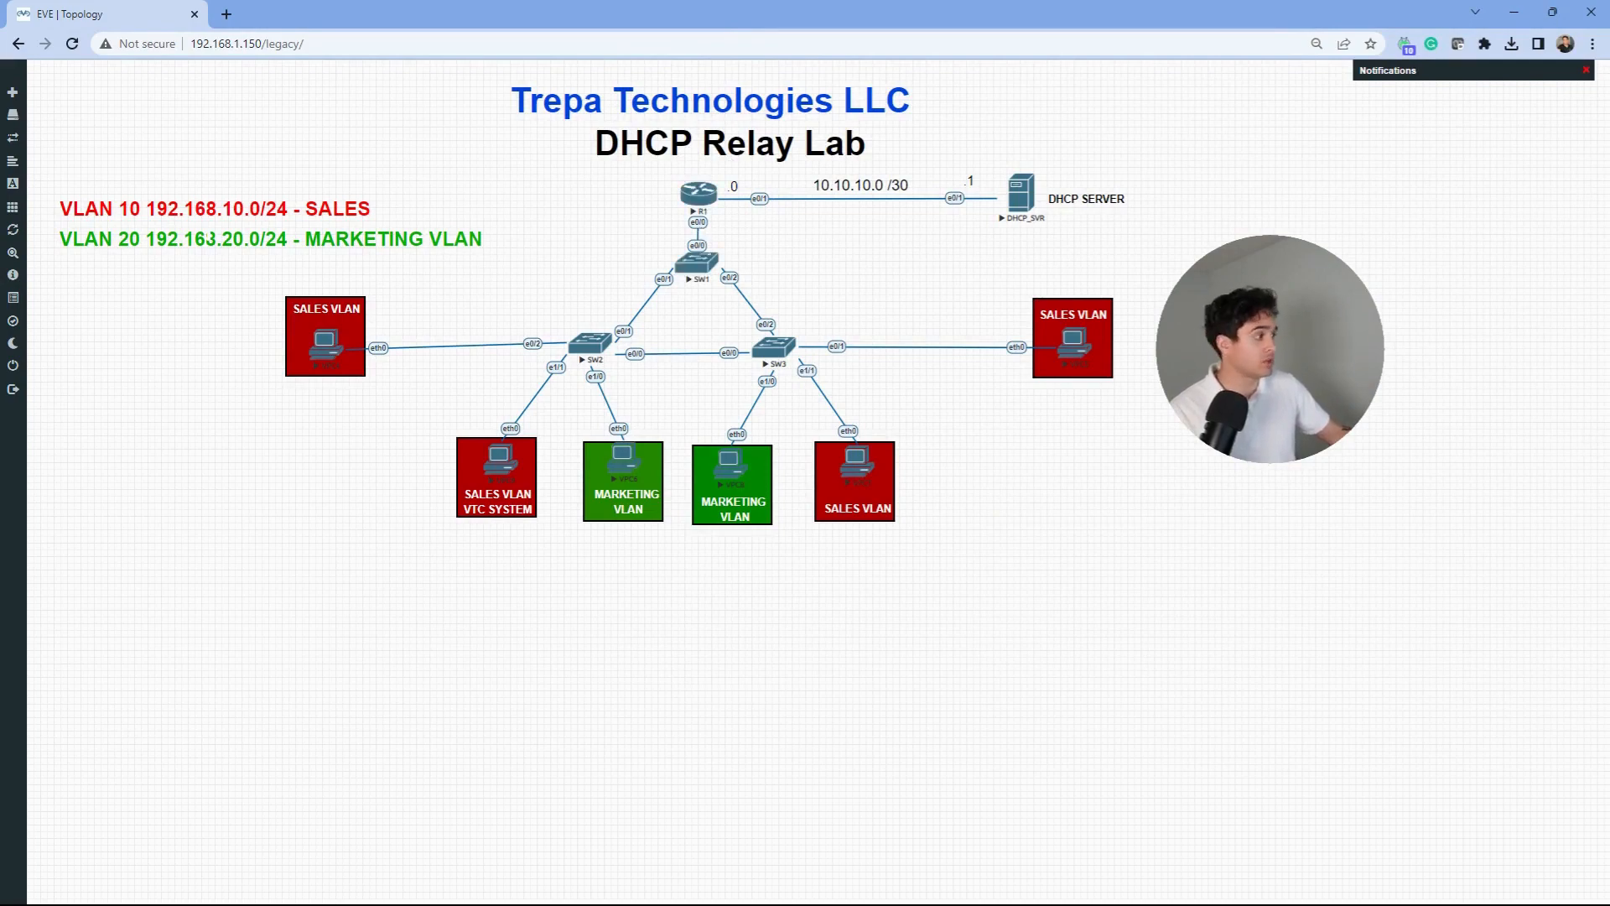
pyautogui.hotkey('alt', 'Tab')
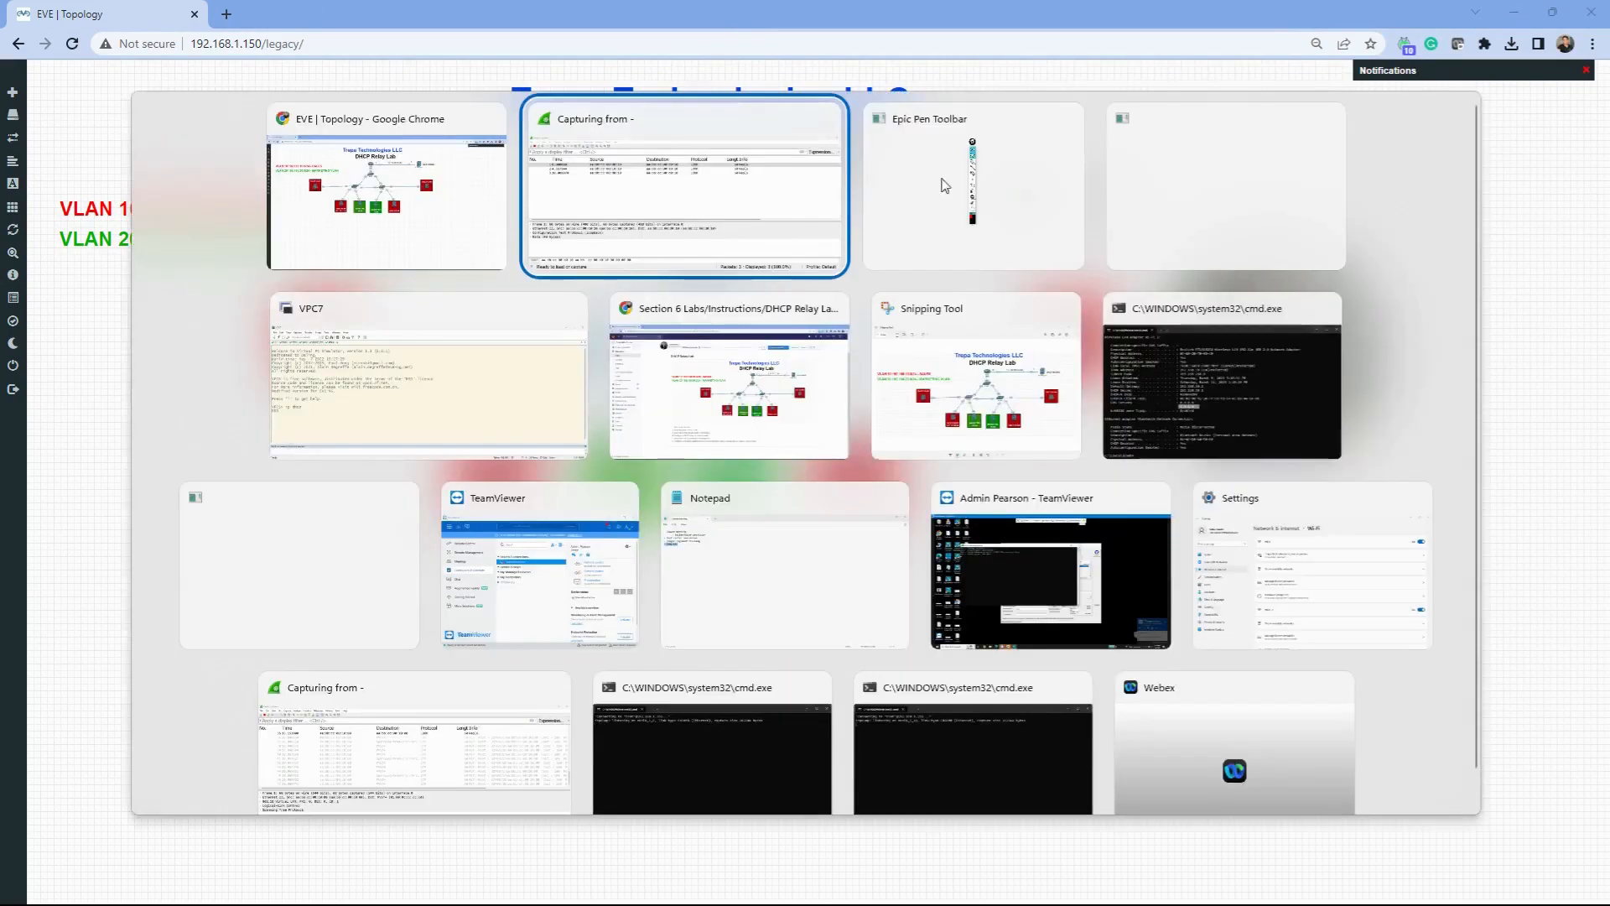
pyautogui.click(766, 251)
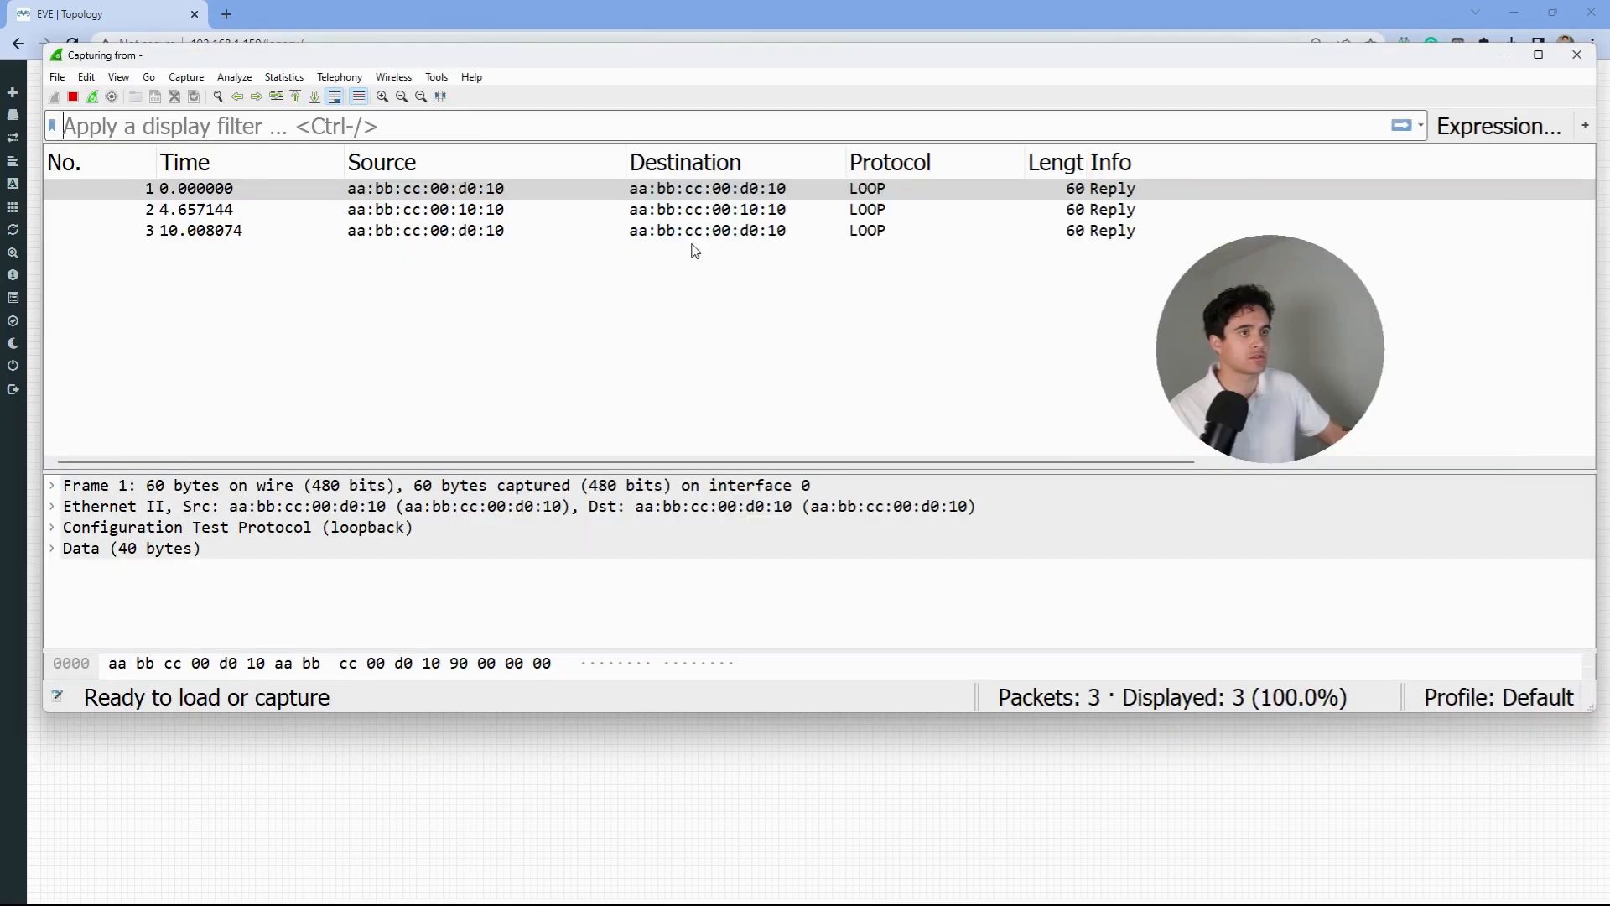
pyautogui.click(1500, 55)
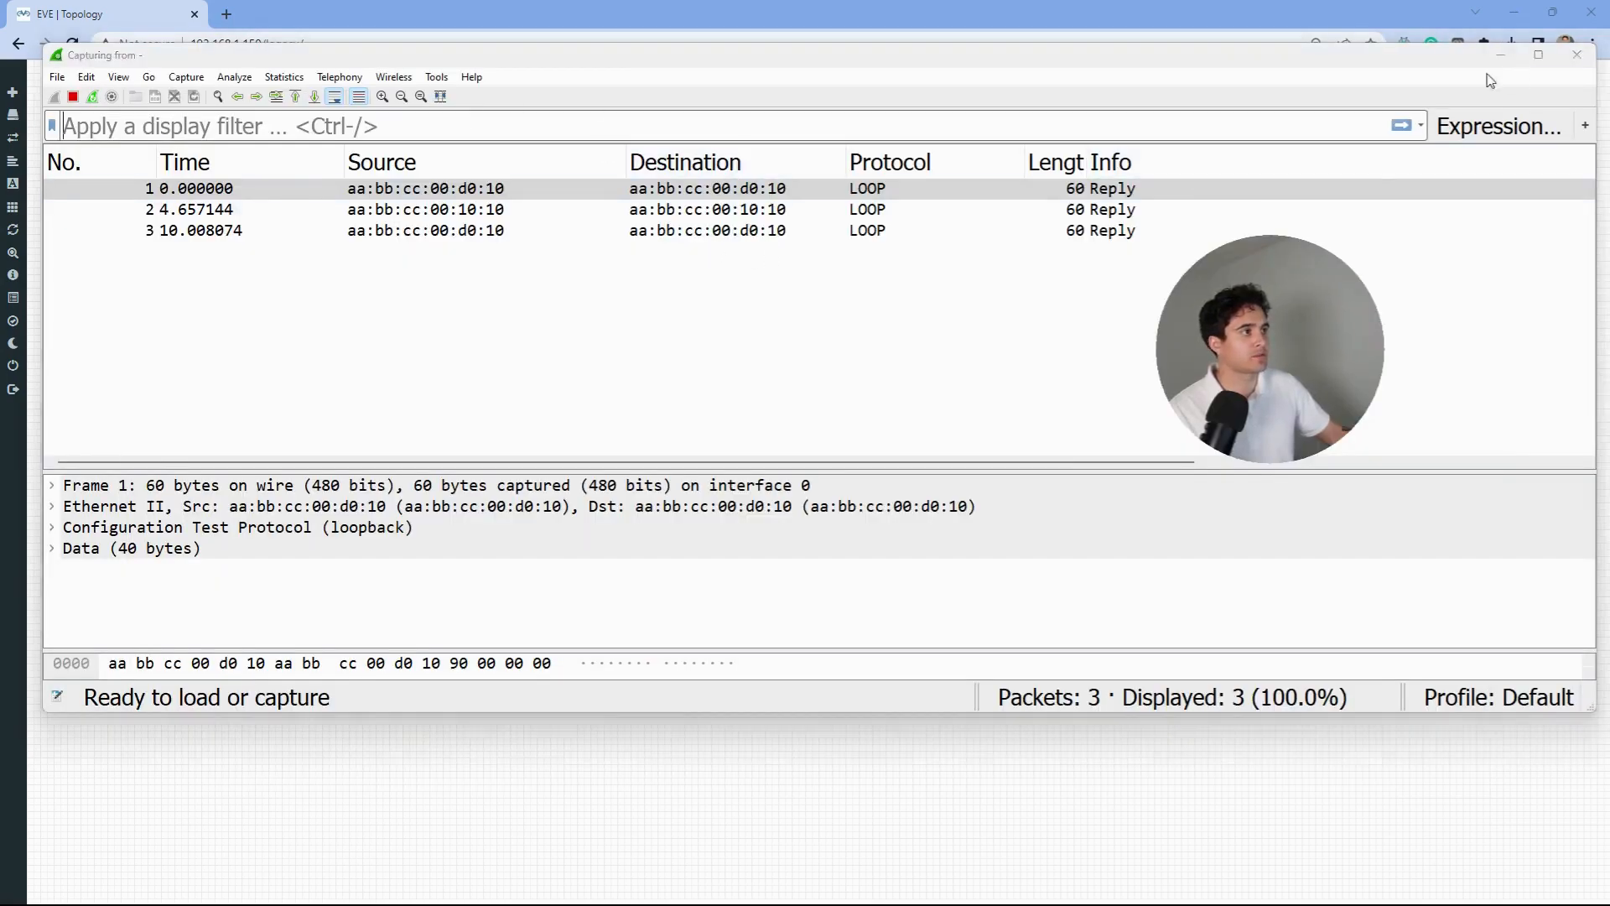
pyautogui.hotkey('alt', 'Tab')
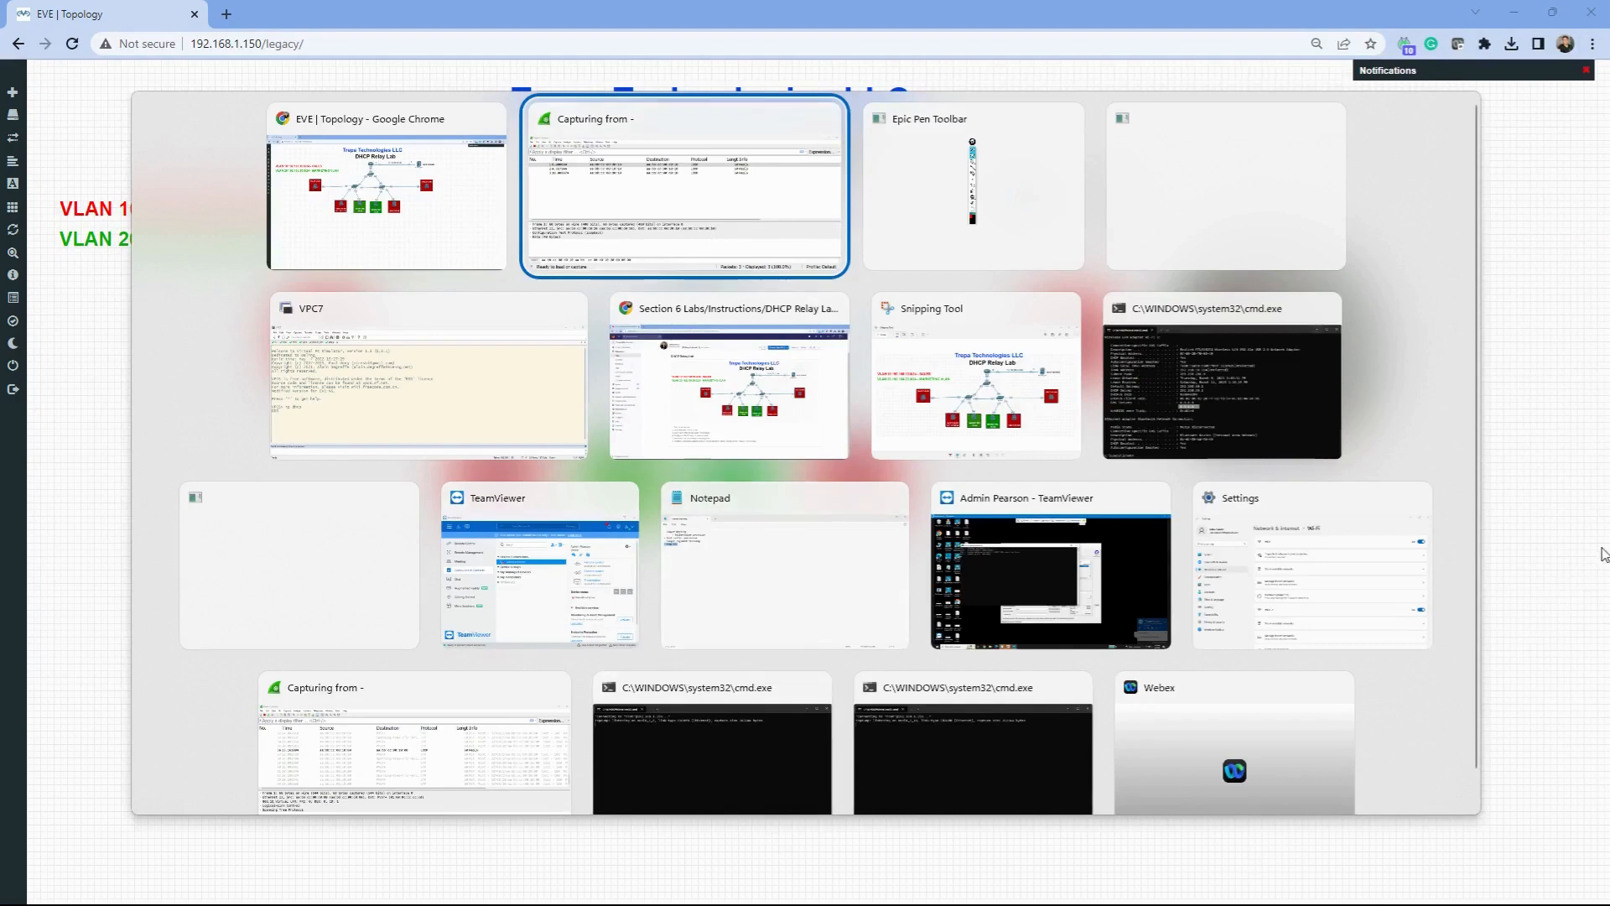
pyautogui.press('Escape')
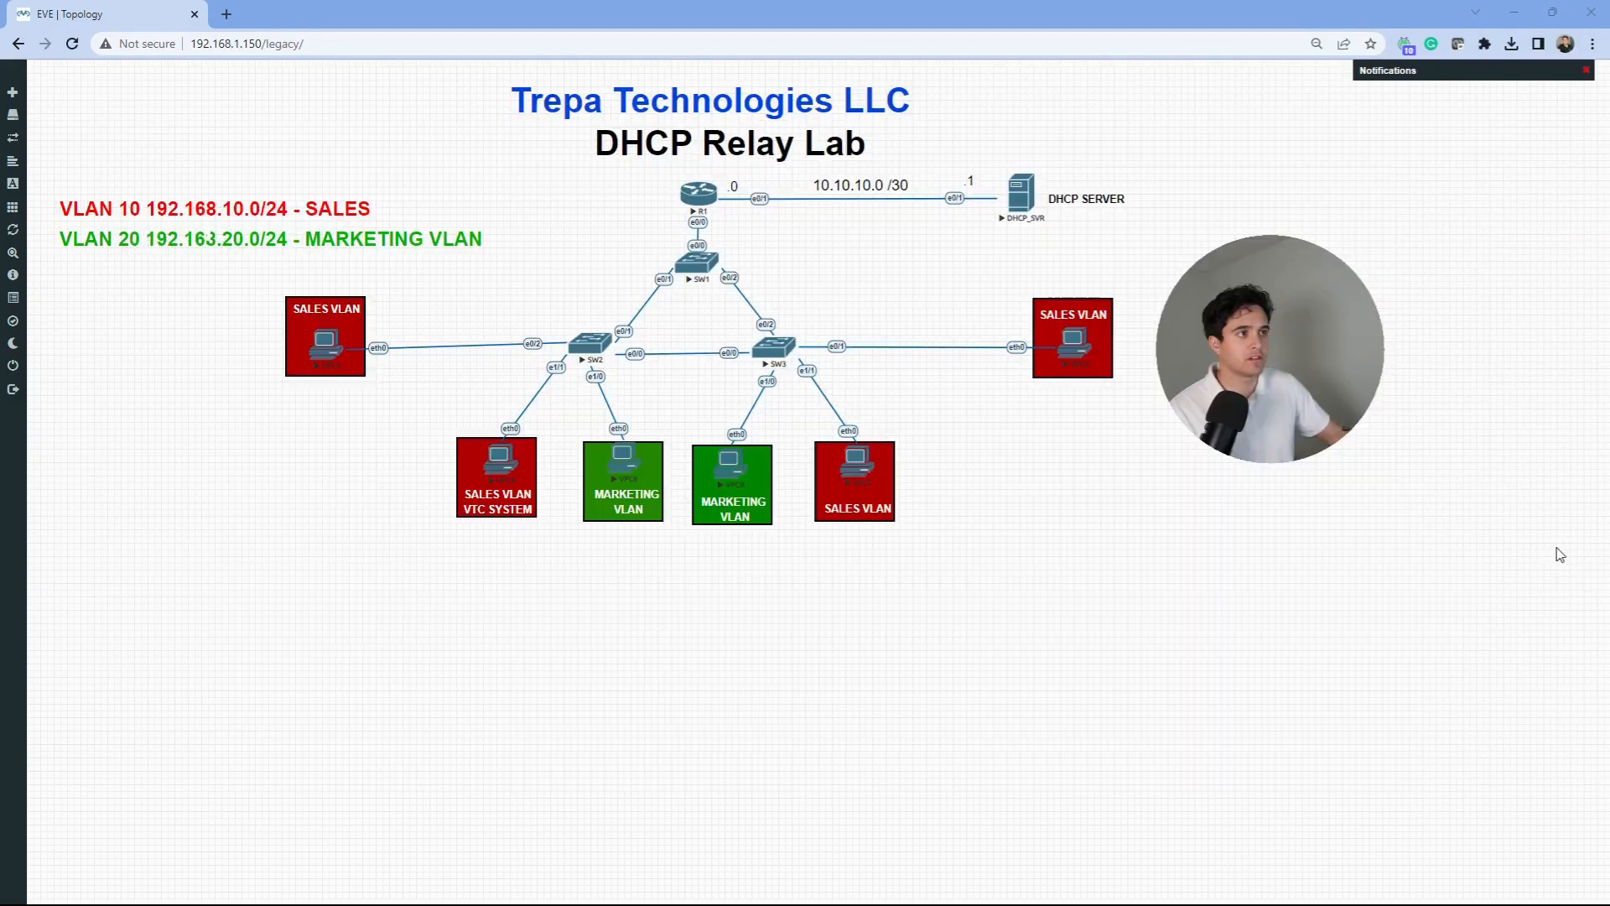
# - Start a new capture on R1's e0/1 interface through the wireshark_wrapper prompt
pyautogui.rightClick(719, 205)
pyautogui.moveTo(776, 297)
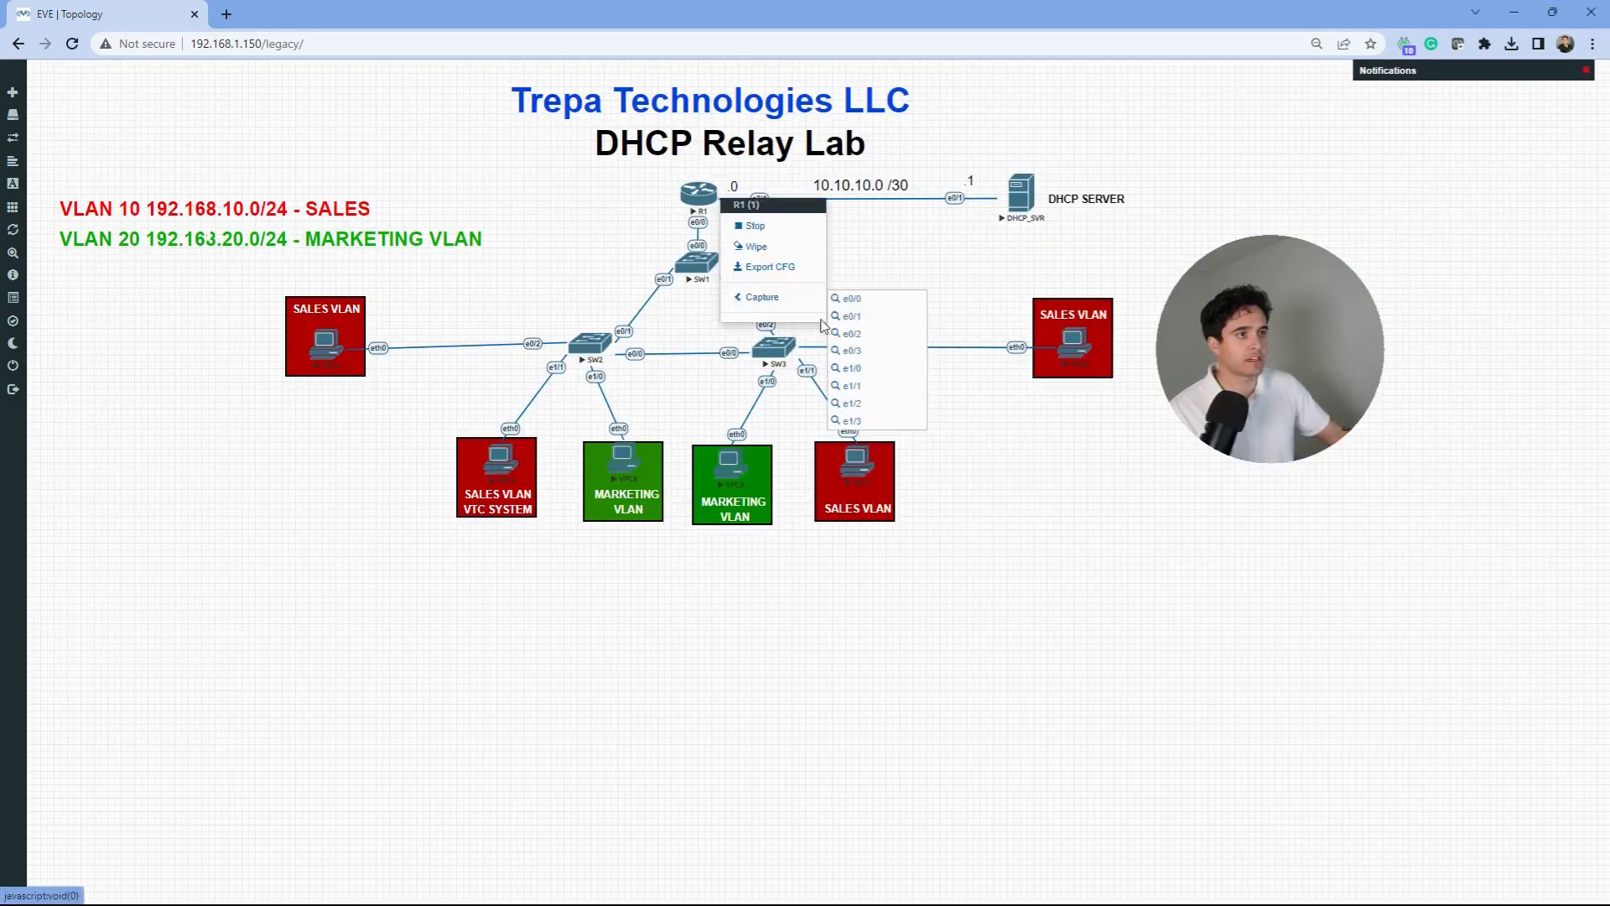
pyautogui.click(866, 323)
pyautogui.click(904, 161)
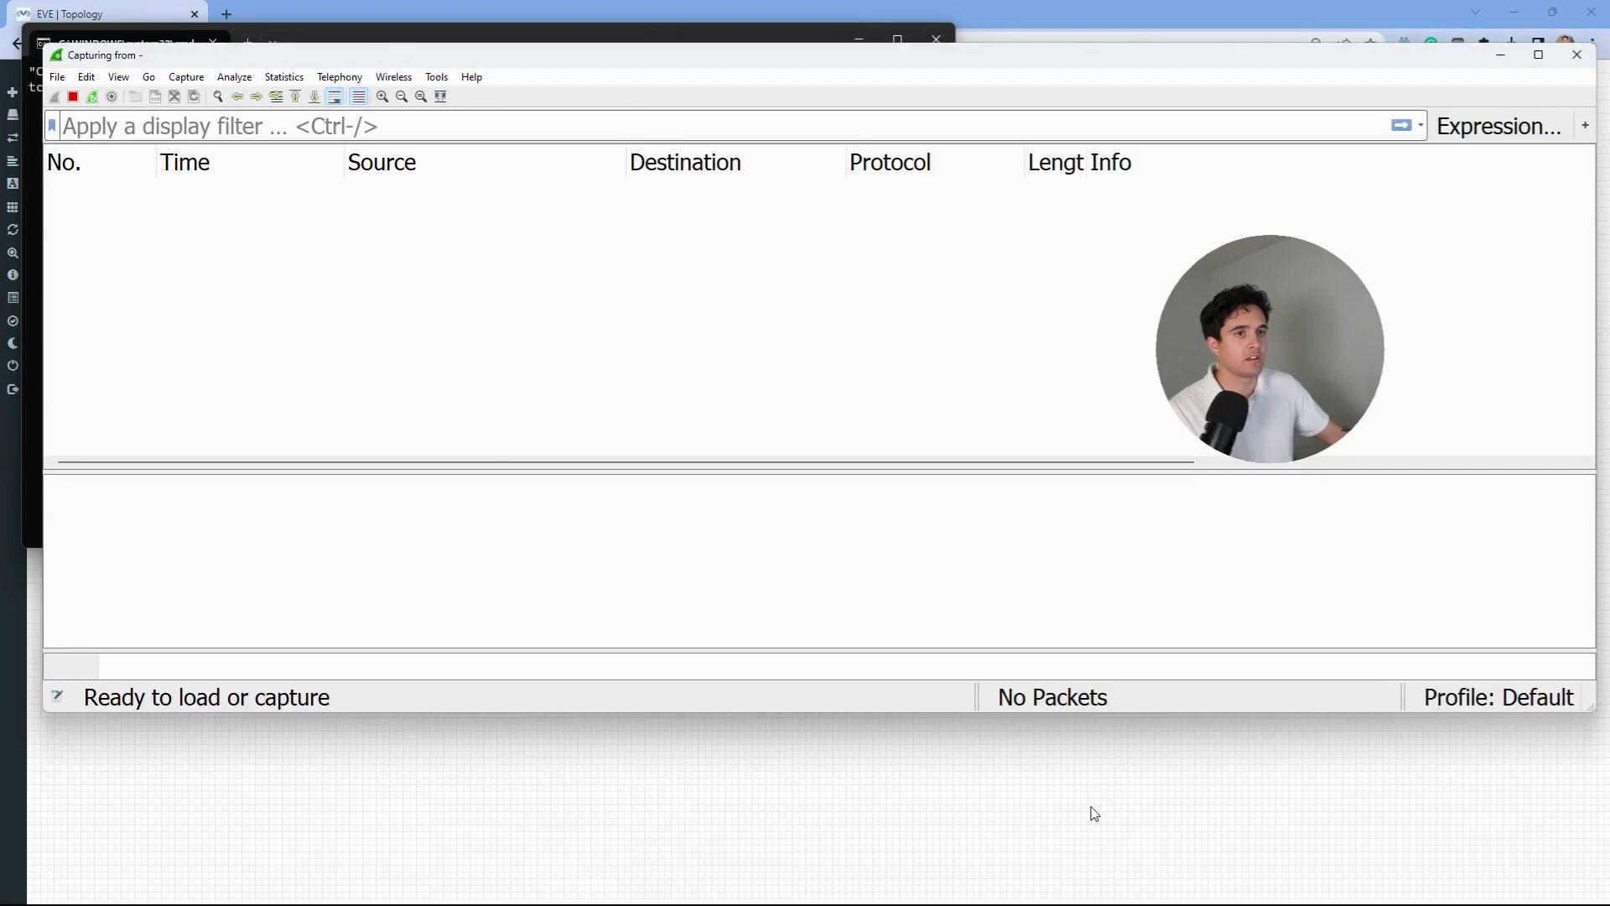
pyautogui.click(1094, 809)
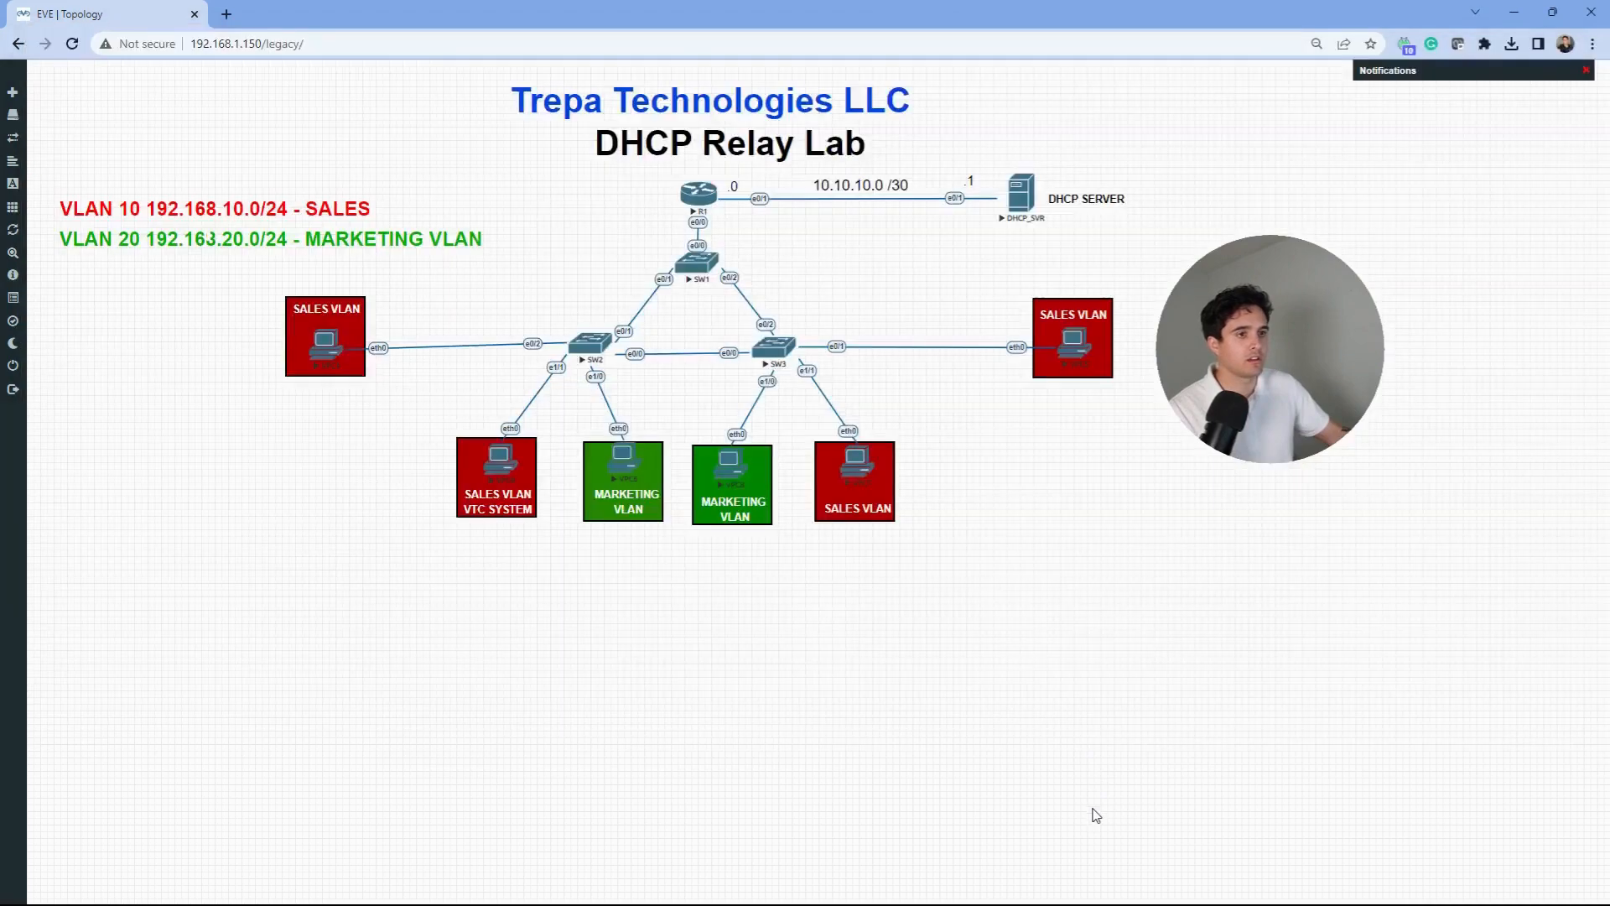
# - On R1, set ip helper-address 10.10.10.1 on subinterface Ethernet0/0.10
pyautogui.hotkey('alt', 'Tab')
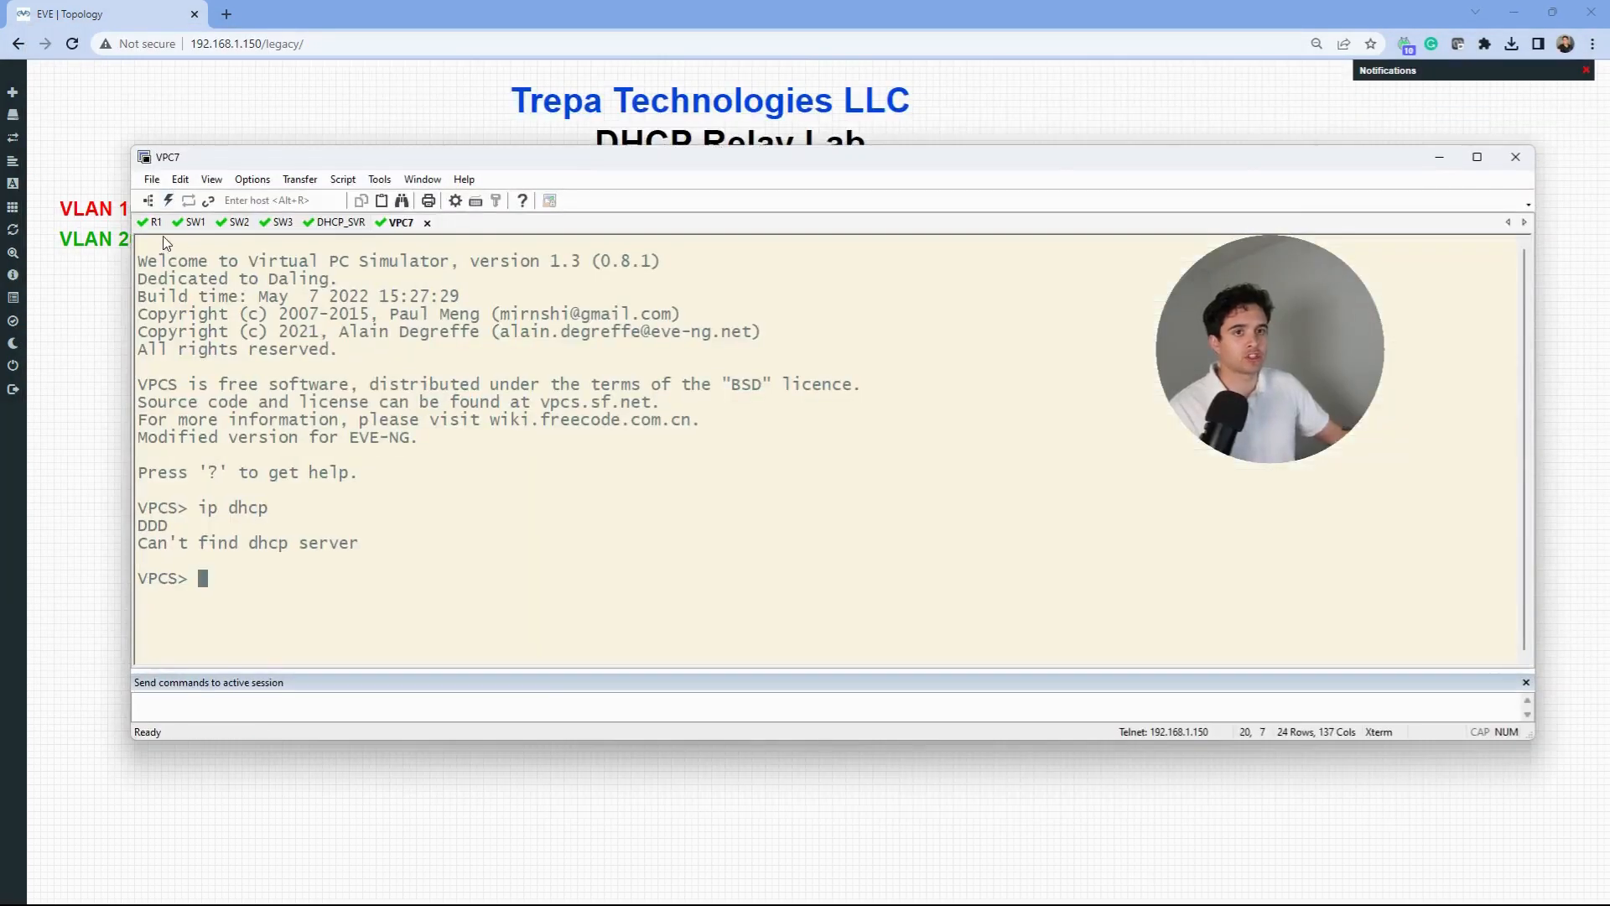
pyautogui.click(156, 223)
pyautogui.write('conf t')
pyautogui.press('Return')
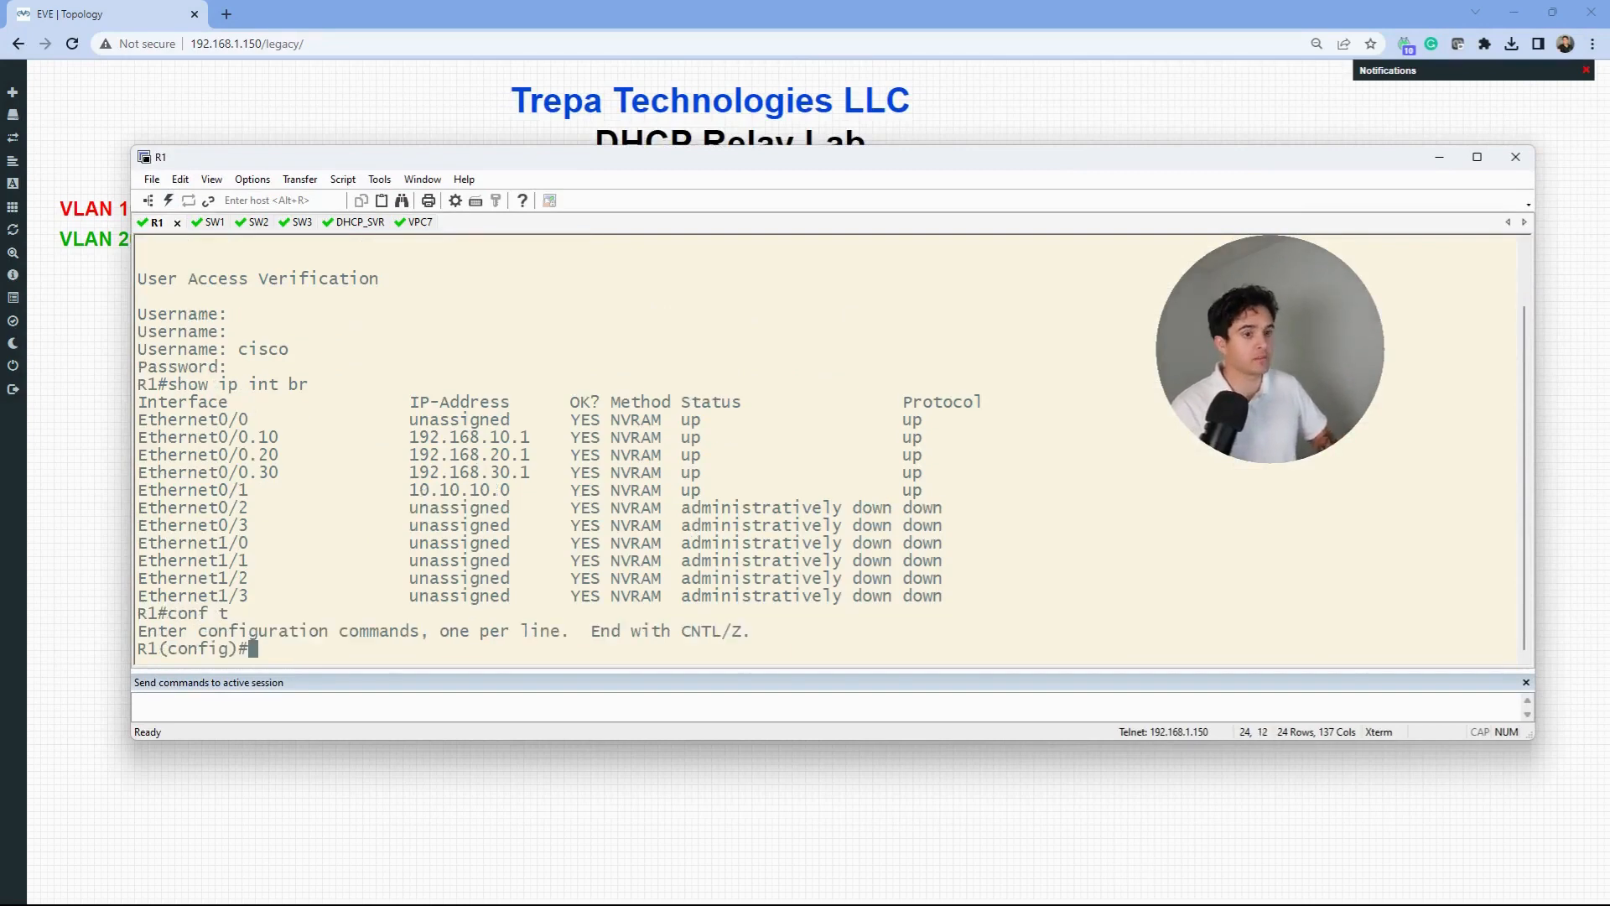
pyautogui.write('int eth0/')
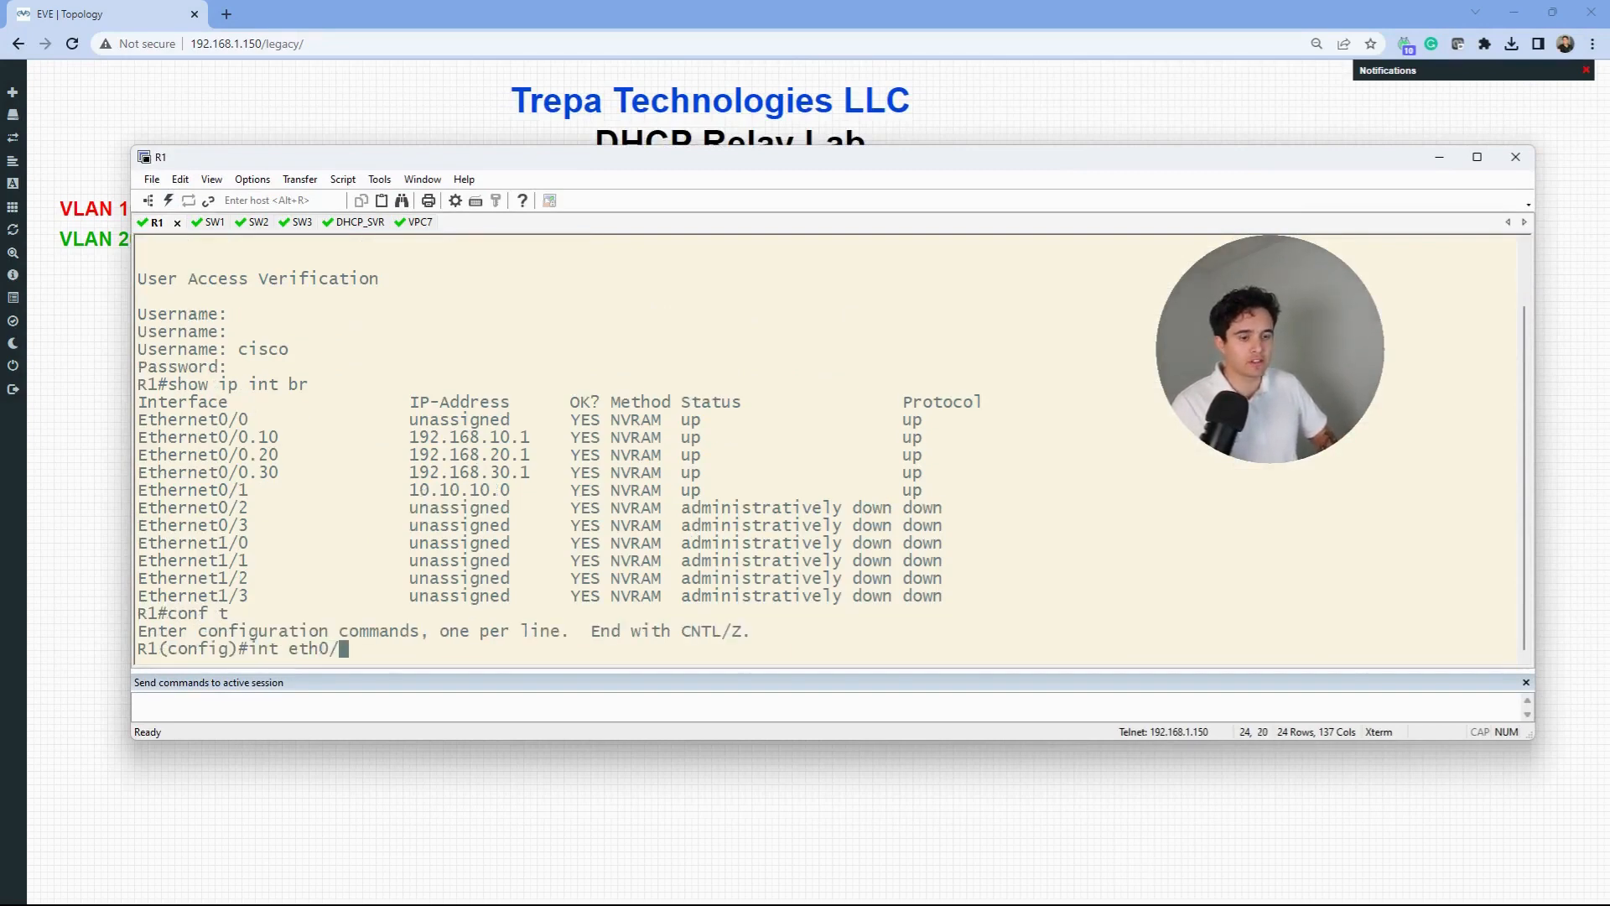
pyautogui.write('0/10')
pyautogui.press('Return')
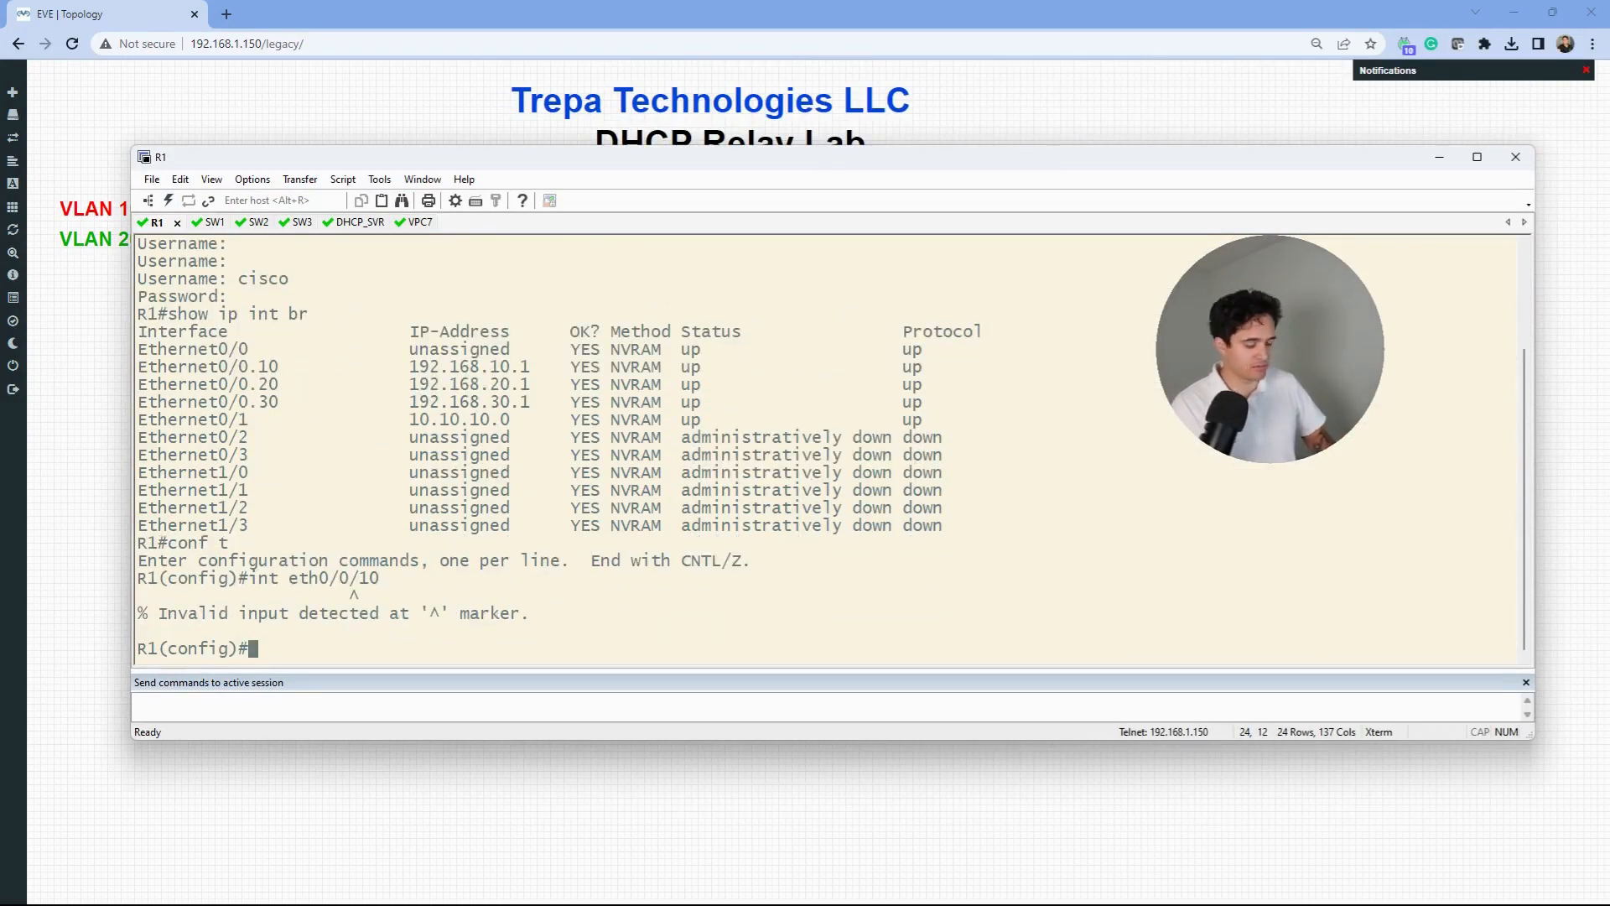
pyautogui.write('int eth0/')
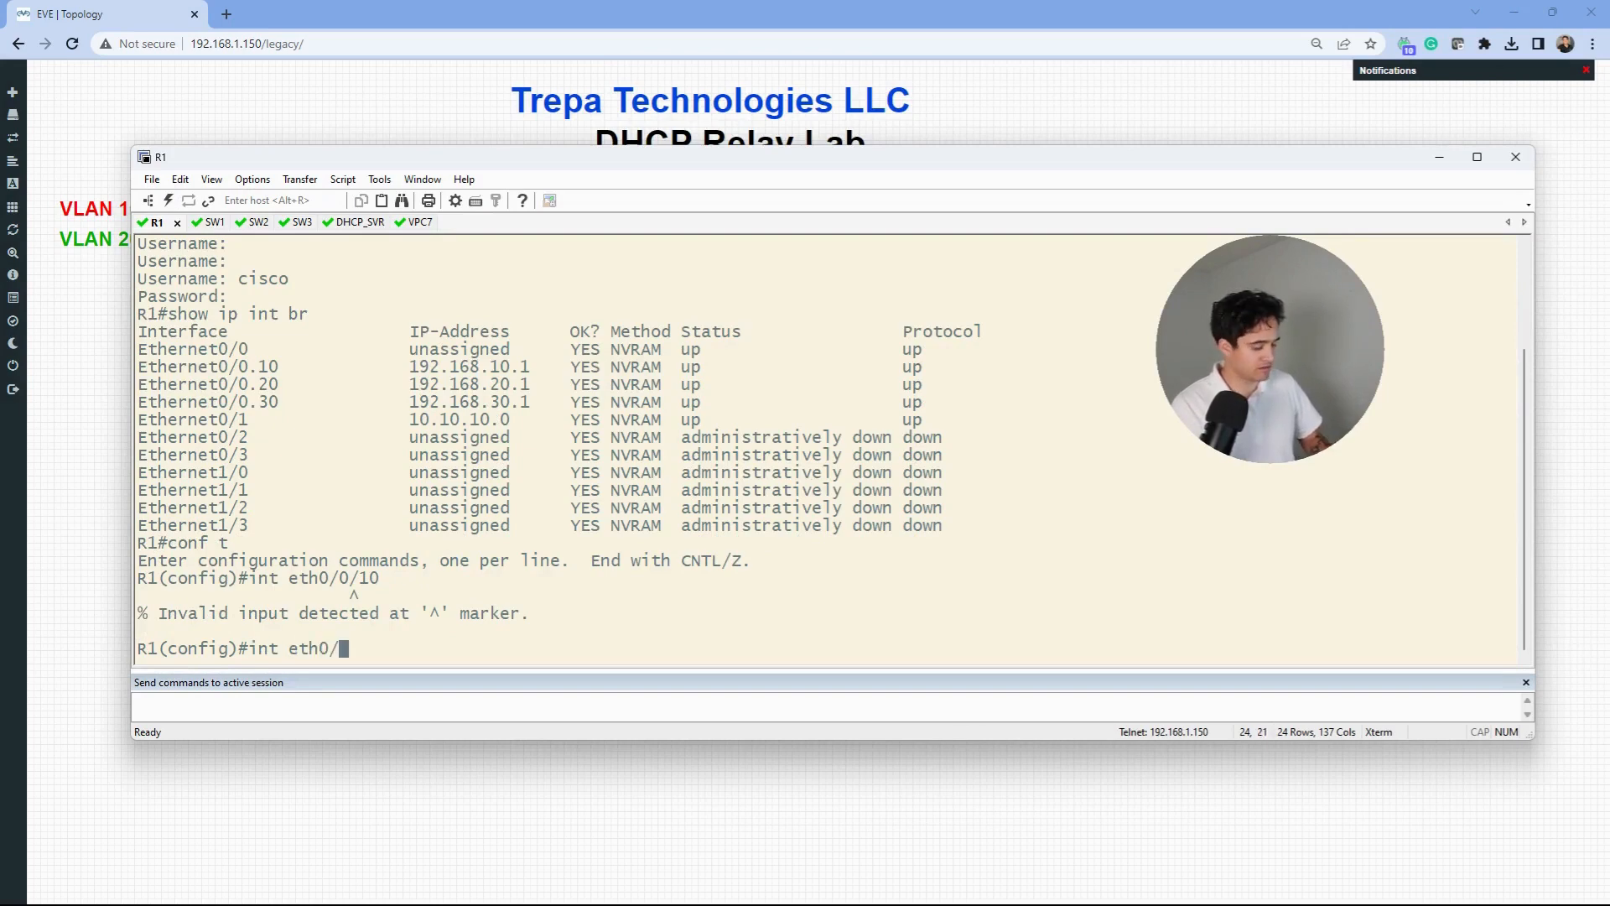
pyautogui.write('0.10')
pyautogui.press('Return')
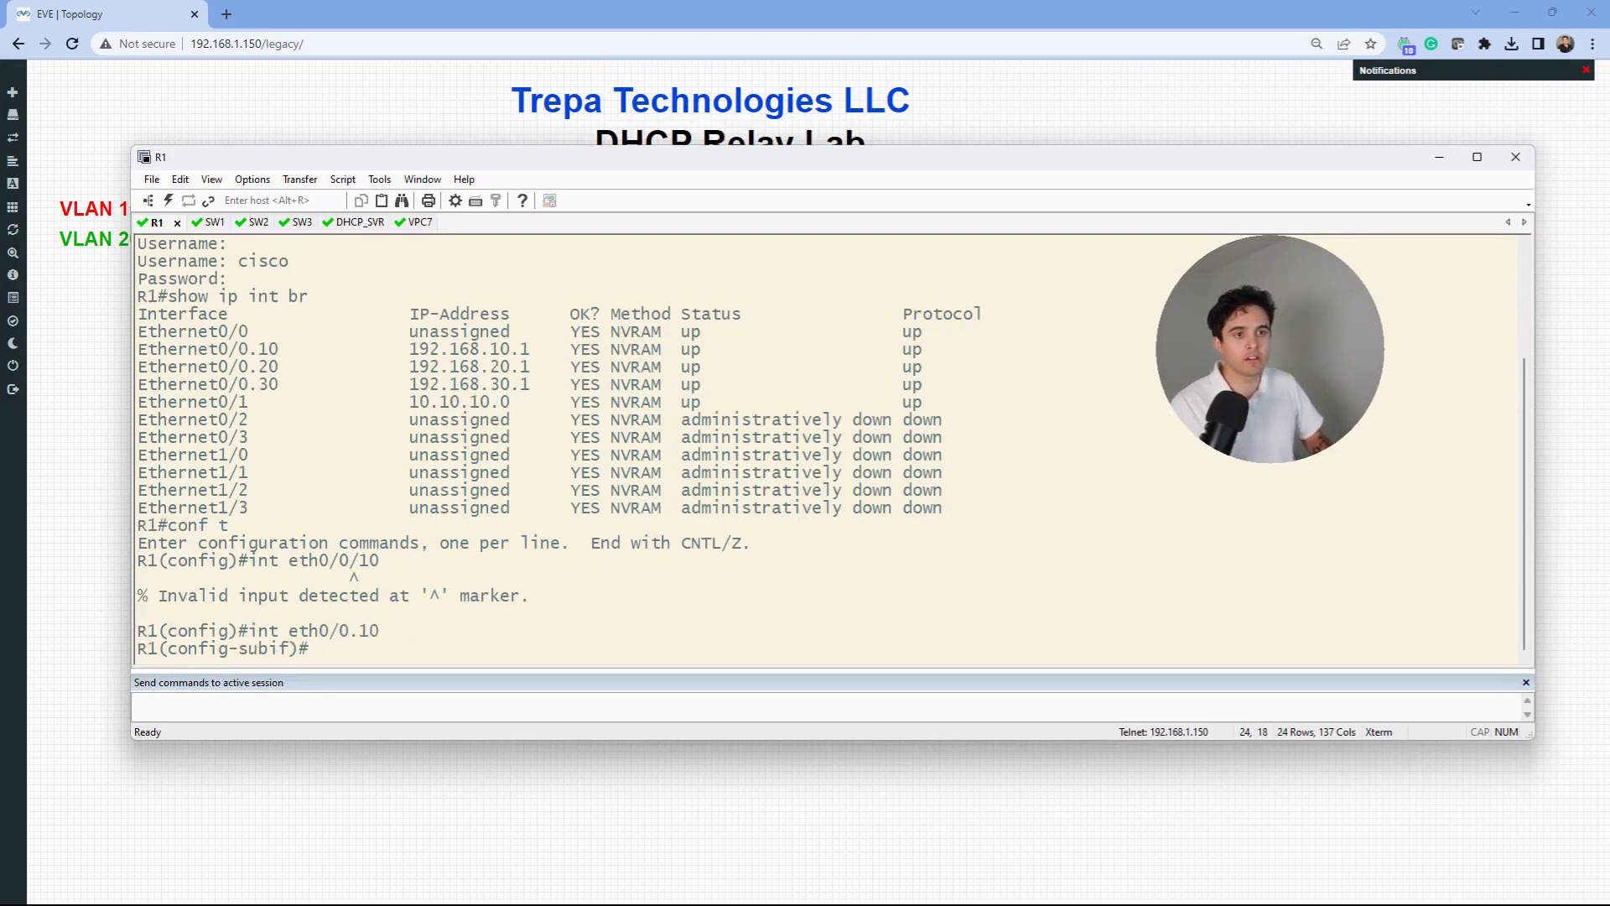
pyautogui.write('ip hel?')
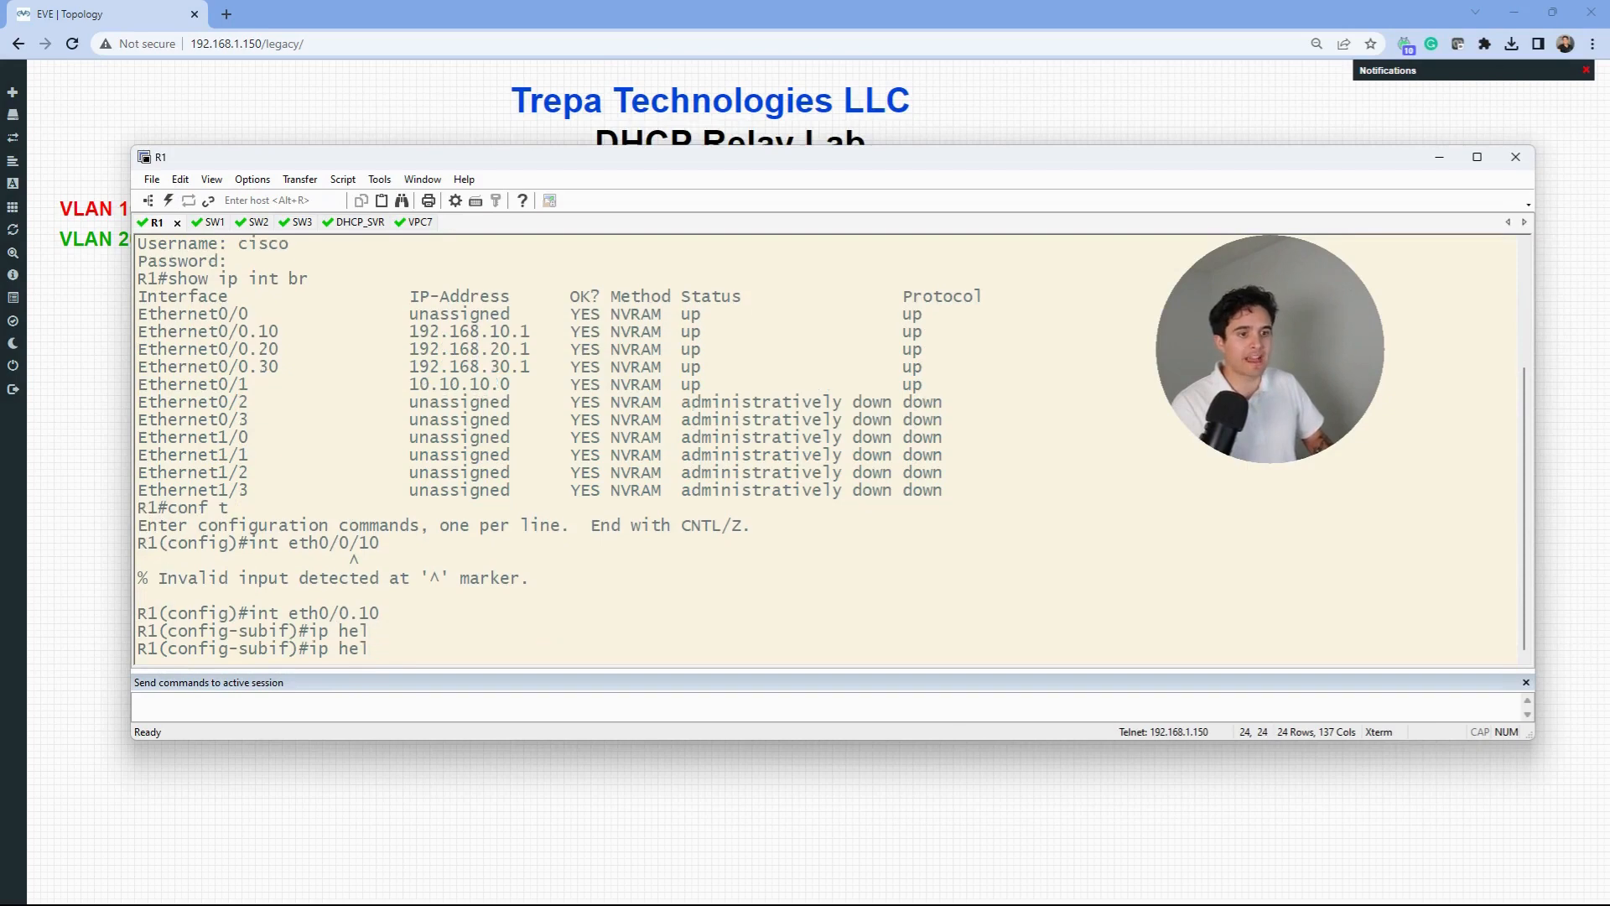
pyautogui.press('Tab')
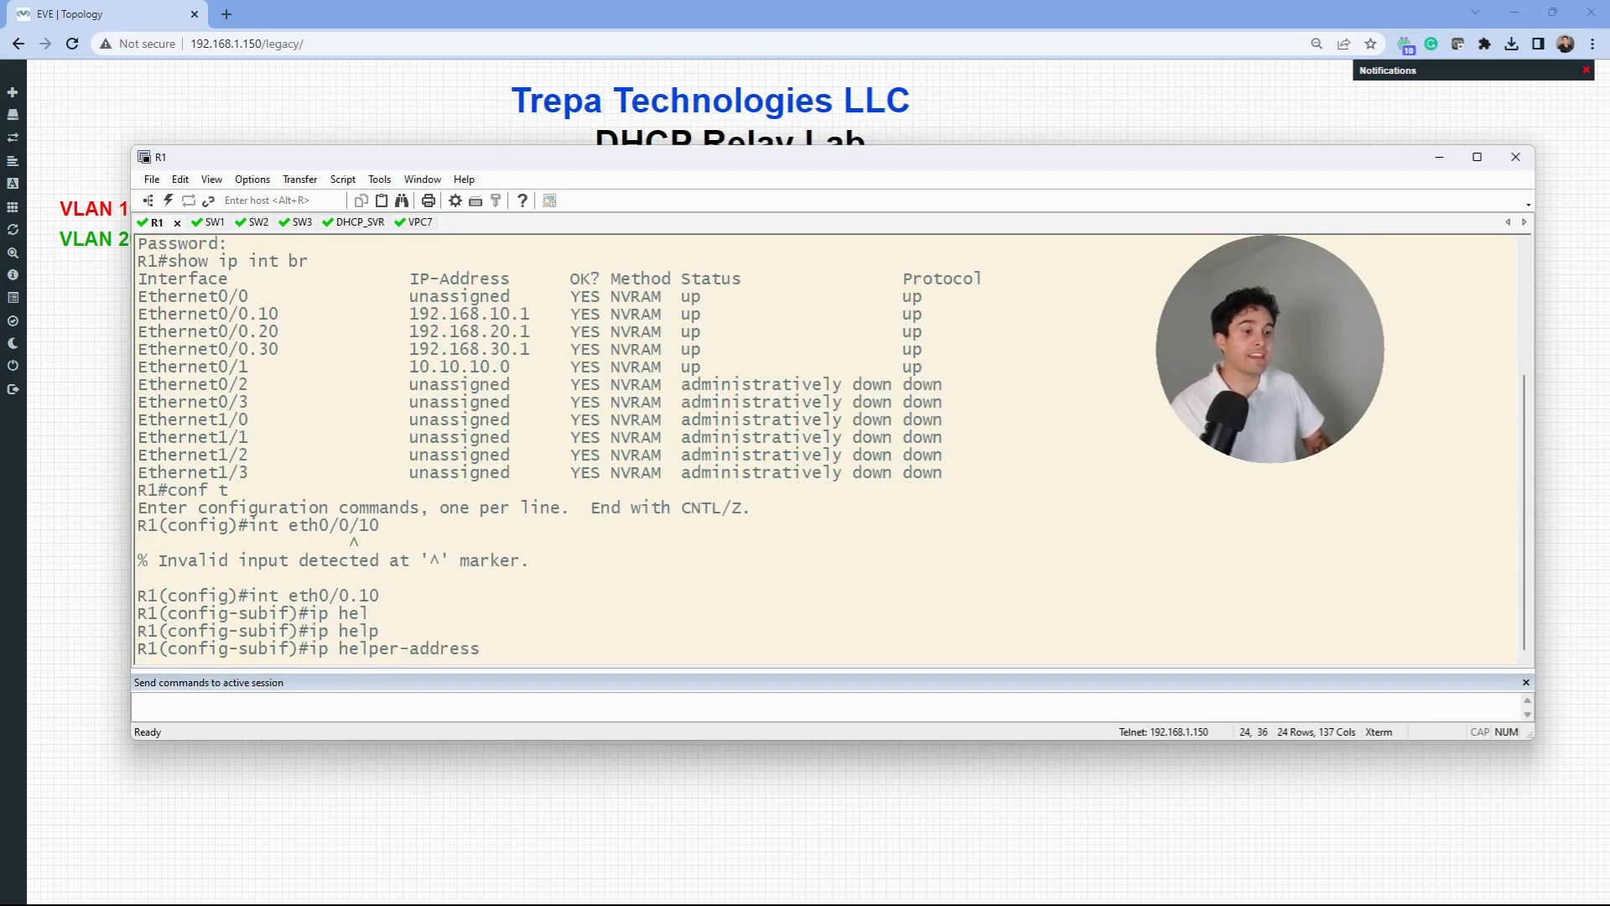
pyautogui.write('10.10.10.1')
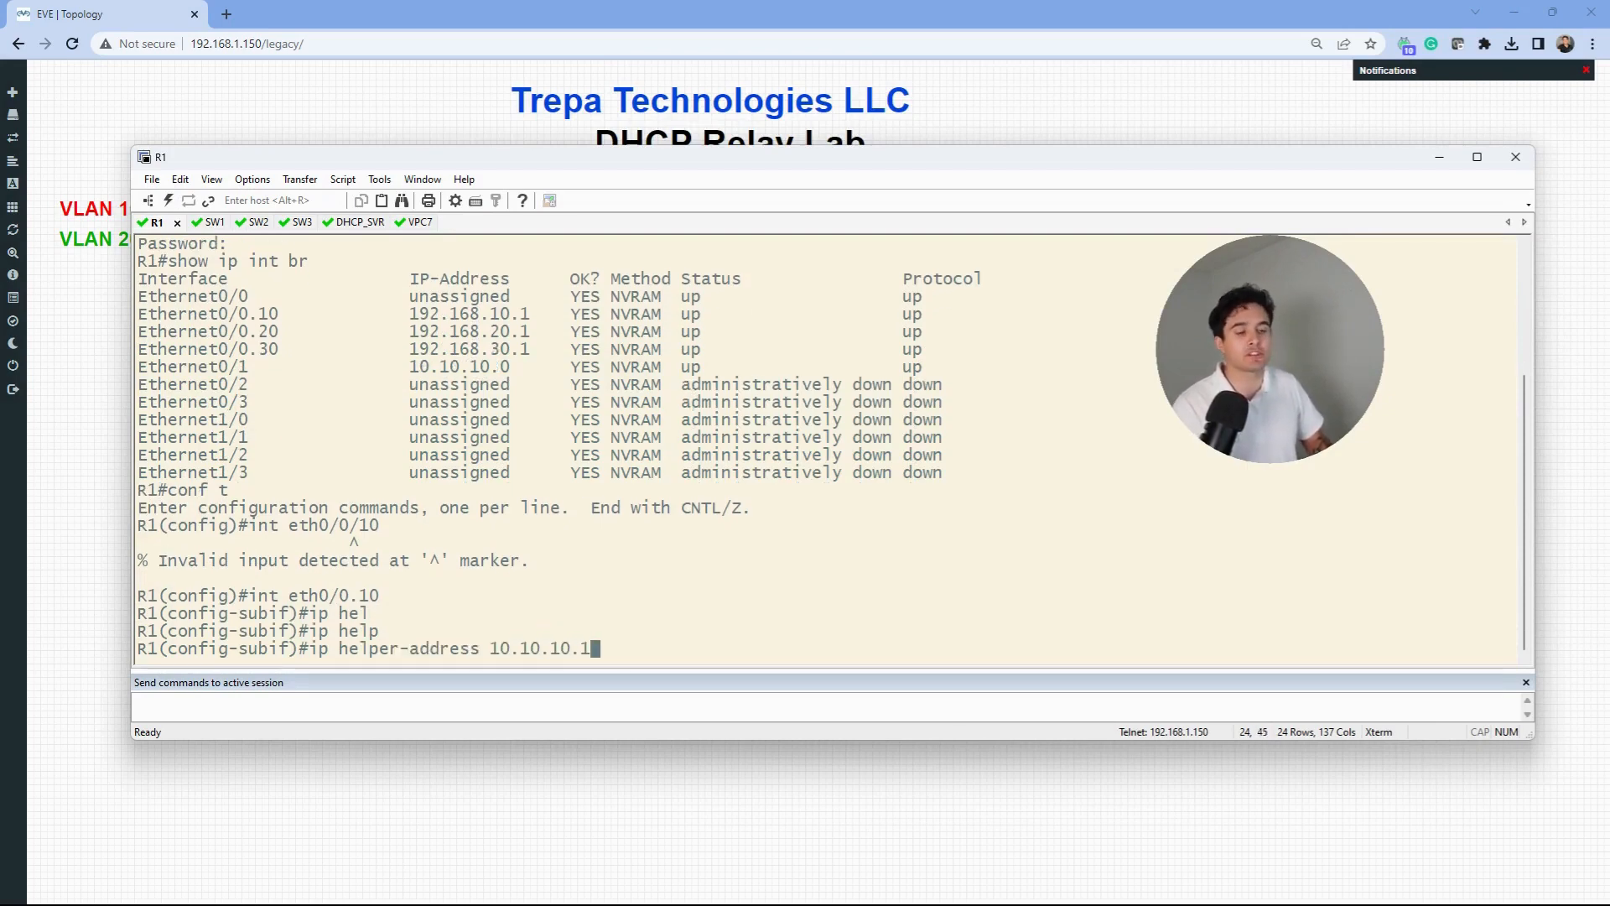
pyautogui.press('Return')
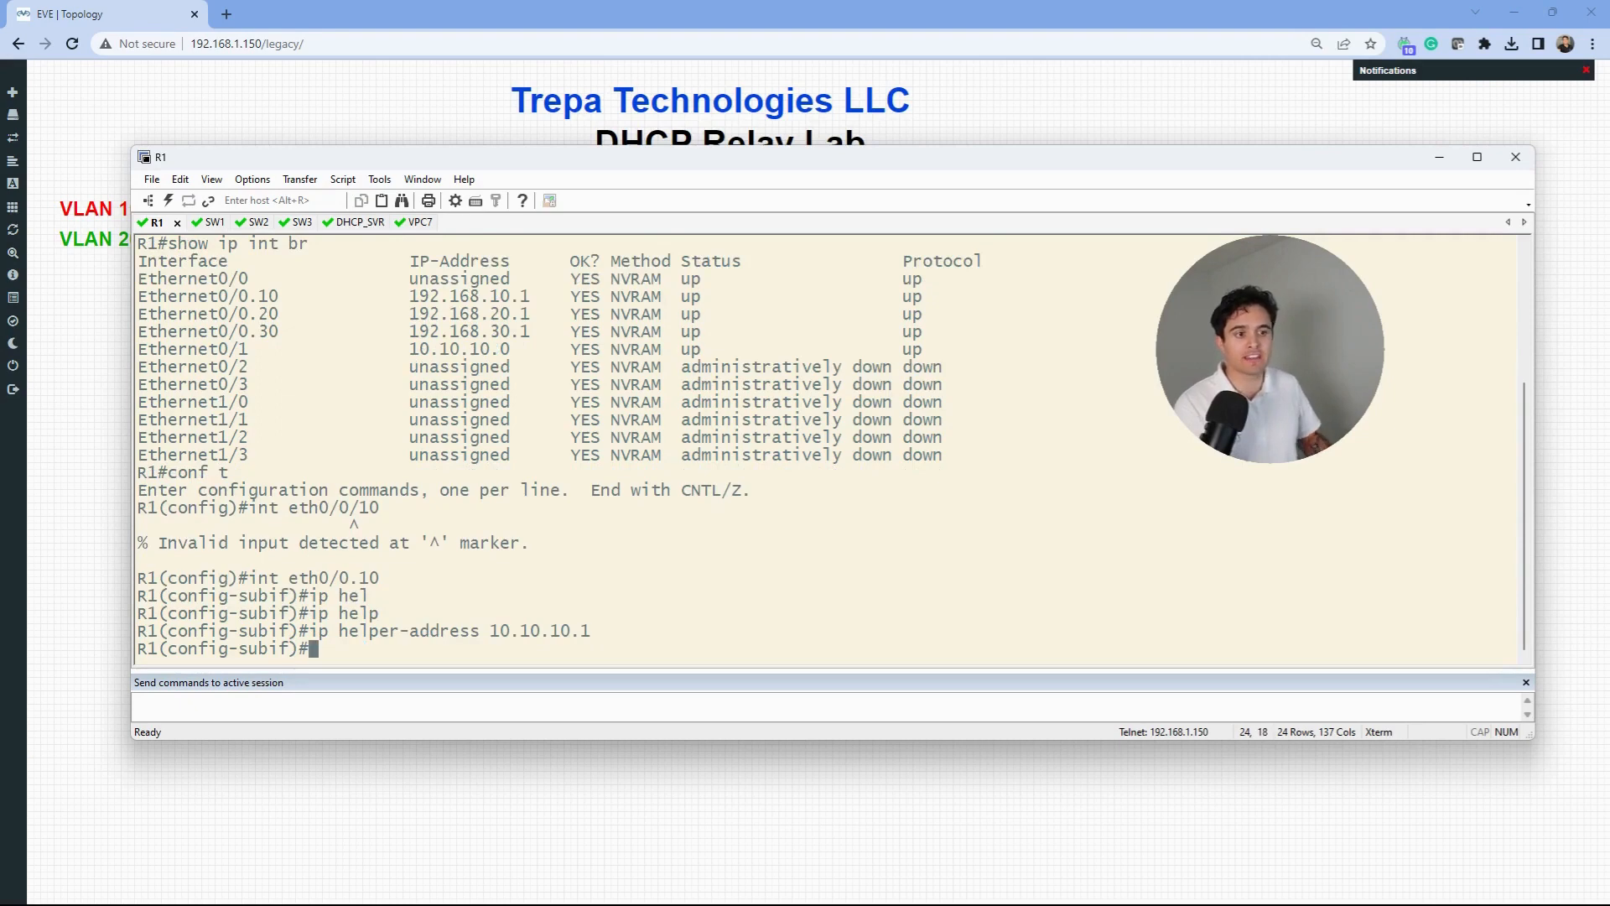
# - Apply the same helper address 10.10.10.1 to subinterface Ethernet0/0.20
pyautogui.press('Up')
pyautogui.press('Up')
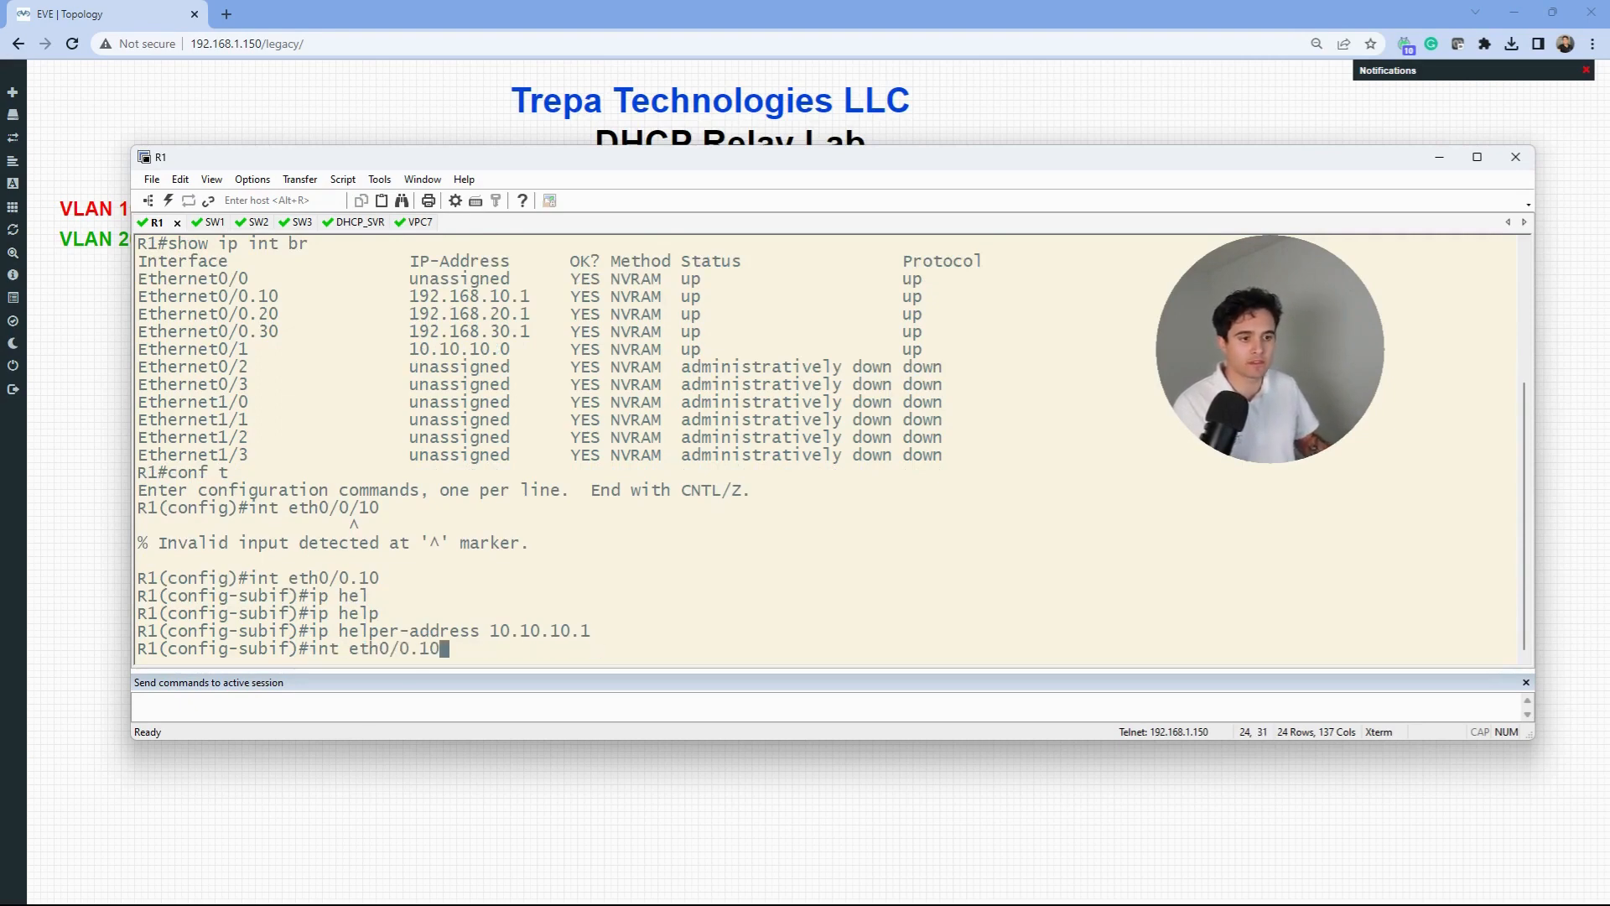
pyautogui.press('BackSpace')
pyautogui.press('BackSpace')
pyautogui.write('20')
pyautogui.press('Return')
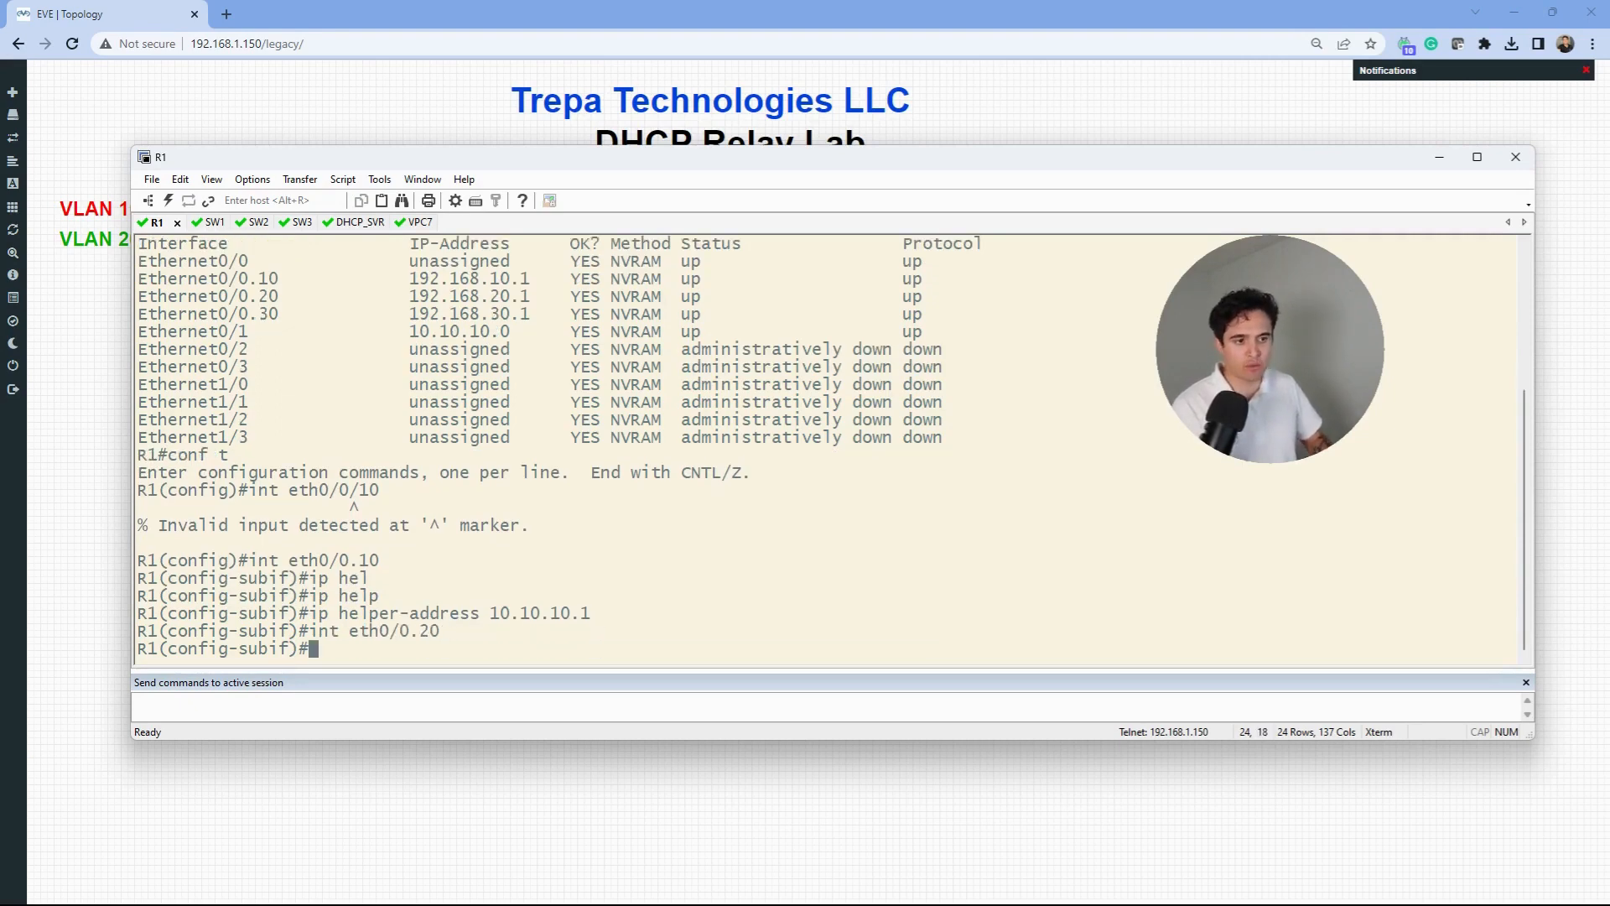
pyautogui.press('Up')
pyautogui.press('Up')
pyautogui.press('Return')
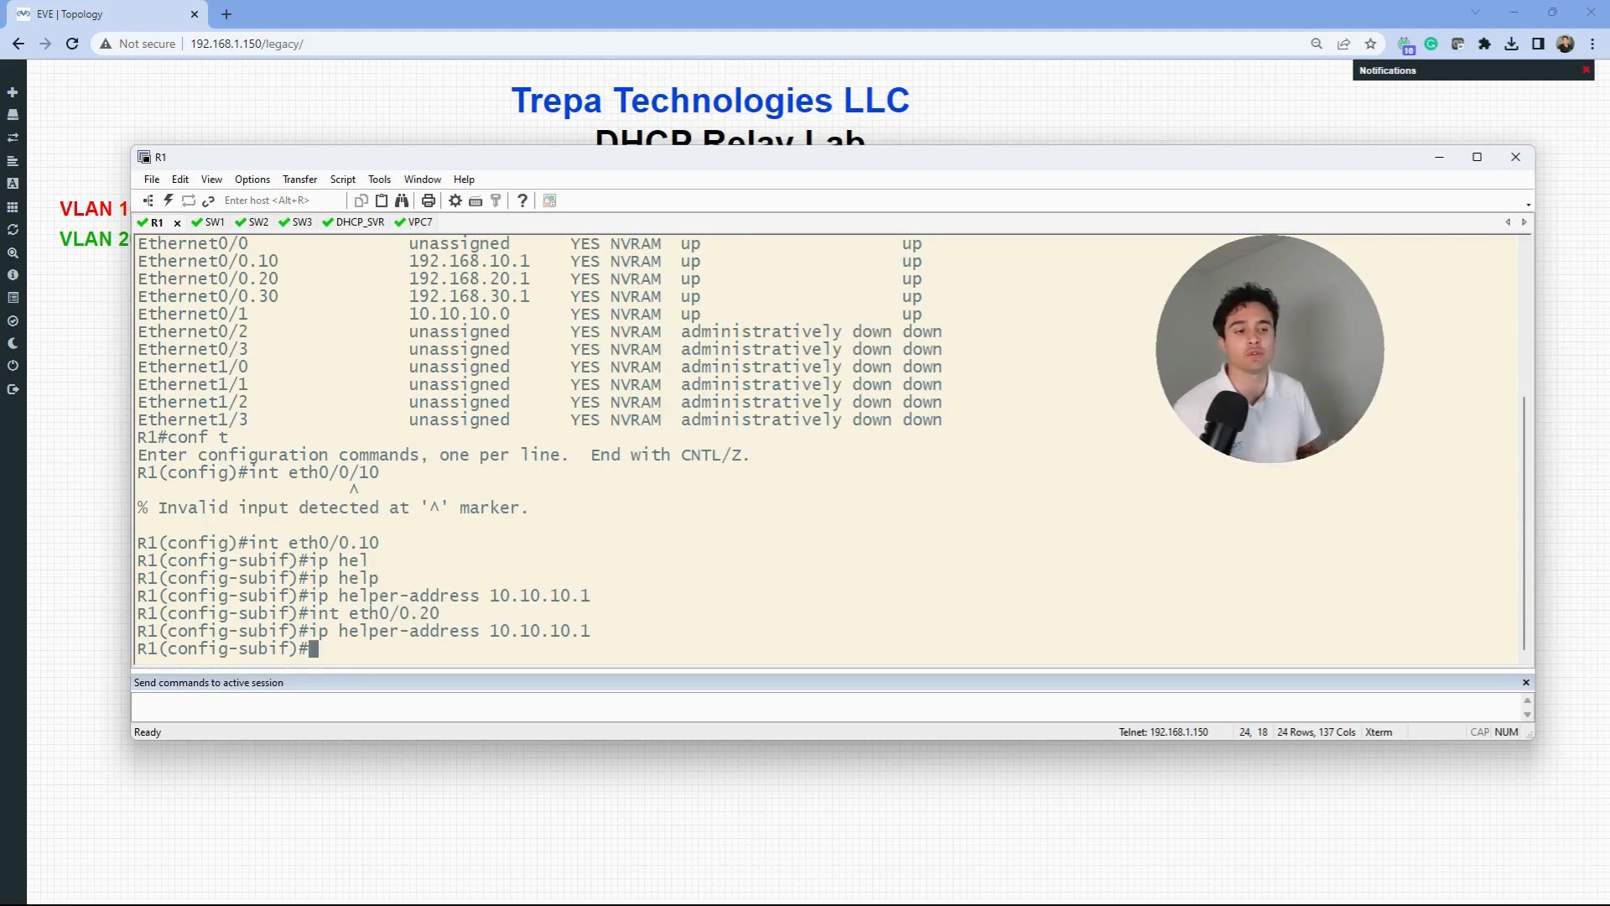
# - Run ip dhcp on VPC7 to lease 192.168.10.2/24, gateway 192.168.10.1, then switch to DHCP_SVR
pyautogui.click(417, 222)
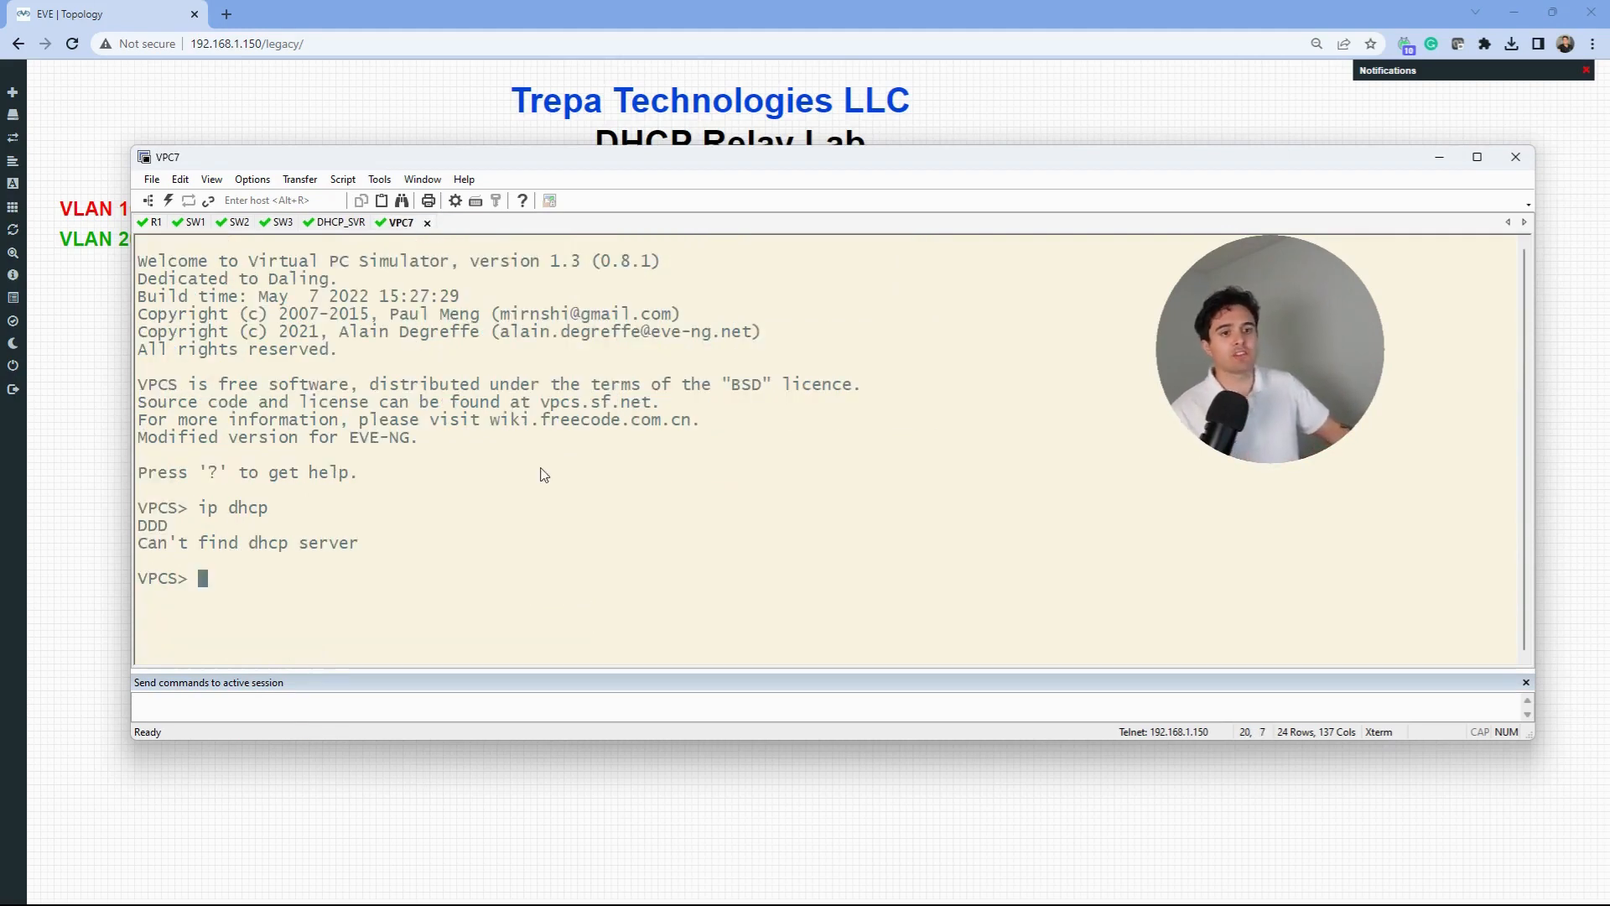
pyautogui.write('ip dhcp')
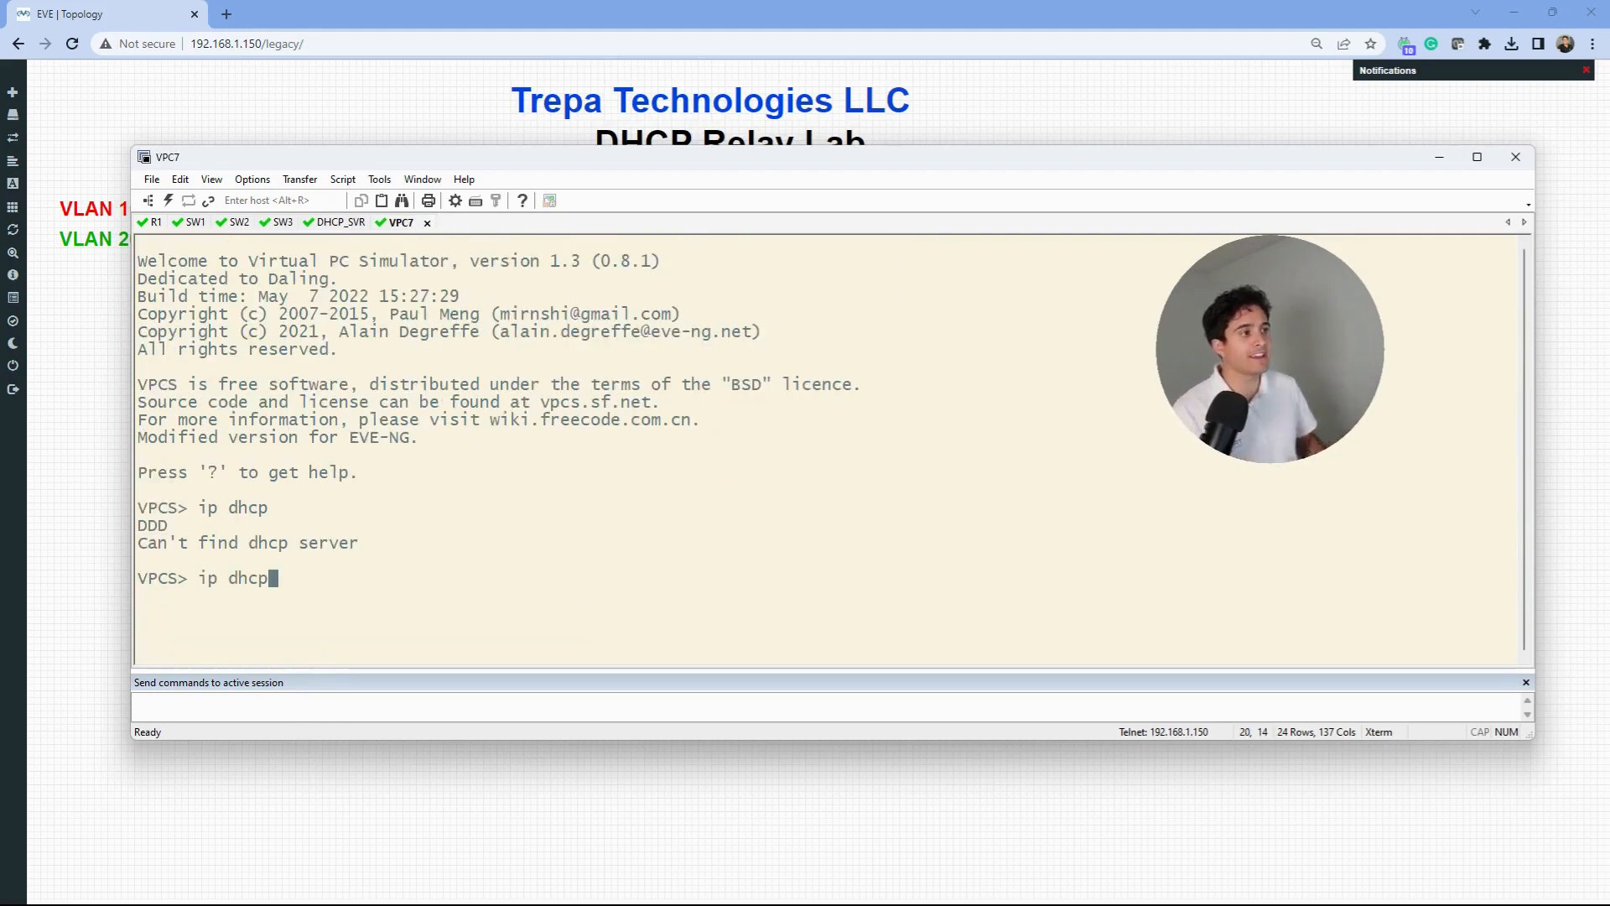
pyautogui.press('Return')
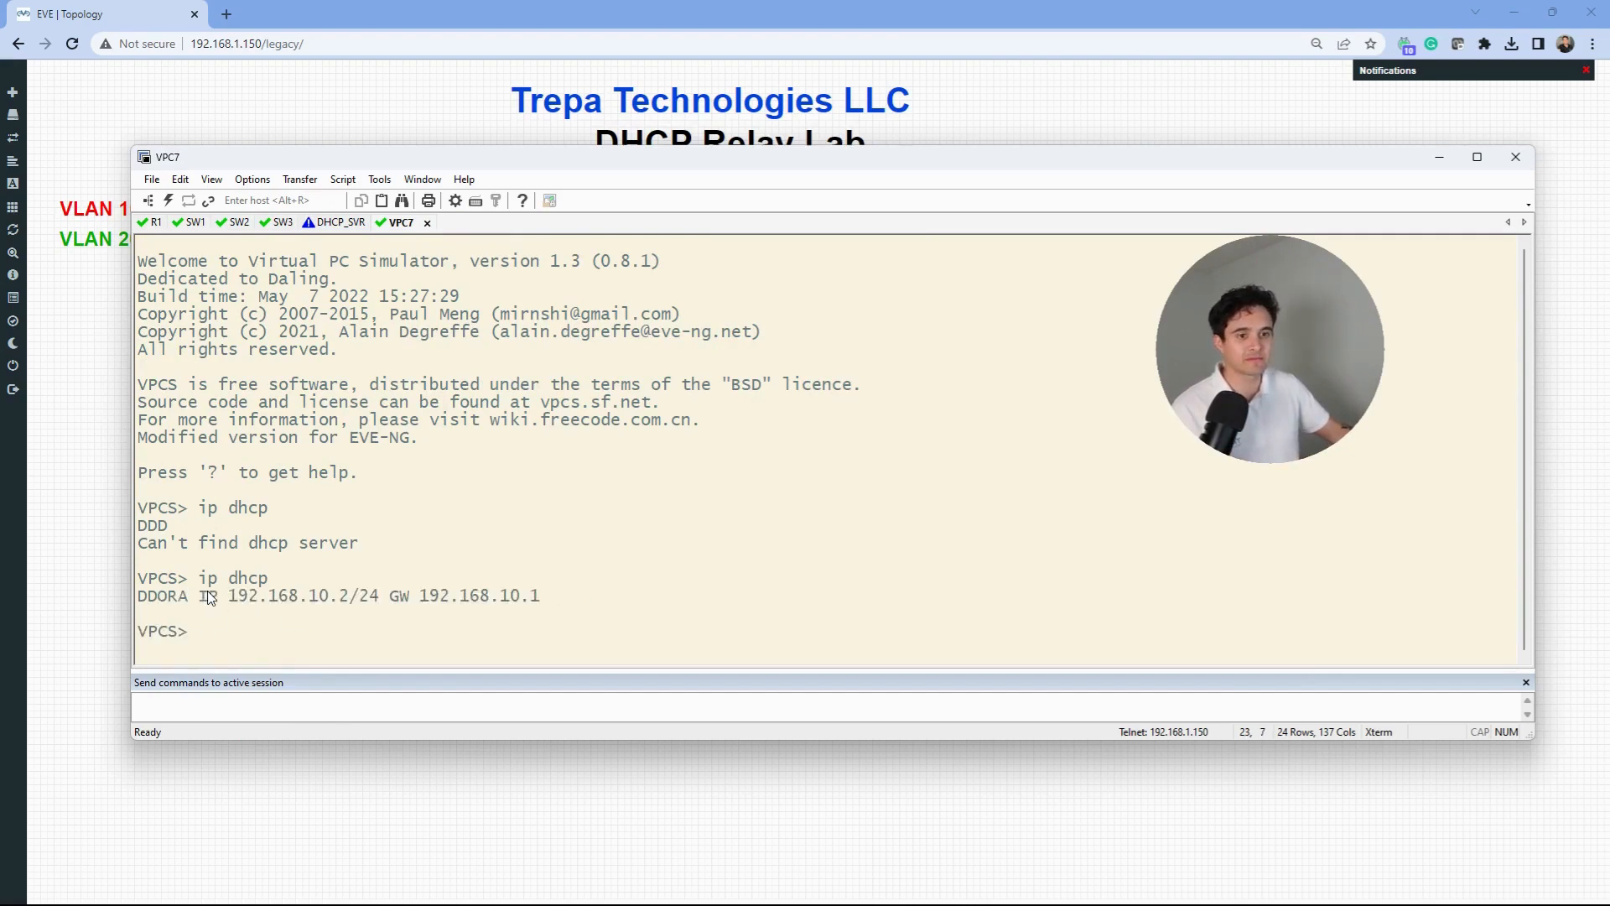
pyautogui.moveTo(361, 598); pyautogui.dragTo(249, 598)
pyautogui.click(329, 223)
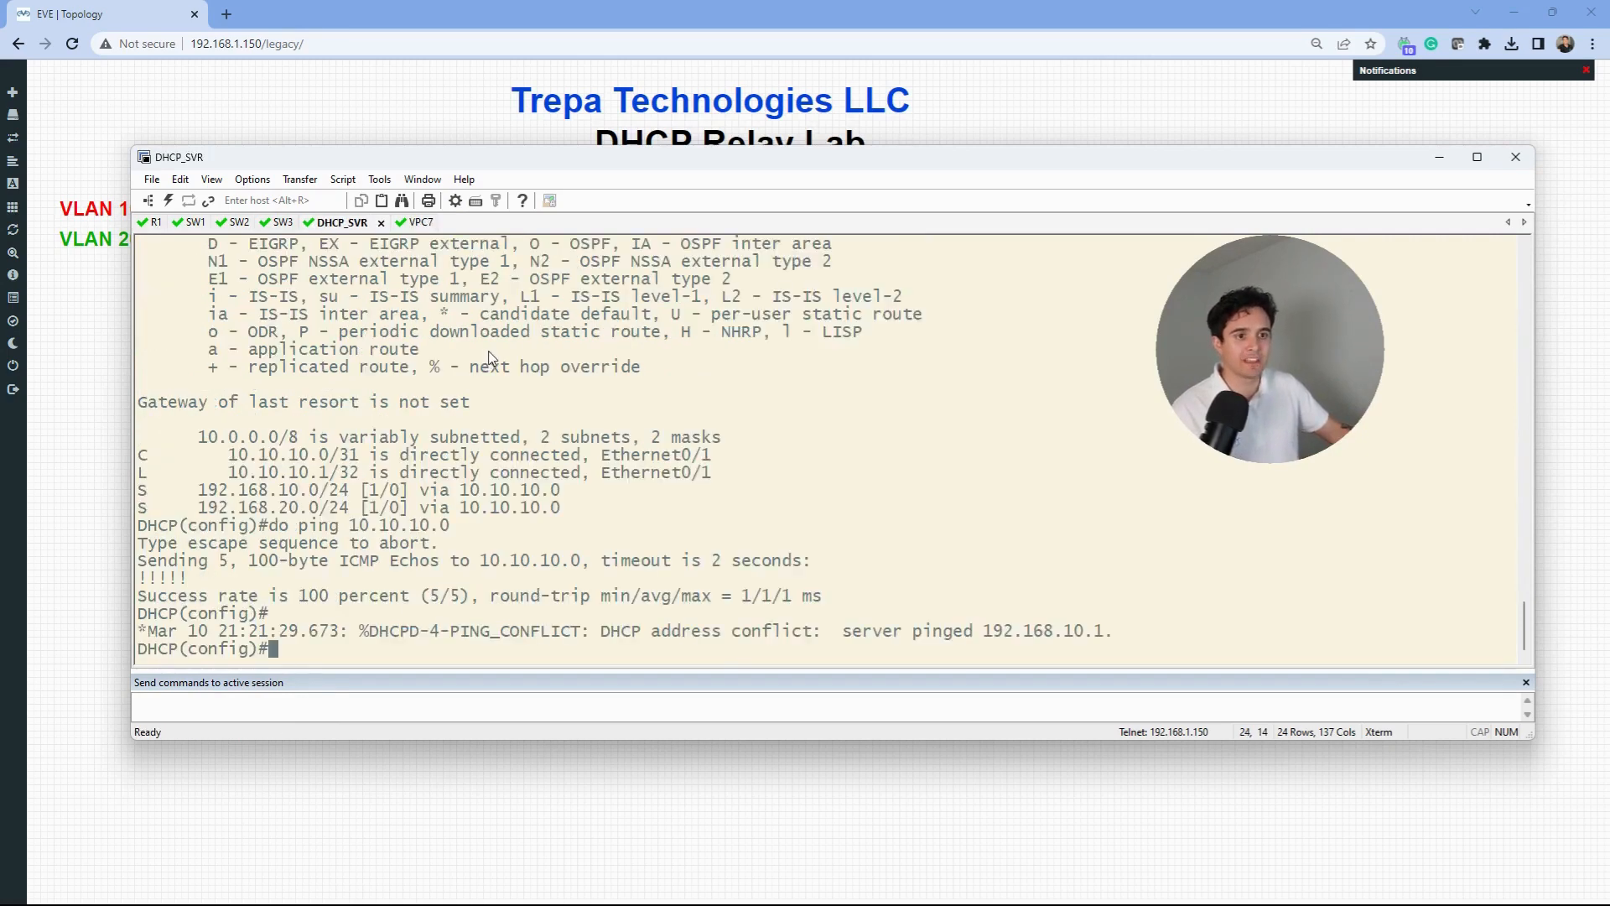
pyautogui.write('do show ip')
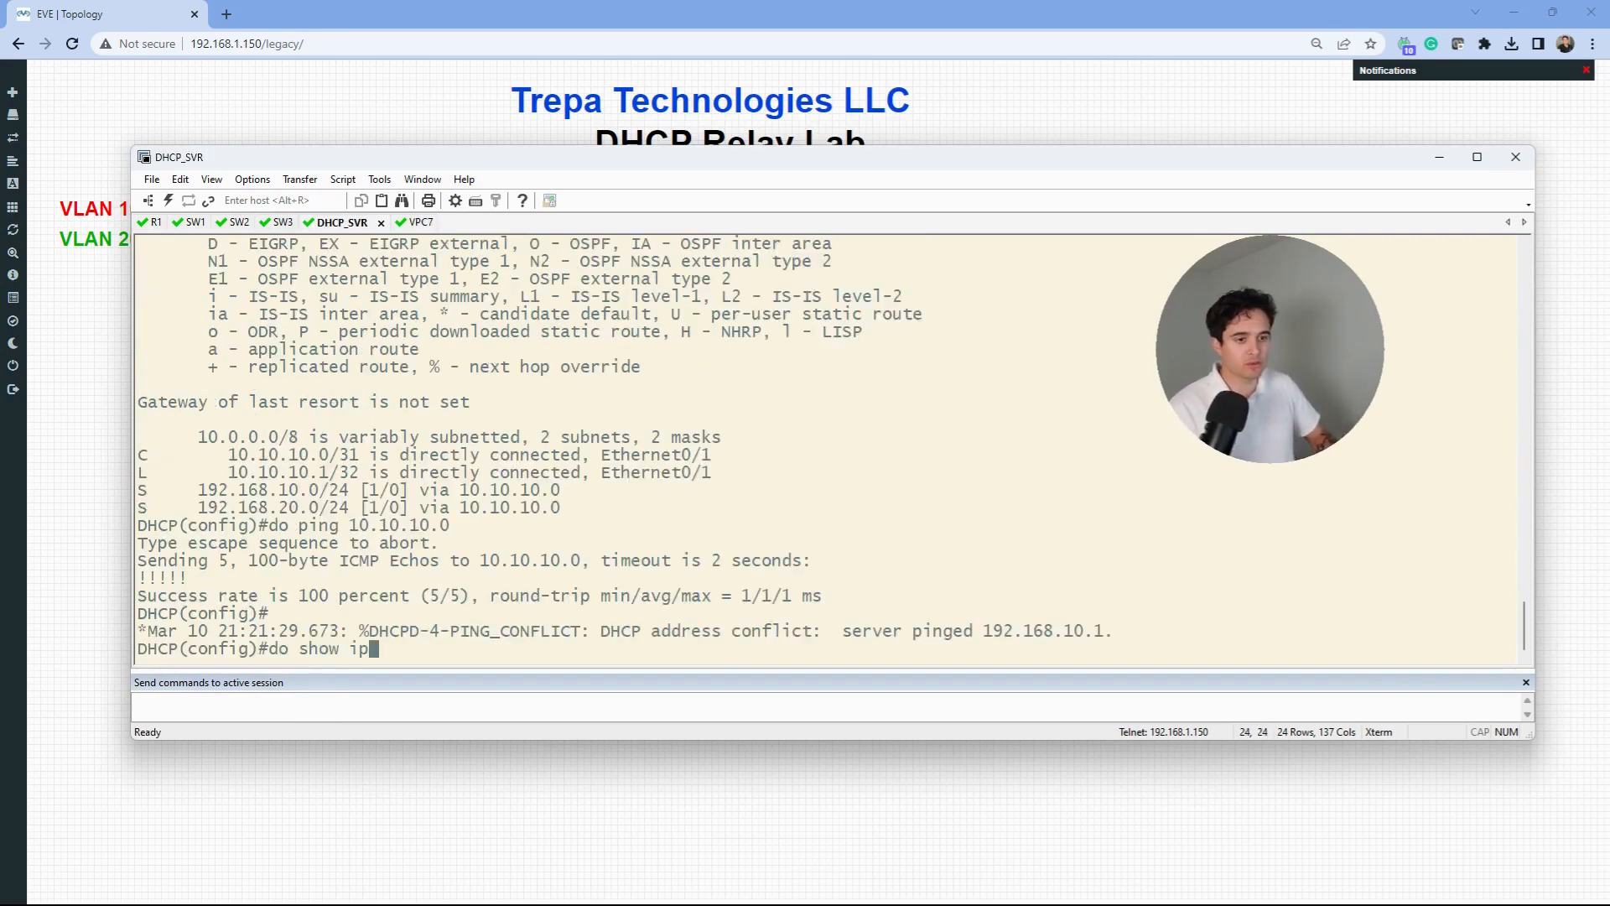
pyautogui.write(' dhcp bin')
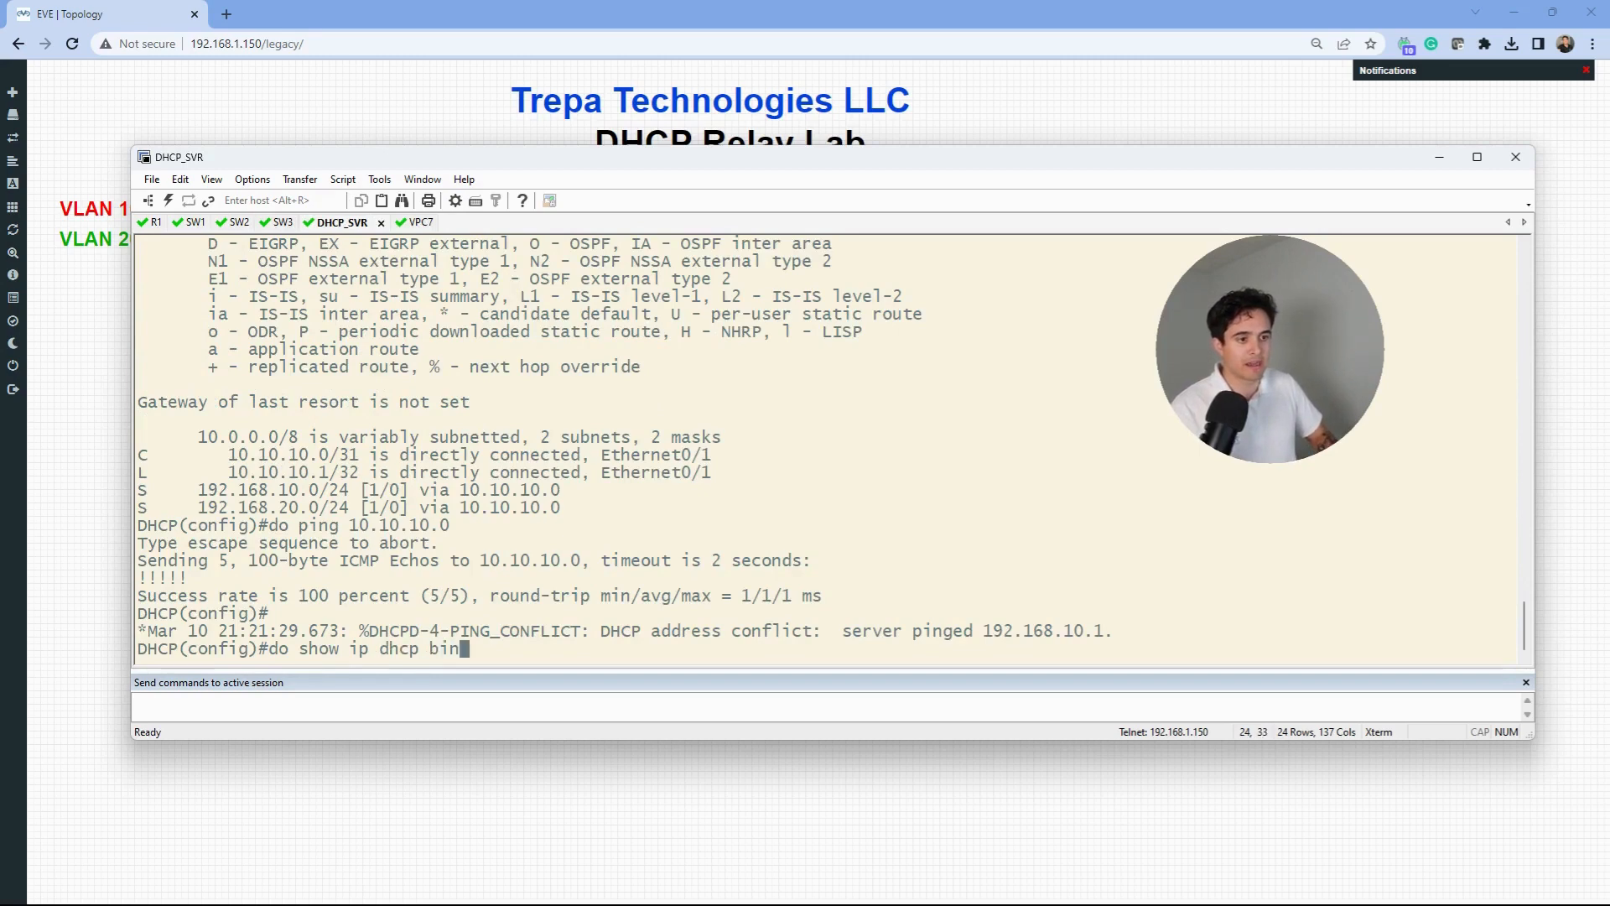
# - List DHCP_SVR's bindings and point out the conflicting address 192.168.10.1
pyautogui.press('Tab')
pyautogui.press('Return')
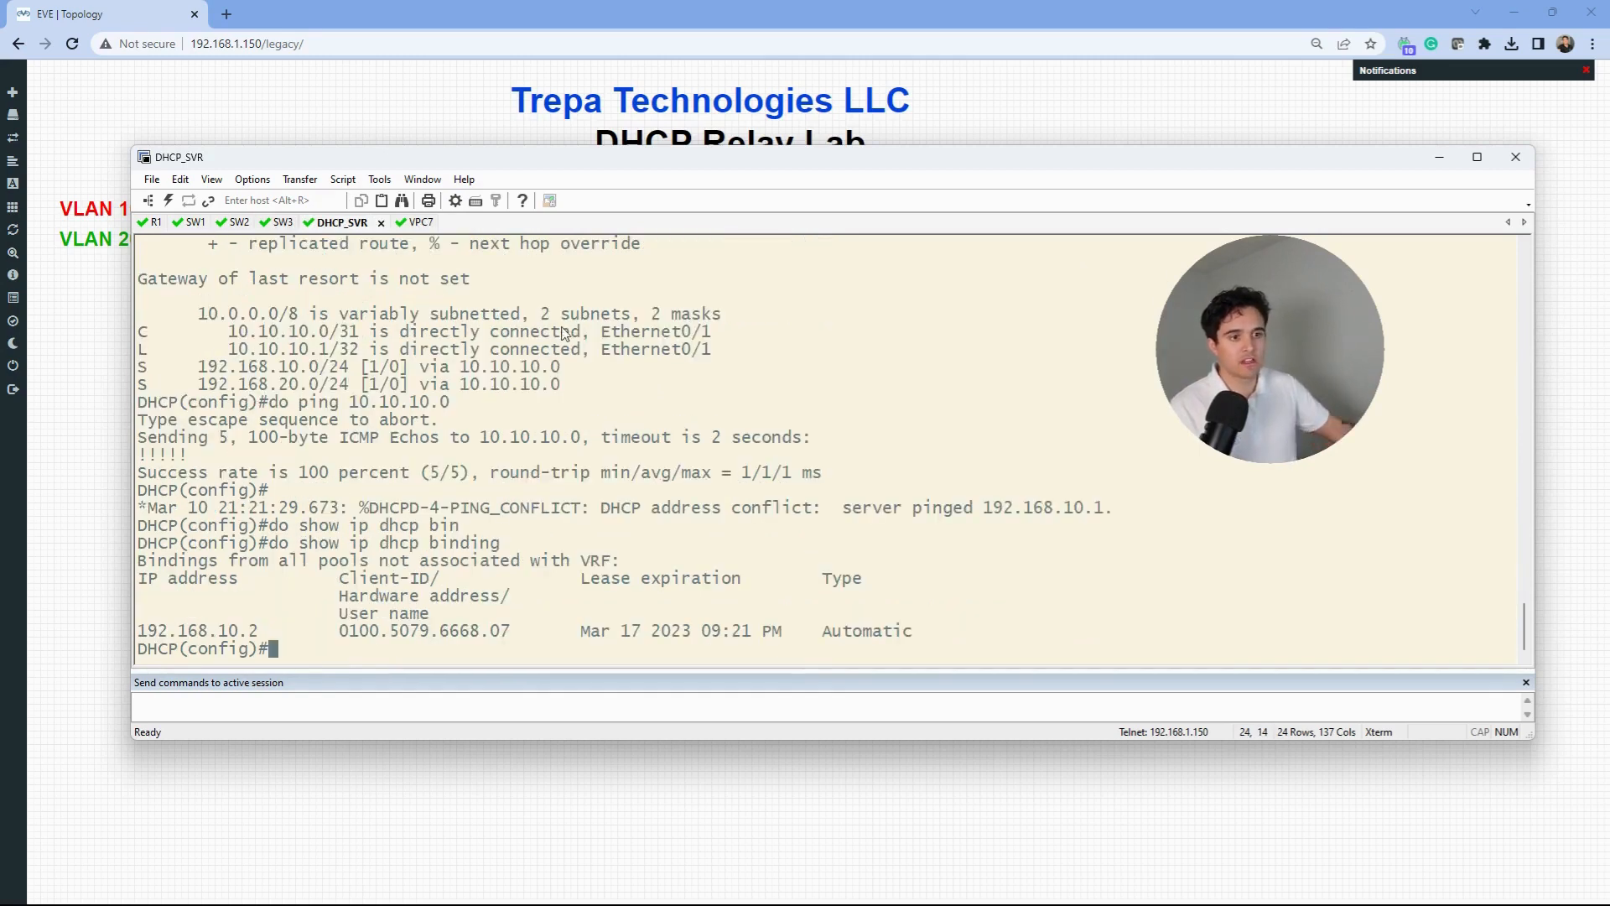
pyautogui.moveTo(1116, 513); pyautogui.dragTo(485, 513)
pyautogui.click(493, 597)
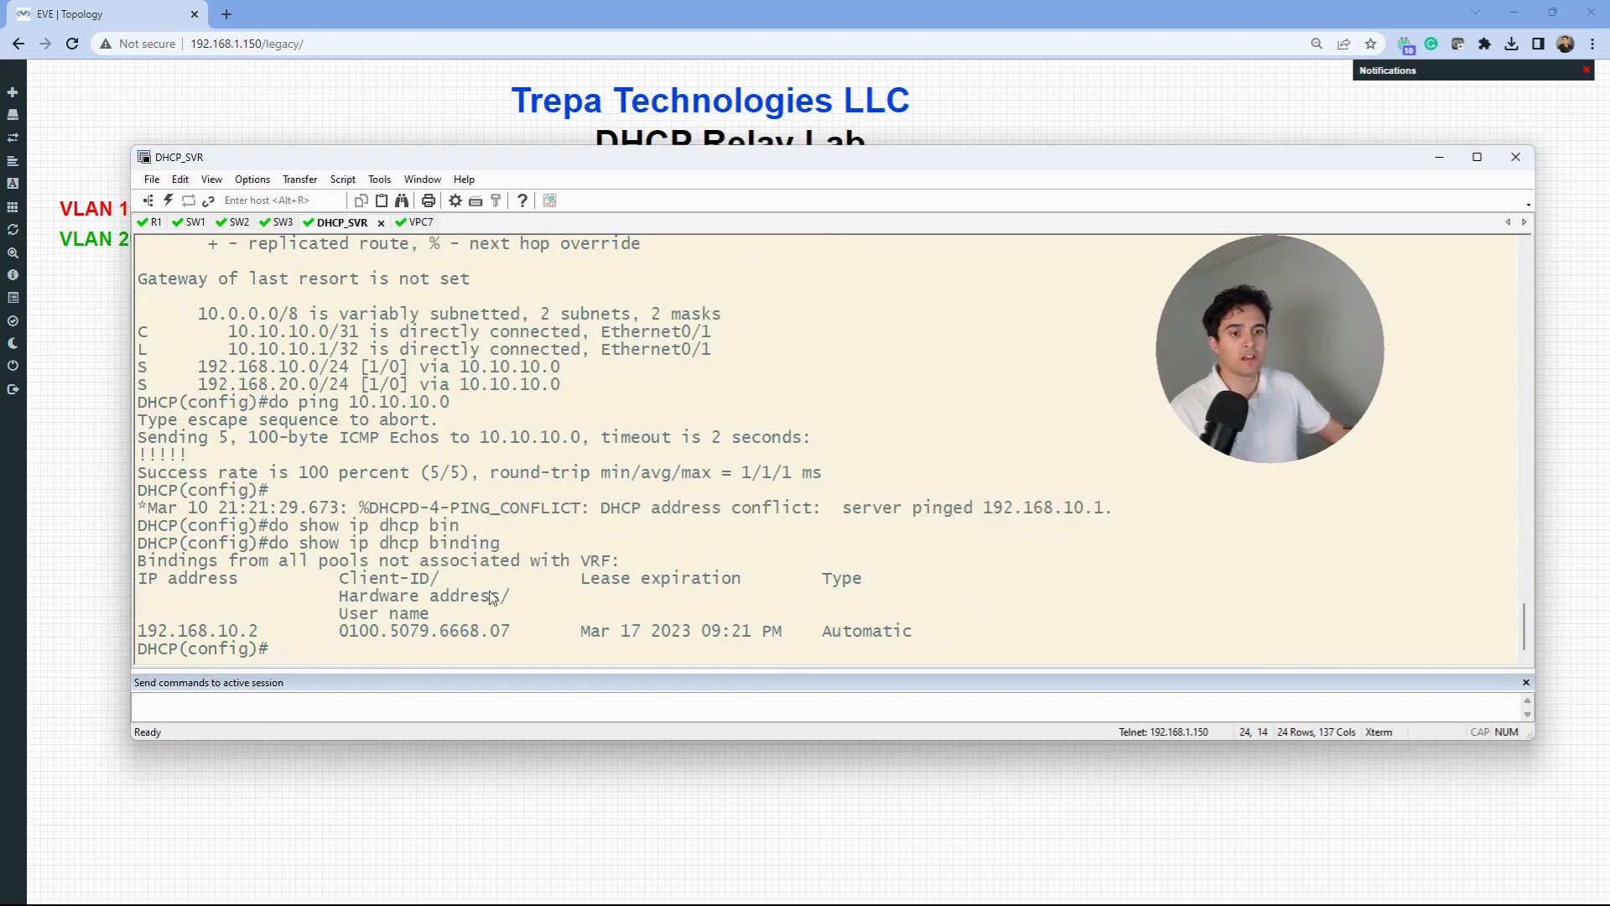
# - Exclude 192.168.10.1 from the pool with ip dhcp excluded-address 192.168.10.1
pyautogui.write('conf')
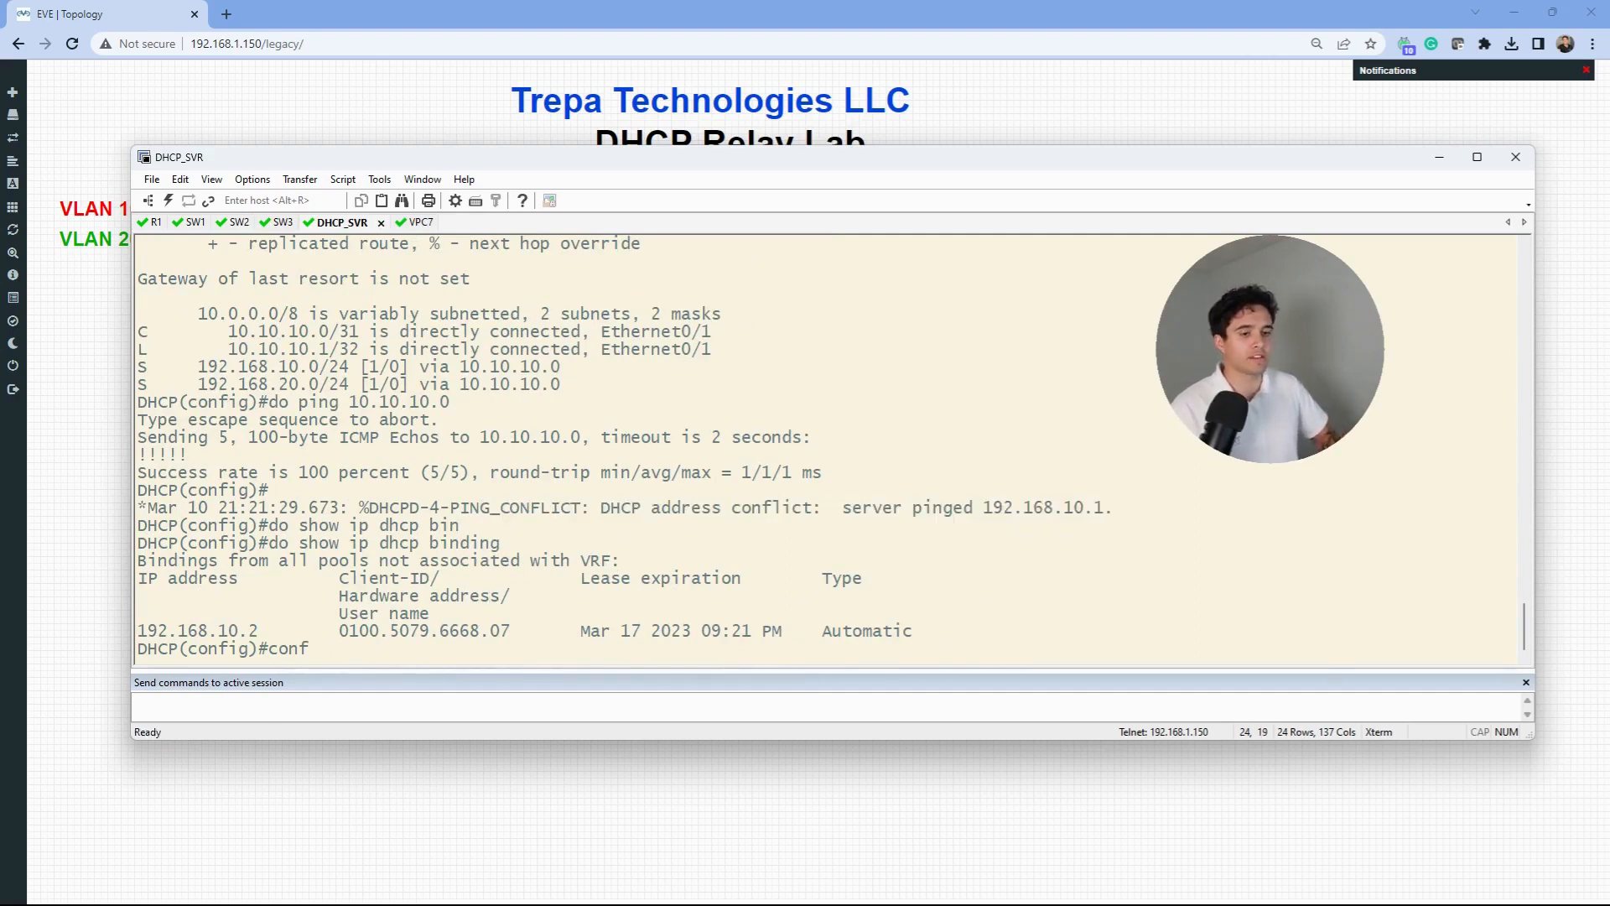
pyautogui.press('BackSpace')
pyautogui.press('BackSpace')
pyautogui.press('BackSpace')
pyautogui.press('BackSpace')
pyautogui.write('ip dhcp')
pyautogui.press('Tab')
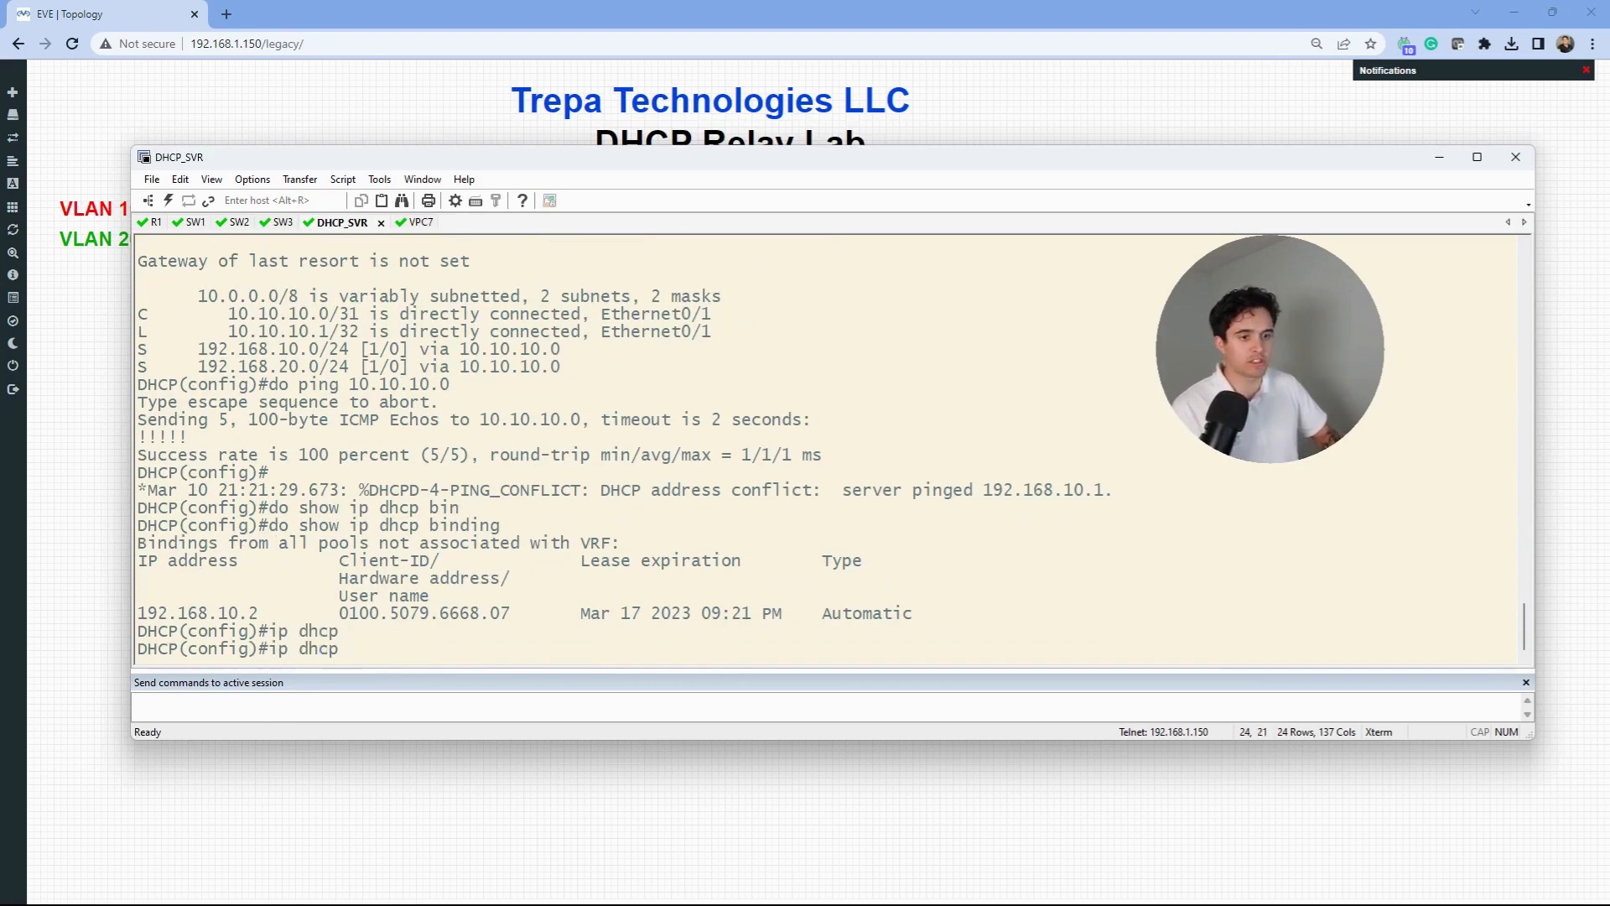
pyautogui.write('ex')
pyautogui.press('Tab')
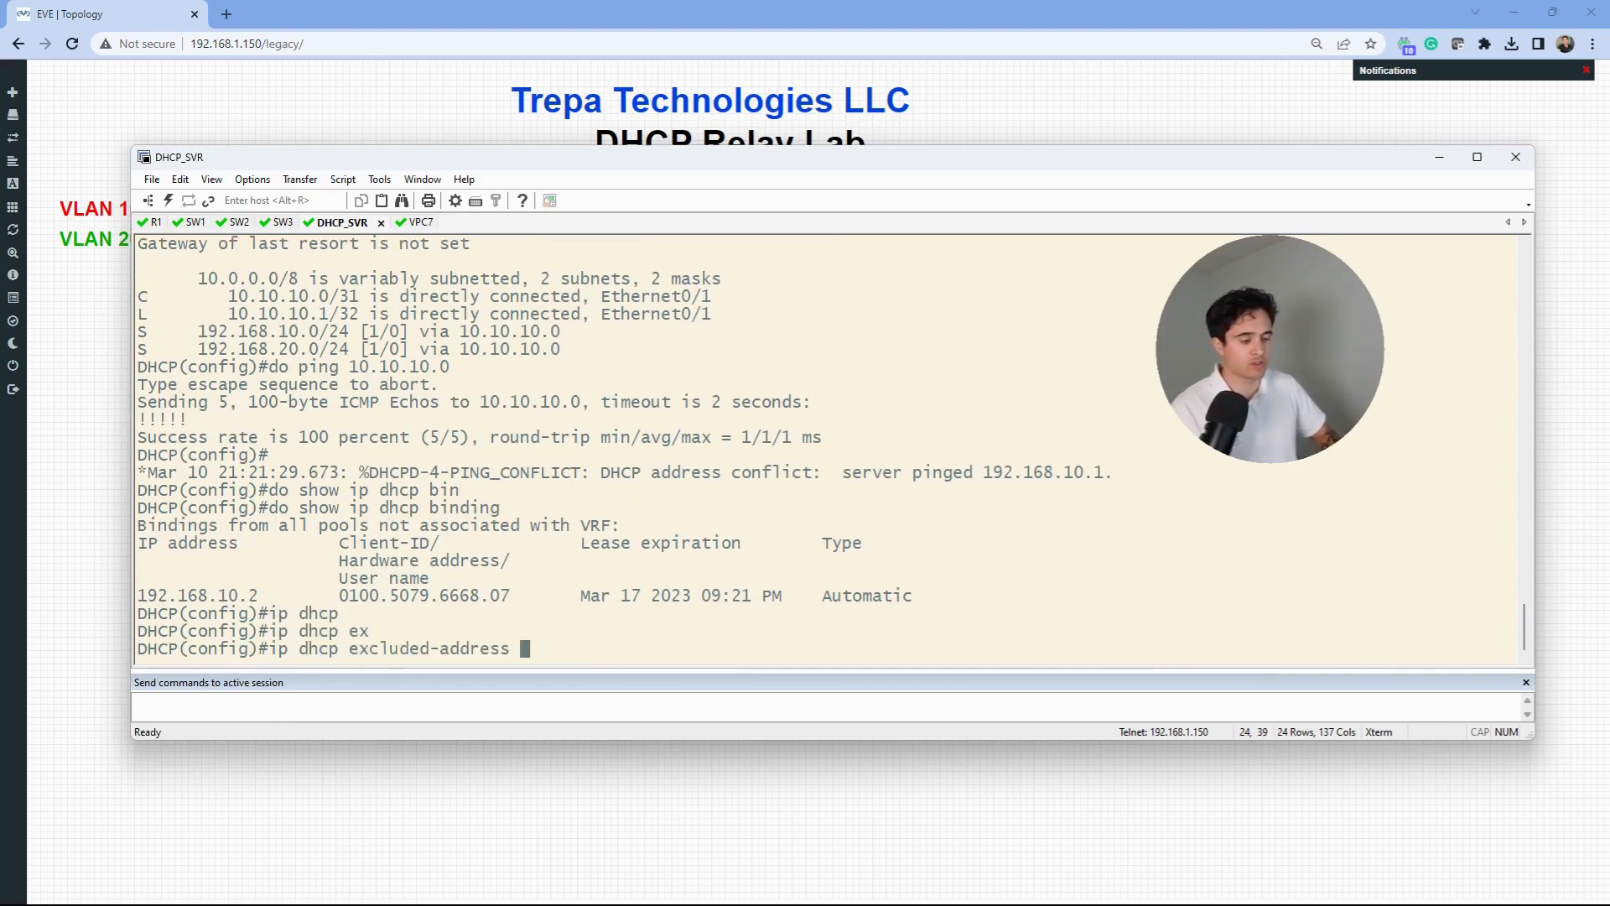
pyautogui.write('192.168.10.1')
pyautogui.press('Return')
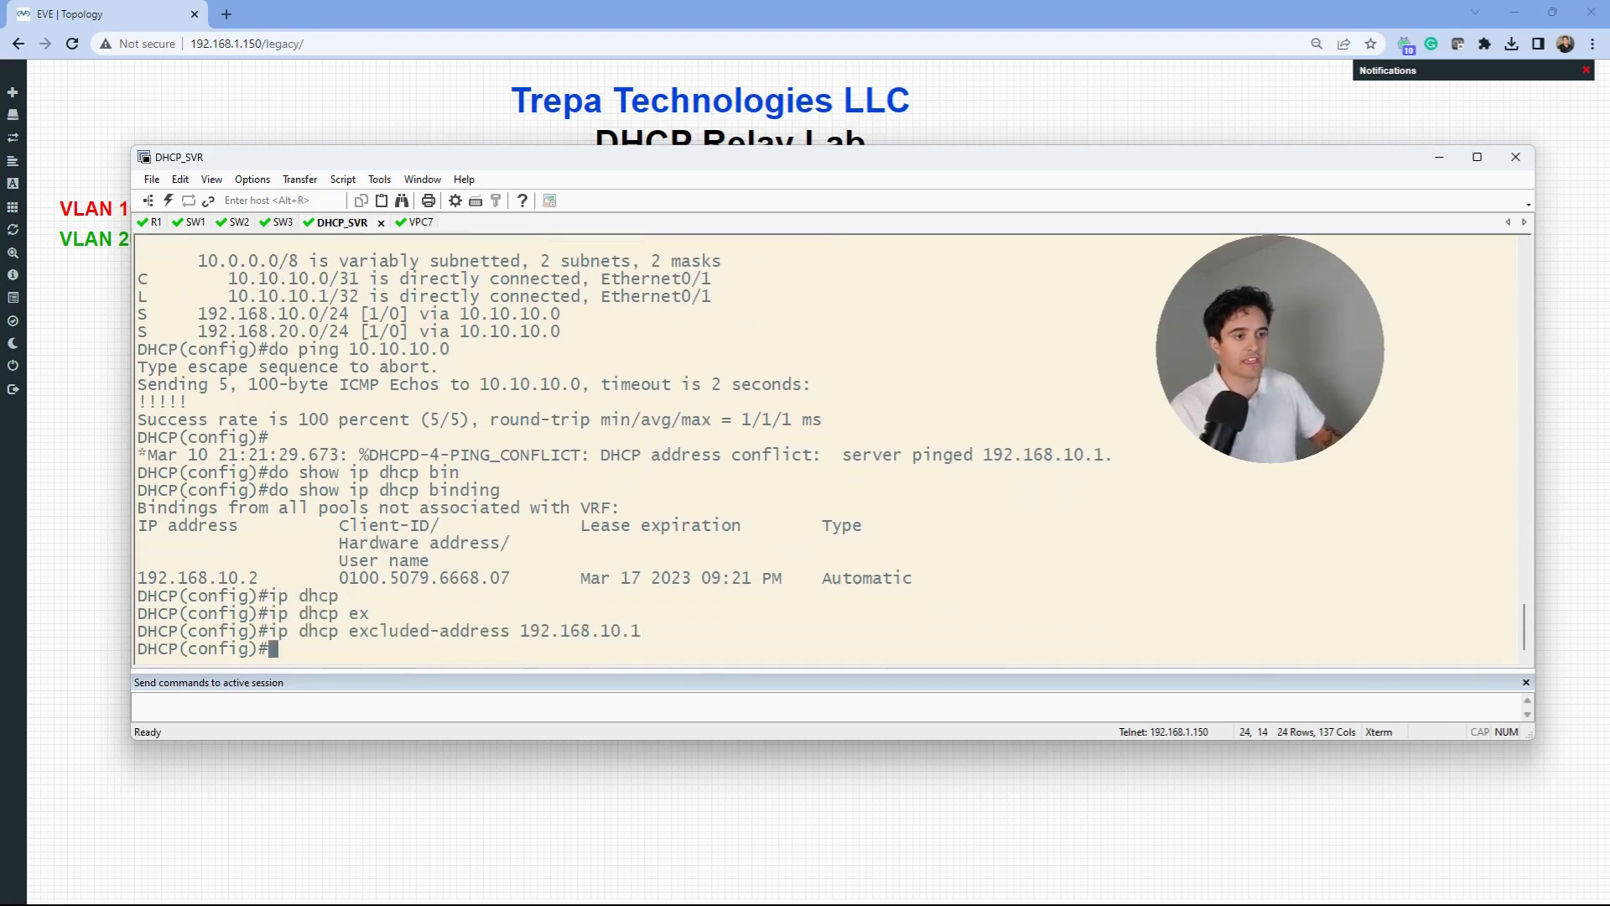
pyautogui.moveTo(579, 166); pyautogui.dragTo(588, 448)
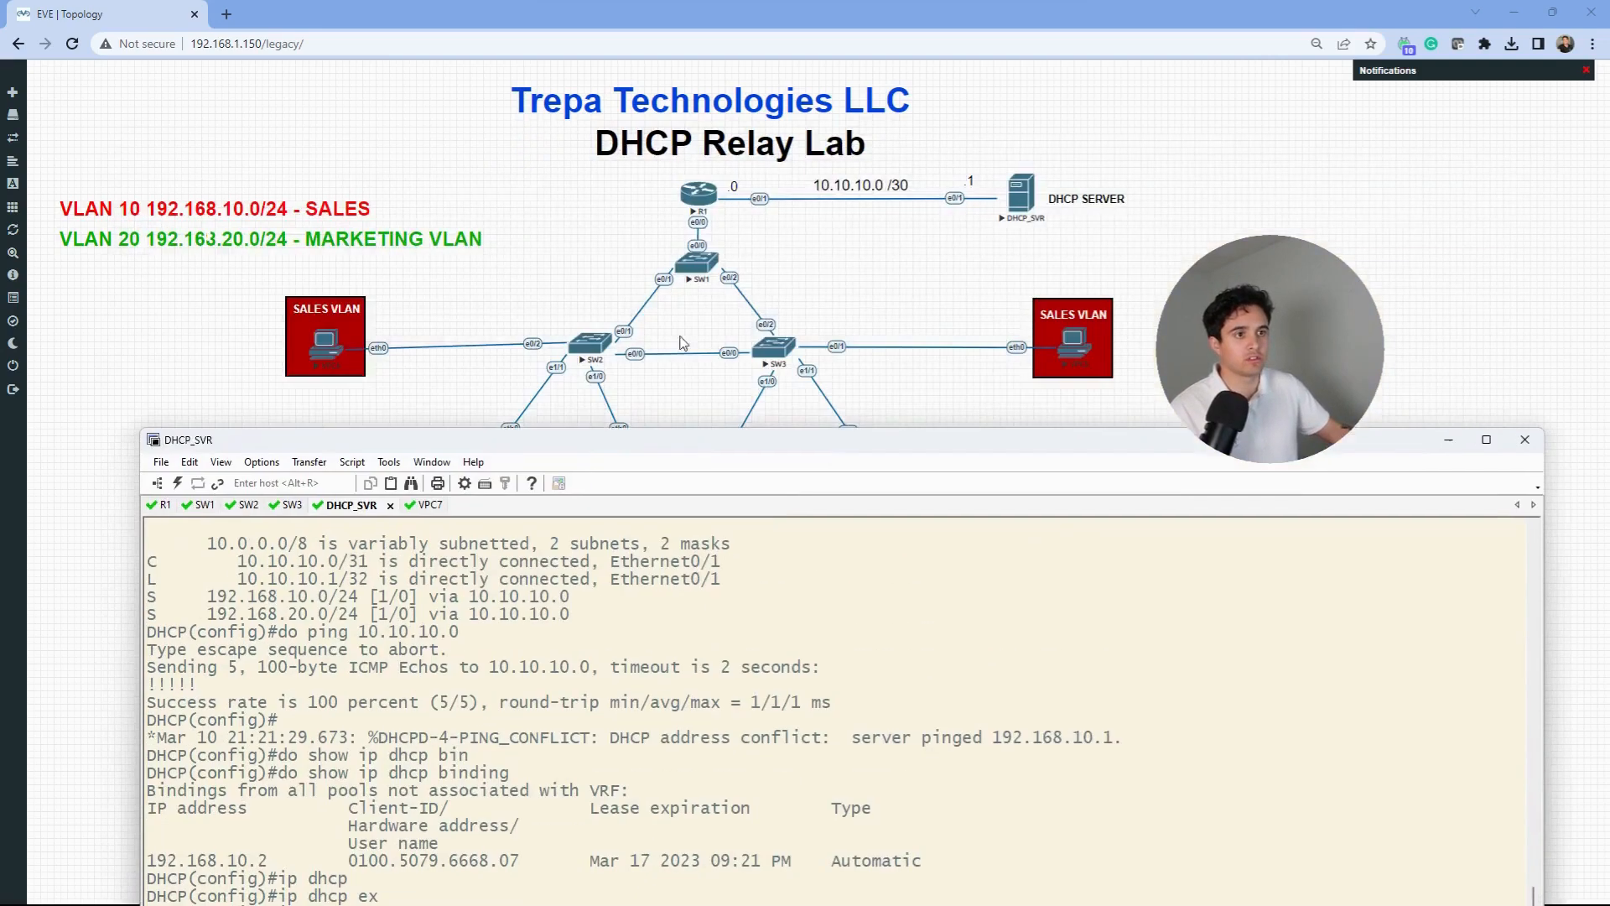
# - Sketch a freehand note below the 10.10.10.0 /30 link and circle the DHCP server
pyautogui.click(713, 230)
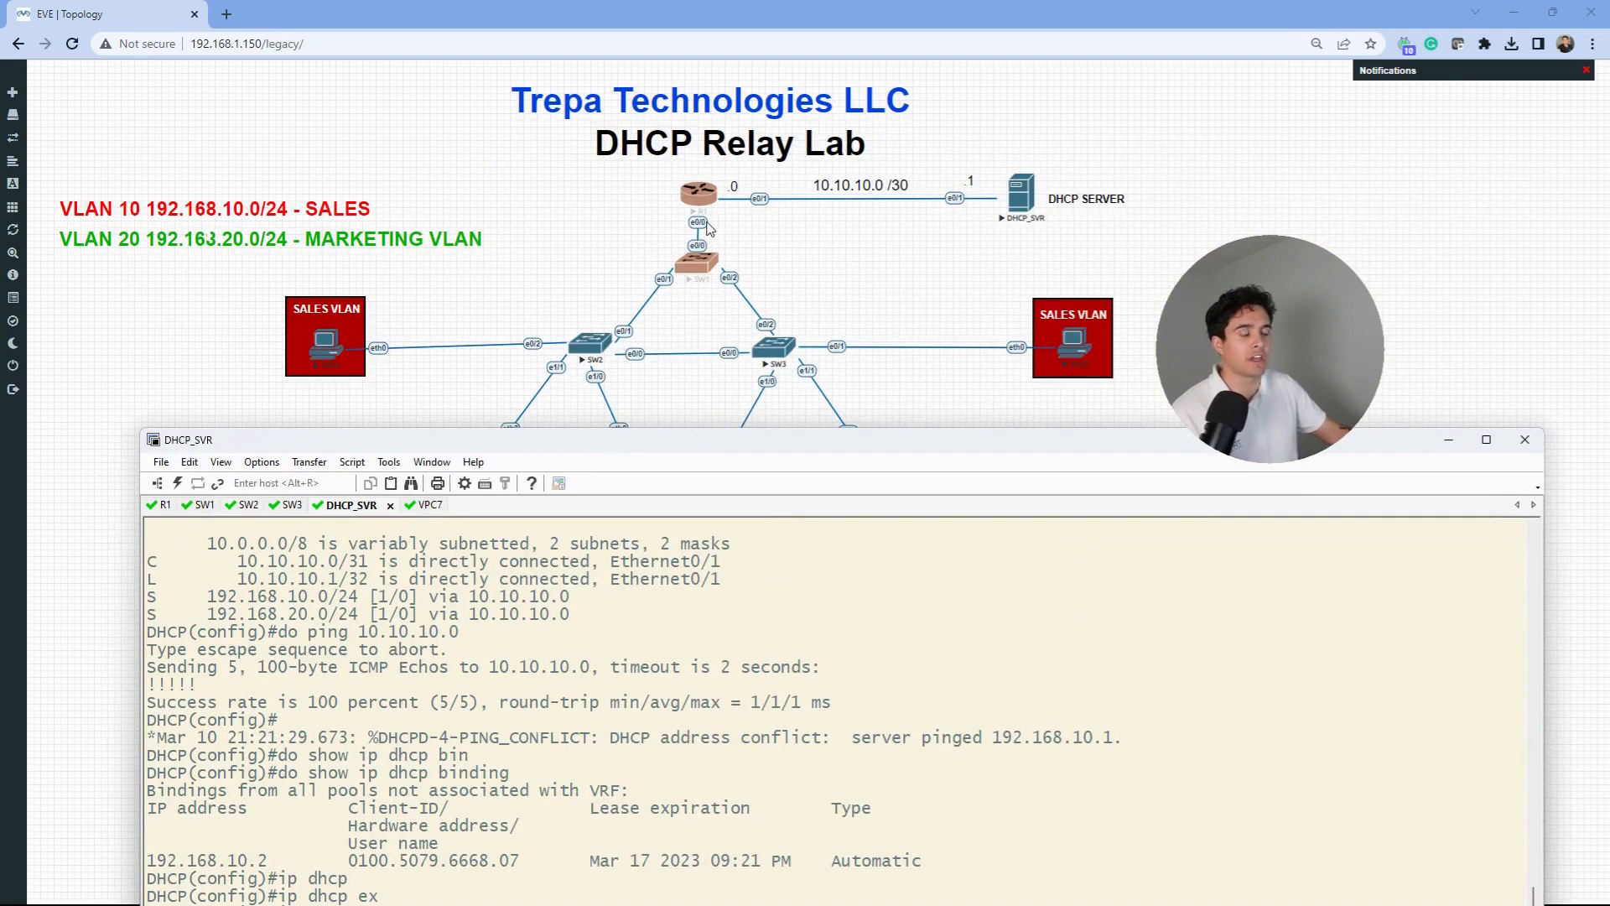
pyautogui.click(710, 228)
pyautogui.click(209, 238)
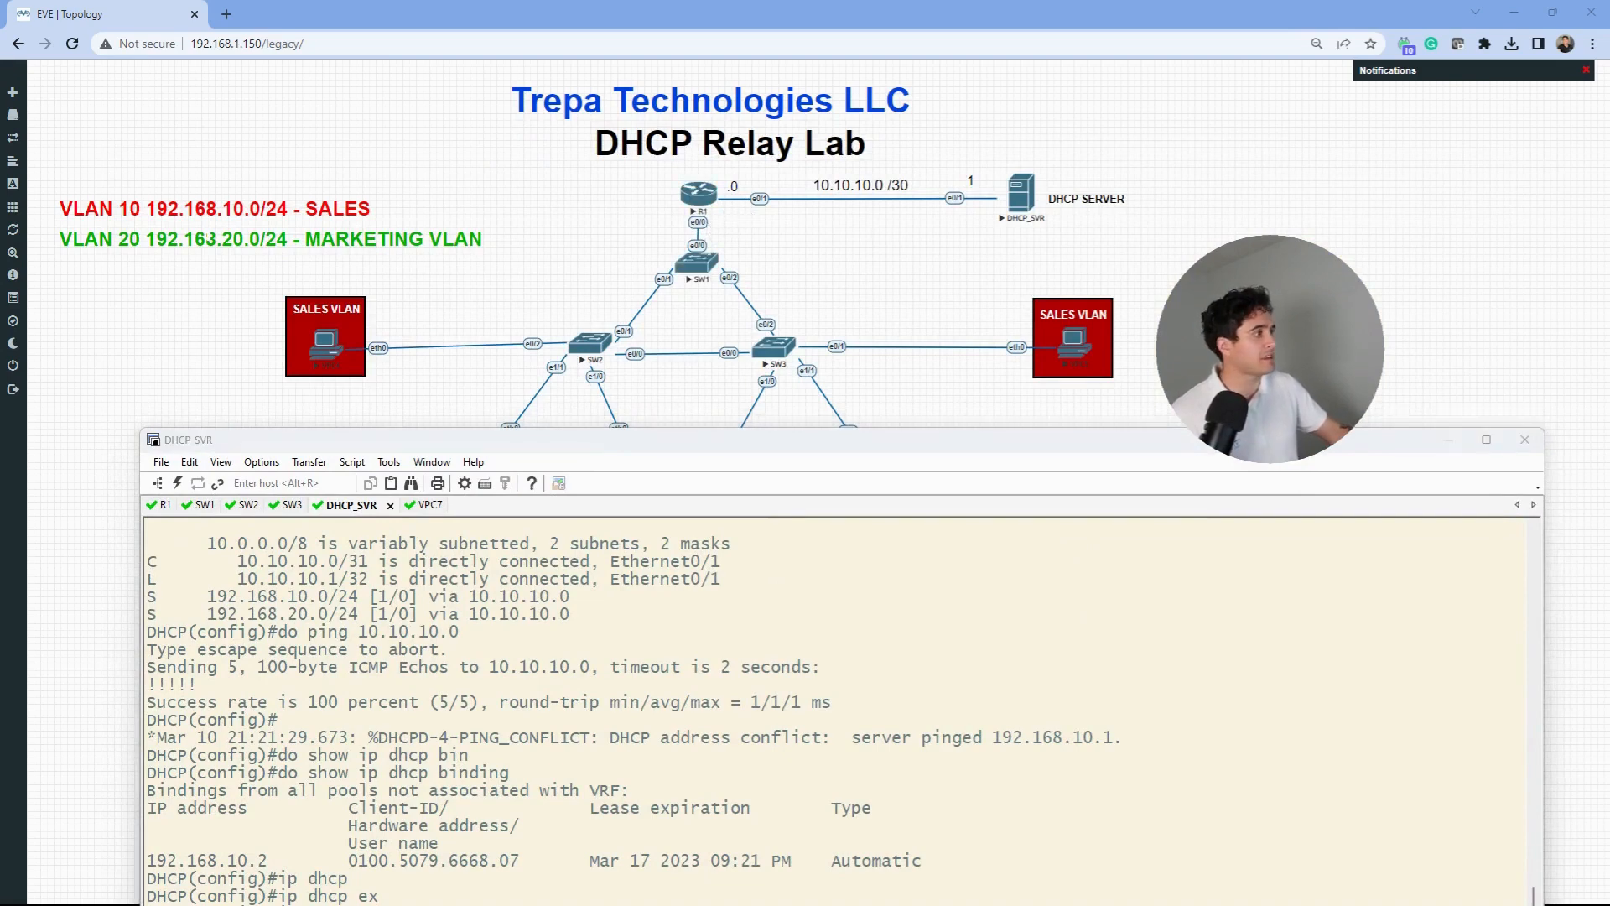
pyautogui.moveTo(769, 220)
pyautogui.mouseDown()
pyautogui.moveTo(830, 237)
pyautogui.moveTo(851, 226)
pyautogui.moveTo(780, 217)
pyautogui.moveTo(948, 219)
pyautogui.moveTo(919, 243)
pyautogui.moveTo(864, 243)
pyautogui.moveTo(855, 208)
pyautogui.moveTo(791, 226)
pyautogui.moveTo(864, 232)
pyautogui.mouseUp()
pyautogui.moveTo(1025, 154)
pyautogui.mouseDown()
pyautogui.moveTo(1006, 250)
pyautogui.moveTo(1063, 177)
pyautogui.mouseUp()
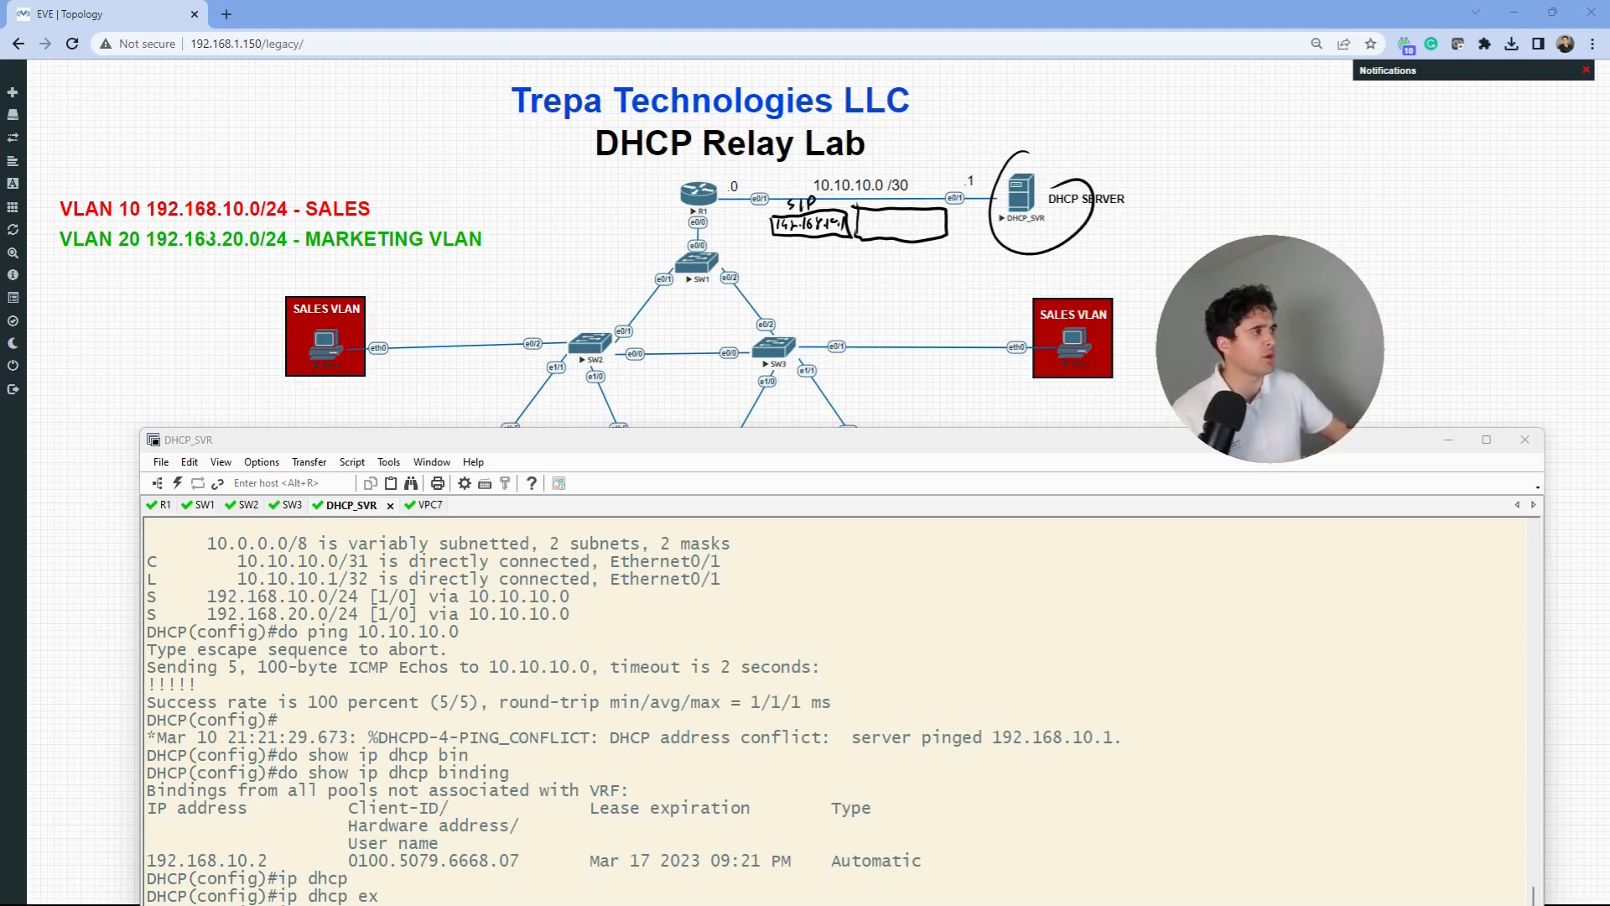
pyautogui.moveTo(906, 436); pyautogui.dragTo(929, 226)
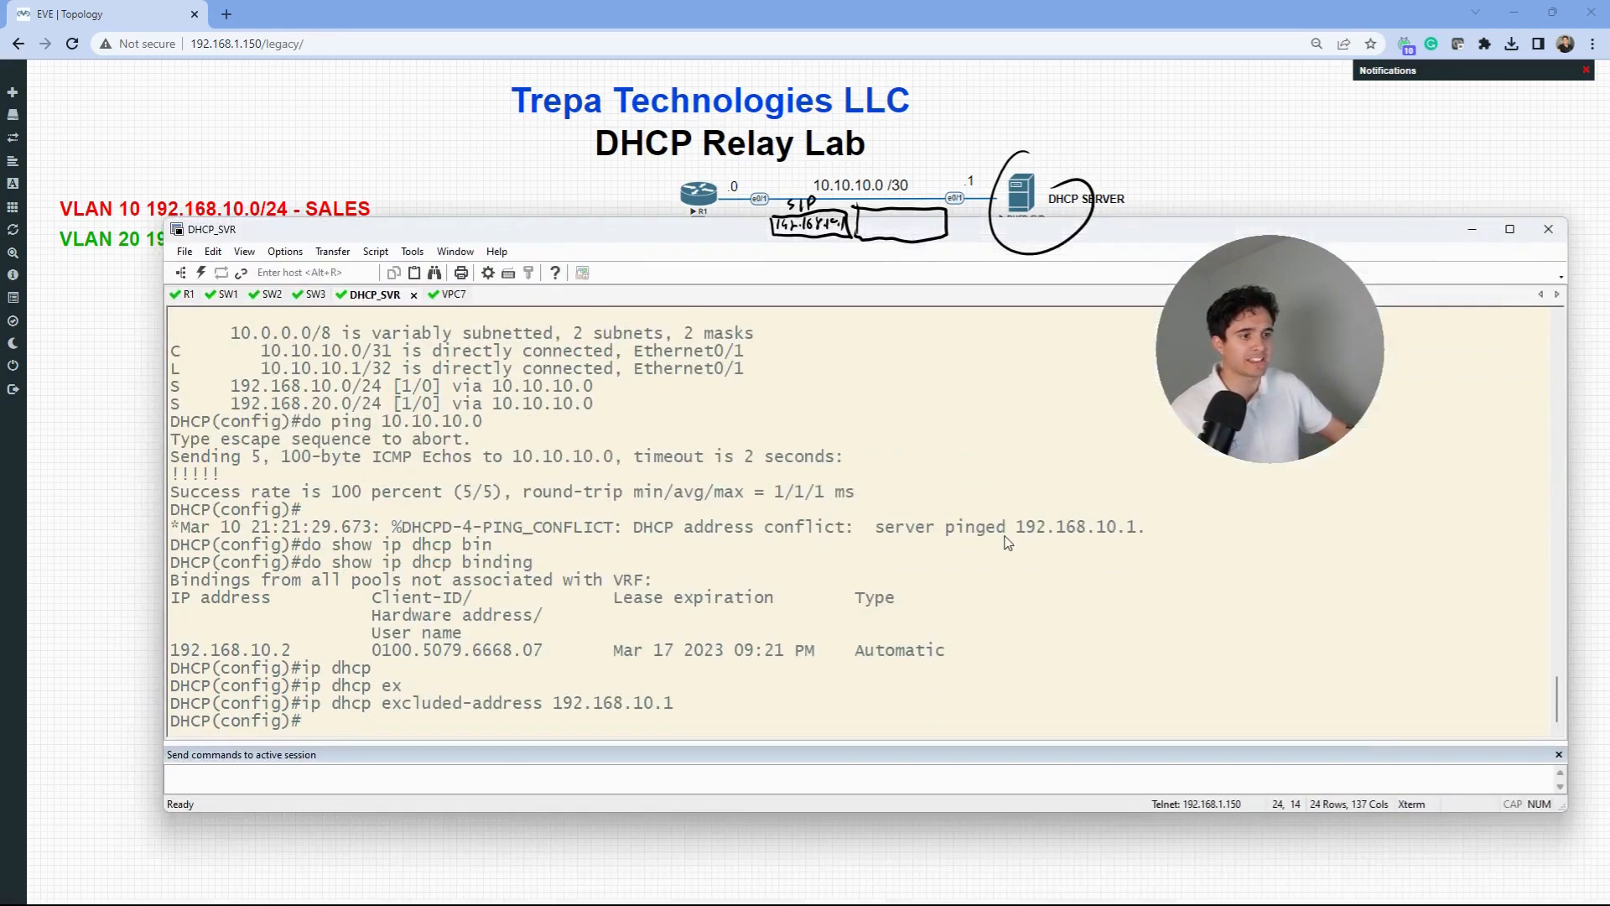
# - Highlight the 192.168.10.1 conflict message and the new excluded-address line in the server console
pyautogui.moveTo(1147, 528); pyautogui.dragTo(883, 529)
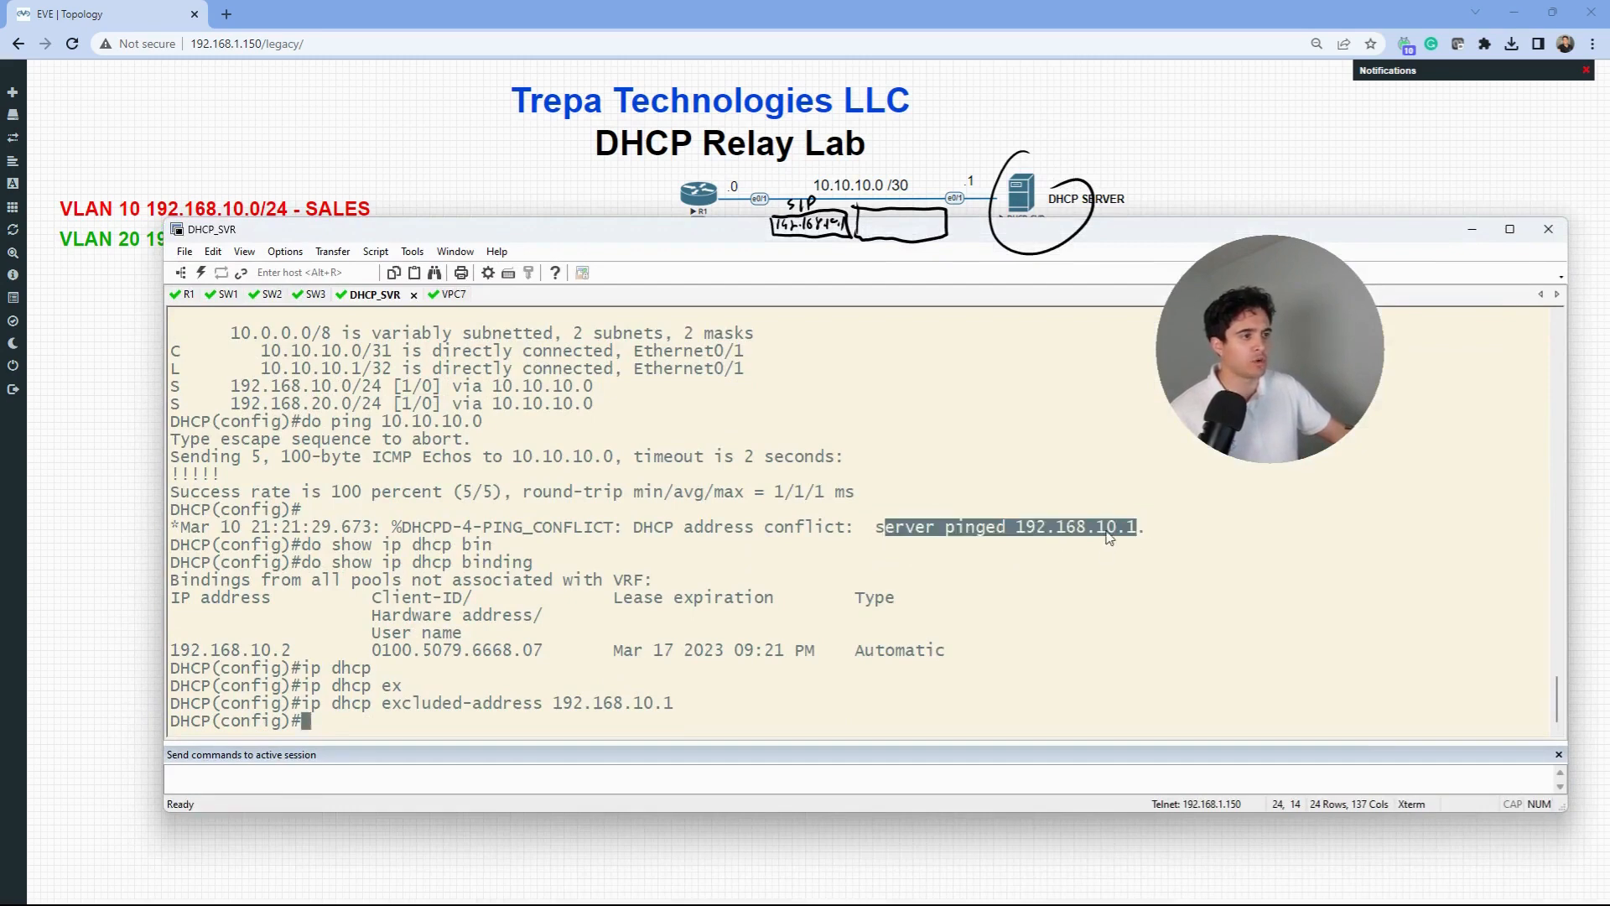
pyautogui.click(1136, 530)
pyautogui.moveTo(1140, 530); pyautogui.dragTo(1016, 530)
pyautogui.doubleClick(1019, 530)
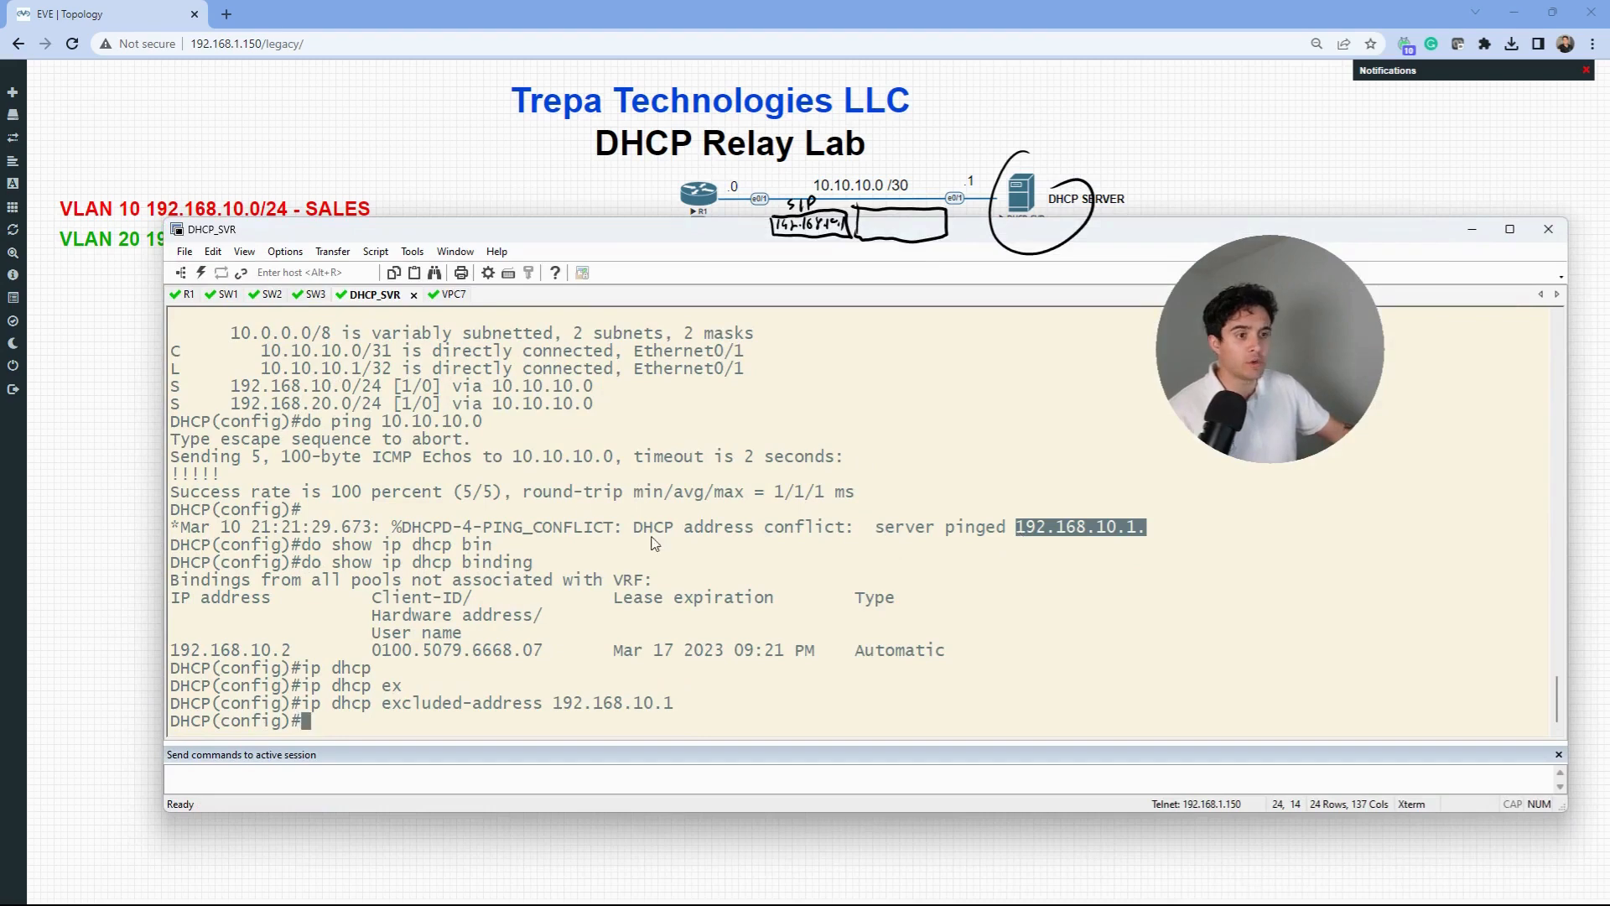
pyautogui.moveTo(685, 711); pyautogui.dragTo(307, 706)
pyautogui.moveTo(1139, 528); pyautogui.dragTo(846, 535)
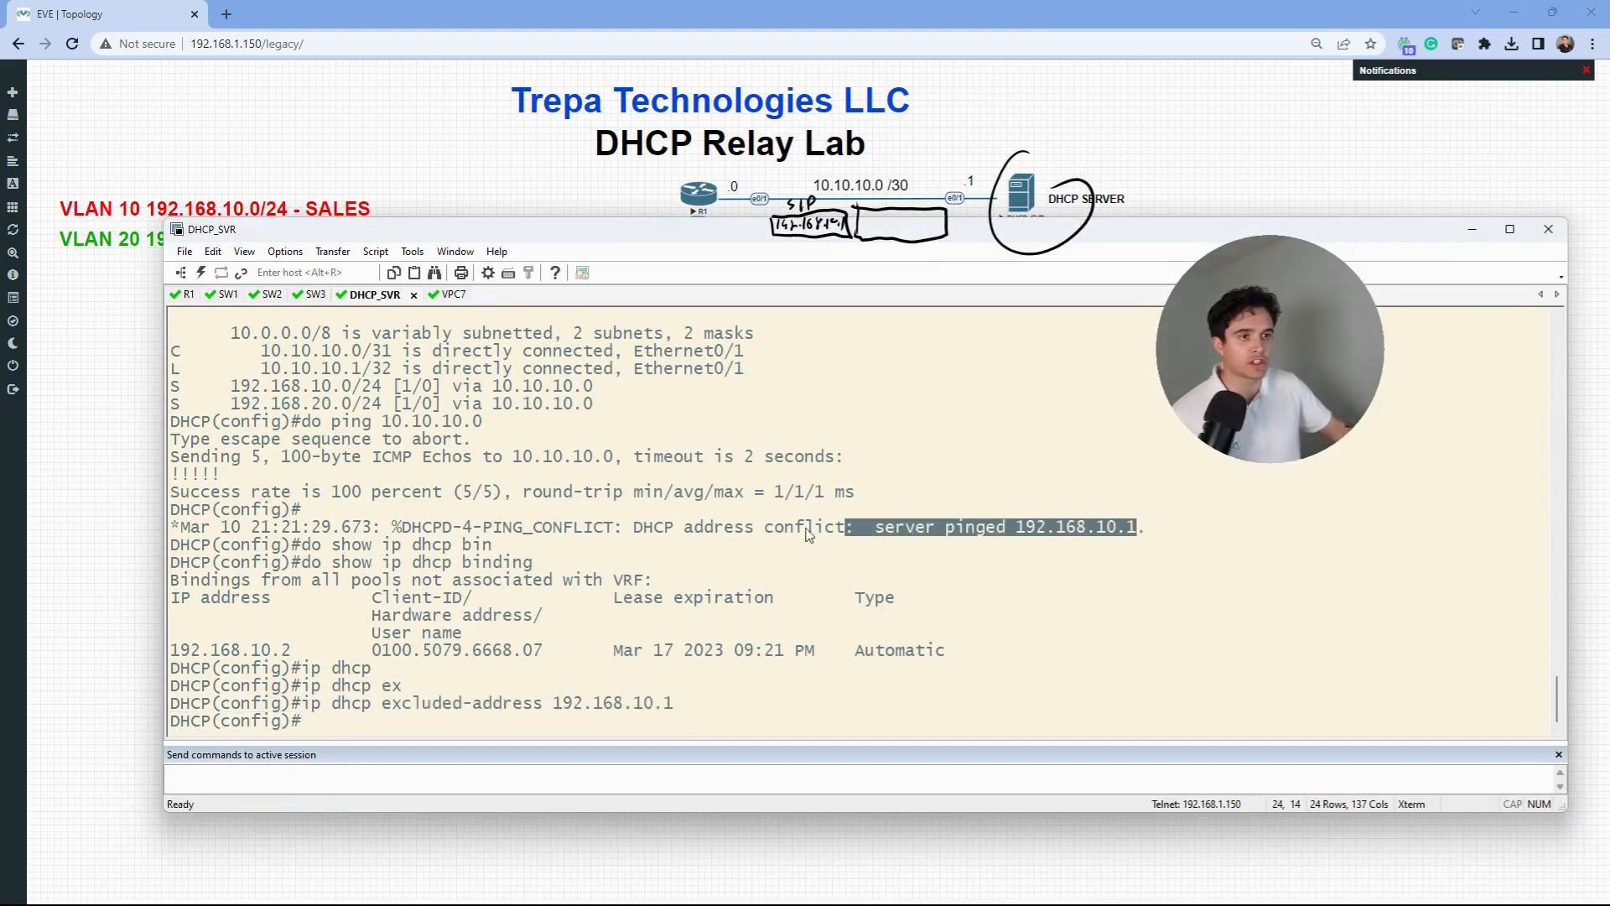
pyautogui.click(535, 639)
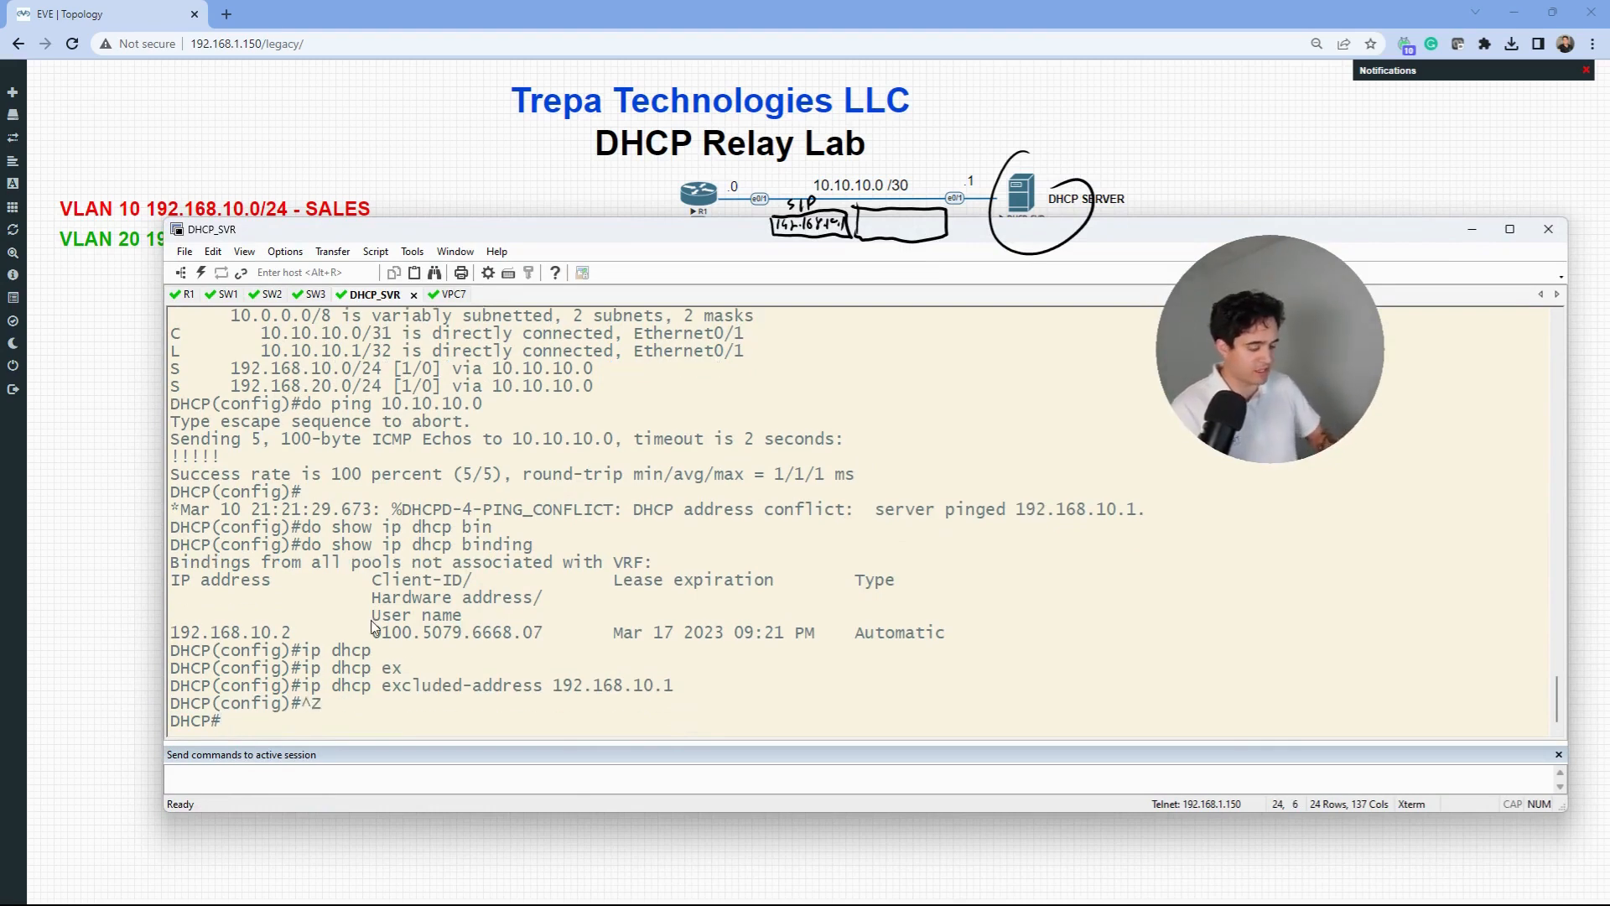
# - Clear all DHCP address conflicts with clear ip dhcp conflict *, then minimize the terminal
pyautogui.write('clear ip dhcp ')
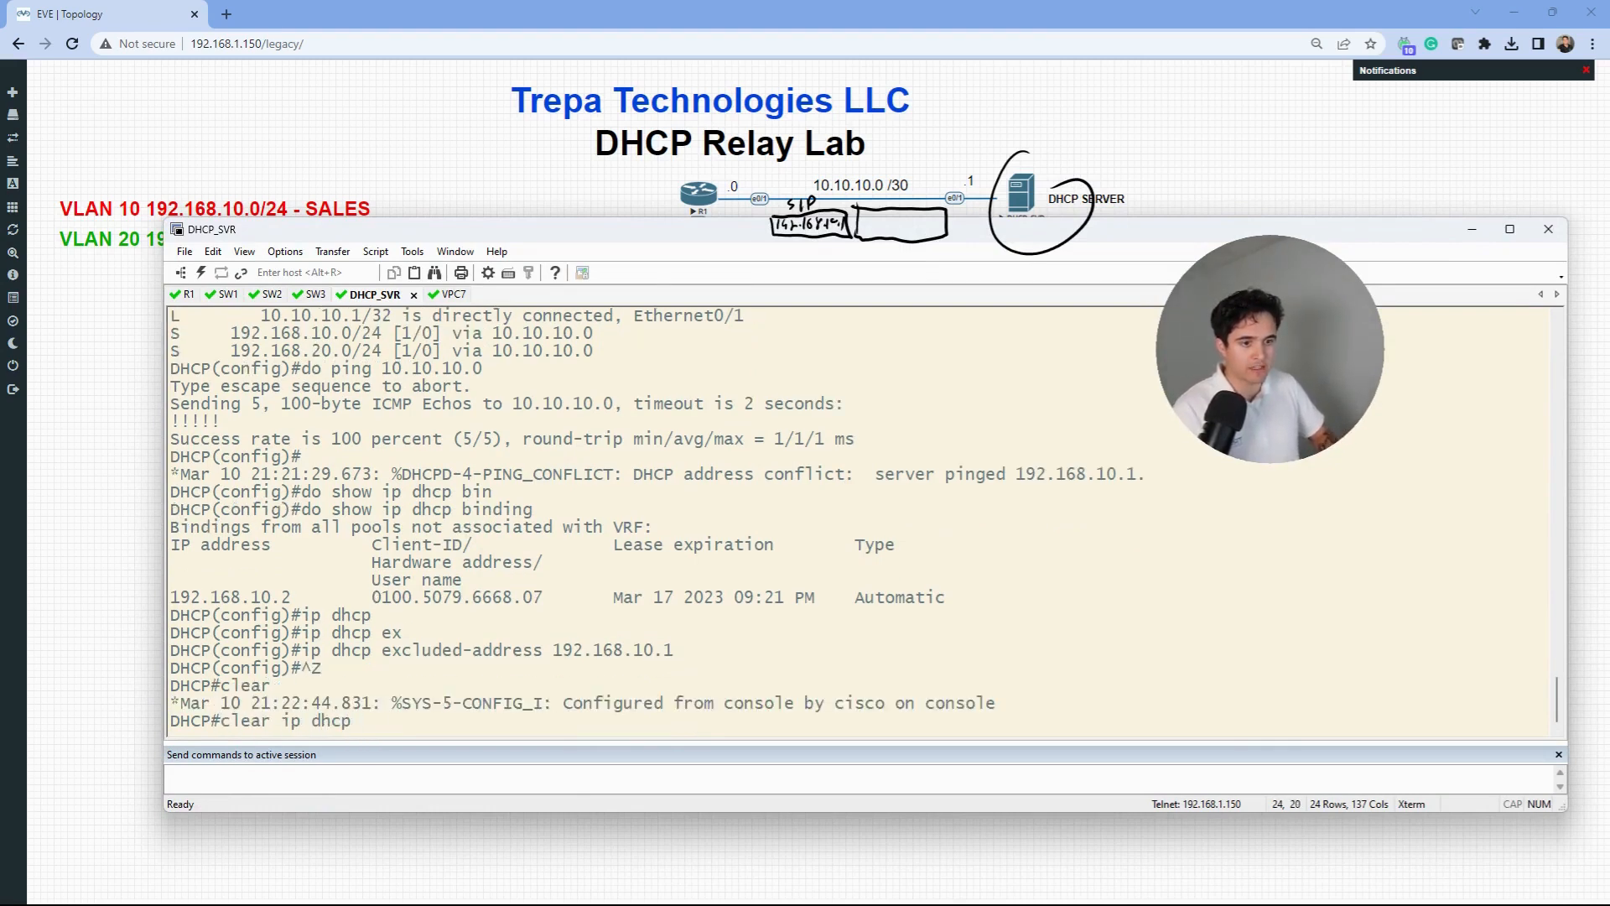
pyautogui.write('con')
pyautogui.press('Tab')
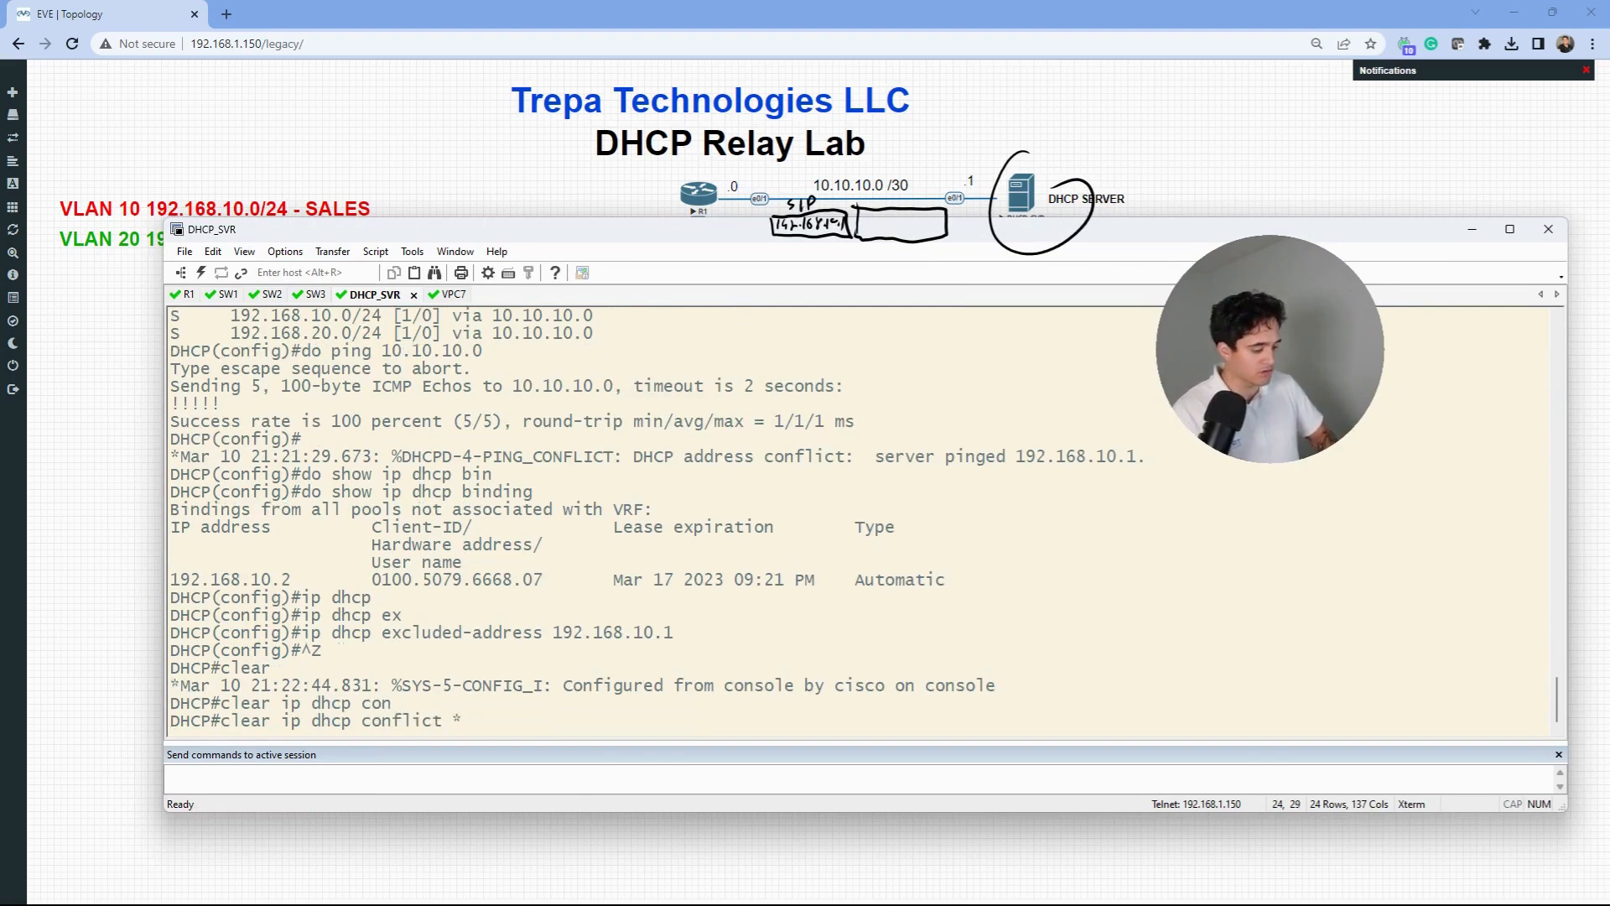
pyautogui.press('Return')
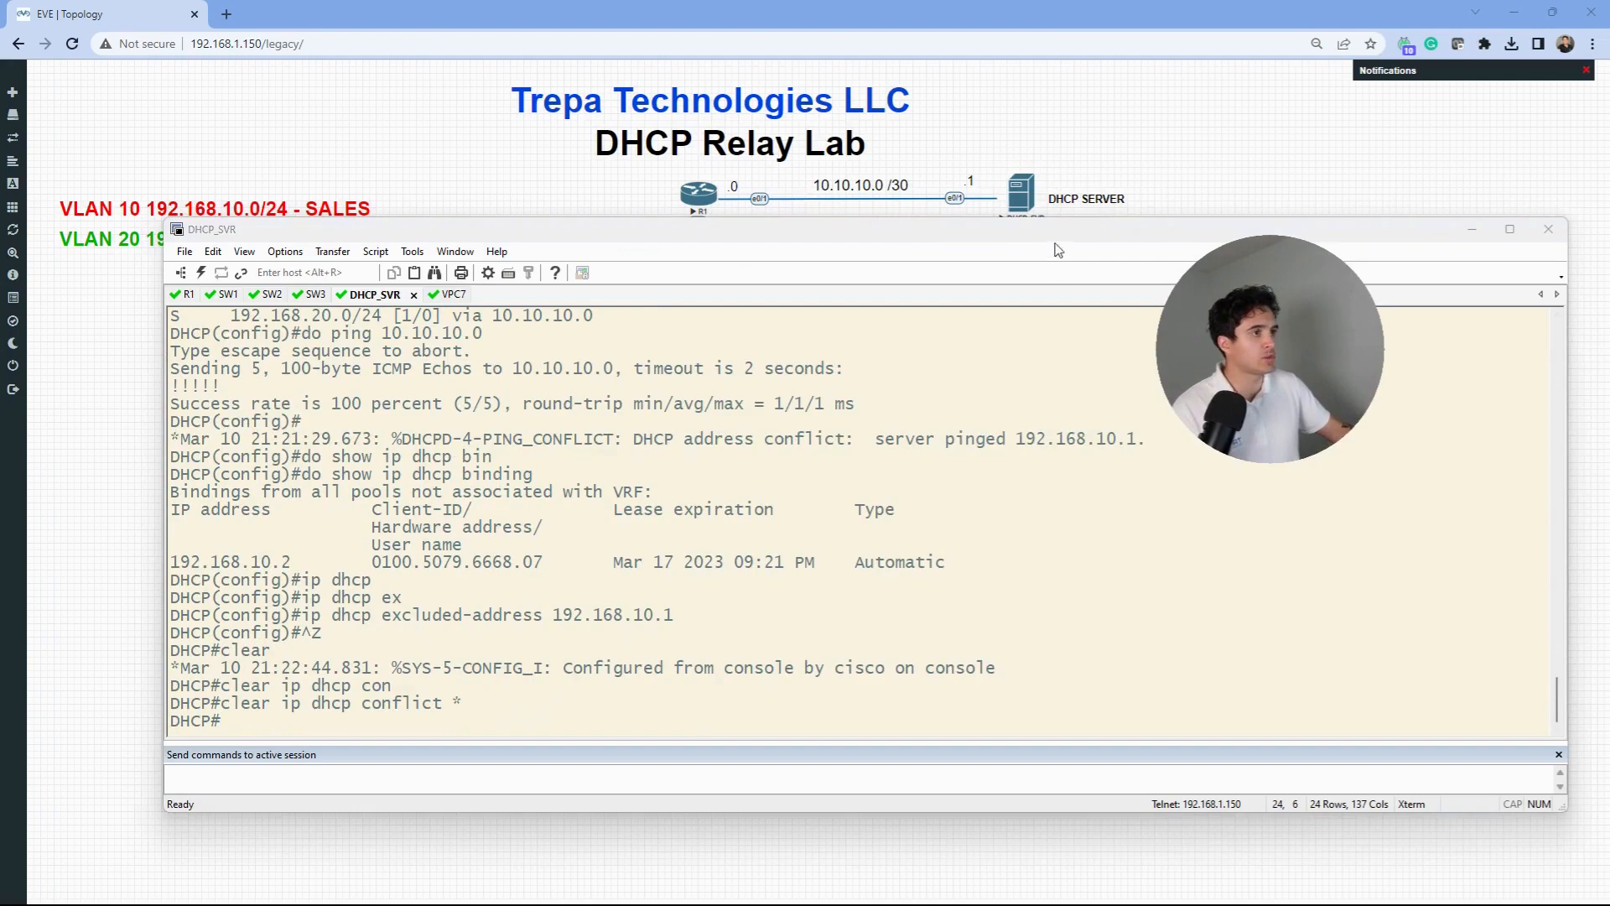
pyautogui.click(1040, 270)
pyautogui.click(1468, 229)
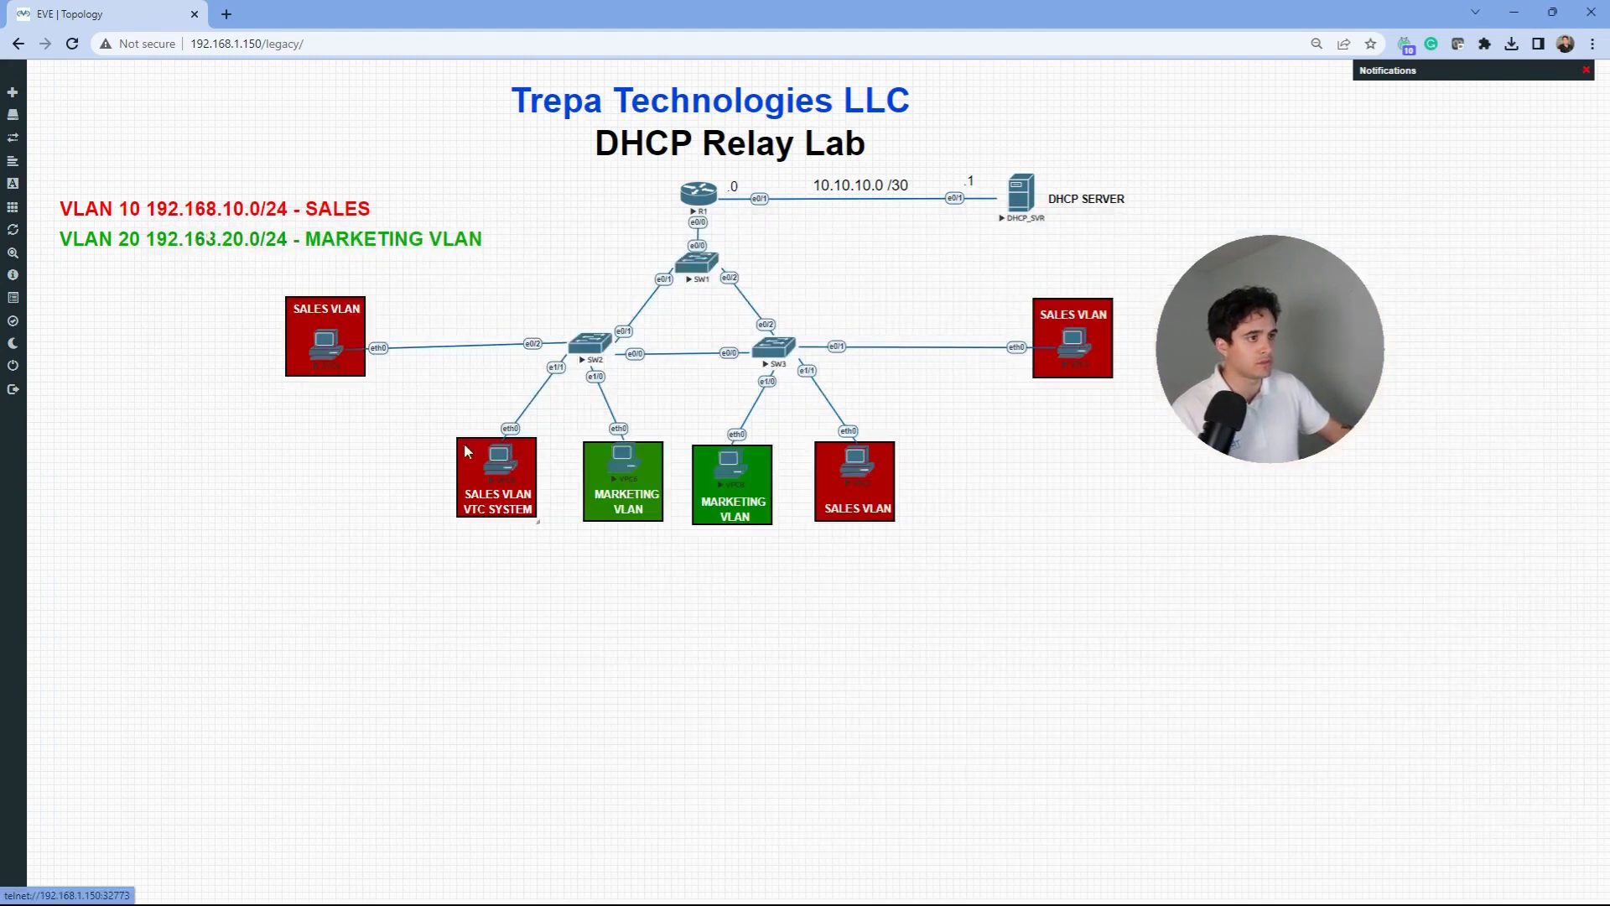
# - Run ip dhcp on the sales VTC PC to request a lease
pyautogui.click(500, 463)
pyautogui.click(862, 153)
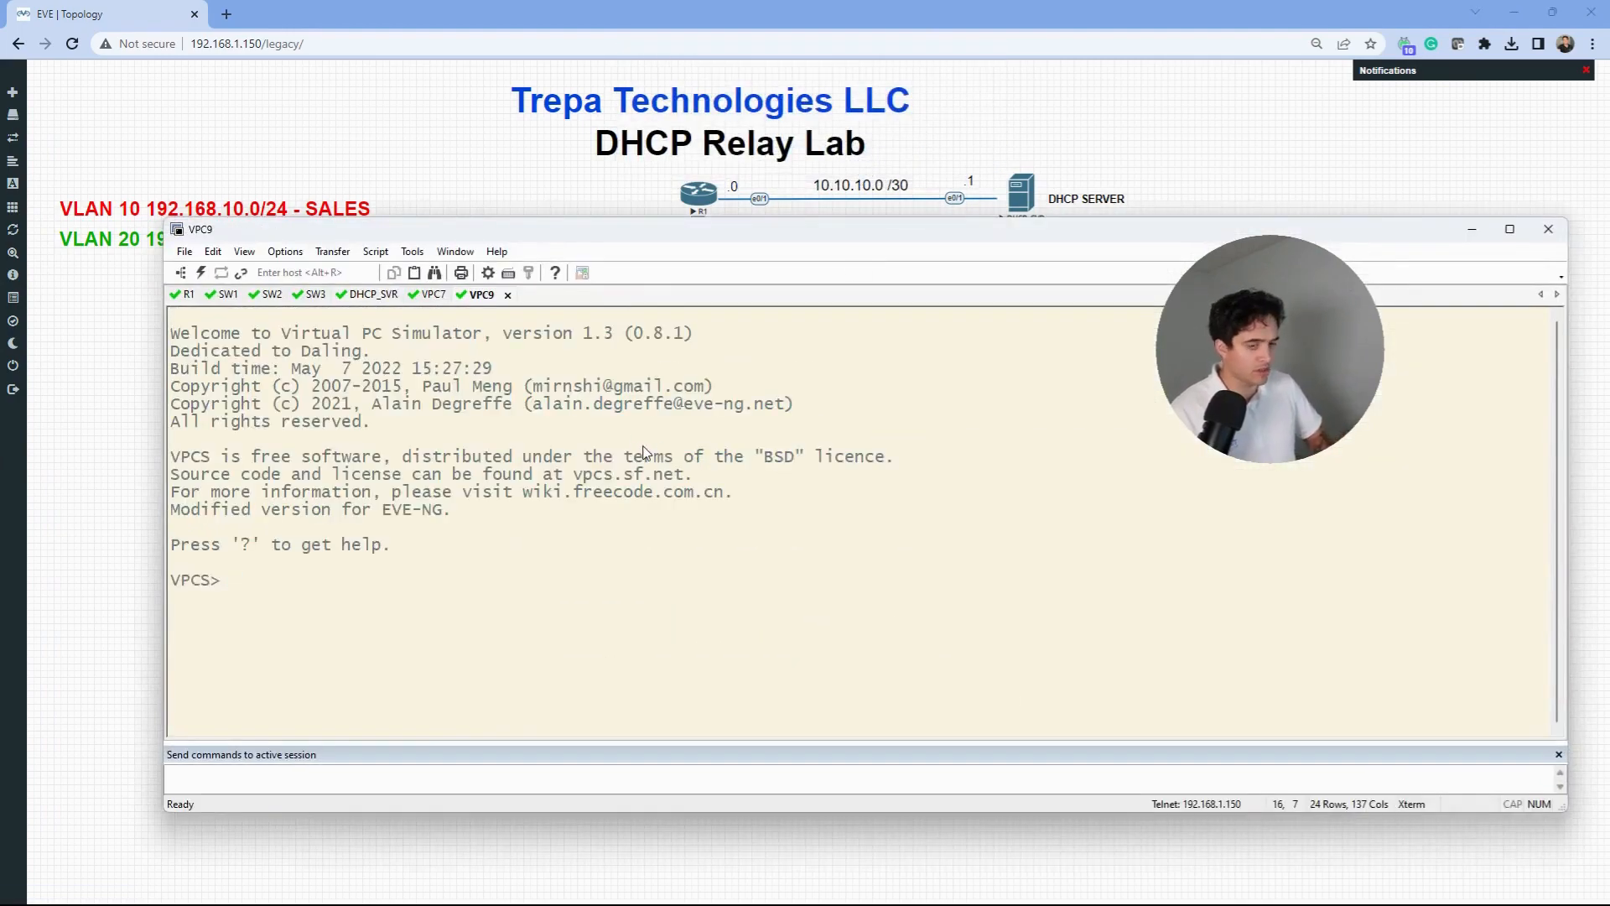
pyautogui.write('ip dhcp')
pyautogui.press('Return')
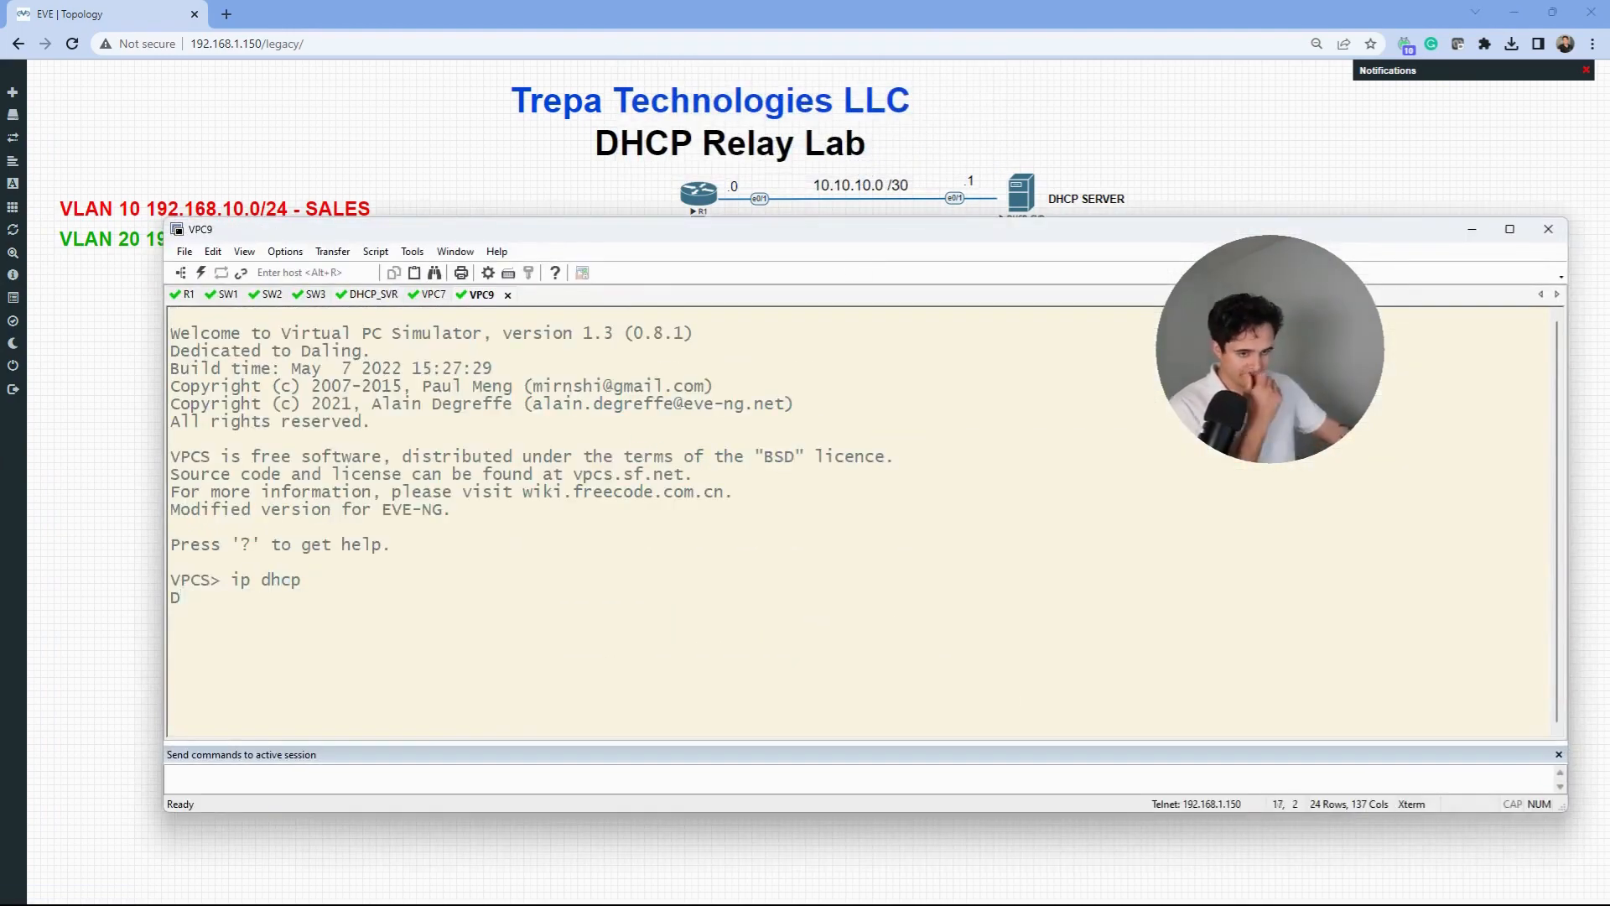
# - Confirm DHCP_SVR's bindings now include 192.168.10.3, then bring up the Wireshark capture
pyautogui.click(375, 300)
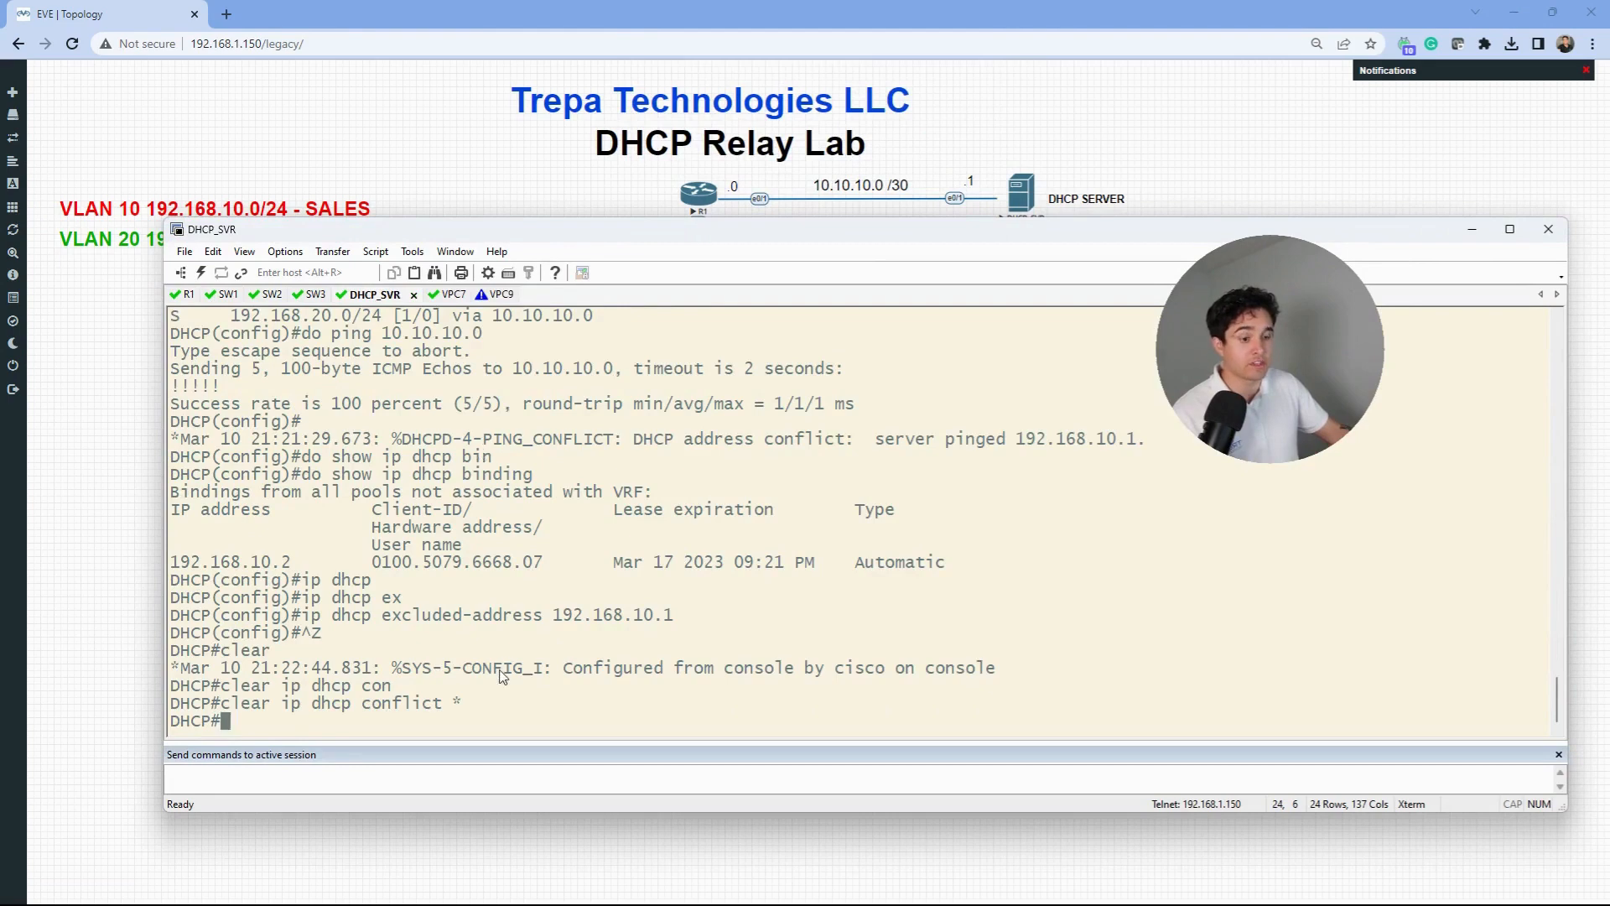
pyautogui.write('show run | se ip dhcp')
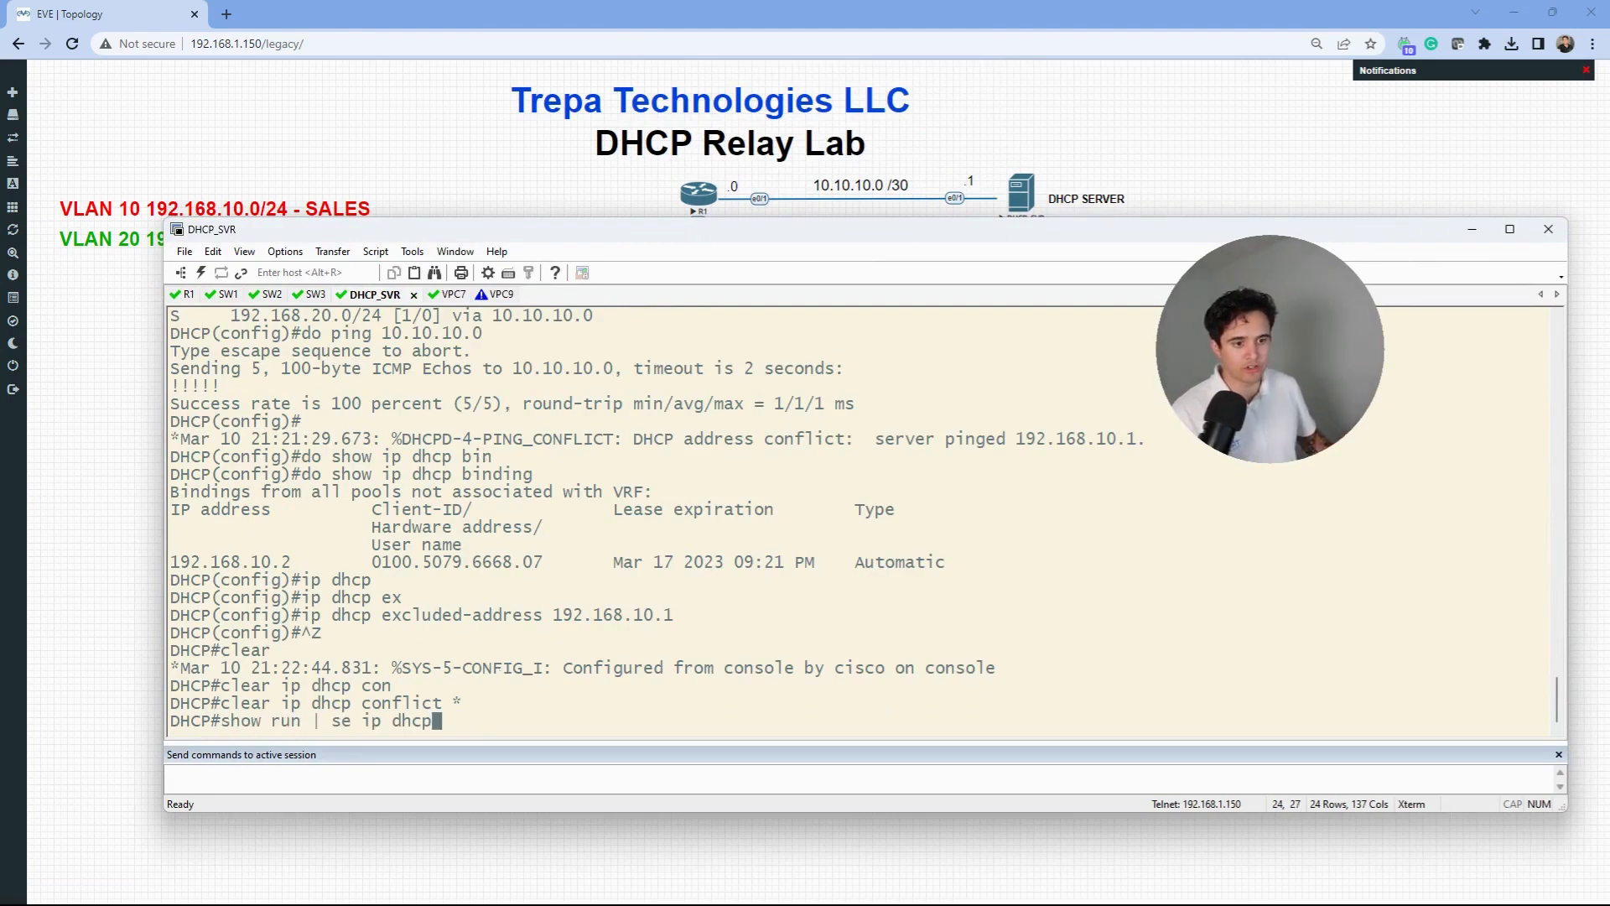
pyautogui.press('BackSpace')
pyautogui.press('BackSpace')
pyautogui.press('BackSpace')
pyautogui.press('BackSpace')
pyautogui.press('BackSpace')
pyautogui.press('BackSpace')
pyautogui.press('BackSpace')
pyautogui.press('BackSpace')
pyautogui.press('BackSpace')
pyautogui.press('BackSpace')
pyautogui.press('BackSpace')
pyautogui.press('BackSpace')
pyautogui.press('BackSpace')
pyautogui.press('BackSpace')
pyautogui.press('BackSpace')
pyautogui.press('BackSpace')
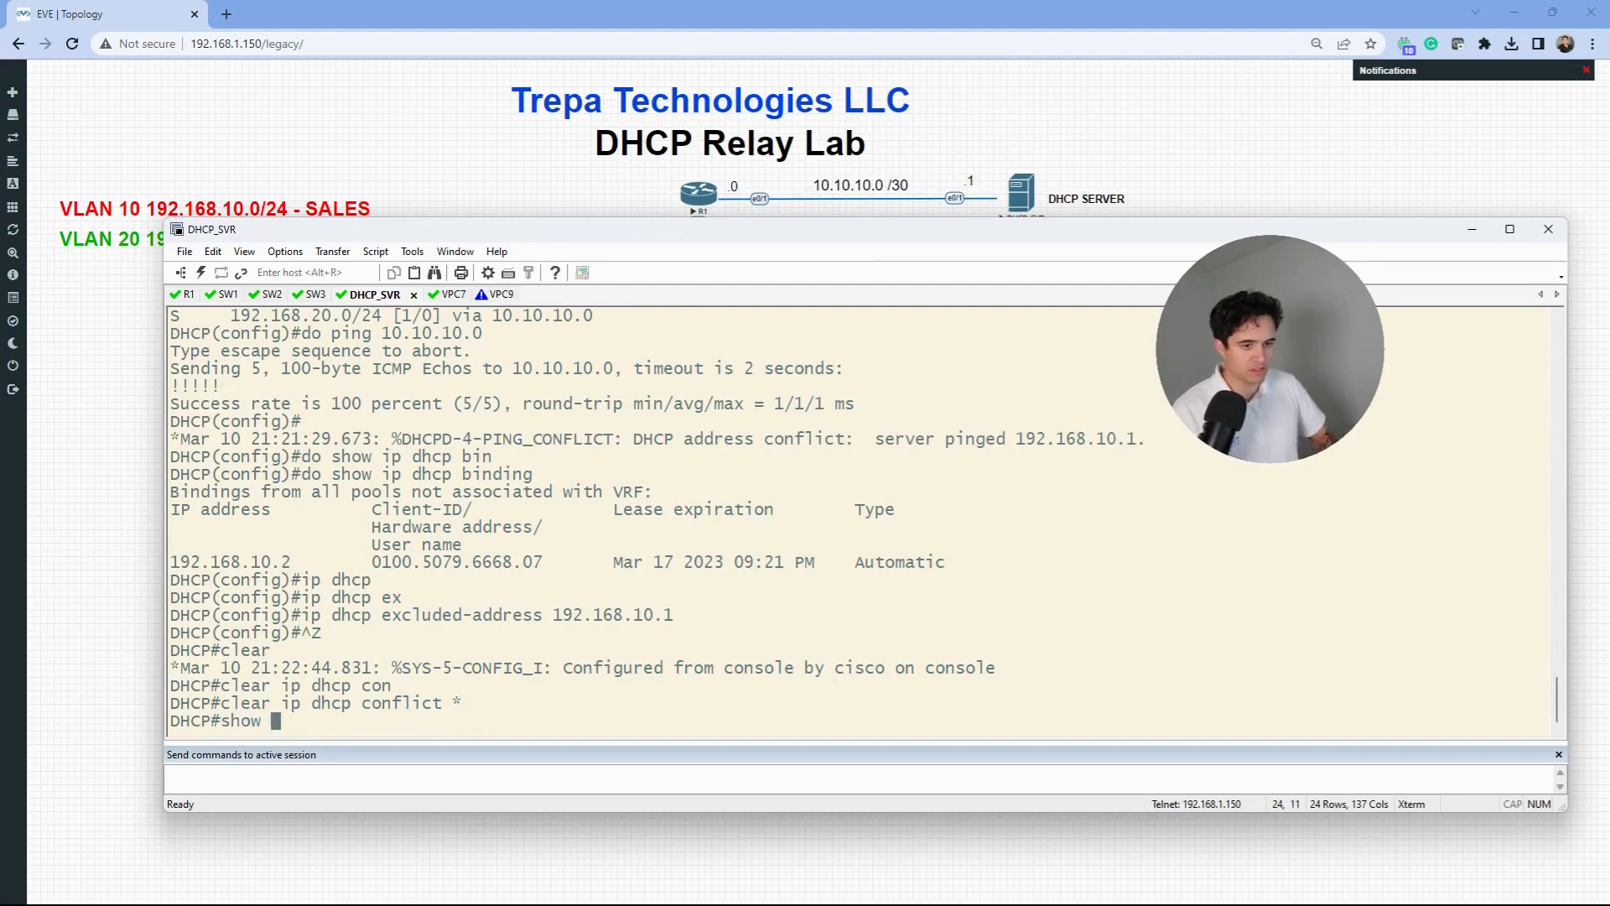
pyautogui.write('ip dhcp b')
pyautogui.press('Tab')
pyautogui.press('Return')
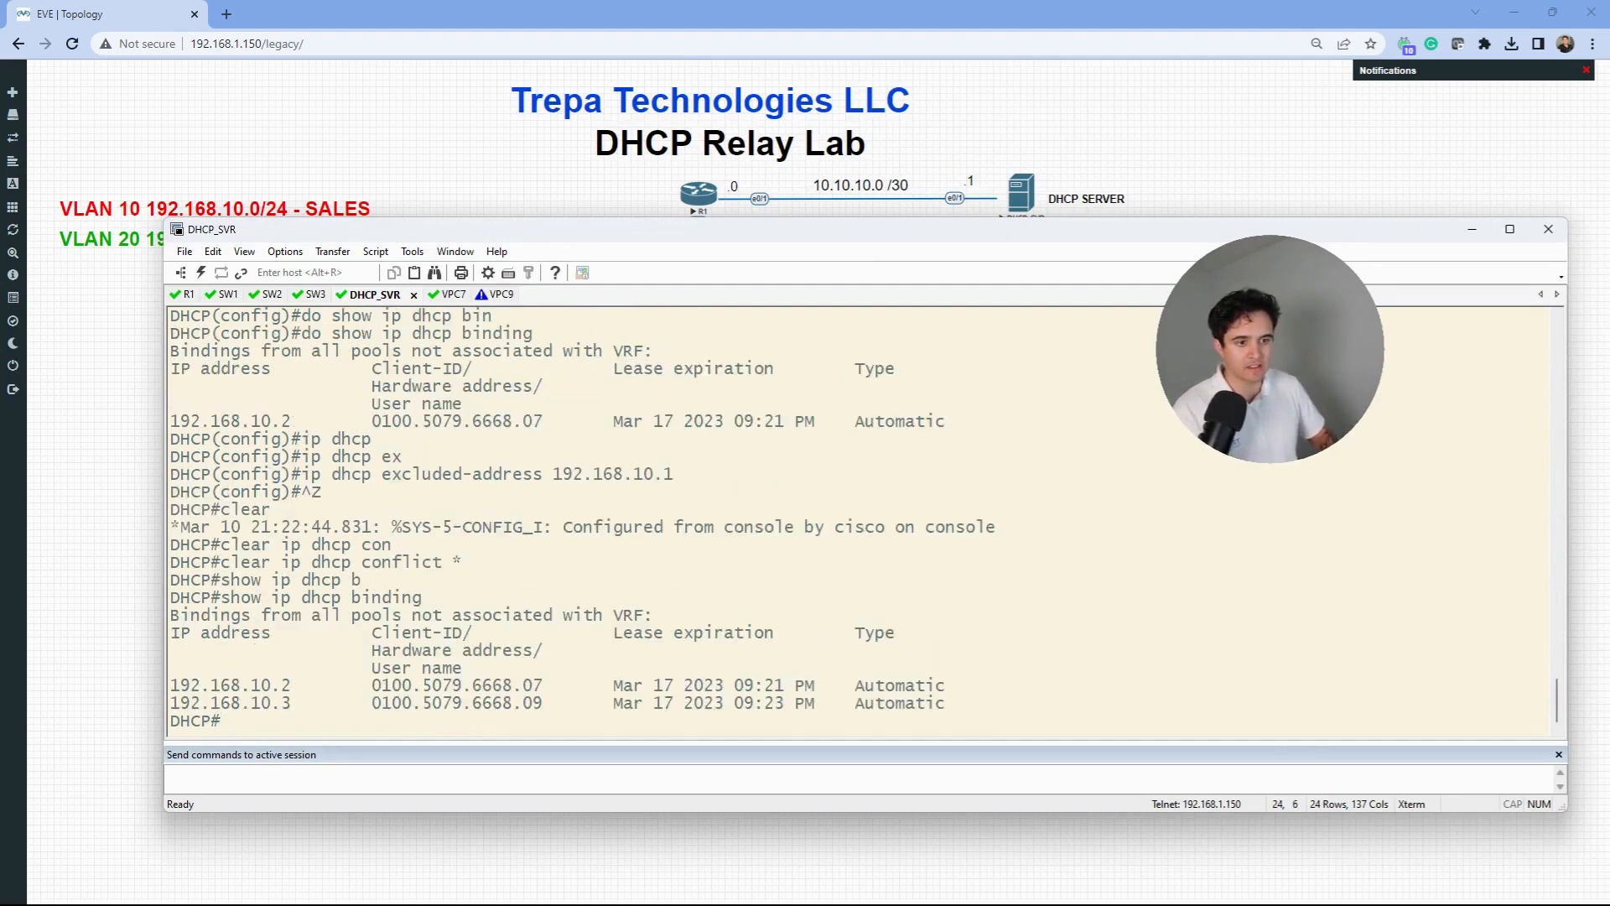
pyautogui.moveTo(948, 704); pyautogui.dragTo(144, 682)
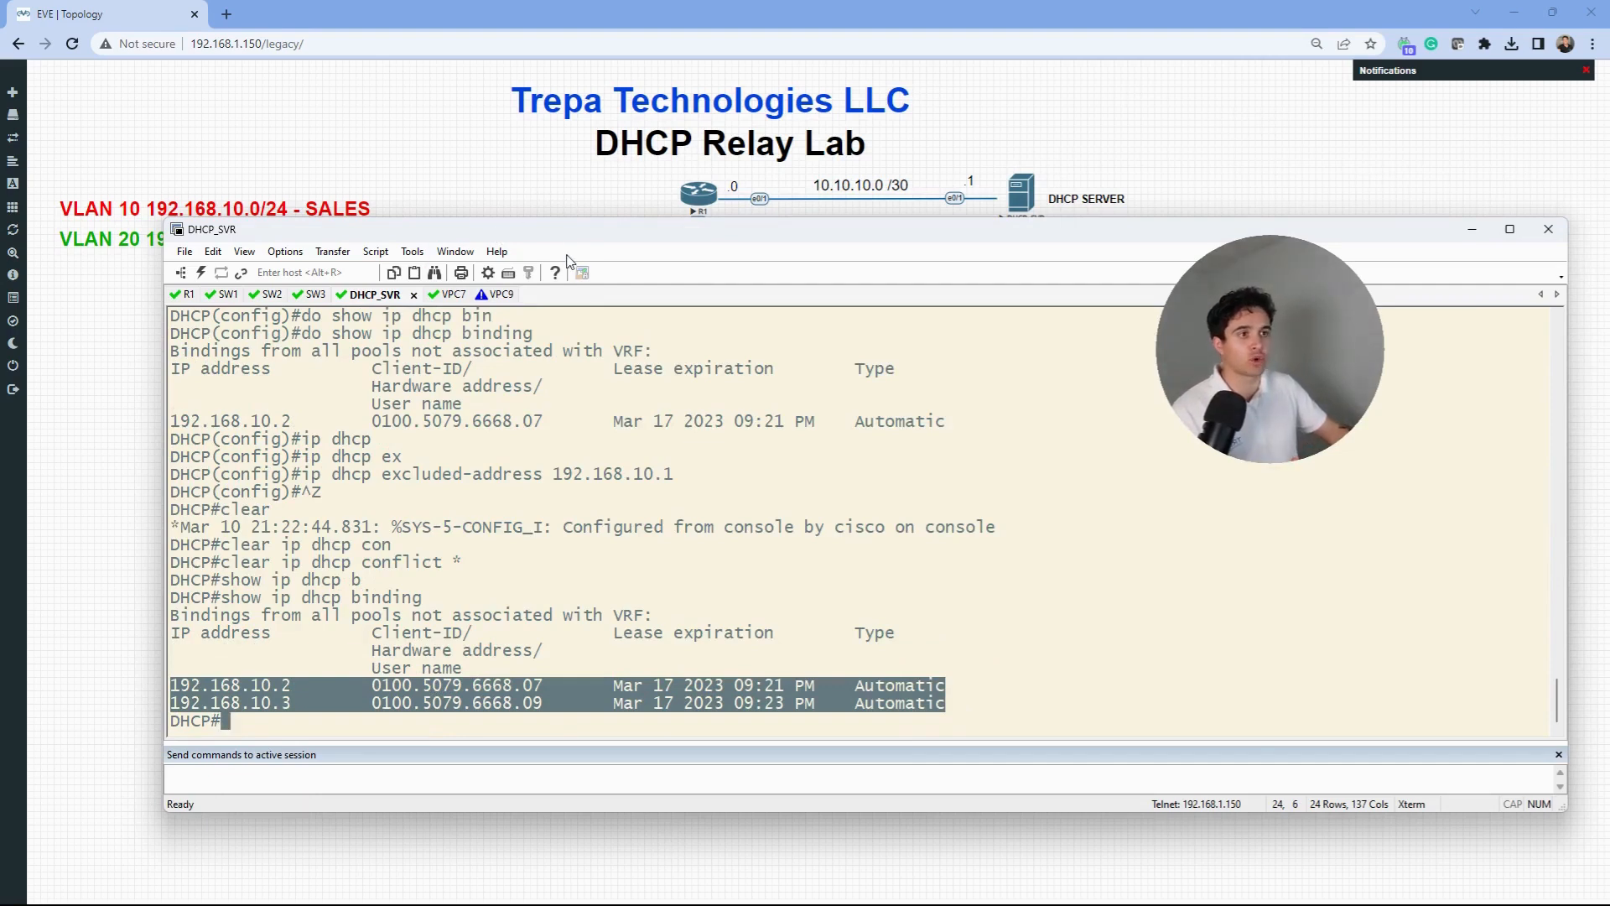
pyautogui.moveTo(623, 239); pyautogui.dragTo(620, 136)
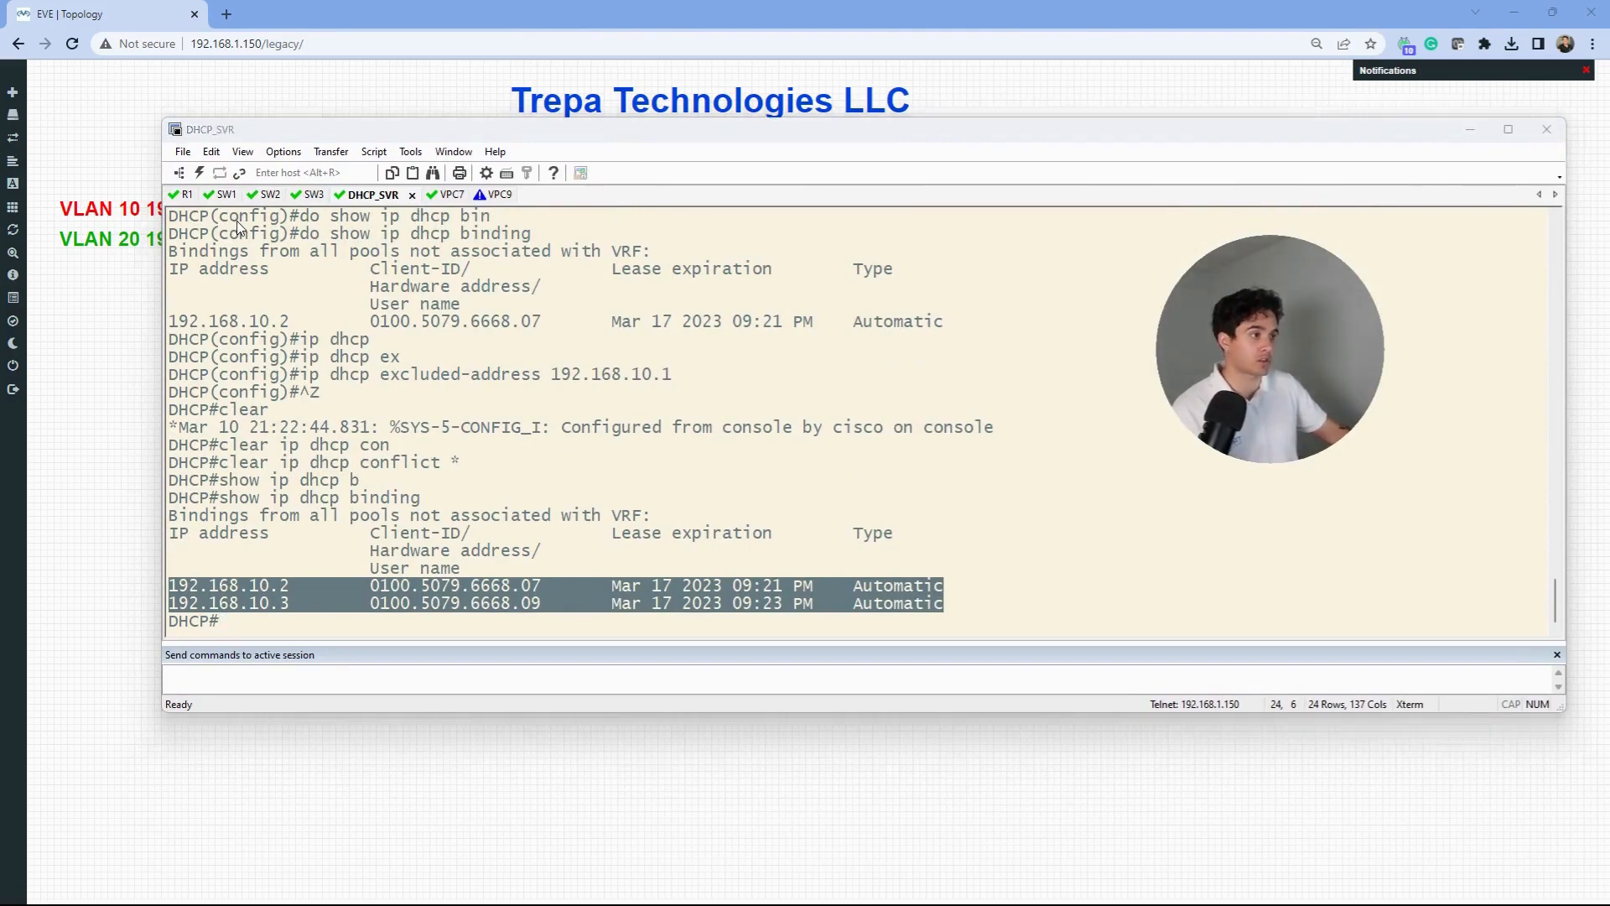
pyautogui.hotkey('alt', 'Tab')
pyautogui.click(1368, 239)
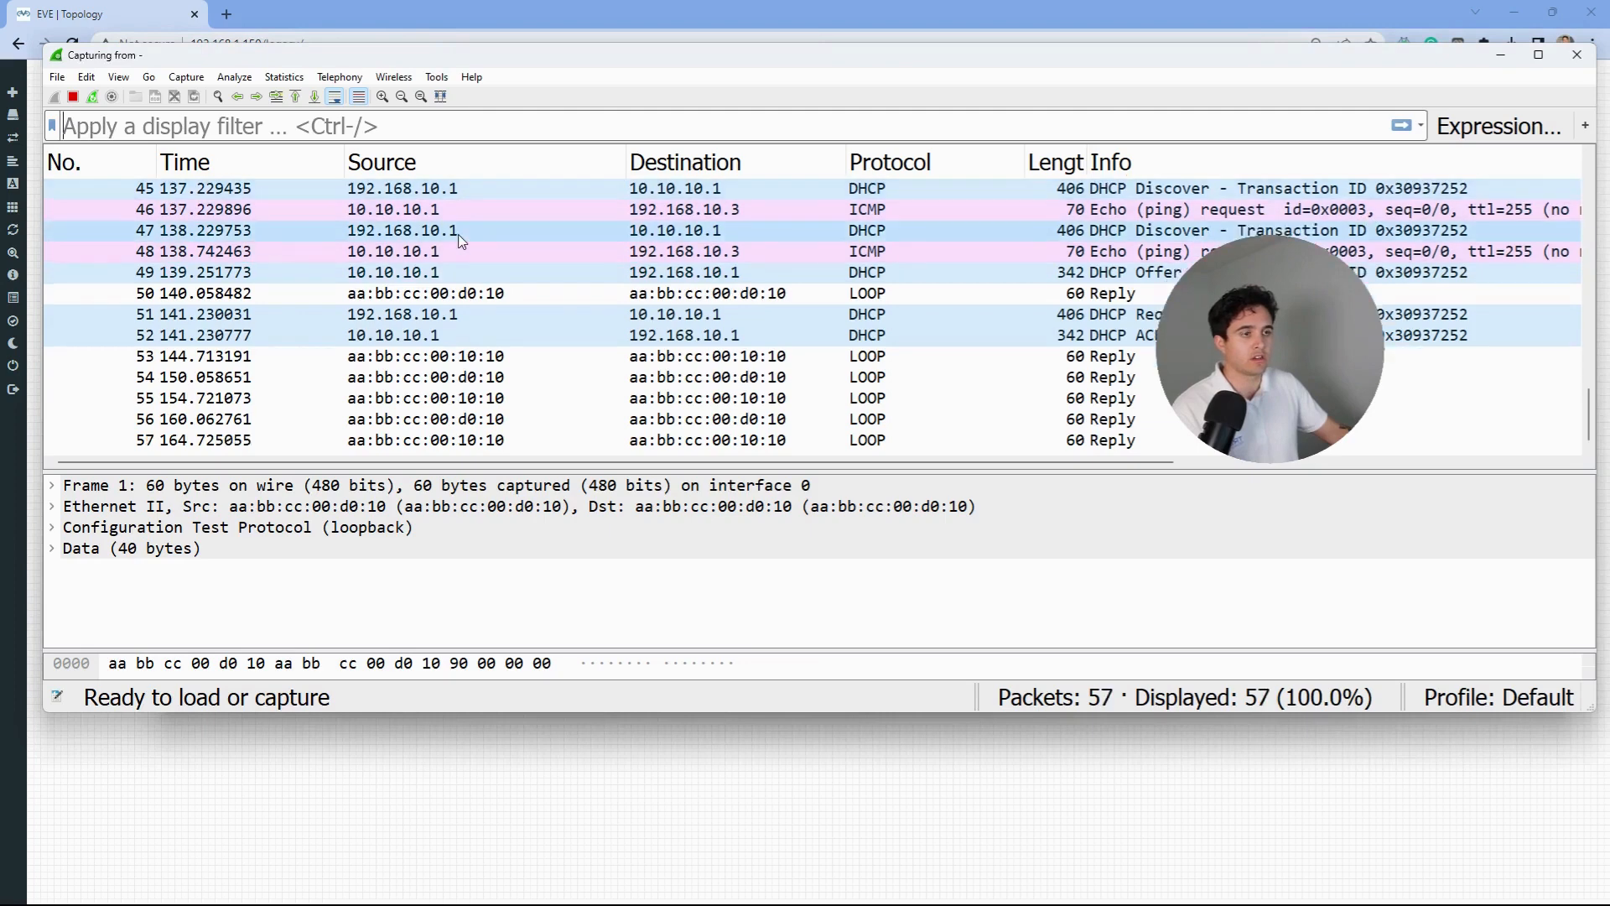
# - Stop the running capture and select the DHCP Discover in row 45
pyautogui.scroll(2, 484, 252)
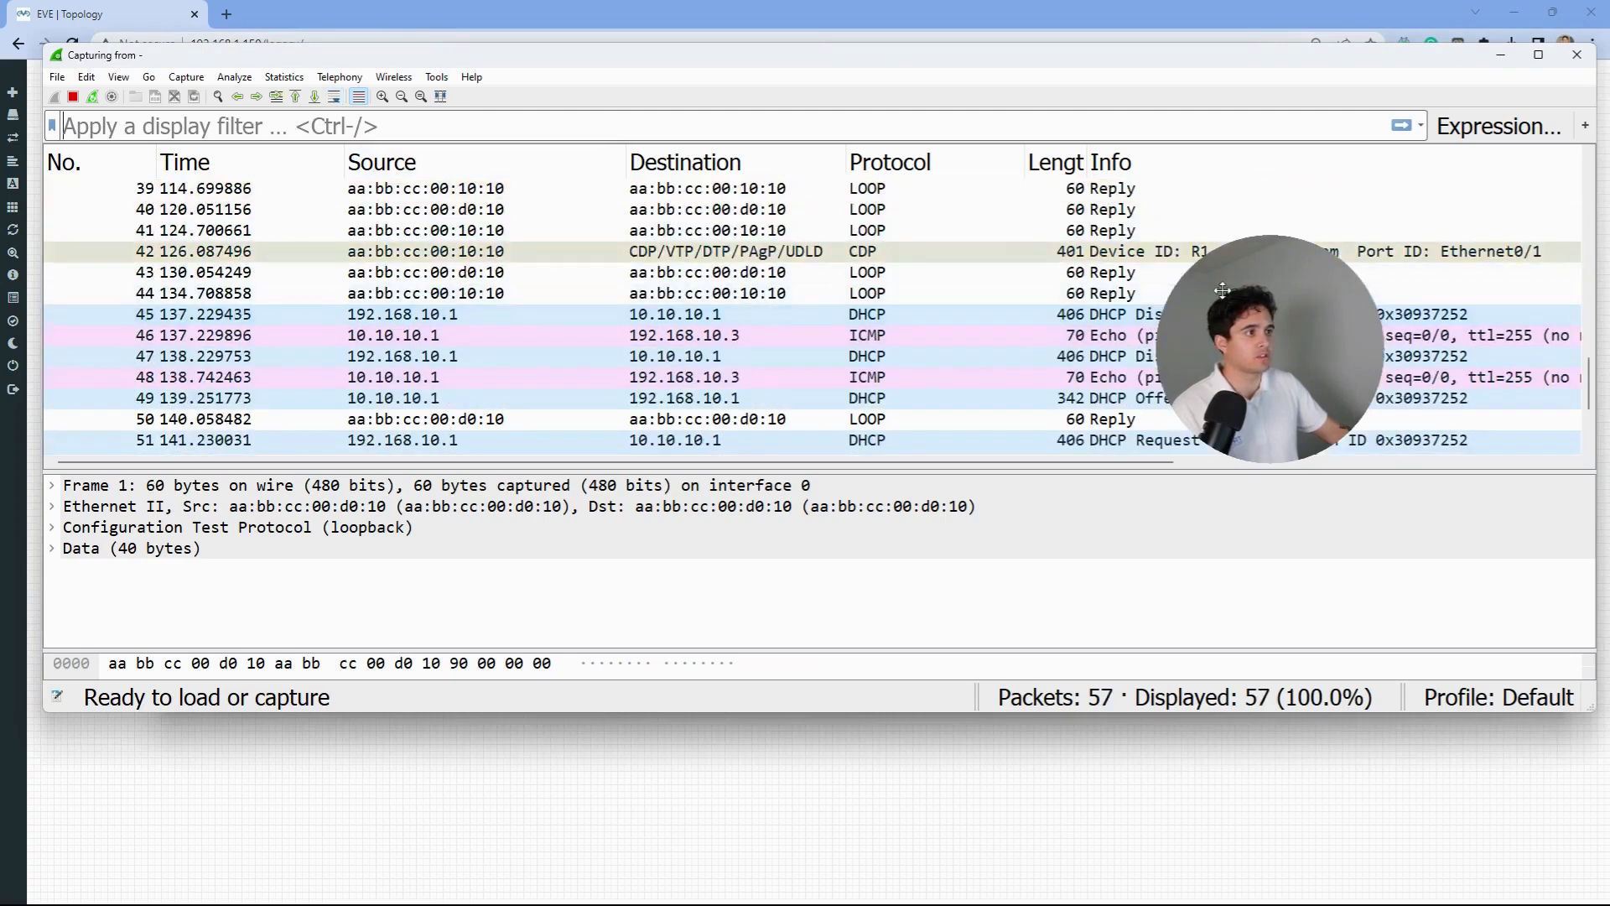
pyautogui.moveTo(1223, 291); pyautogui.dragTo(1409, 517)
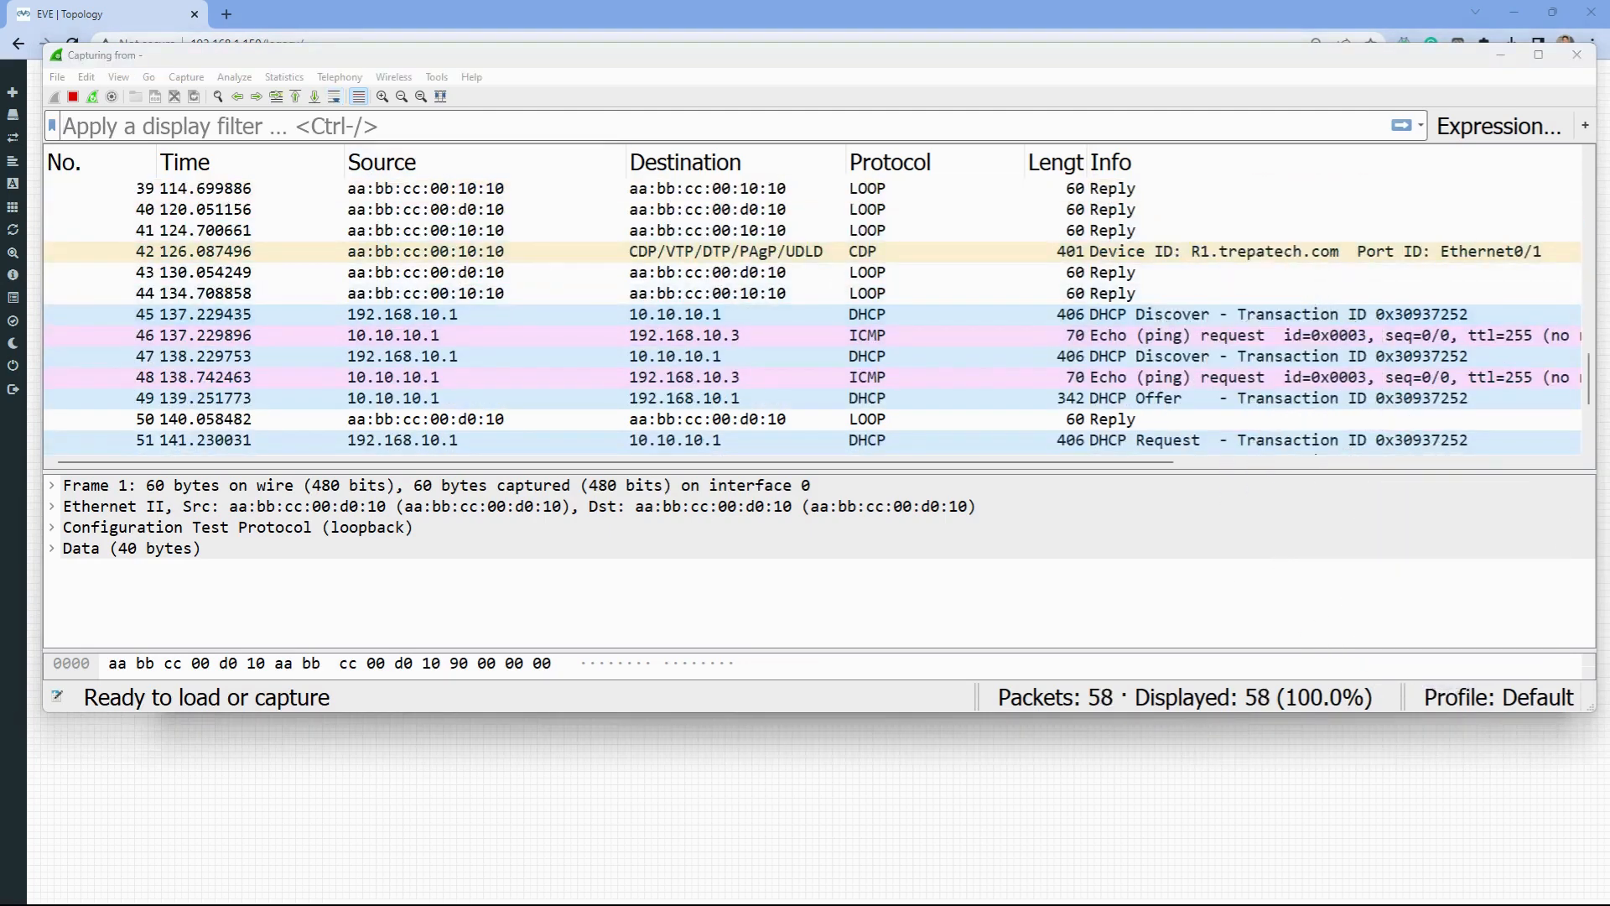
pyautogui.click(73, 97)
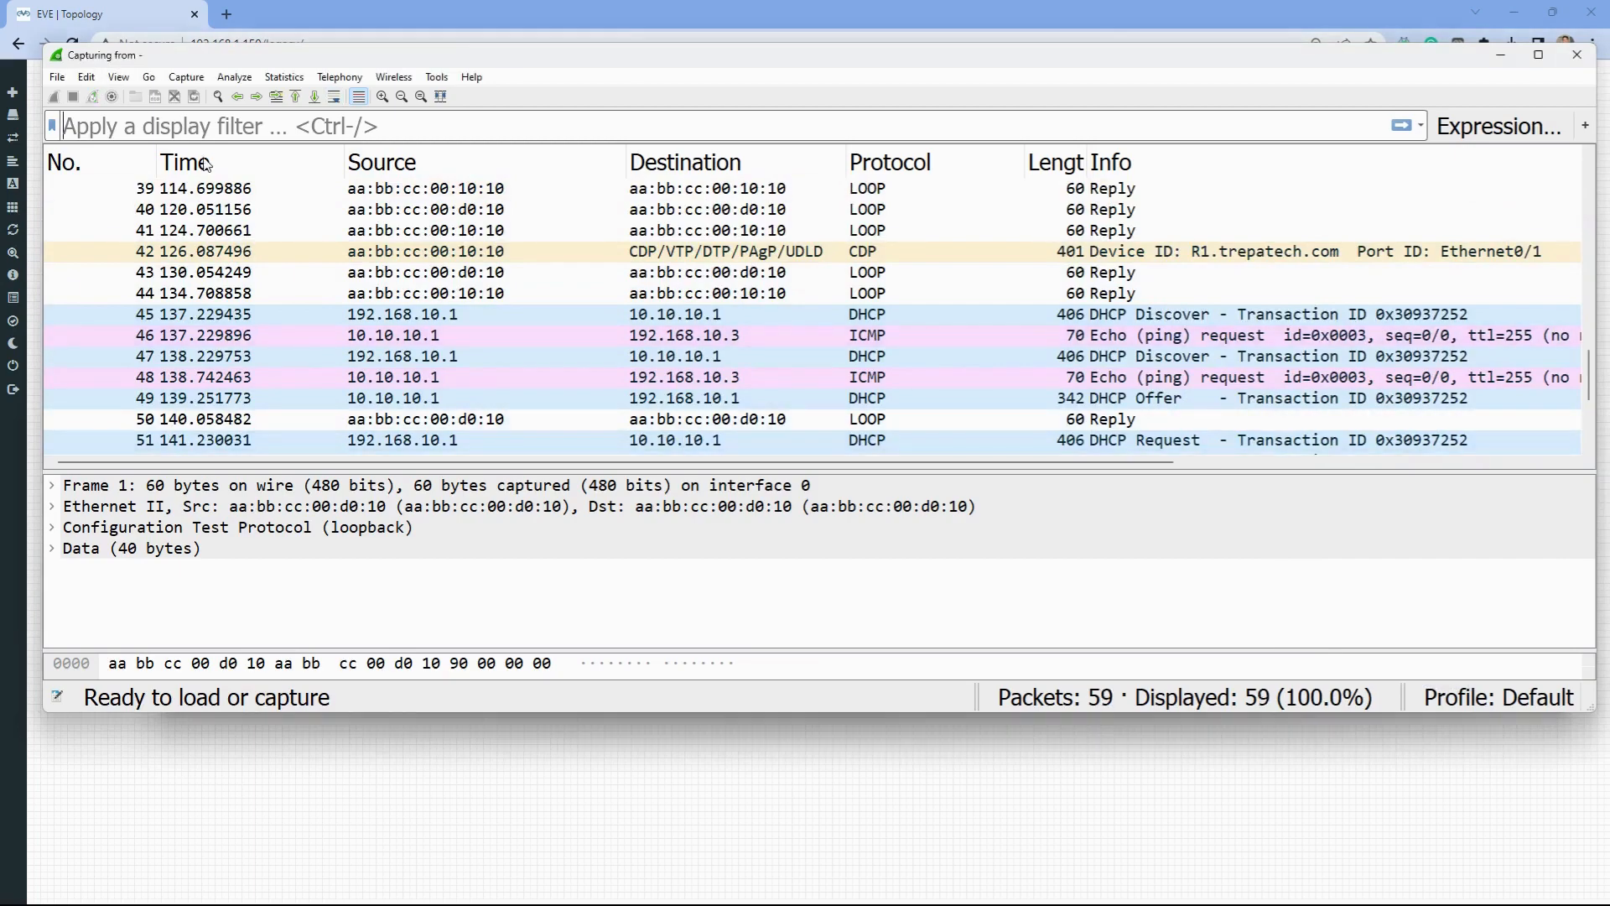
pyautogui.click(416, 321)
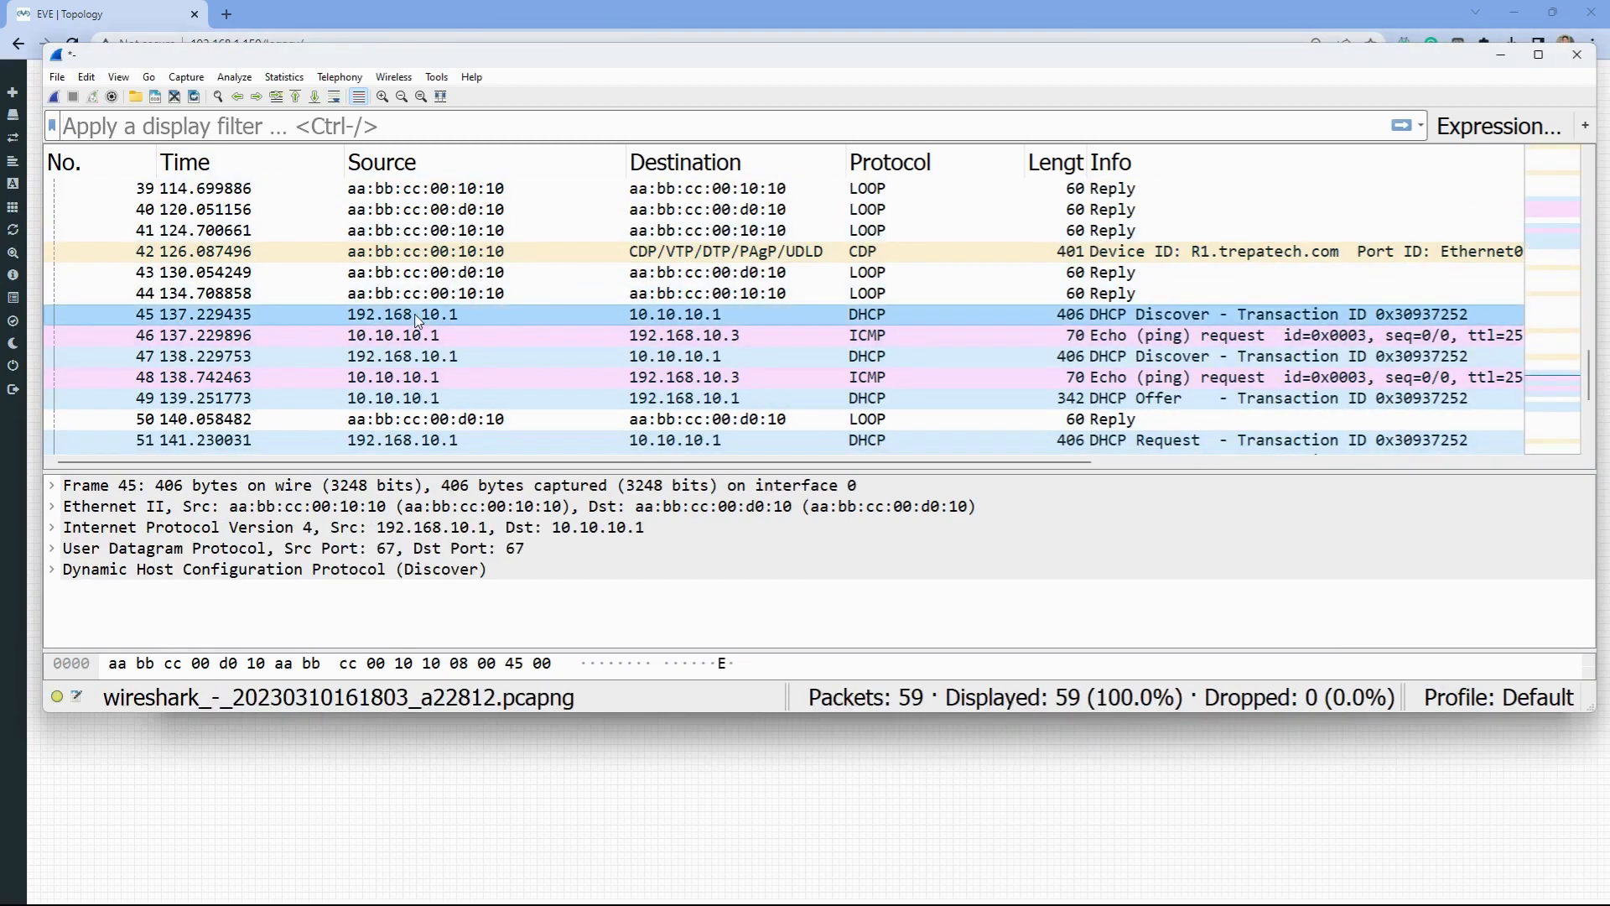
# - Minimize the DHCP_SVR terminal and reposition Wireshark so its status bar is visible
pyautogui.moveTo(632, 61); pyautogui.dragTo(661, 338)
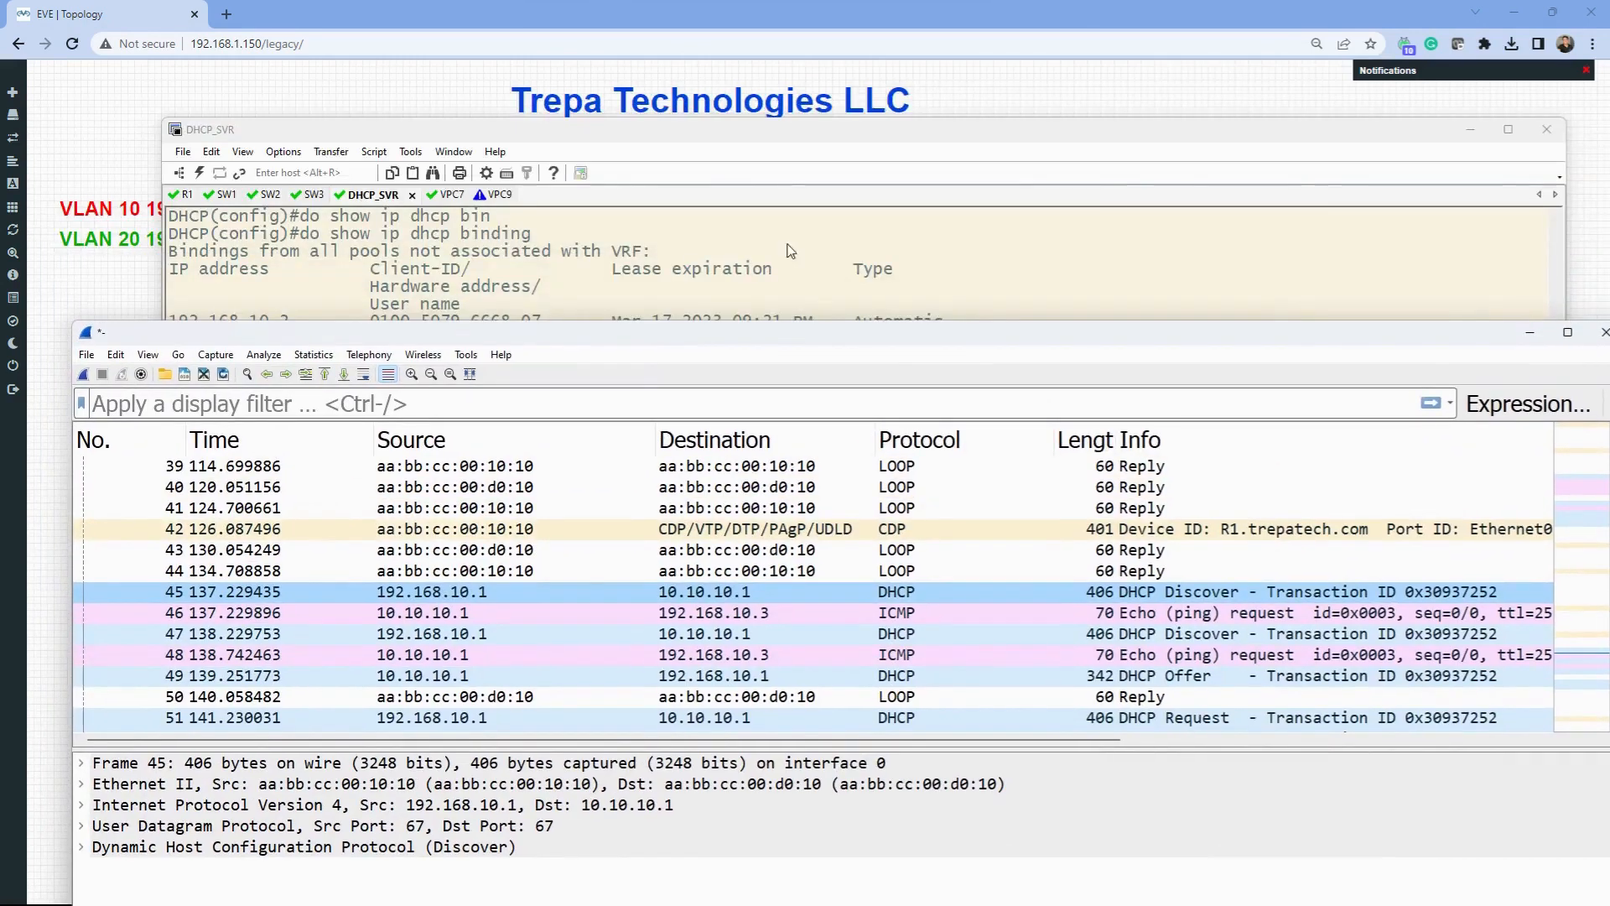
pyautogui.click(1476, 131)
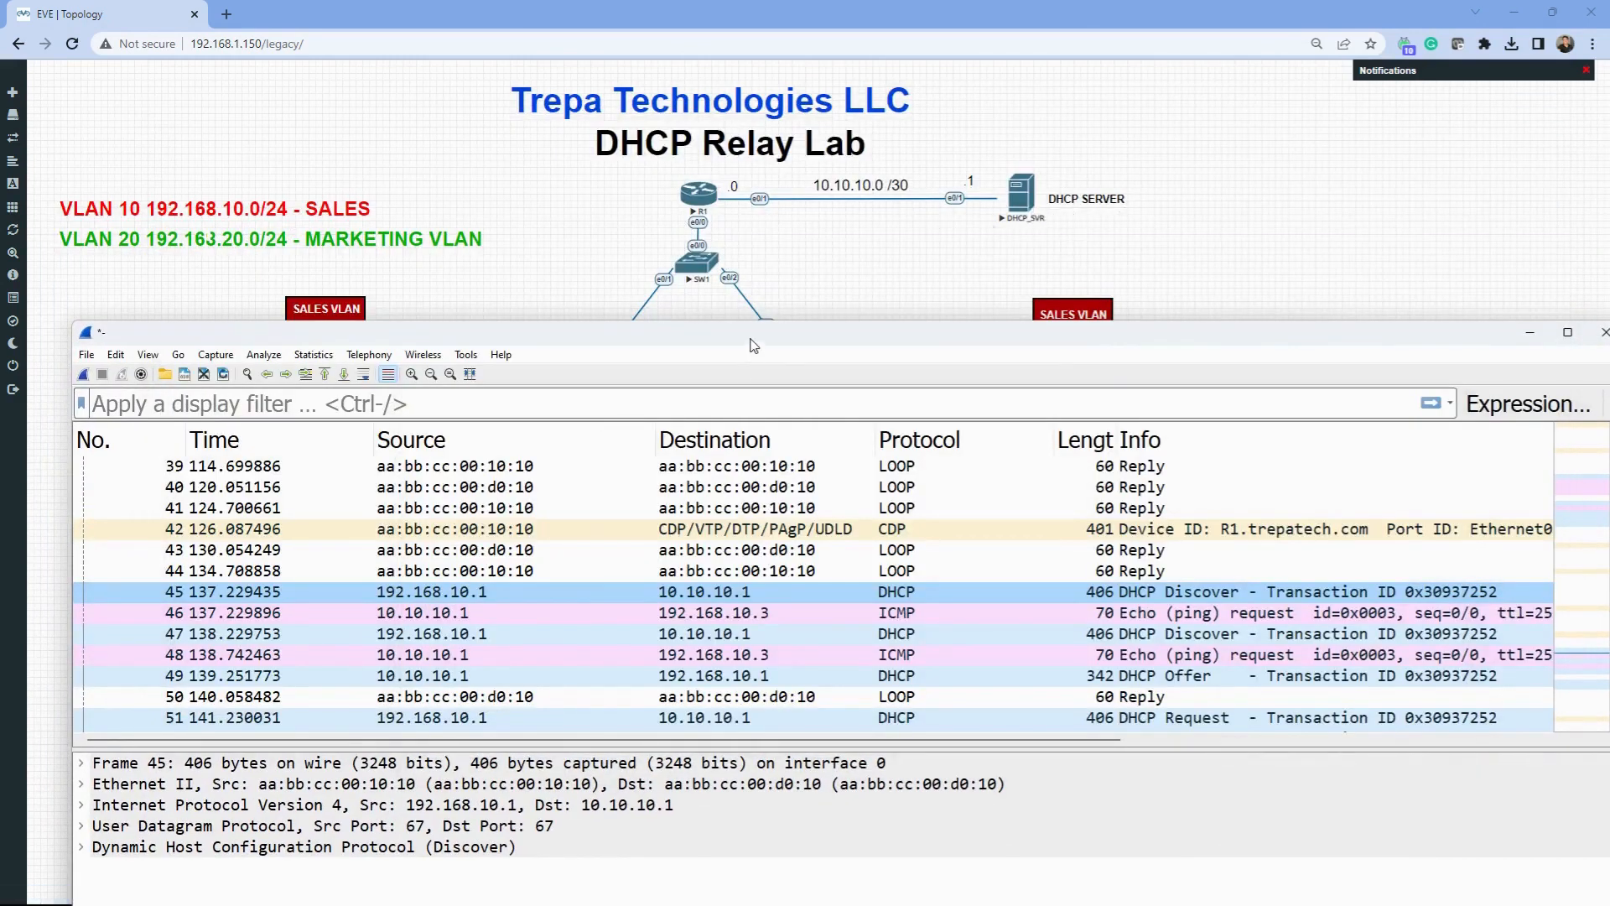
pyautogui.moveTo(753, 345); pyautogui.dragTo(733, 125)
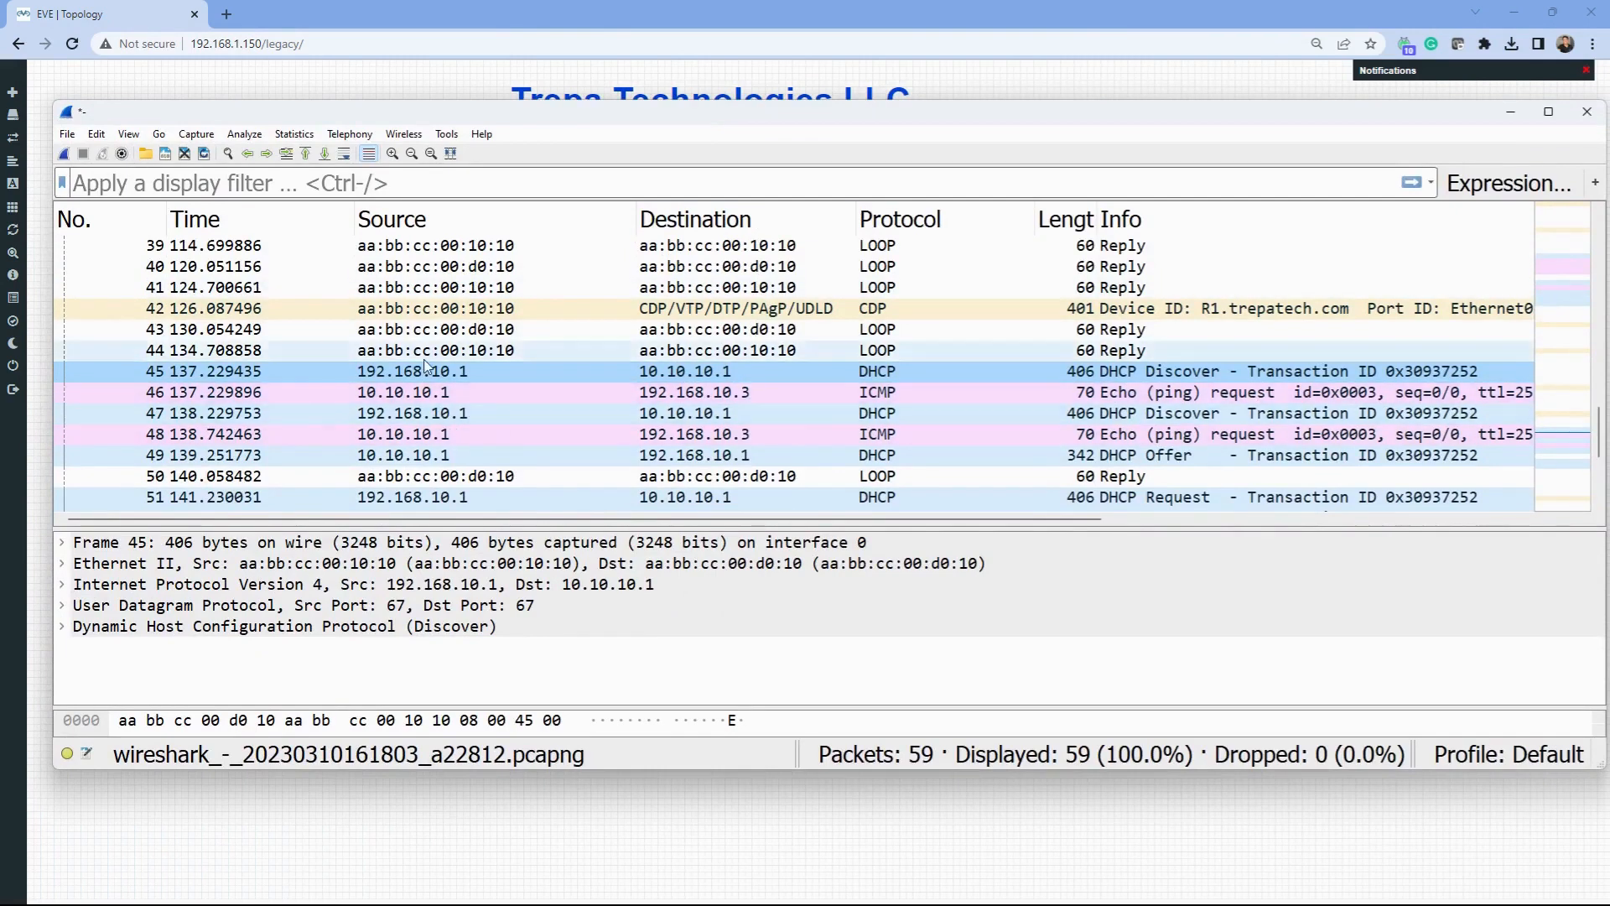
# - Inspect packet 47's UDP, DHCP and IPv4 details (relay agent 192.168.10.1, hops 1) in its own window
pyautogui.doubleClick(484, 420)
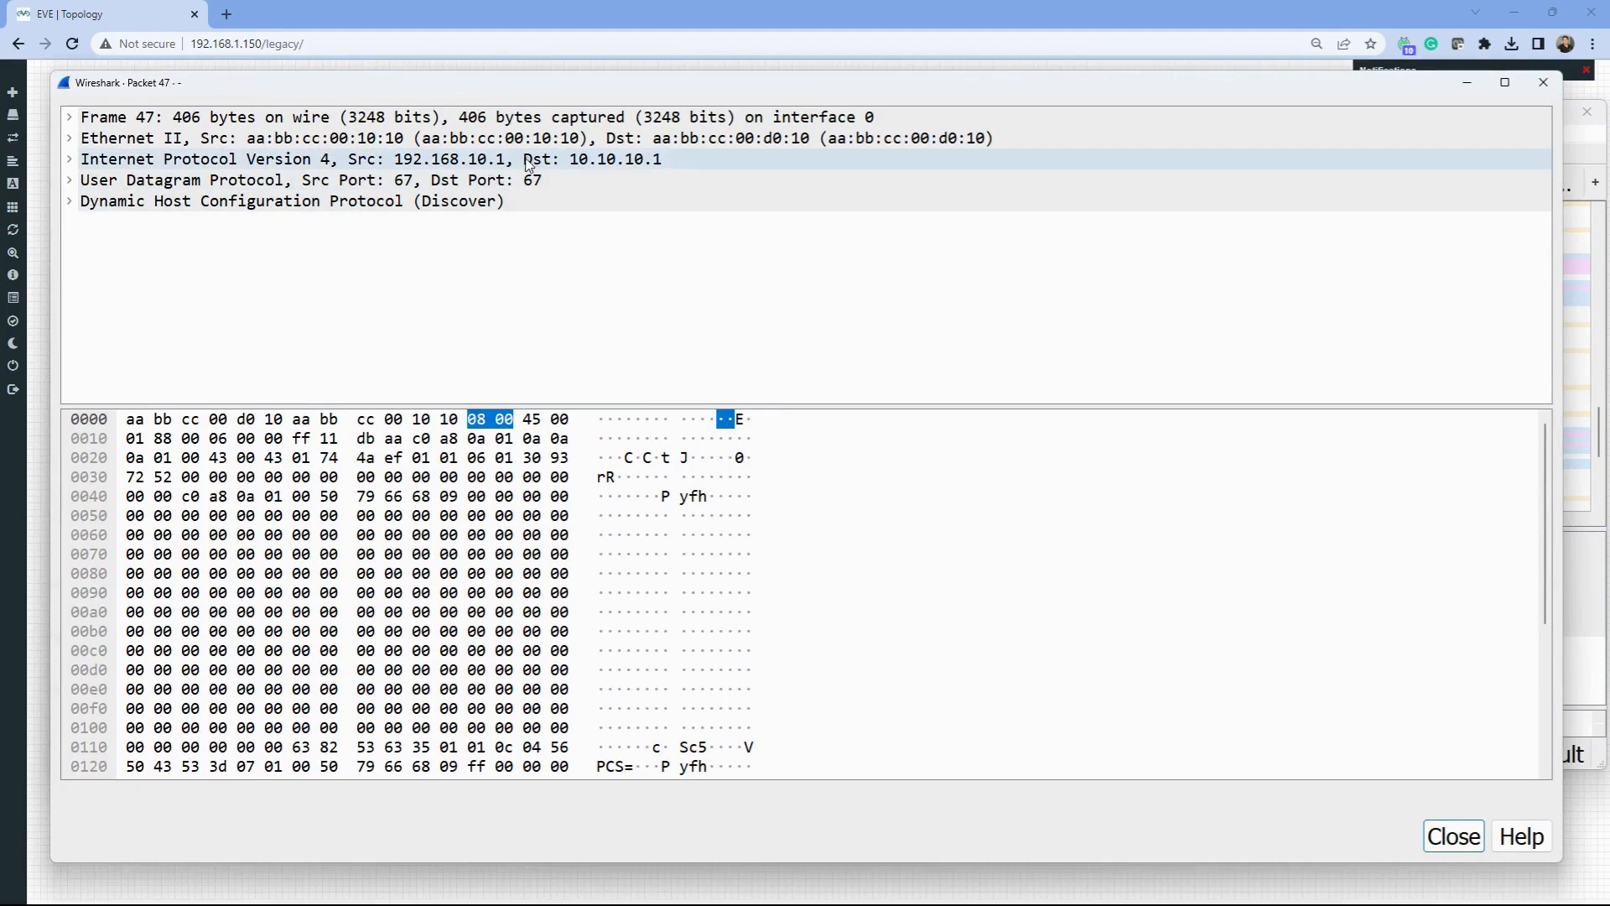
pyautogui.click(70, 179)
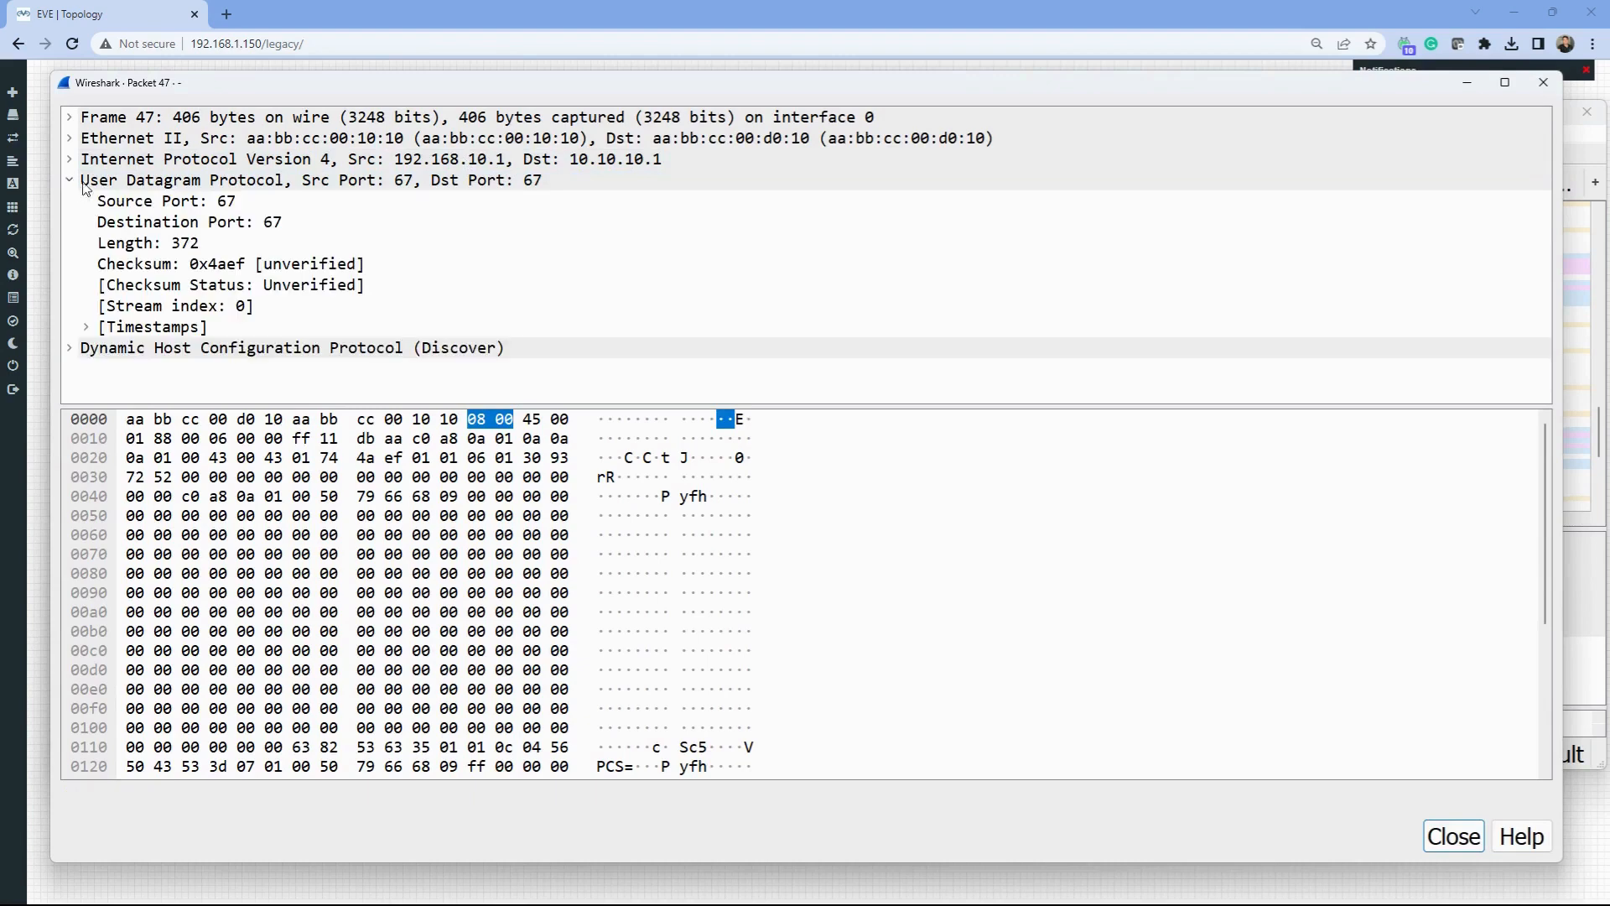
pyautogui.click(69, 349)
pyautogui.scroll(-2, 165, 304)
pyautogui.moveTo(622, 407); pyautogui.dragTo(677, 746)
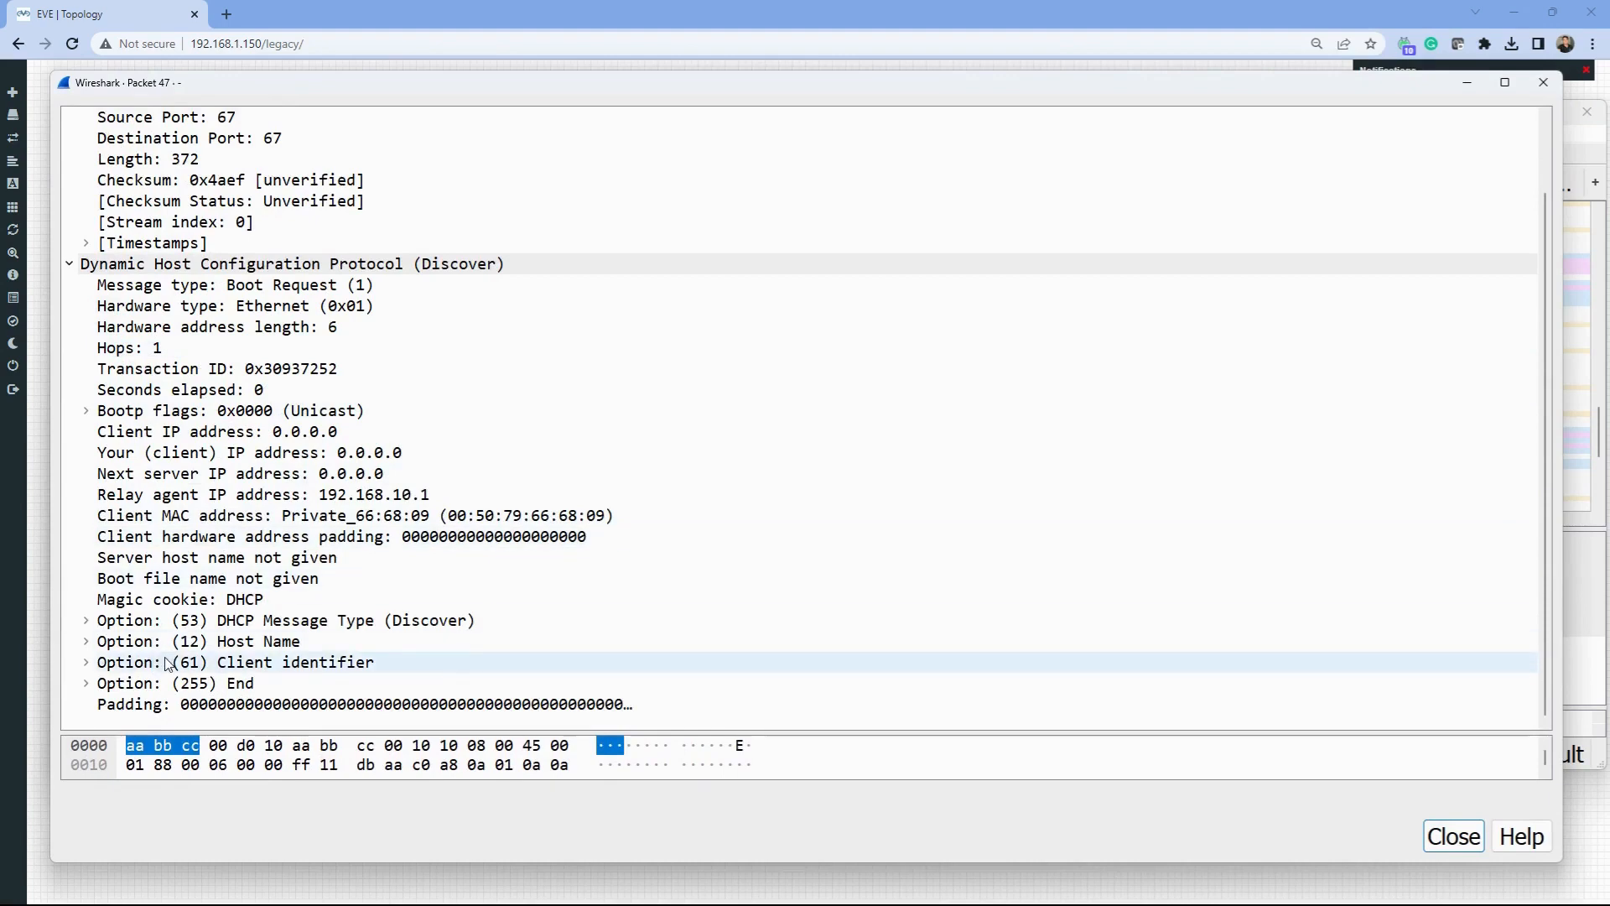
pyautogui.scroll(2, 168, 665)
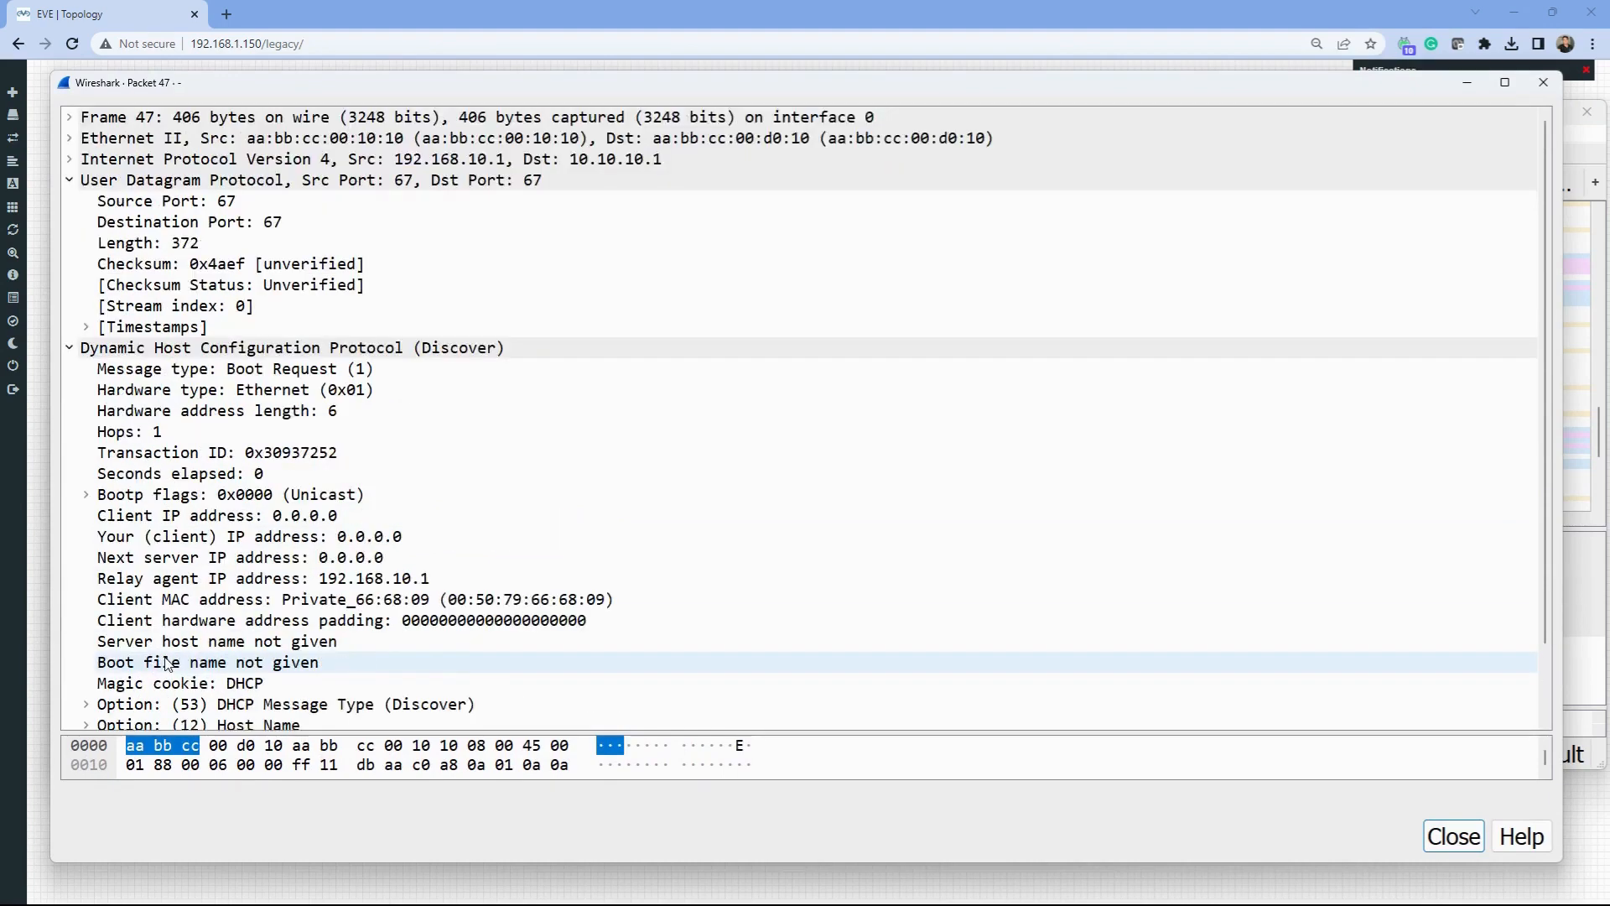
pyautogui.click(88, 159)
pyautogui.click(70, 160)
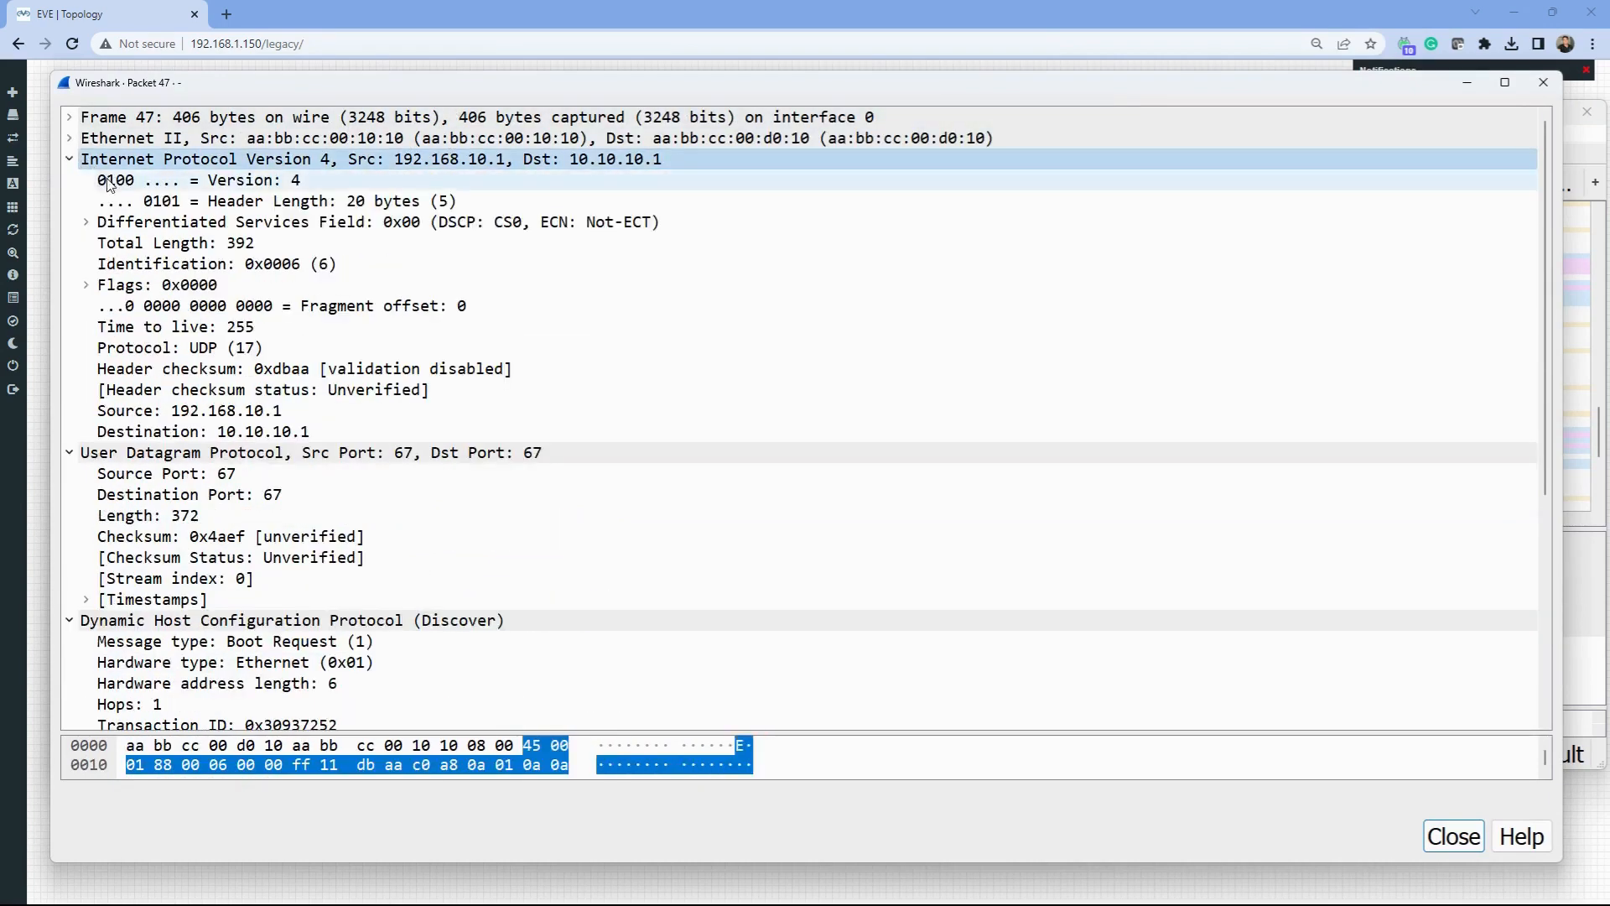
pyautogui.click(1544, 81)
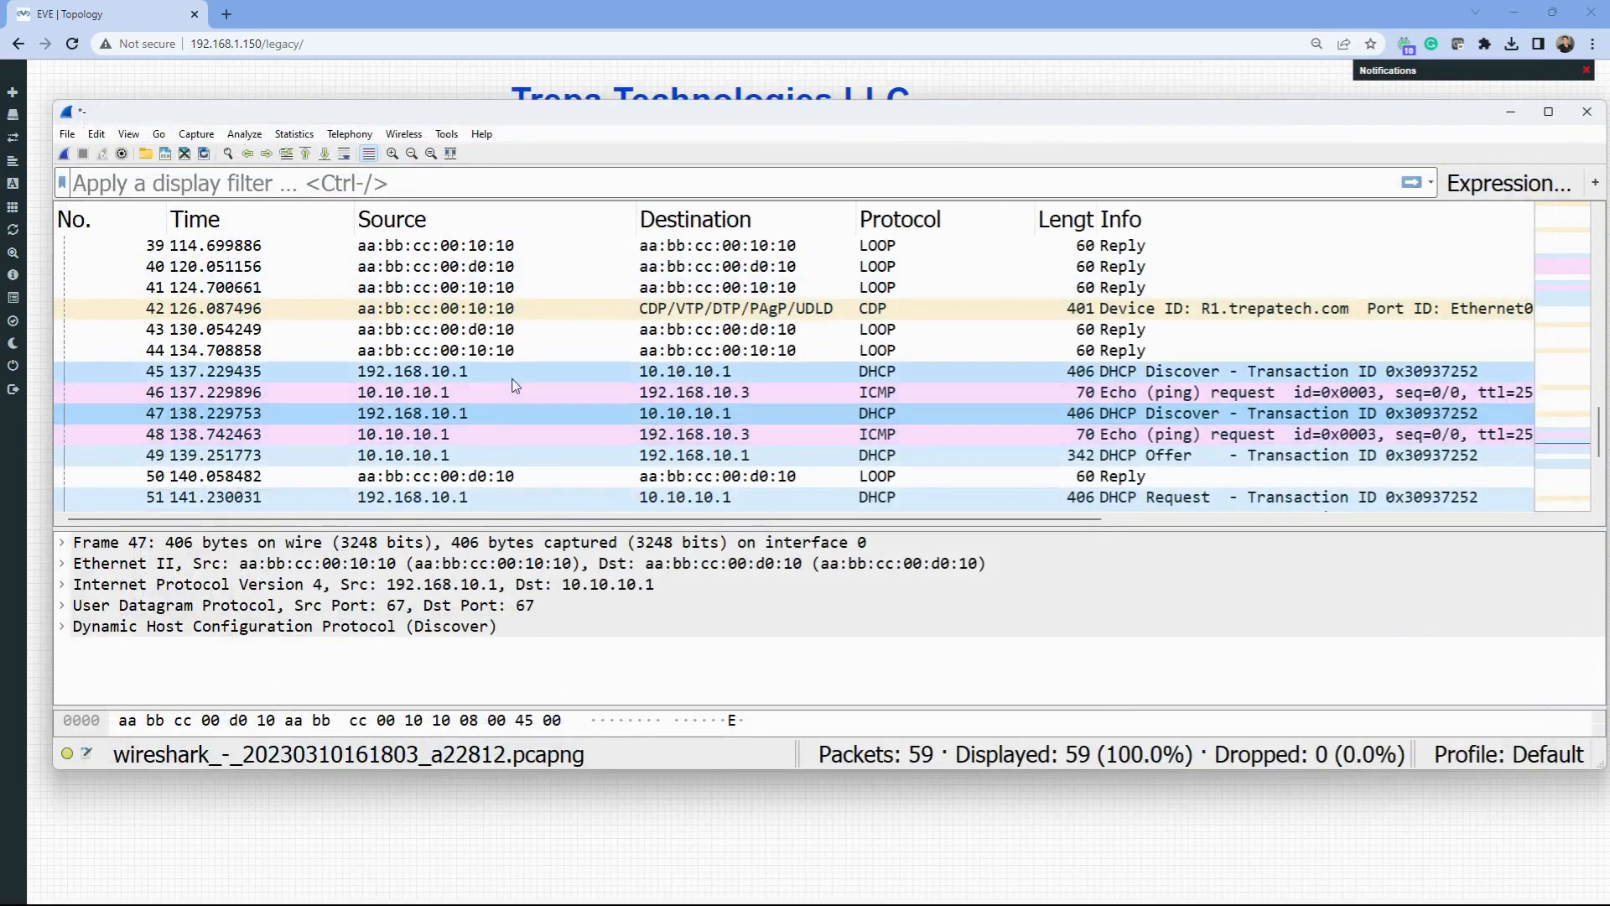
# - Step through packets 46, 47, 49, 51 and 52: the relayed Discover, Offer, Request and ACK
pyautogui.click(578, 395)
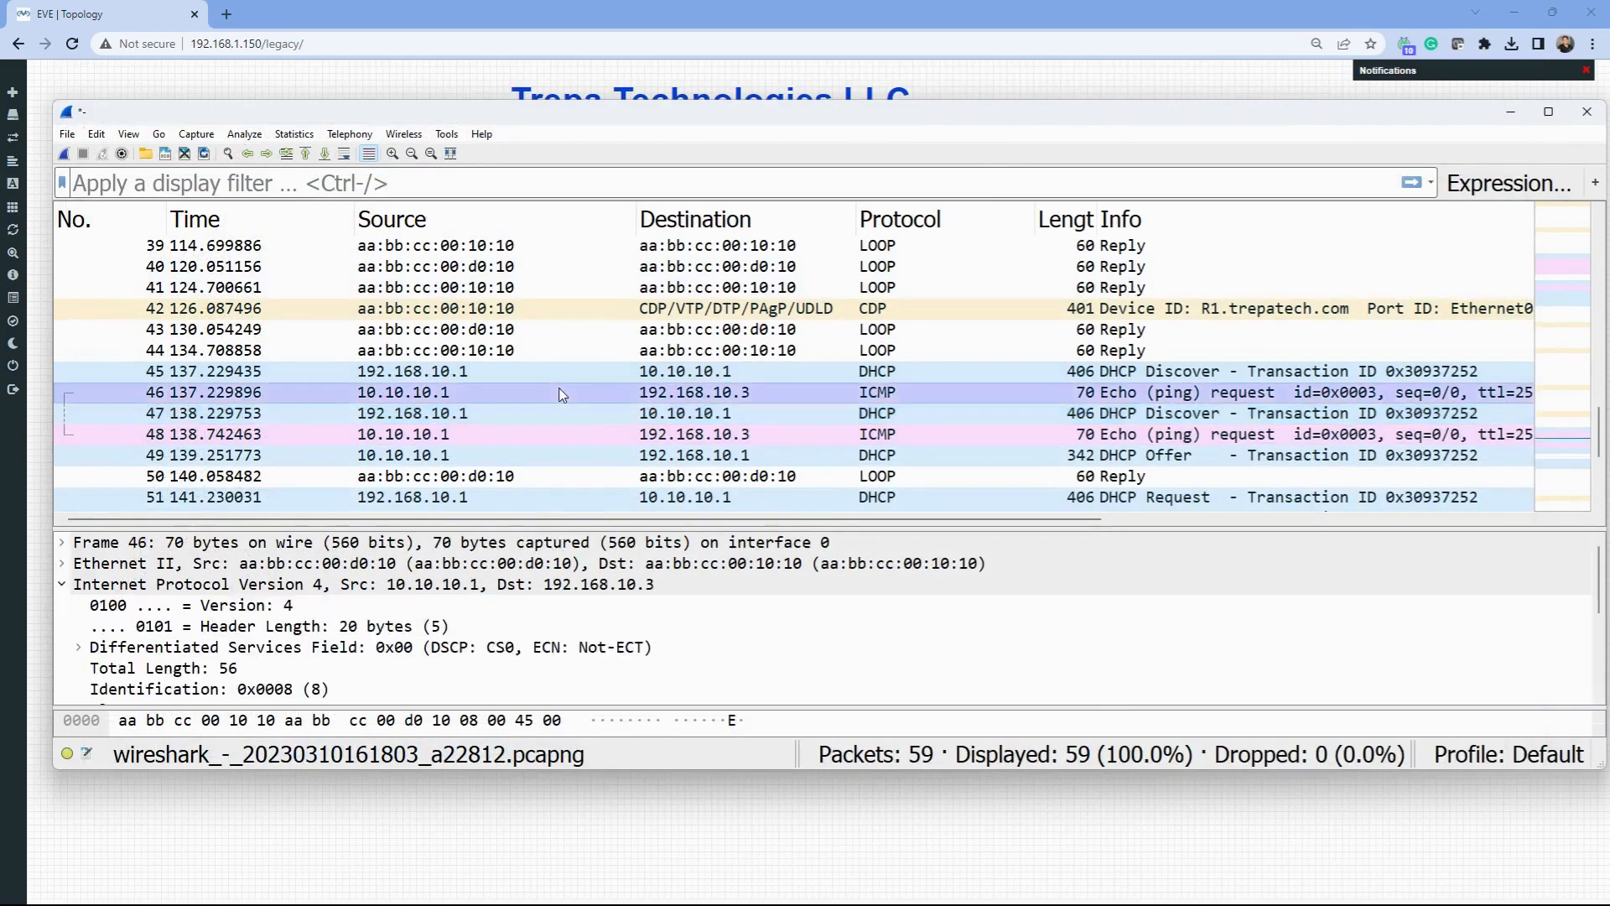
pyautogui.click(1030, 414)
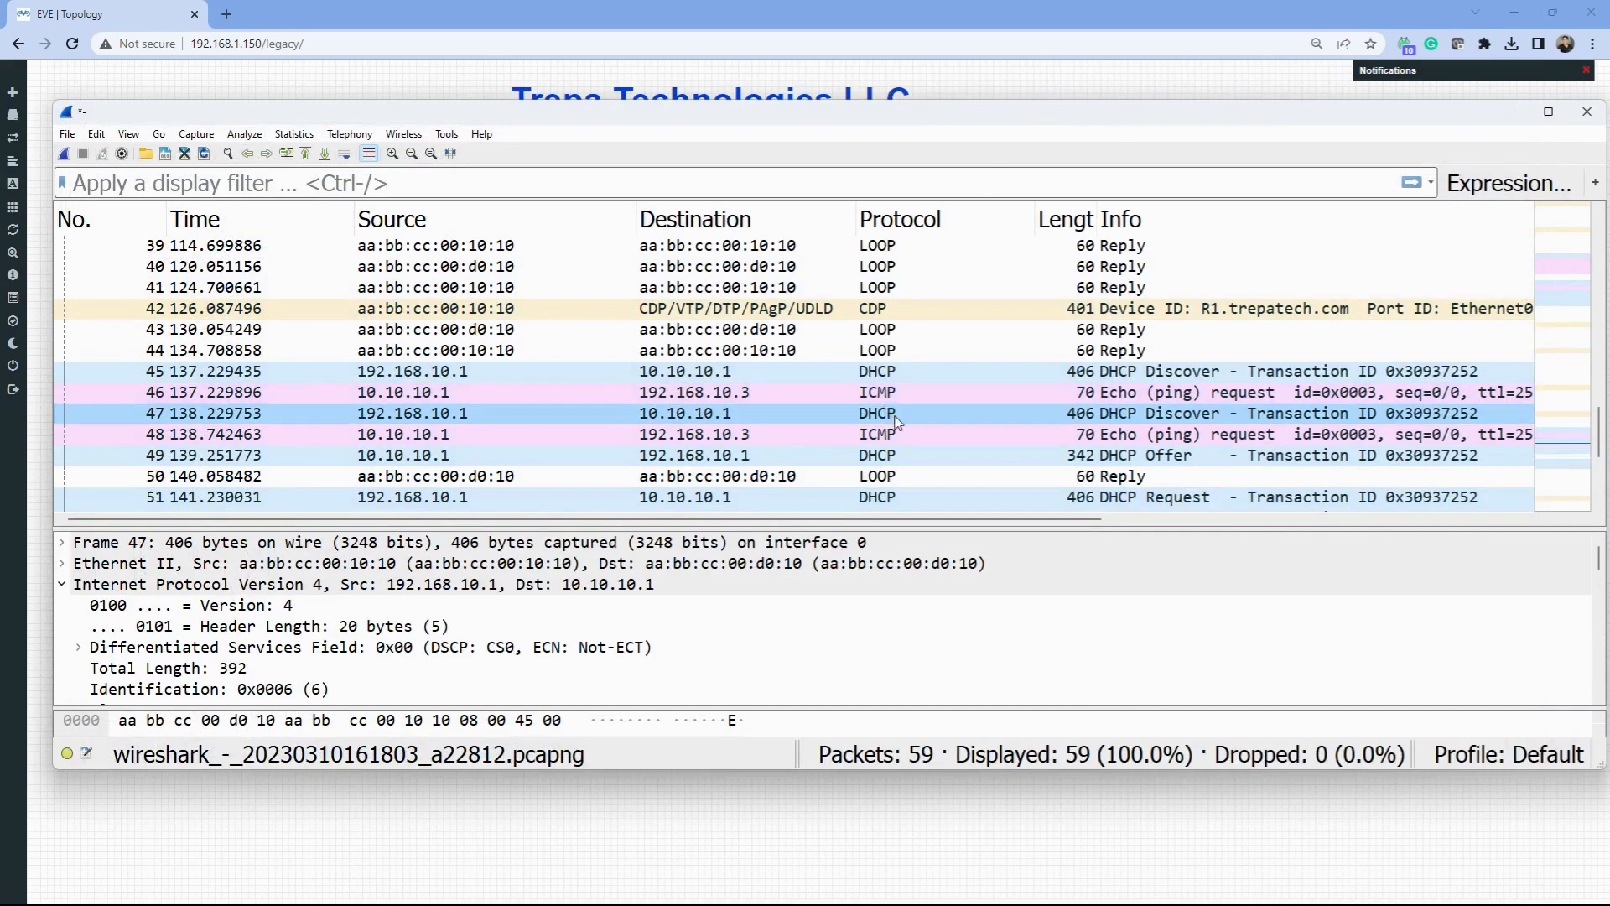
pyautogui.click(633, 454)
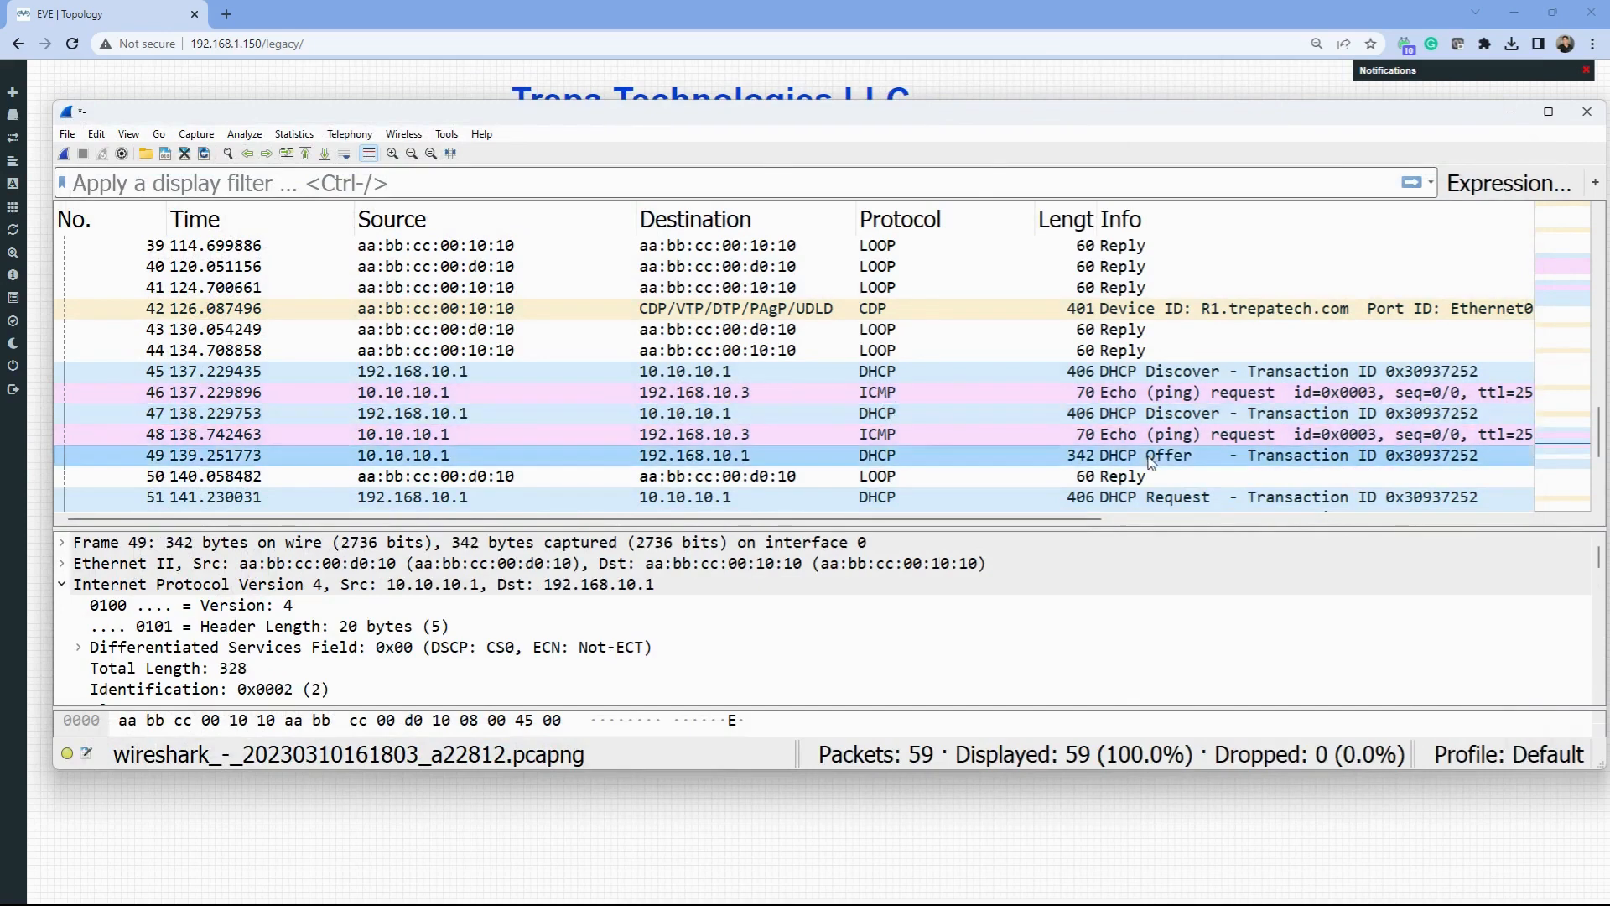
pyautogui.scroll(-1, 627, 392)
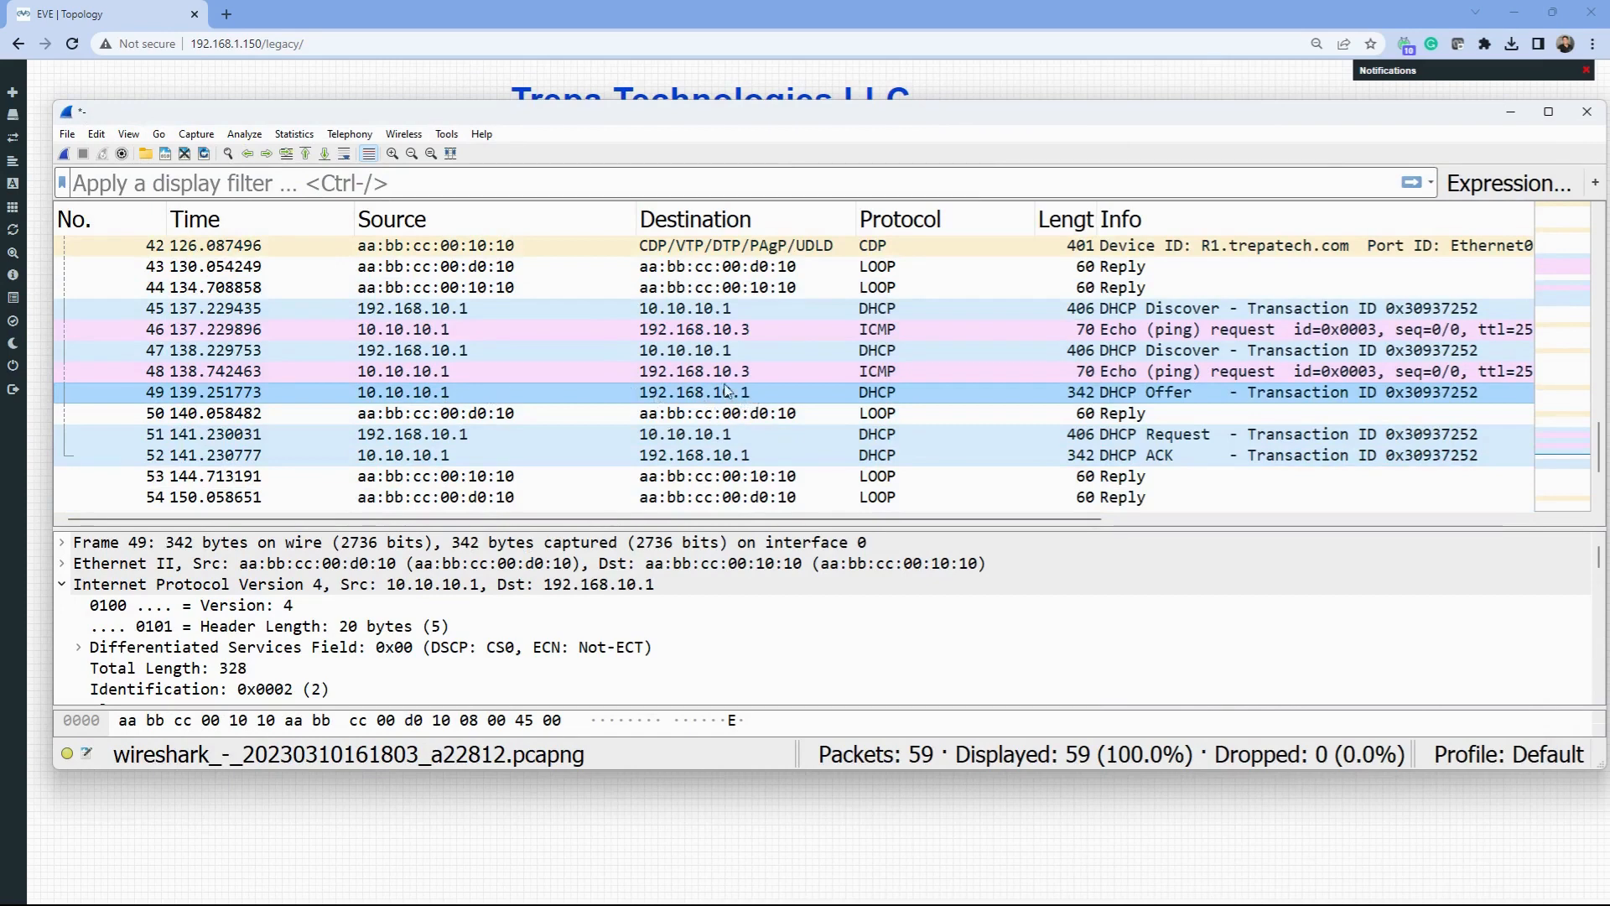
pyautogui.click(518, 433)
pyautogui.press('Down')
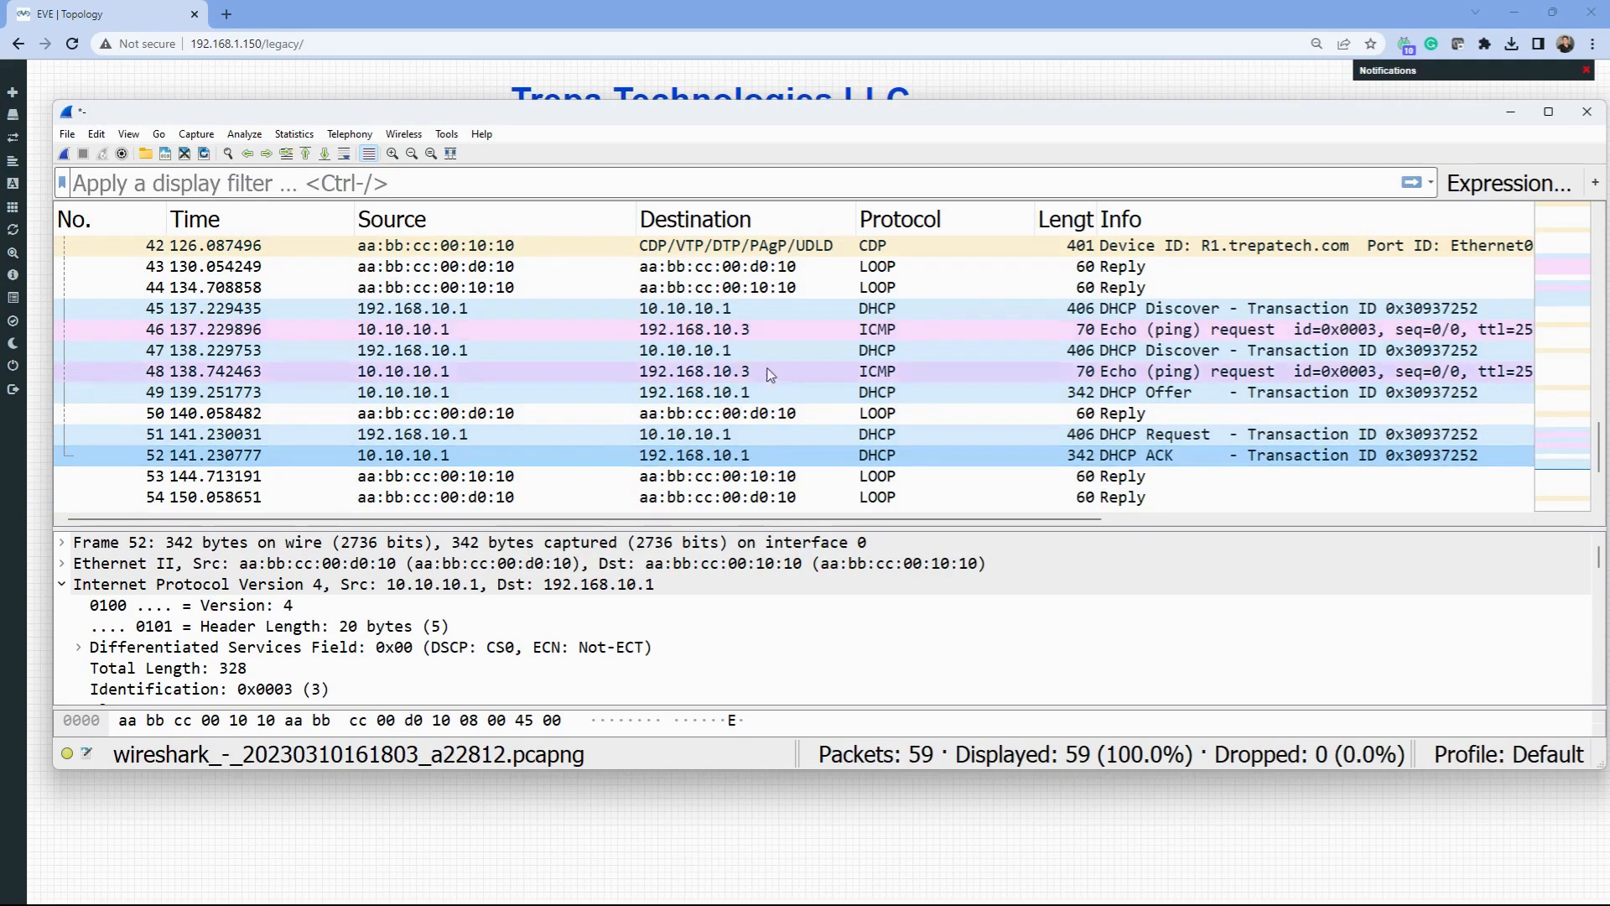
pyautogui.click(828, 399)
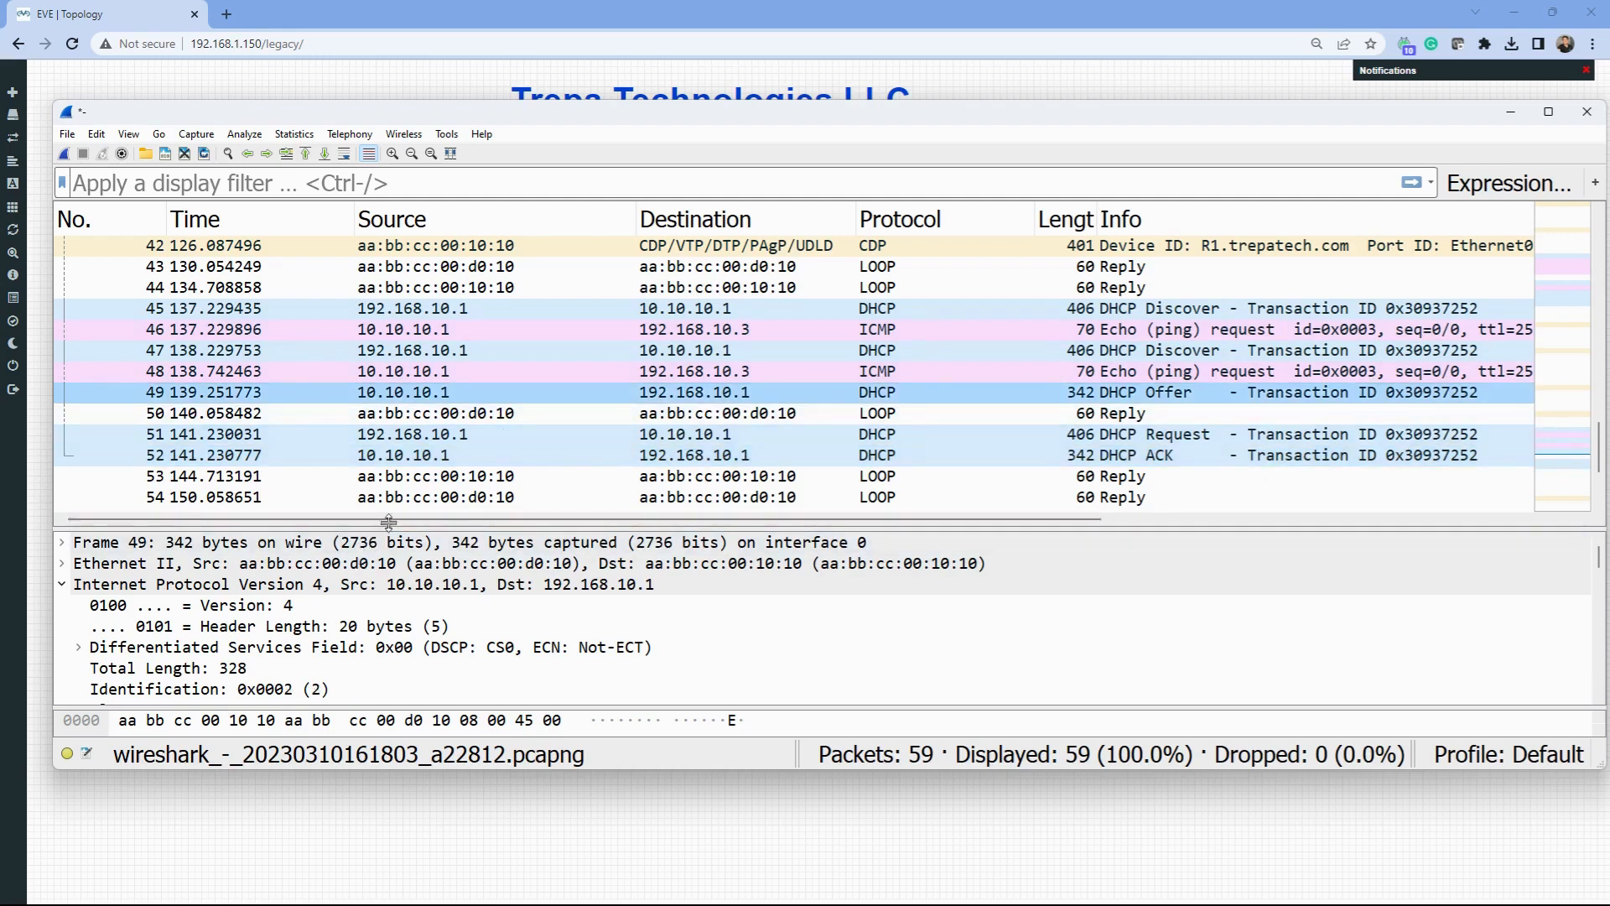
# - Enlarge the details pane, inspect Offer 49's IPv4 header, recheck packets 51 and 52, then minimize Wireshark
pyautogui.moveTo(363, 530); pyautogui.dragTo(377, 235)
pyautogui.click(62, 581)
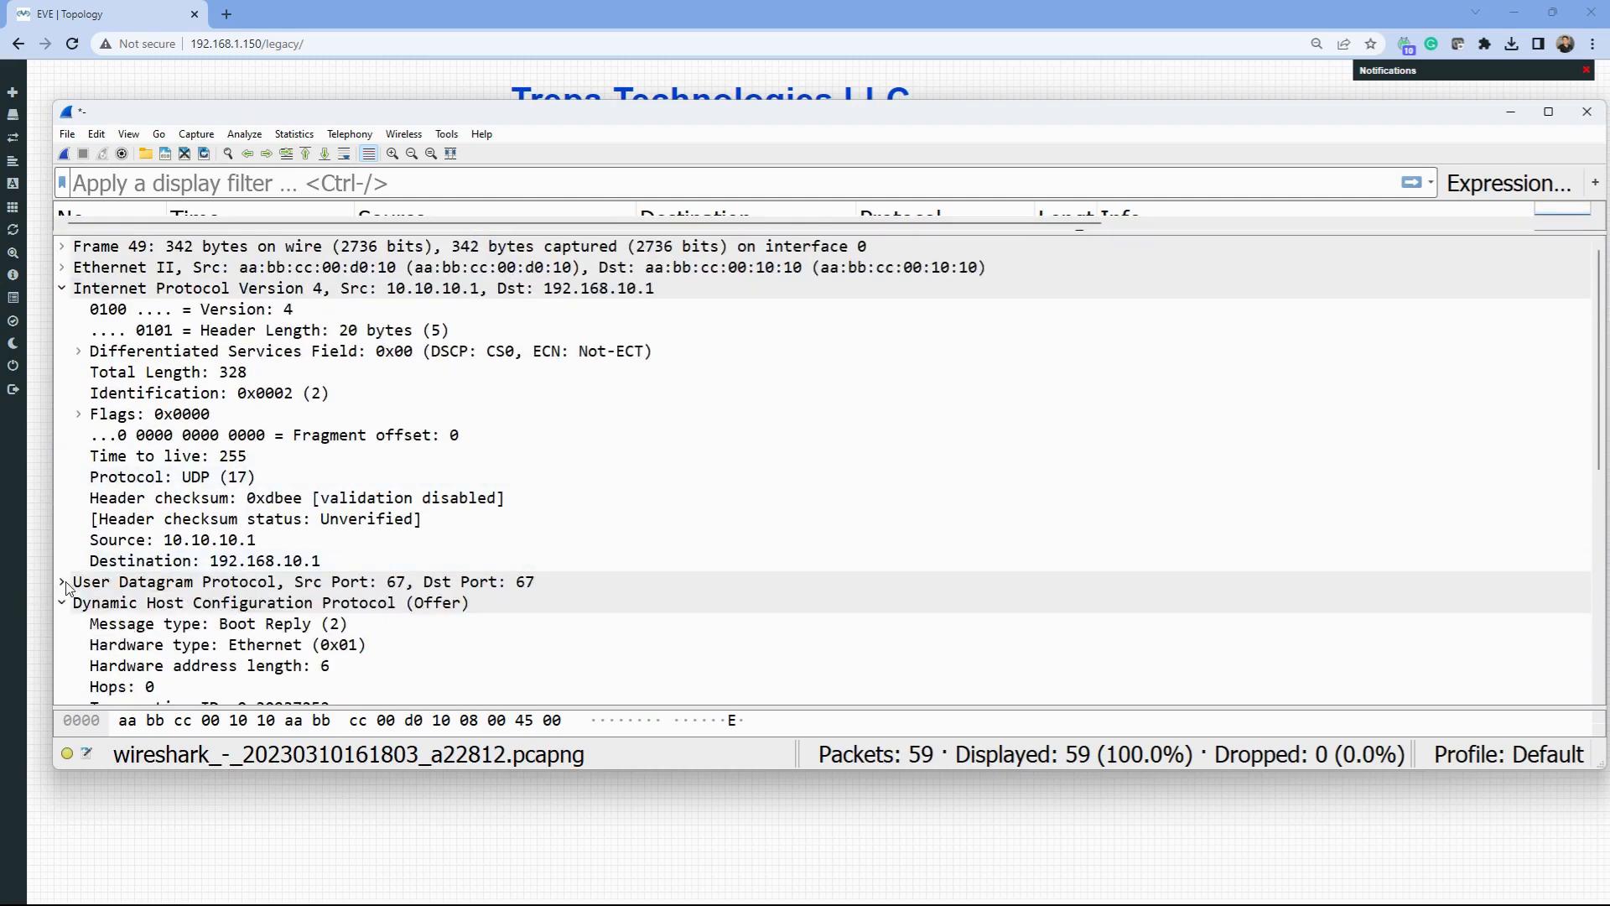
pyautogui.scroll(-4, 84, 411)
pyautogui.click(62, 351)
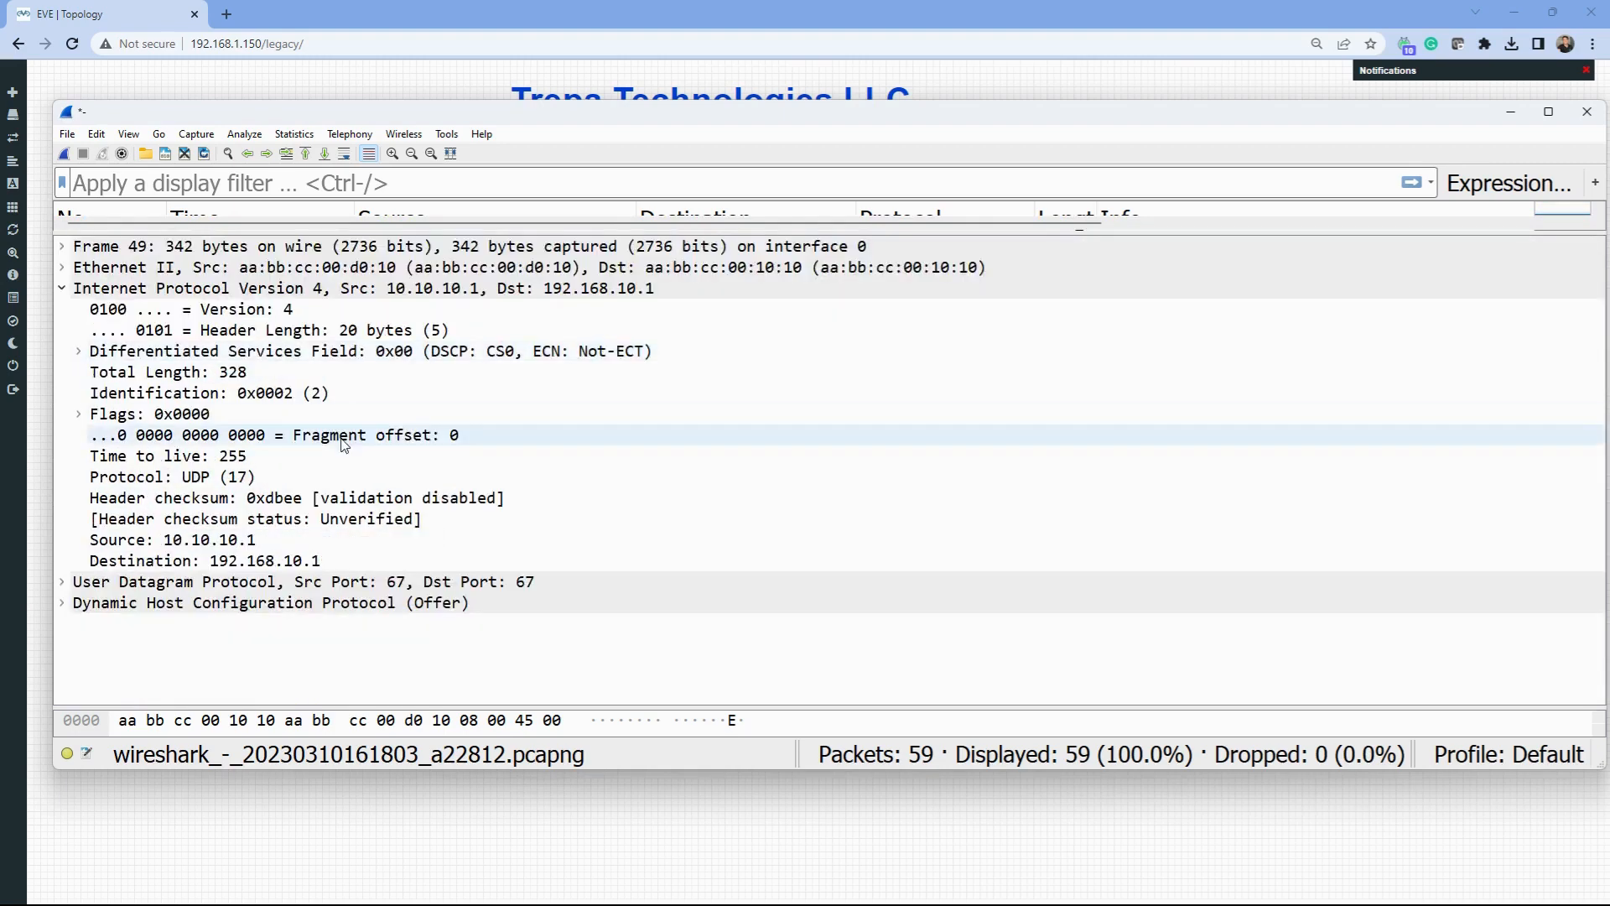
pyautogui.click(556, 285)
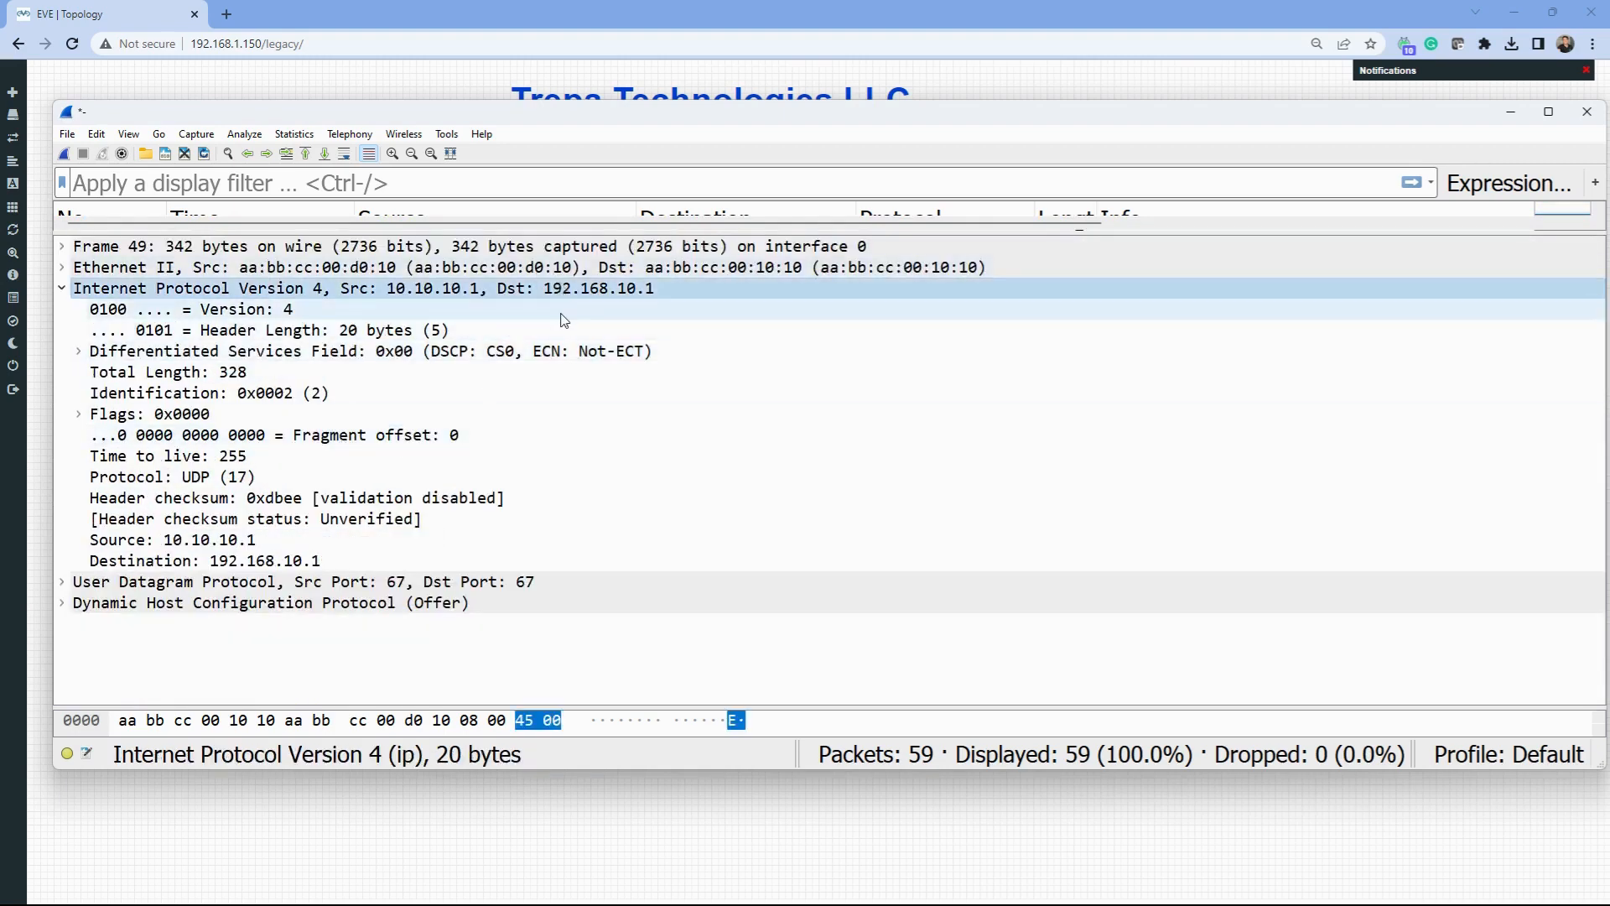
pyautogui.moveTo(597, 223); pyautogui.dragTo(663, 485)
pyautogui.scroll(-1, 768, 373)
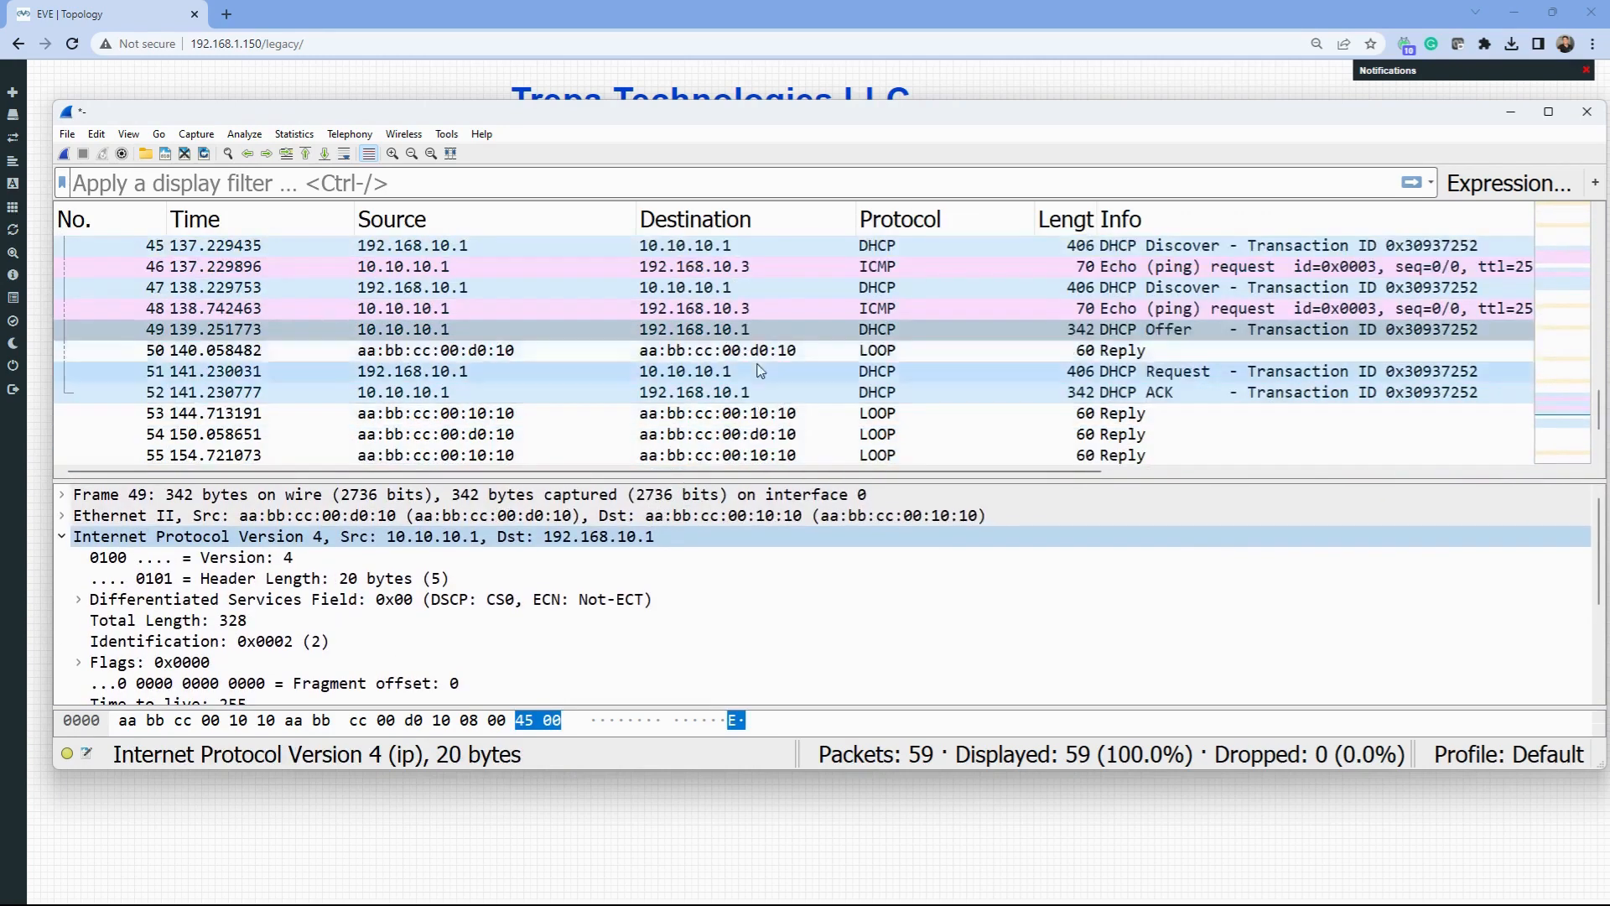
pyautogui.click(768, 373)
pyautogui.click(775, 391)
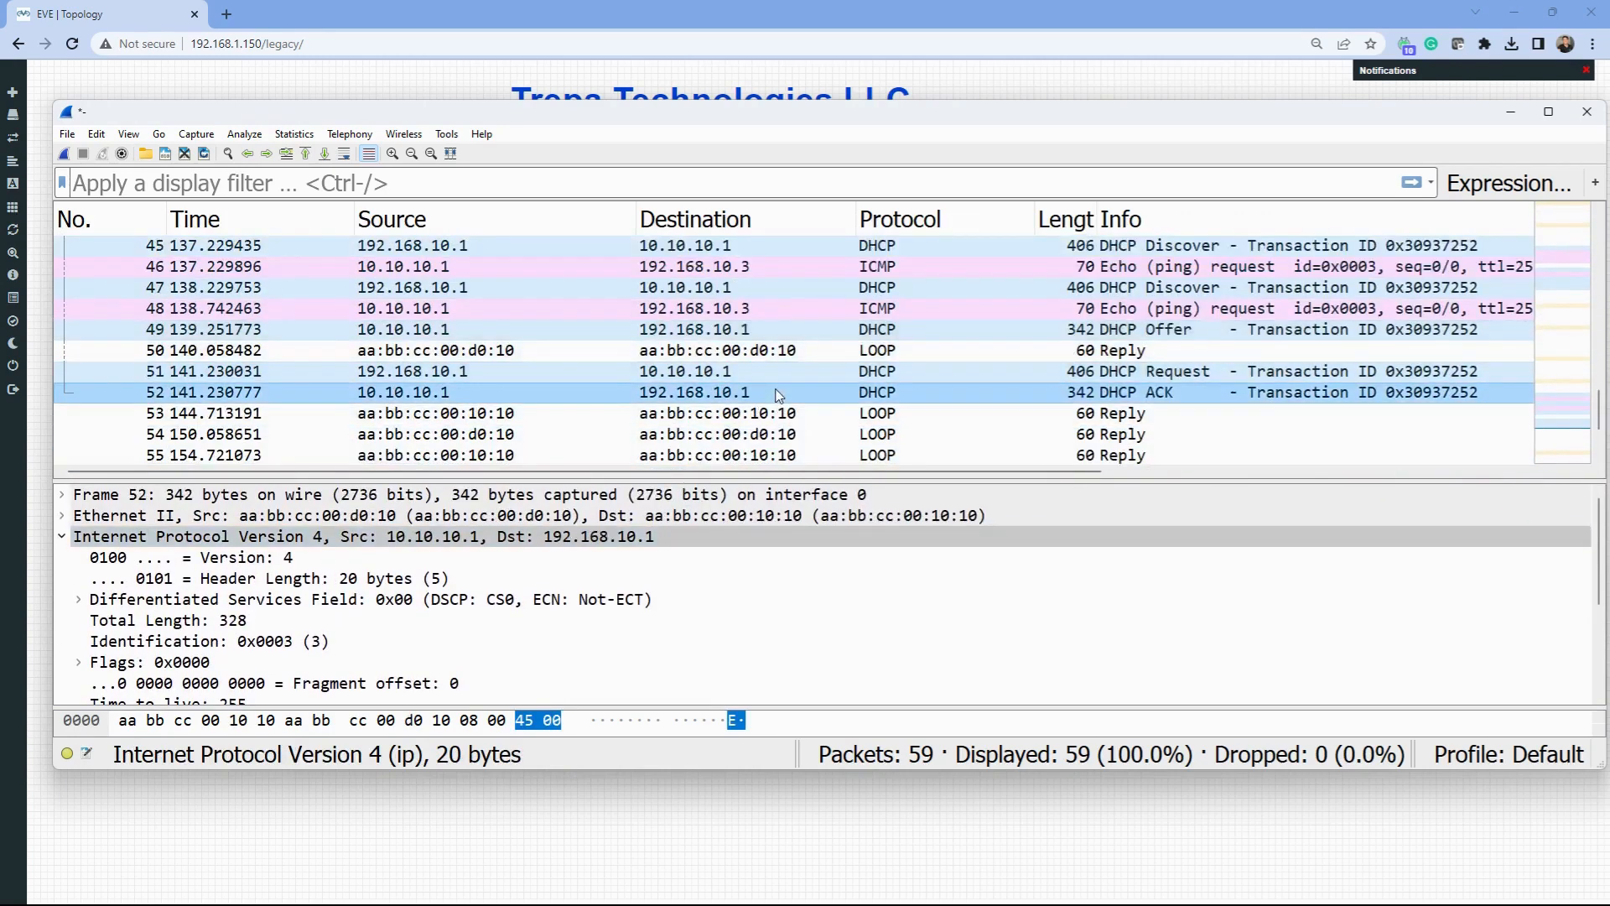
pyautogui.click(1510, 112)
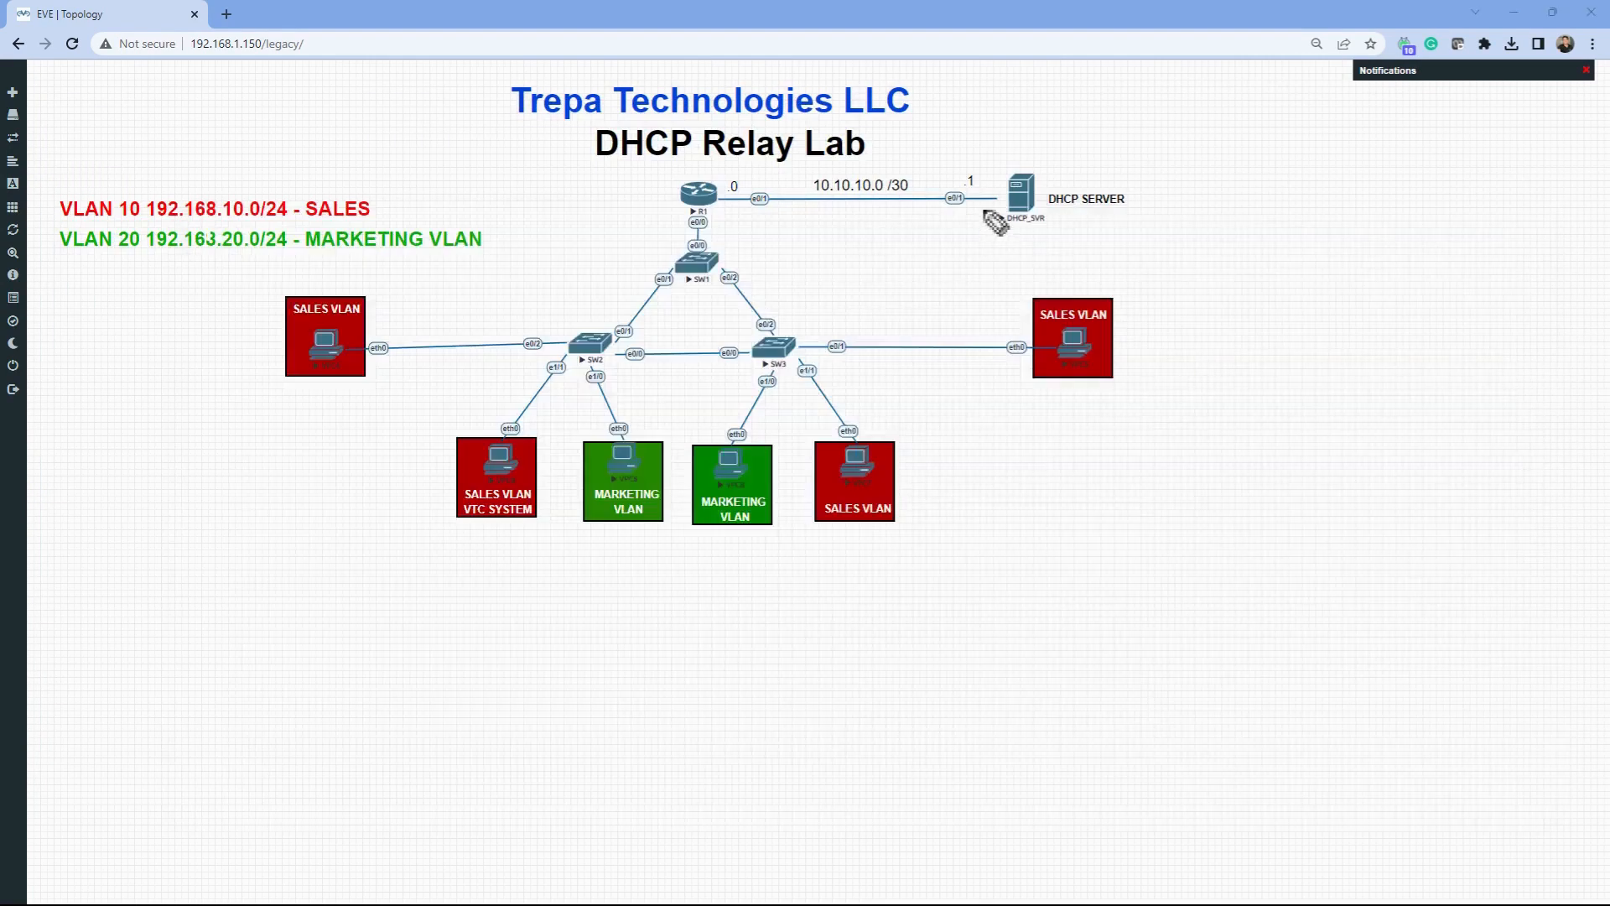
# - Draw Epic Pen arrows from the DHCP server and from R1 down to the lower Sales VLAN PC
pyautogui.moveTo(1027, 210)
pyautogui.mouseDown()
pyautogui.moveTo(872, 441)
pyautogui.moveTo(883, 385)
pyautogui.mouseUp()
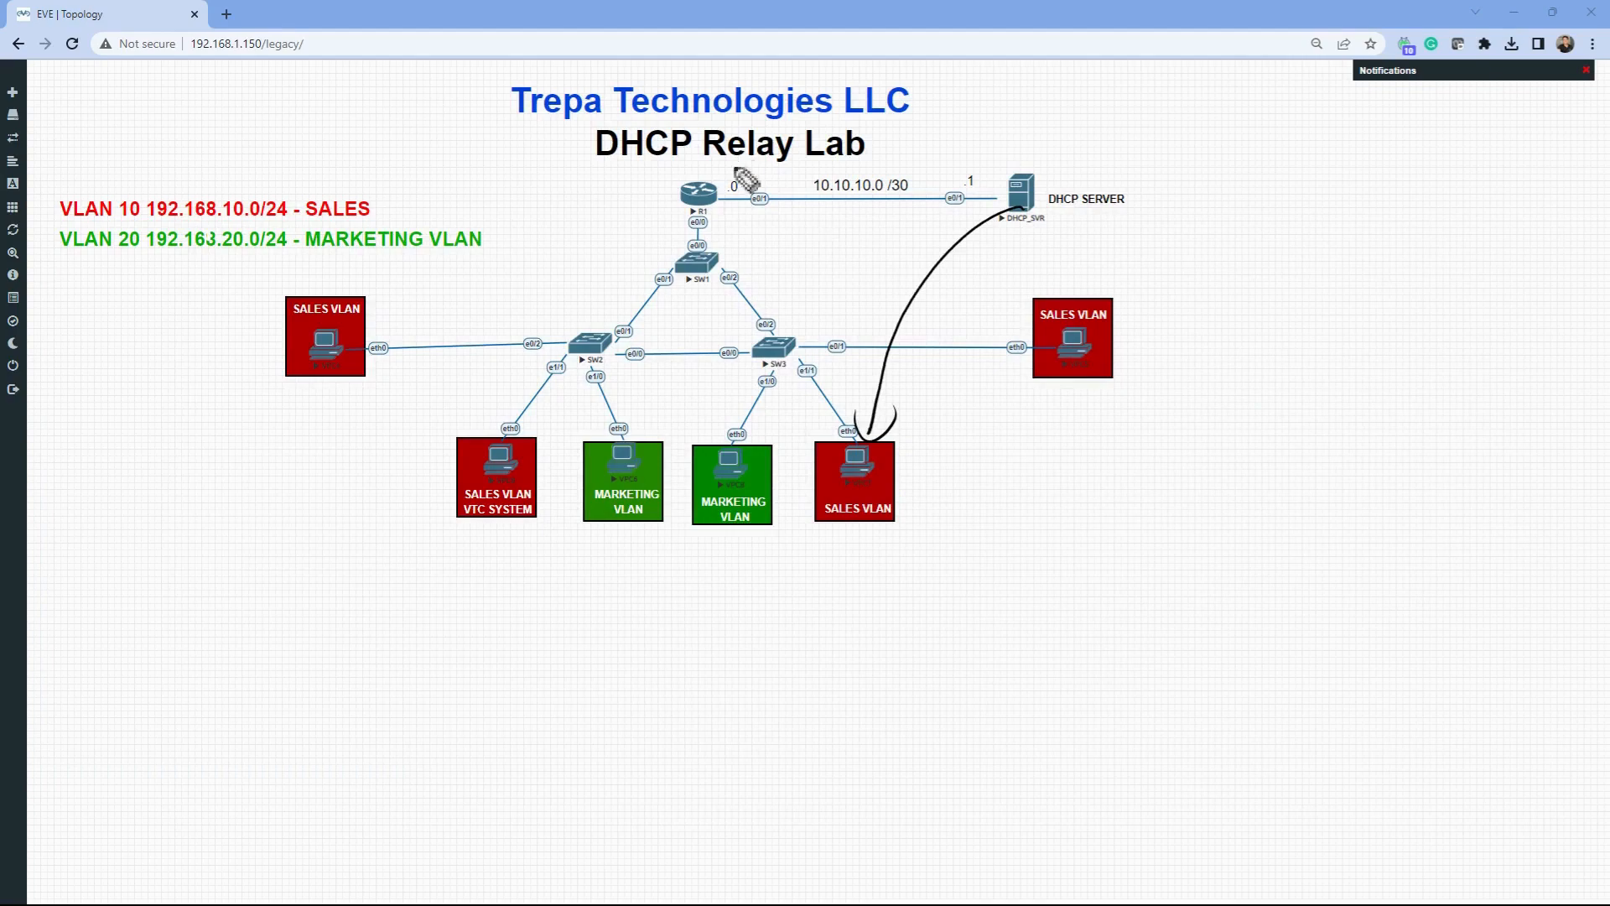
pyautogui.moveTo(740, 206); pyautogui.dragTo(736, 220)
pyautogui.moveTo(730, 220)
pyautogui.mouseDown()
pyautogui.moveTo(793, 395)
pyautogui.moveTo(804, 415)
pyautogui.moveTo(818, 406)
pyautogui.mouseUp()
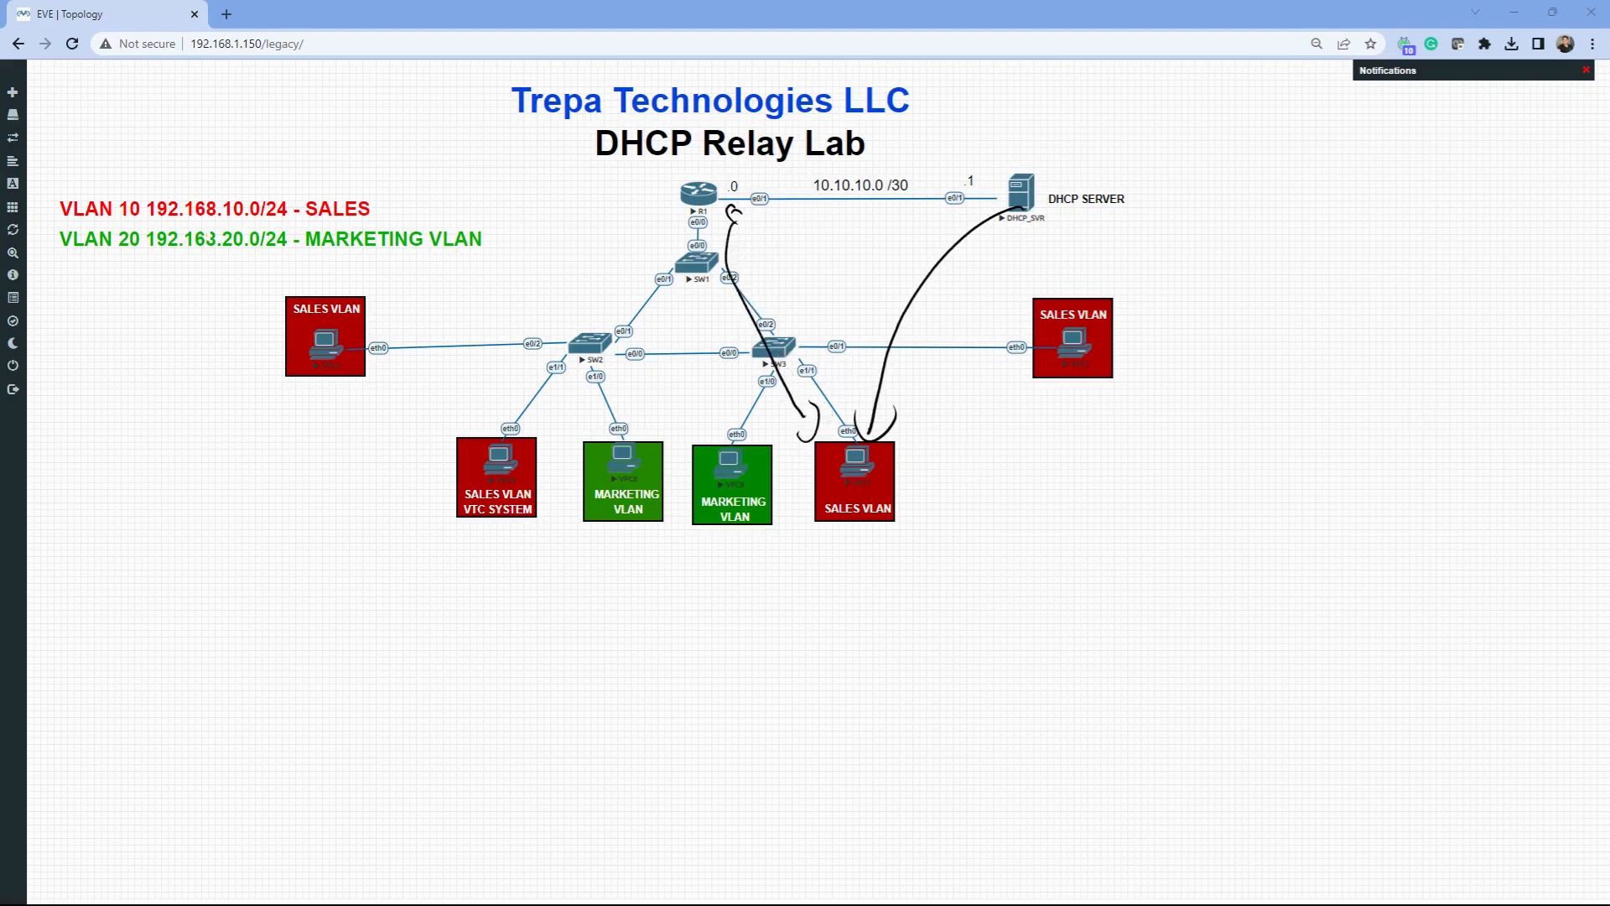
pyautogui.press('super+Tab')
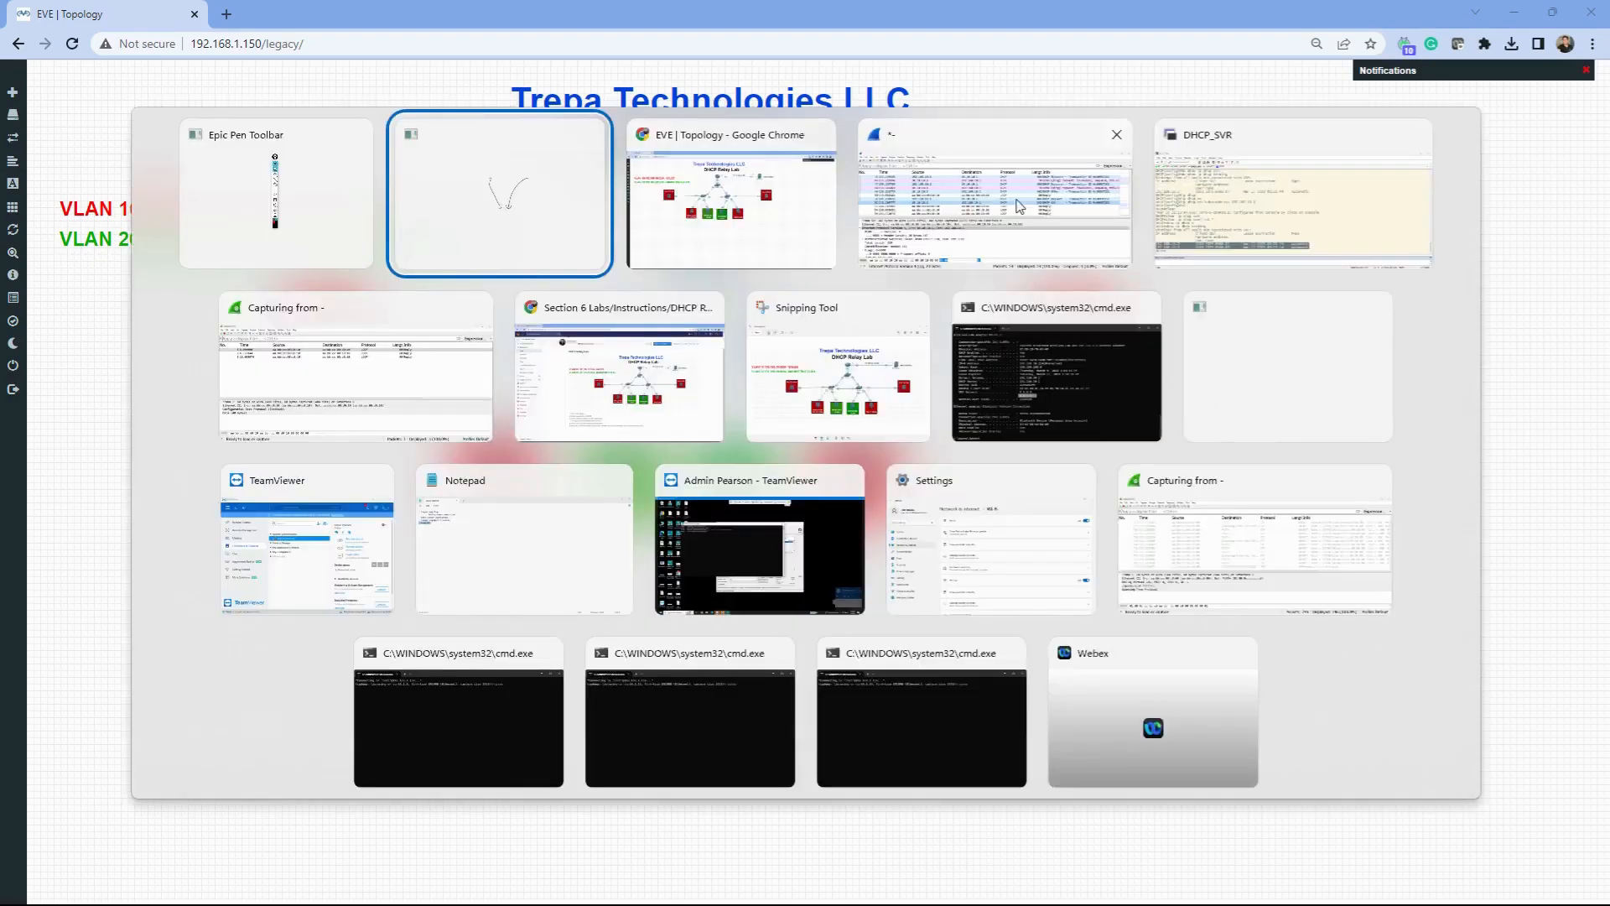
# - Close the earlier saved capture window, discarding its unsaved packets
pyautogui.click(285, 379)
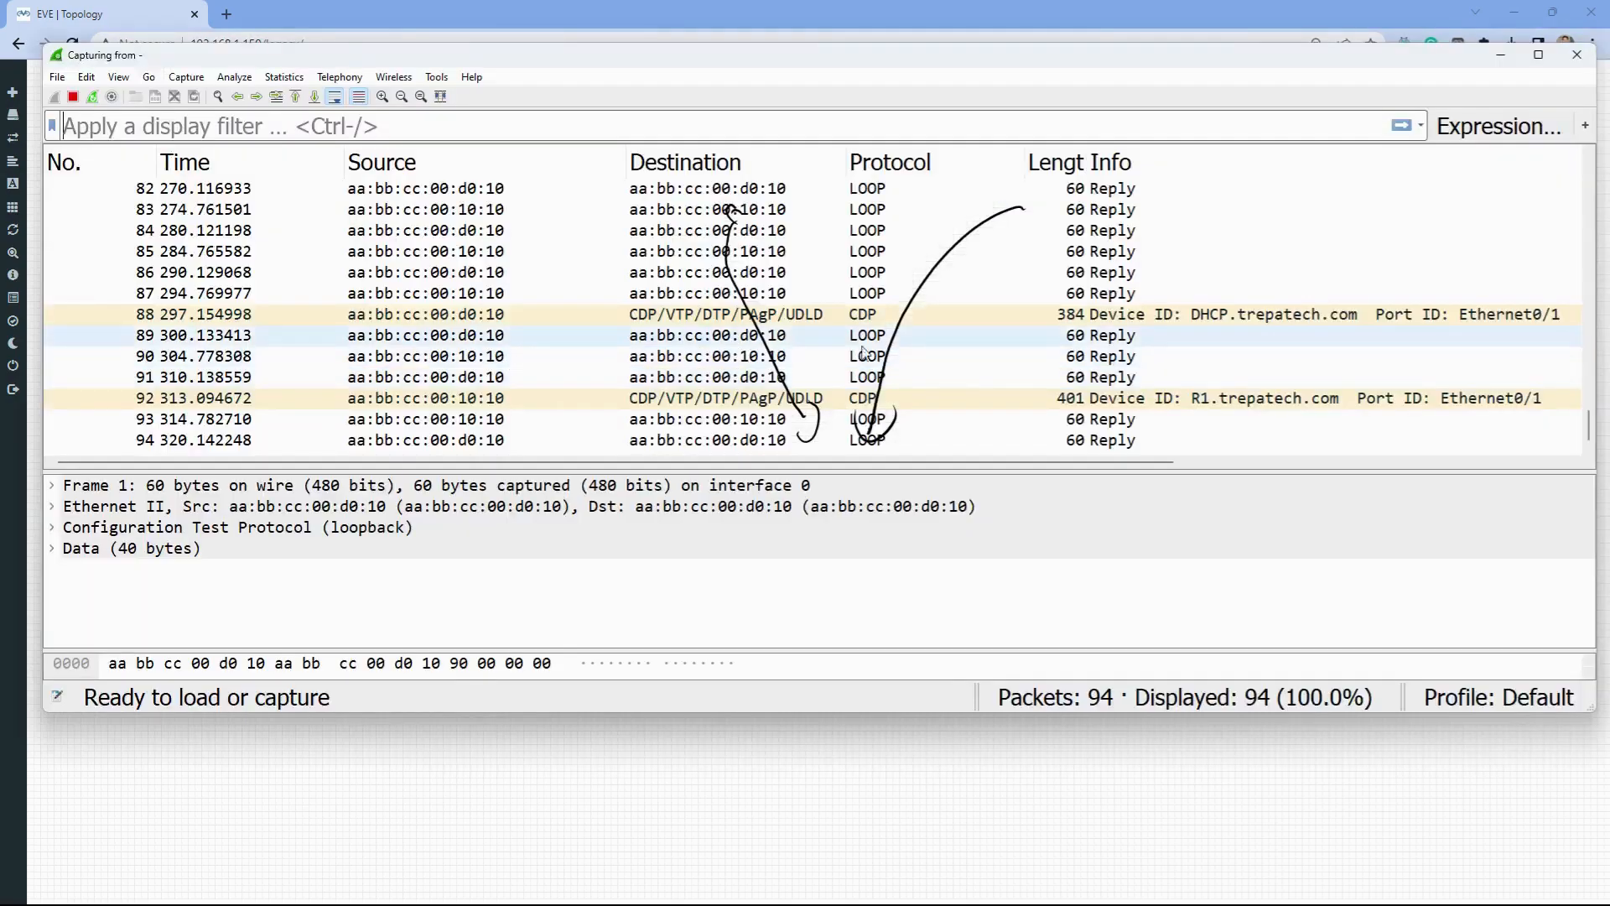
pyautogui.scroll(13, 872, 353)
pyautogui.scroll(1, 871, 346)
pyautogui.scroll(-1, 577, 288)
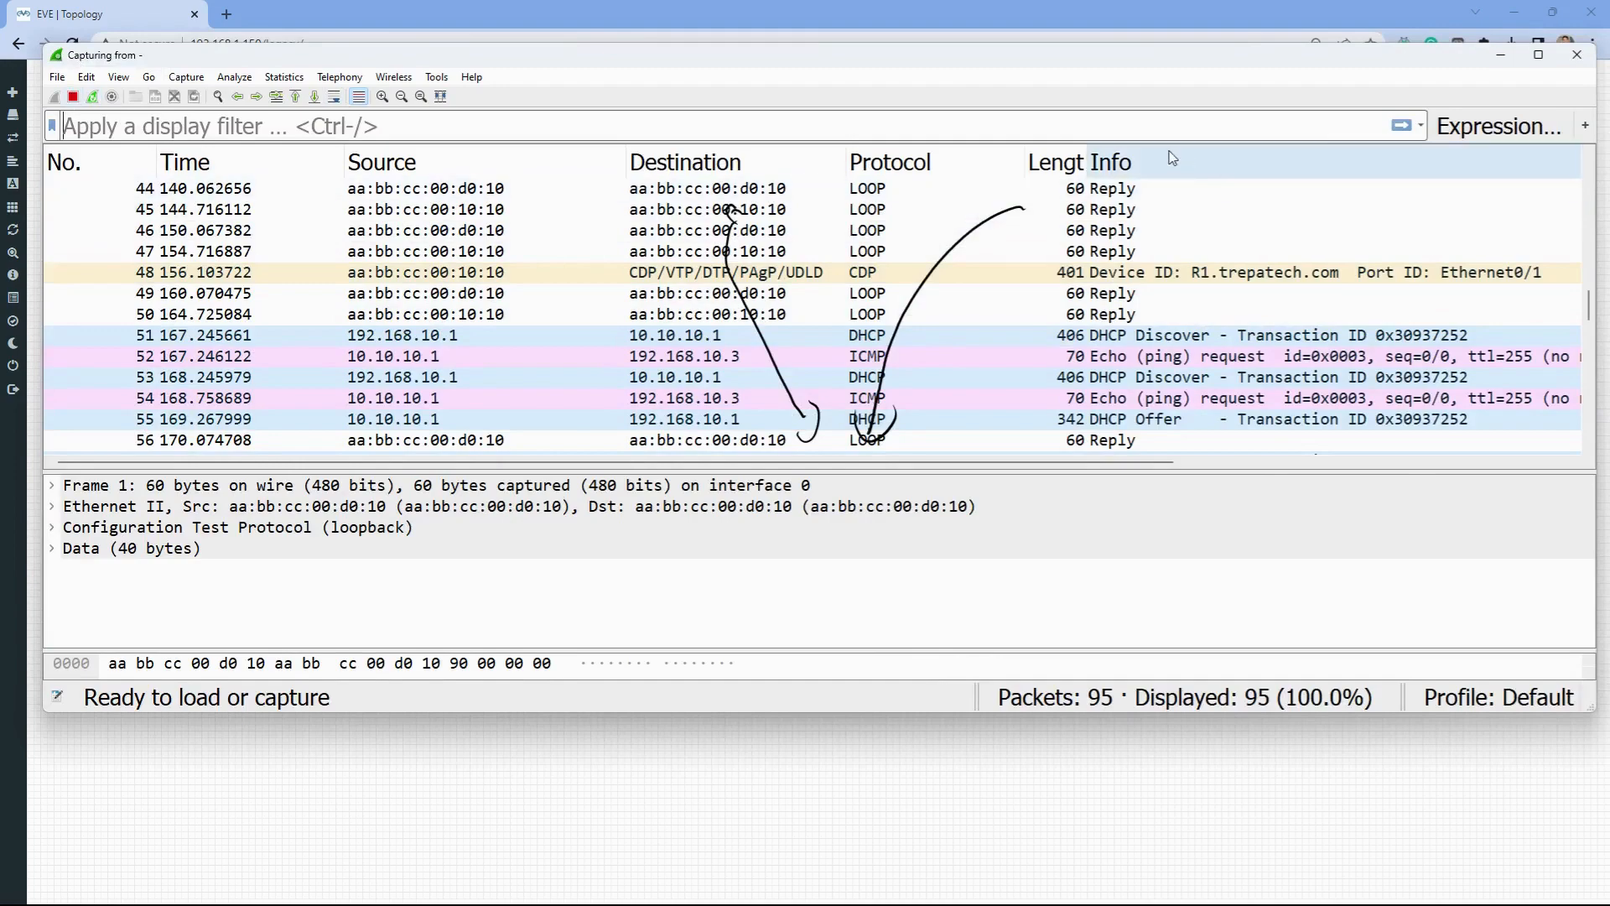
pyautogui.press('super+Tab')
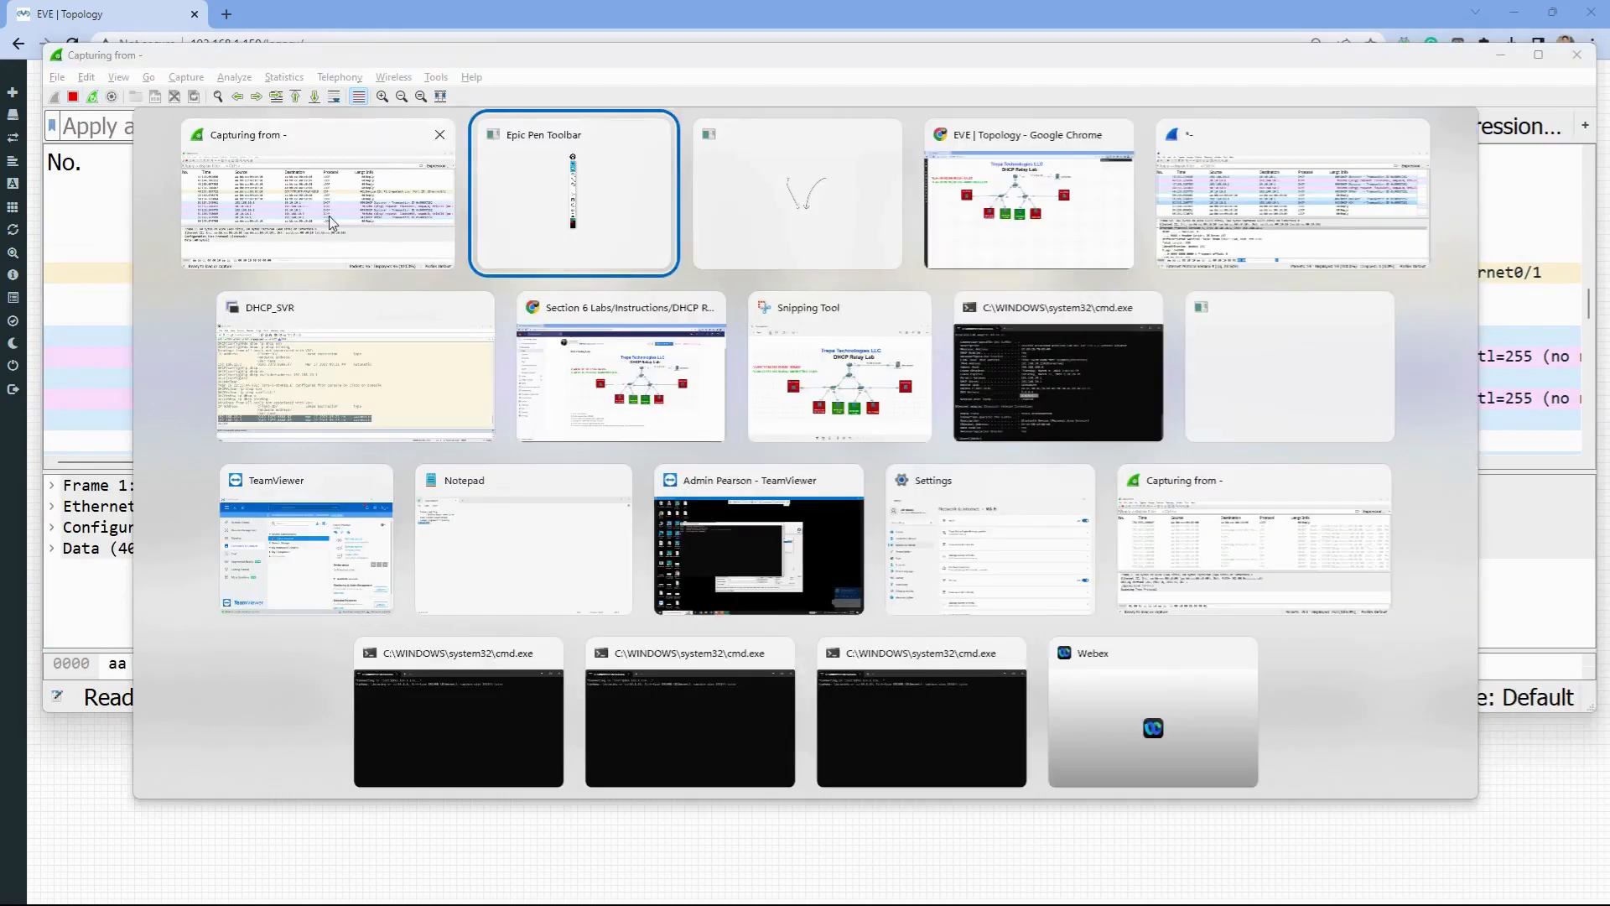
pyautogui.click(1337, 220)
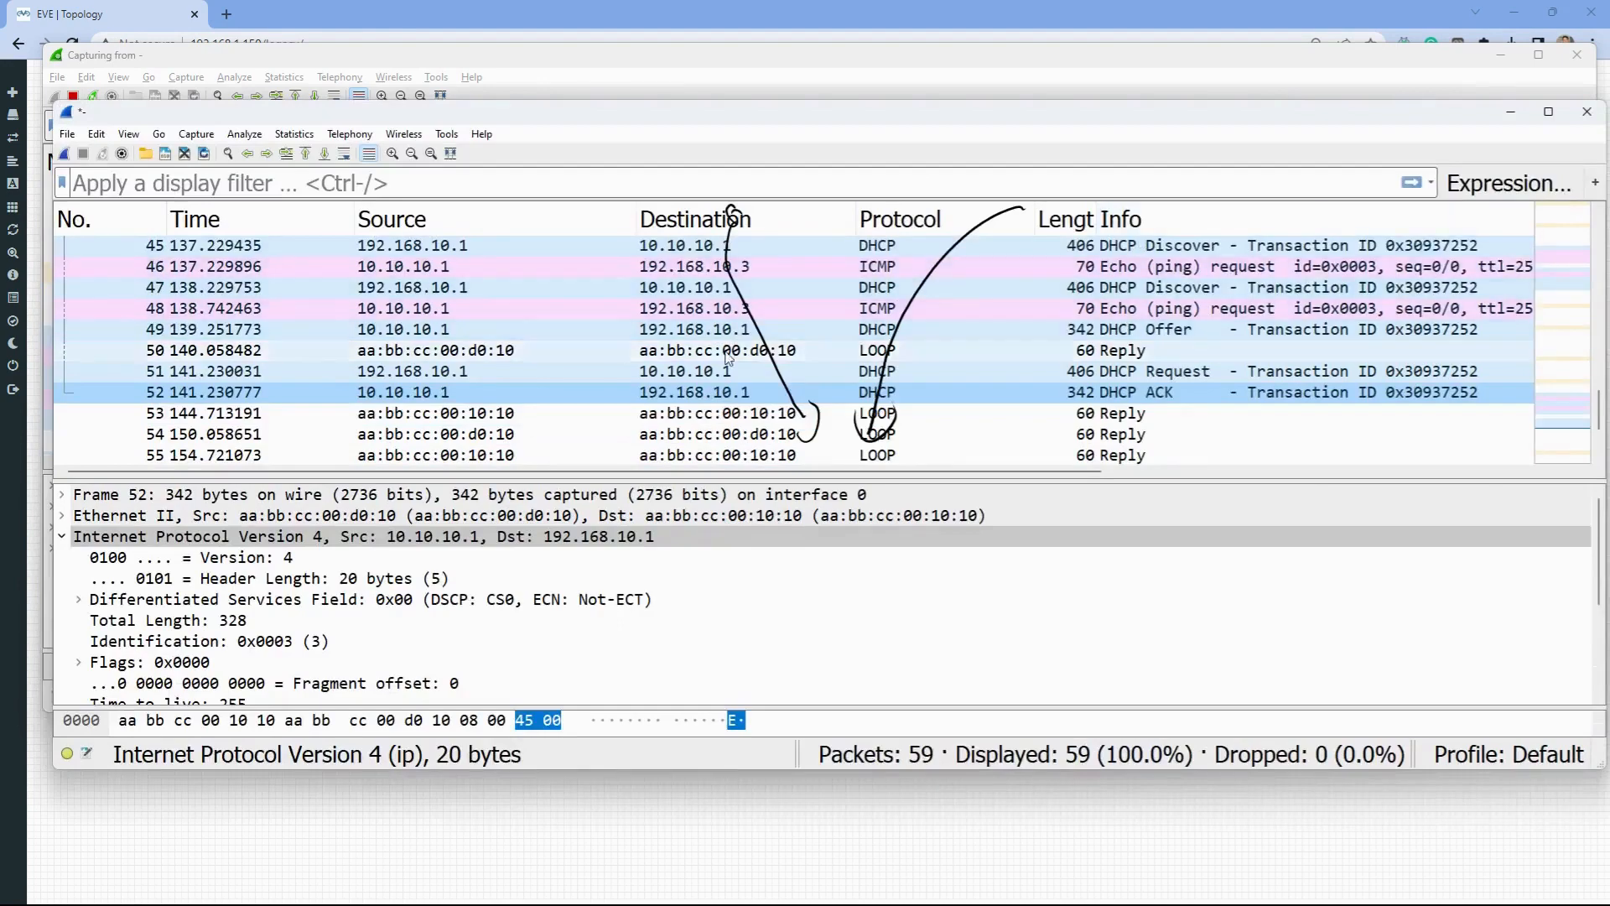
pyautogui.click(1587, 111)
pyautogui.click(840, 483)
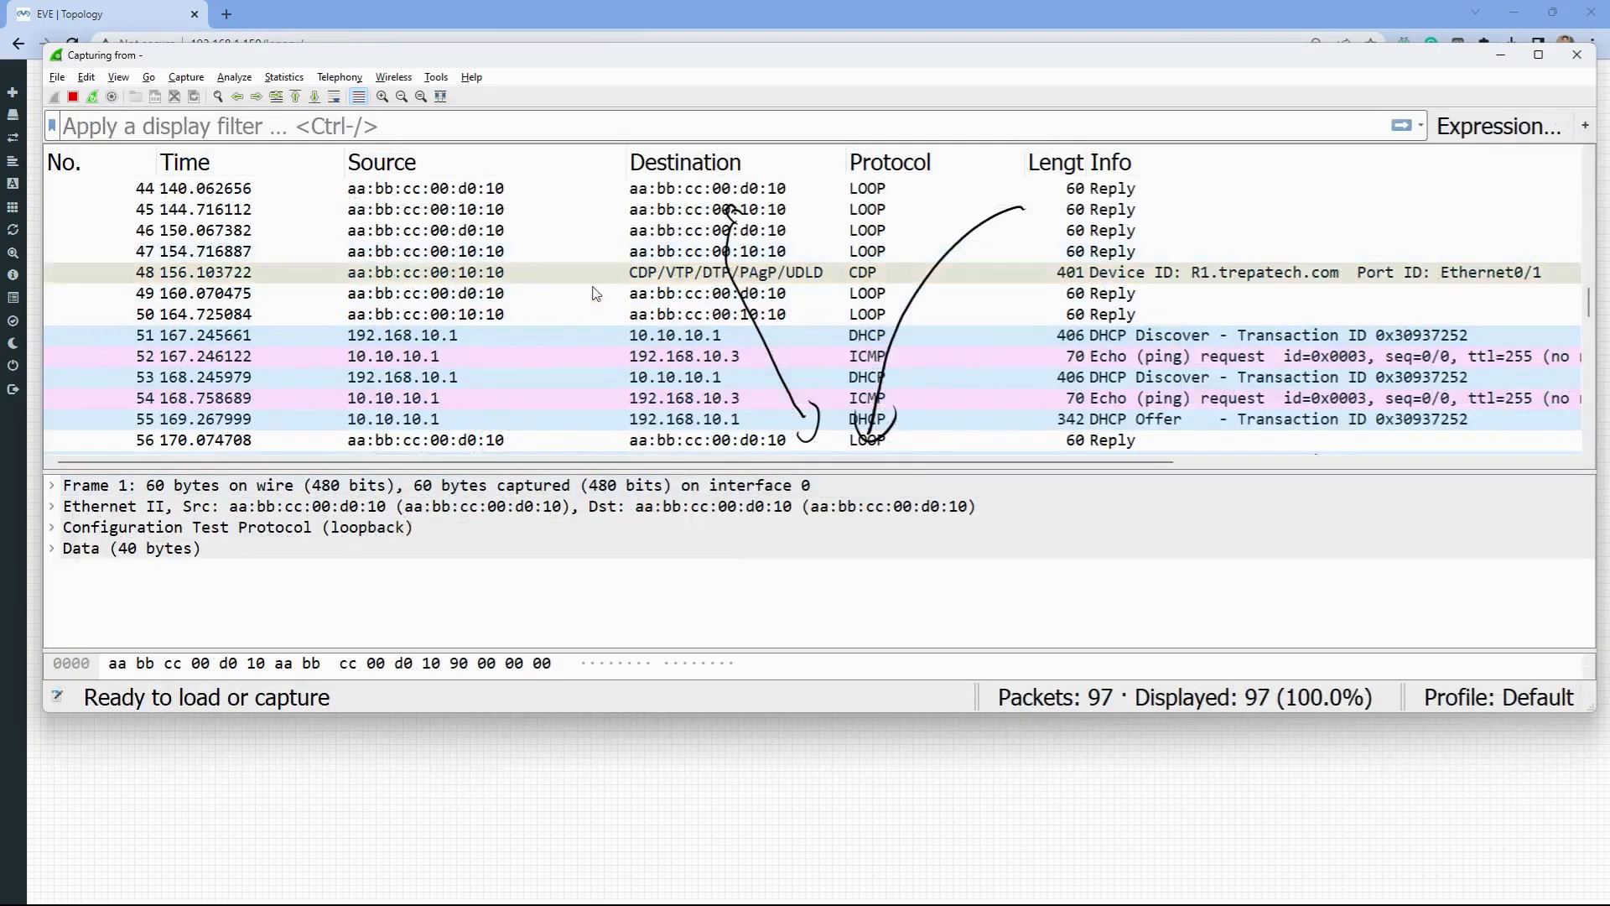
# - Close the finished live capture window and confirm quitting Wireshark
pyautogui.scroll(-2, 595, 293)
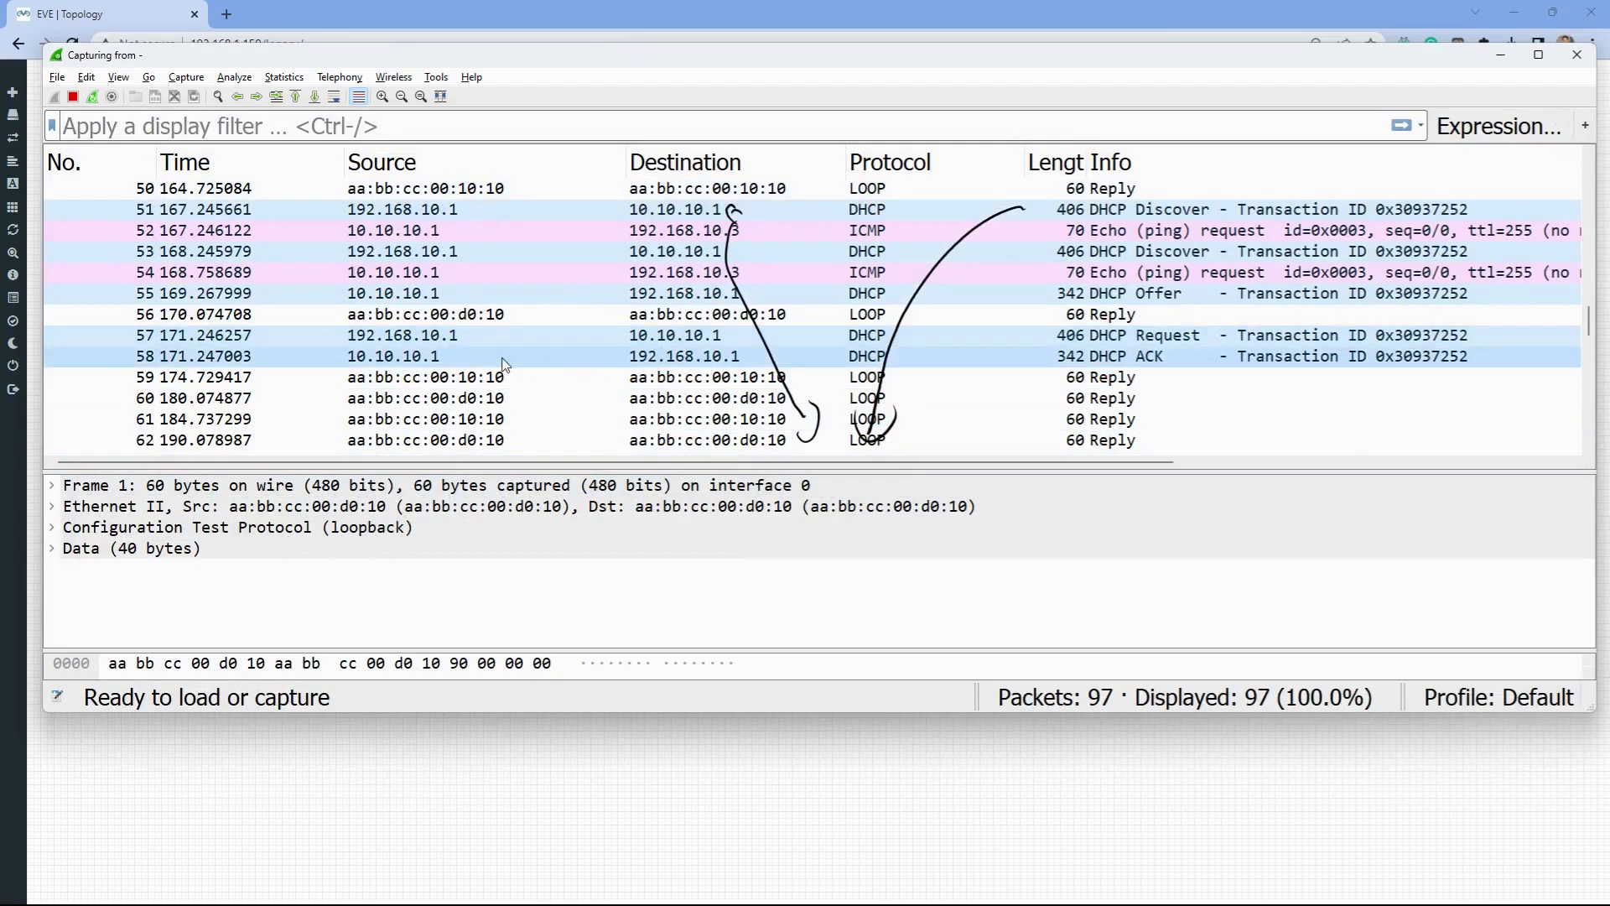
pyautogui.scroll(13, 545, 365)
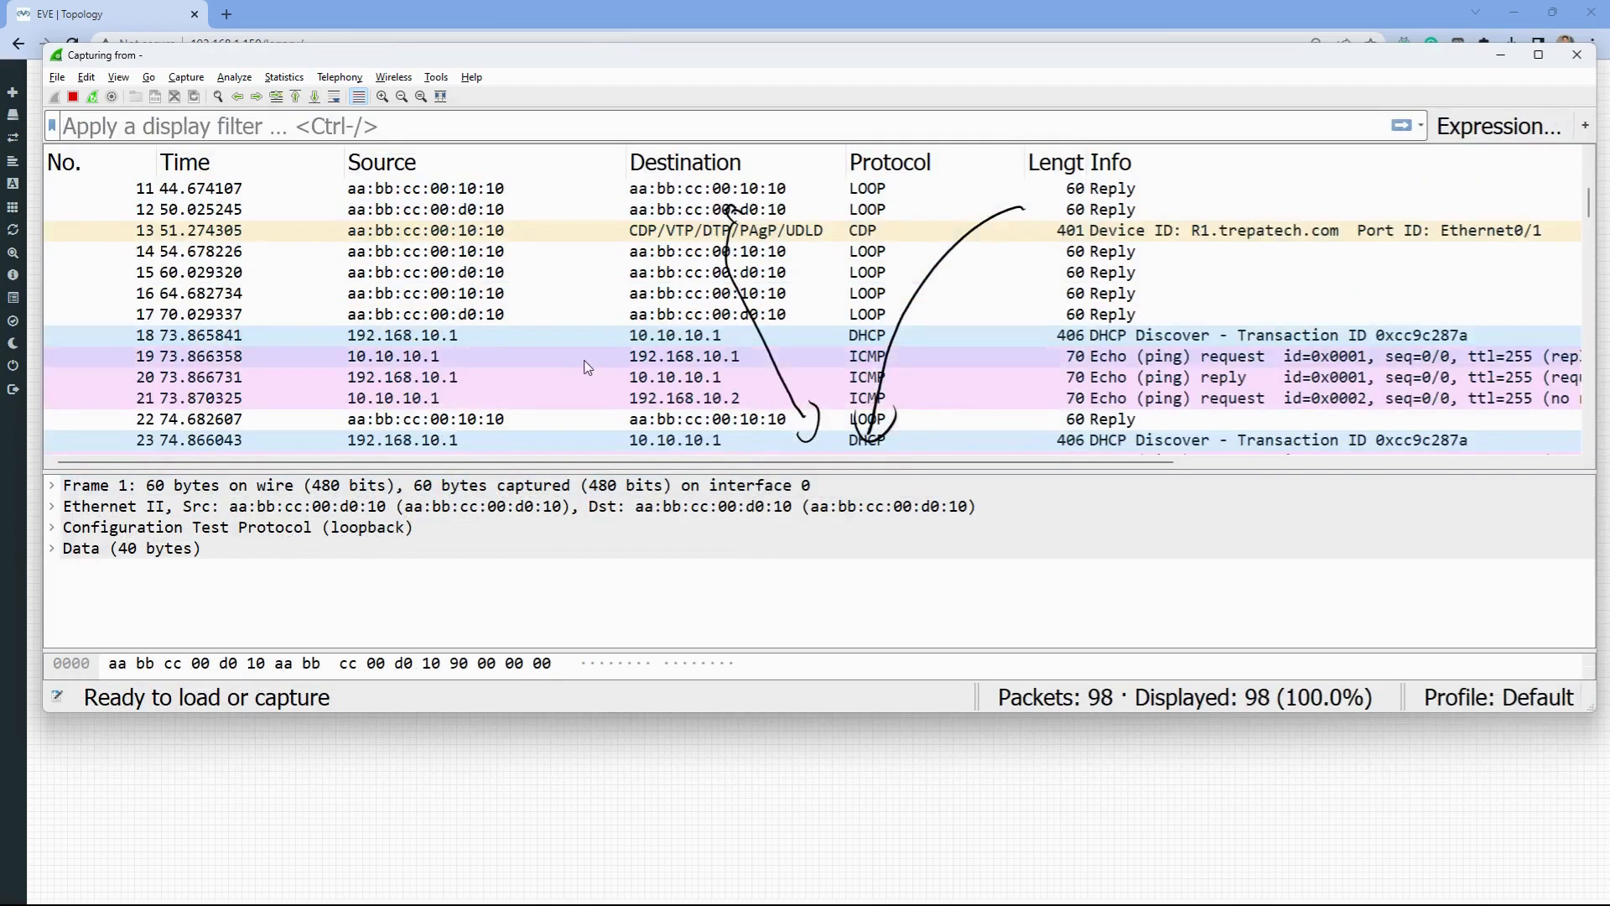
pyautogui.scroll(-2, 587, 367)
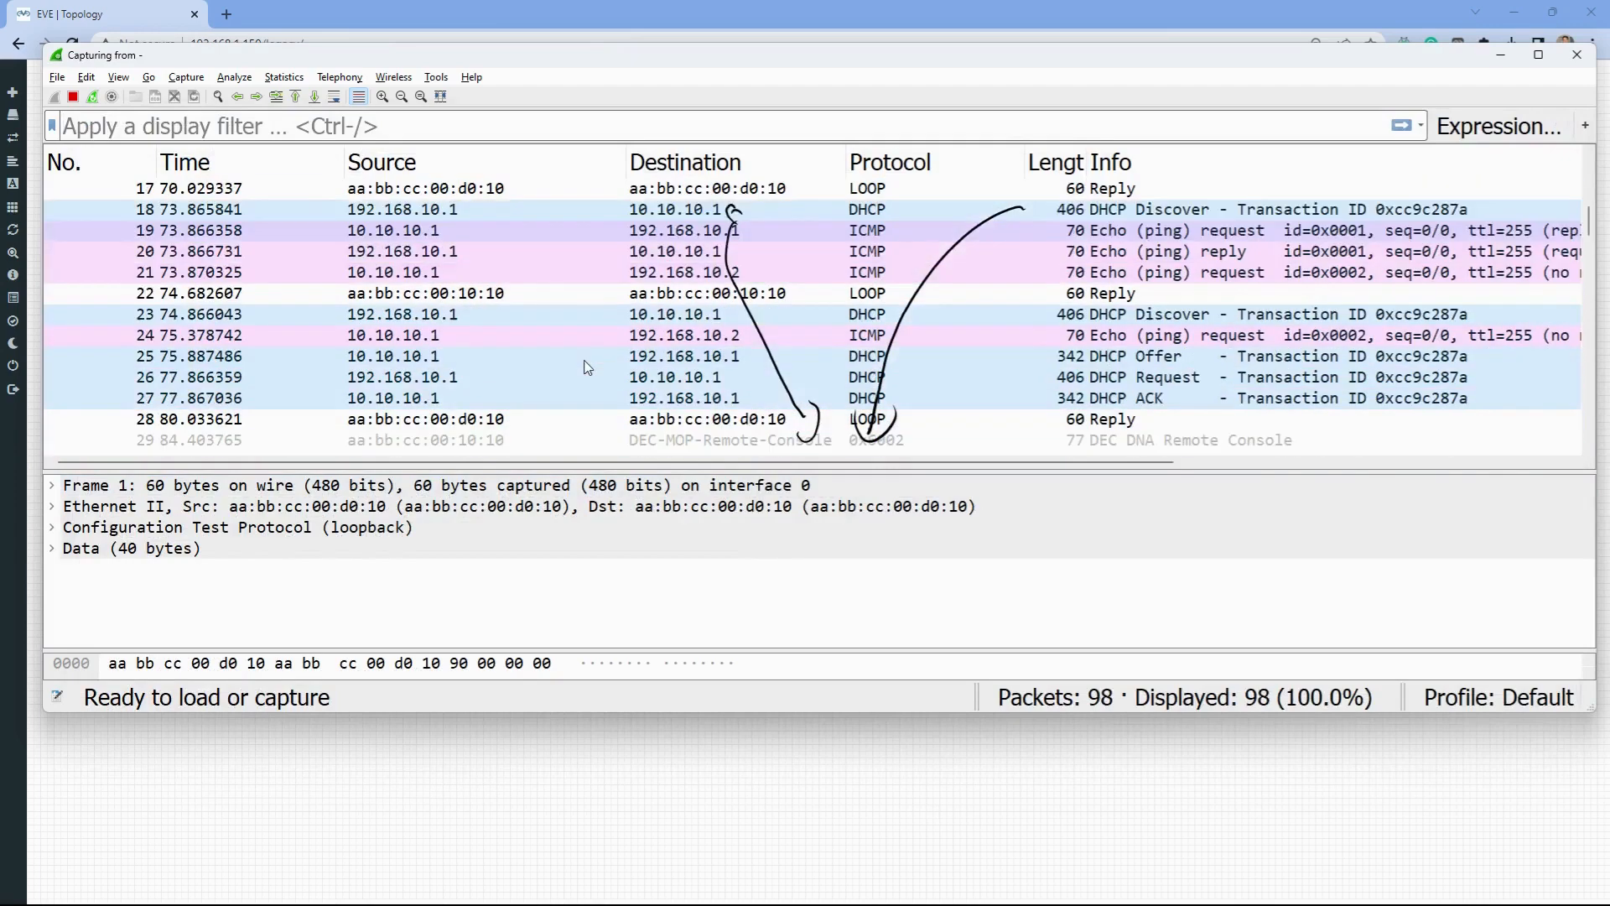
pyautogui.click(1578, 55)
pyautogui.click(867, 480)
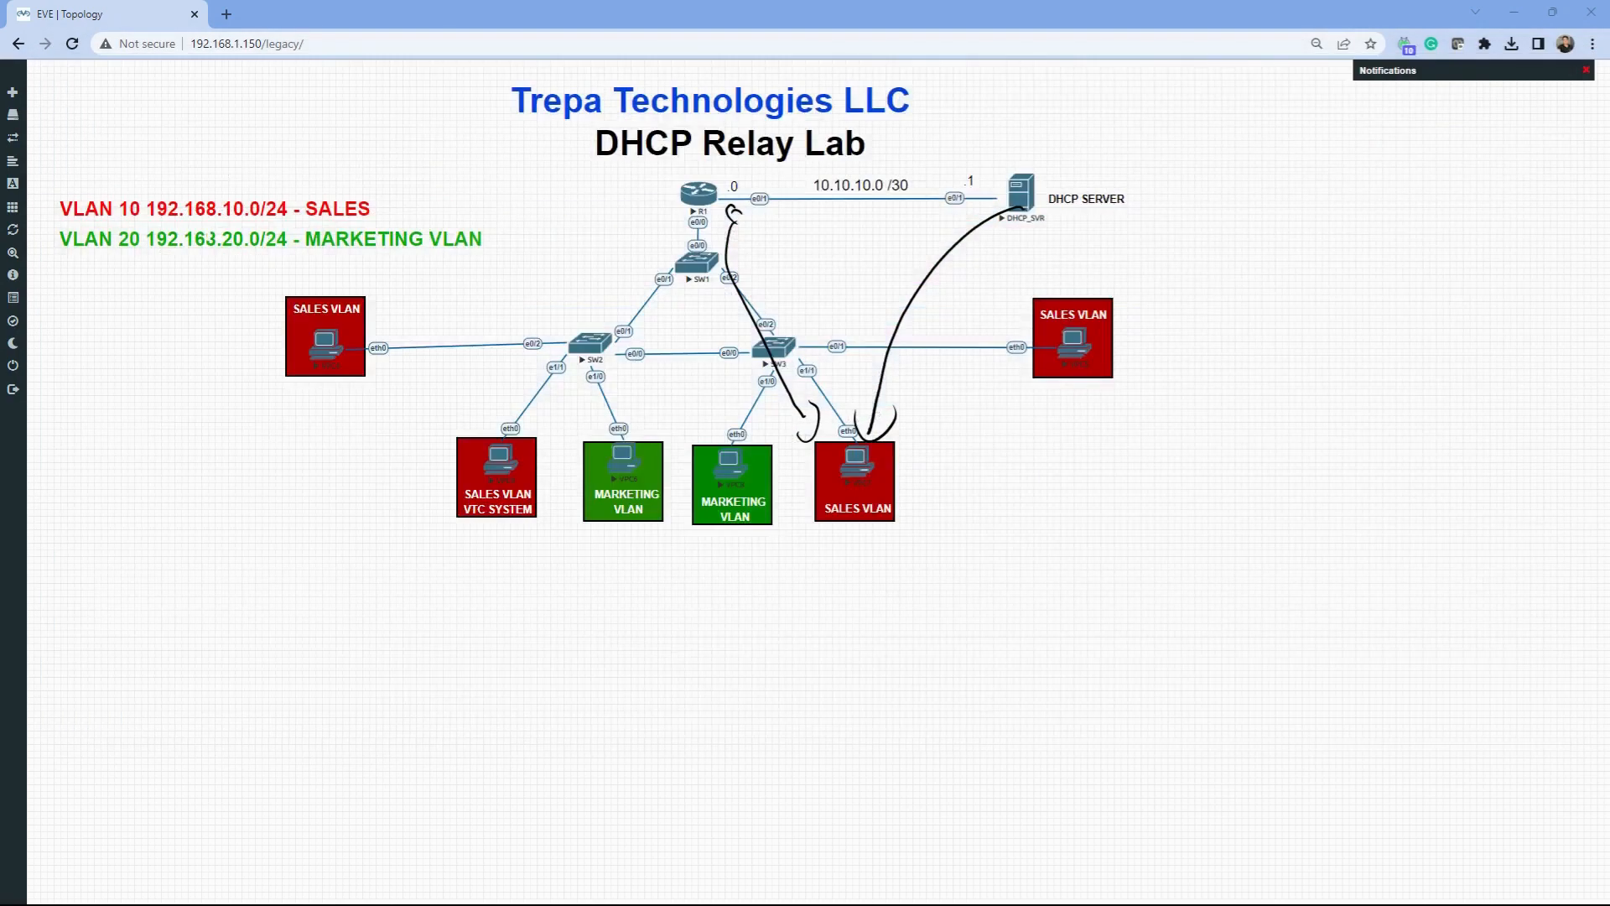
# - Clear the drawings, start a capture on R1's e0/0 interface, and return to the console terminal
pyautogui.press('Escape')
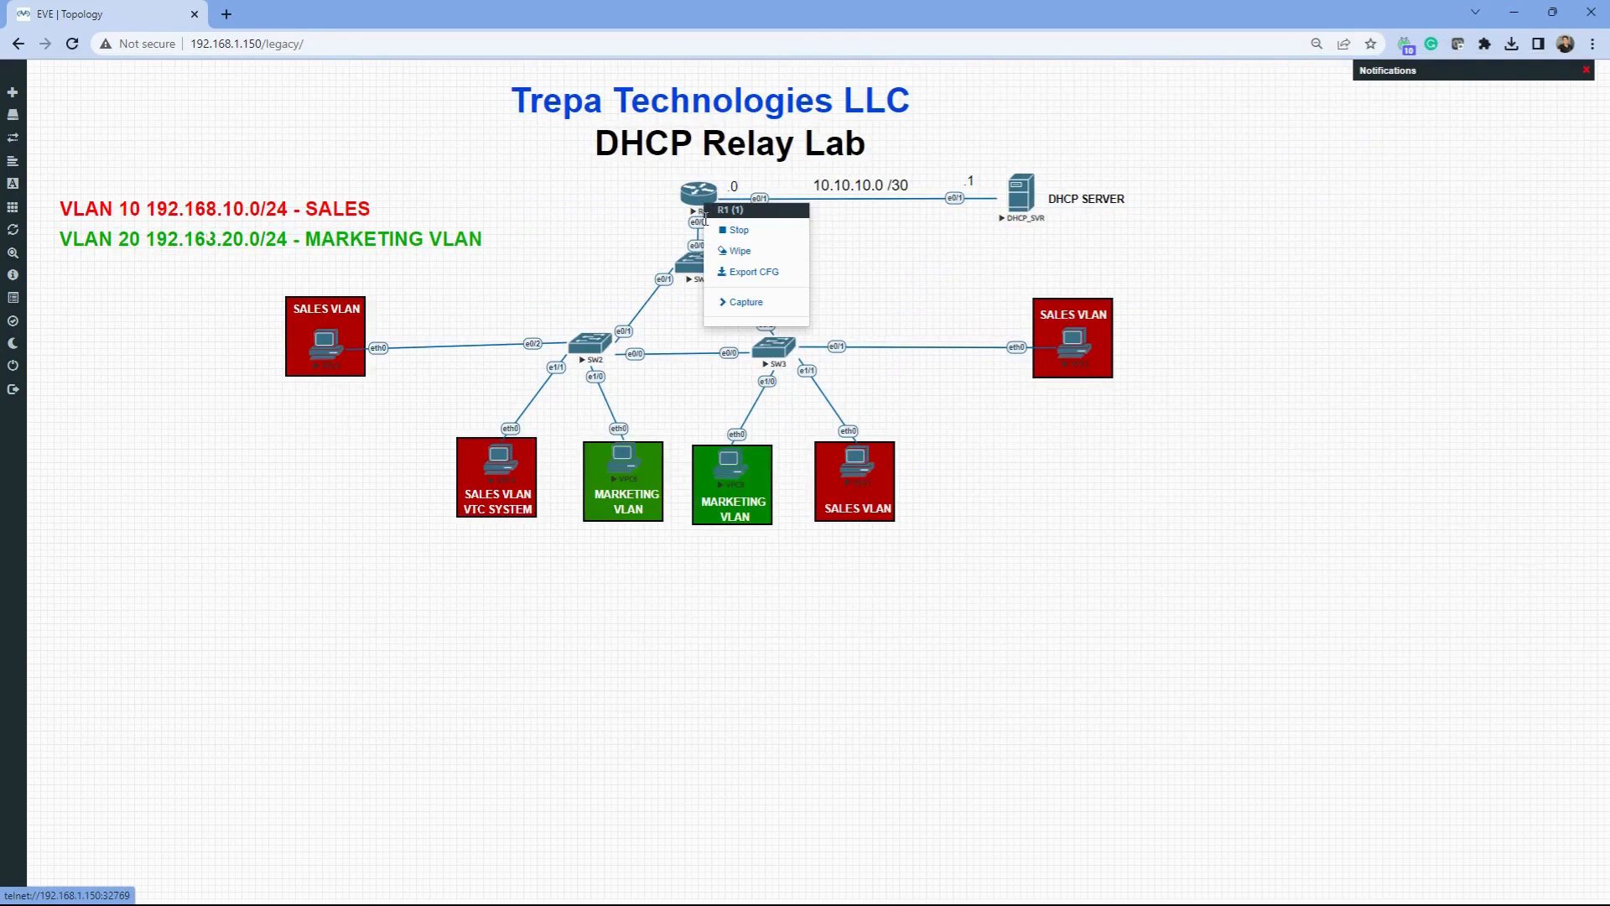
pyautogui.click(742, 301)
pyautogui.click(836, 306)
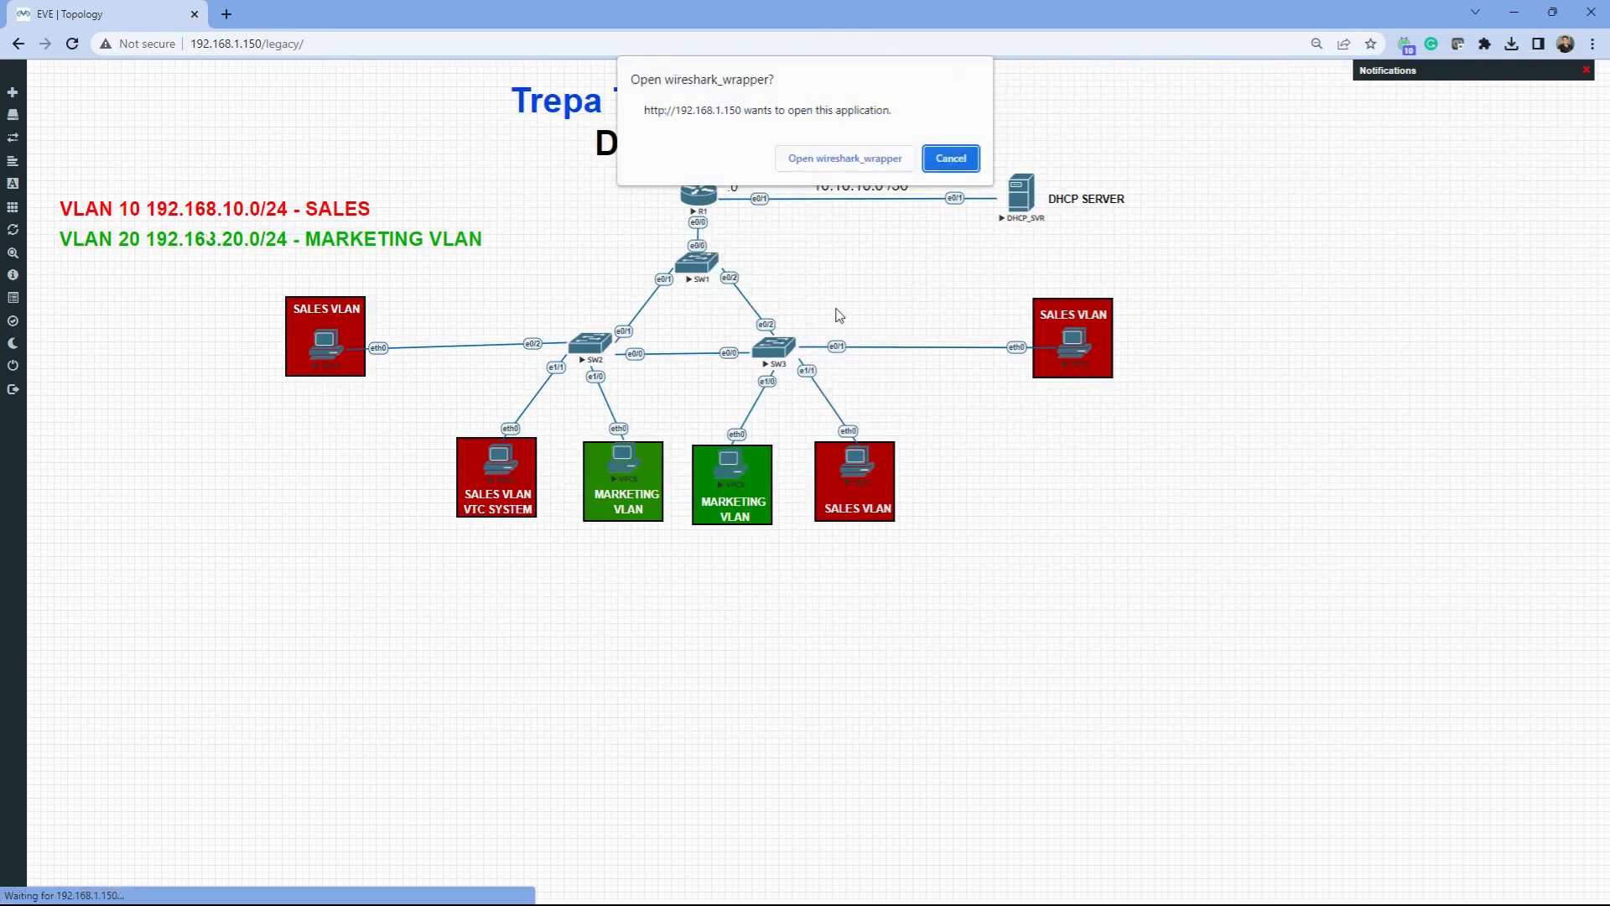
pyautogui.click(899, 158)
pyautogui.hotkey('alt', 'Tab')
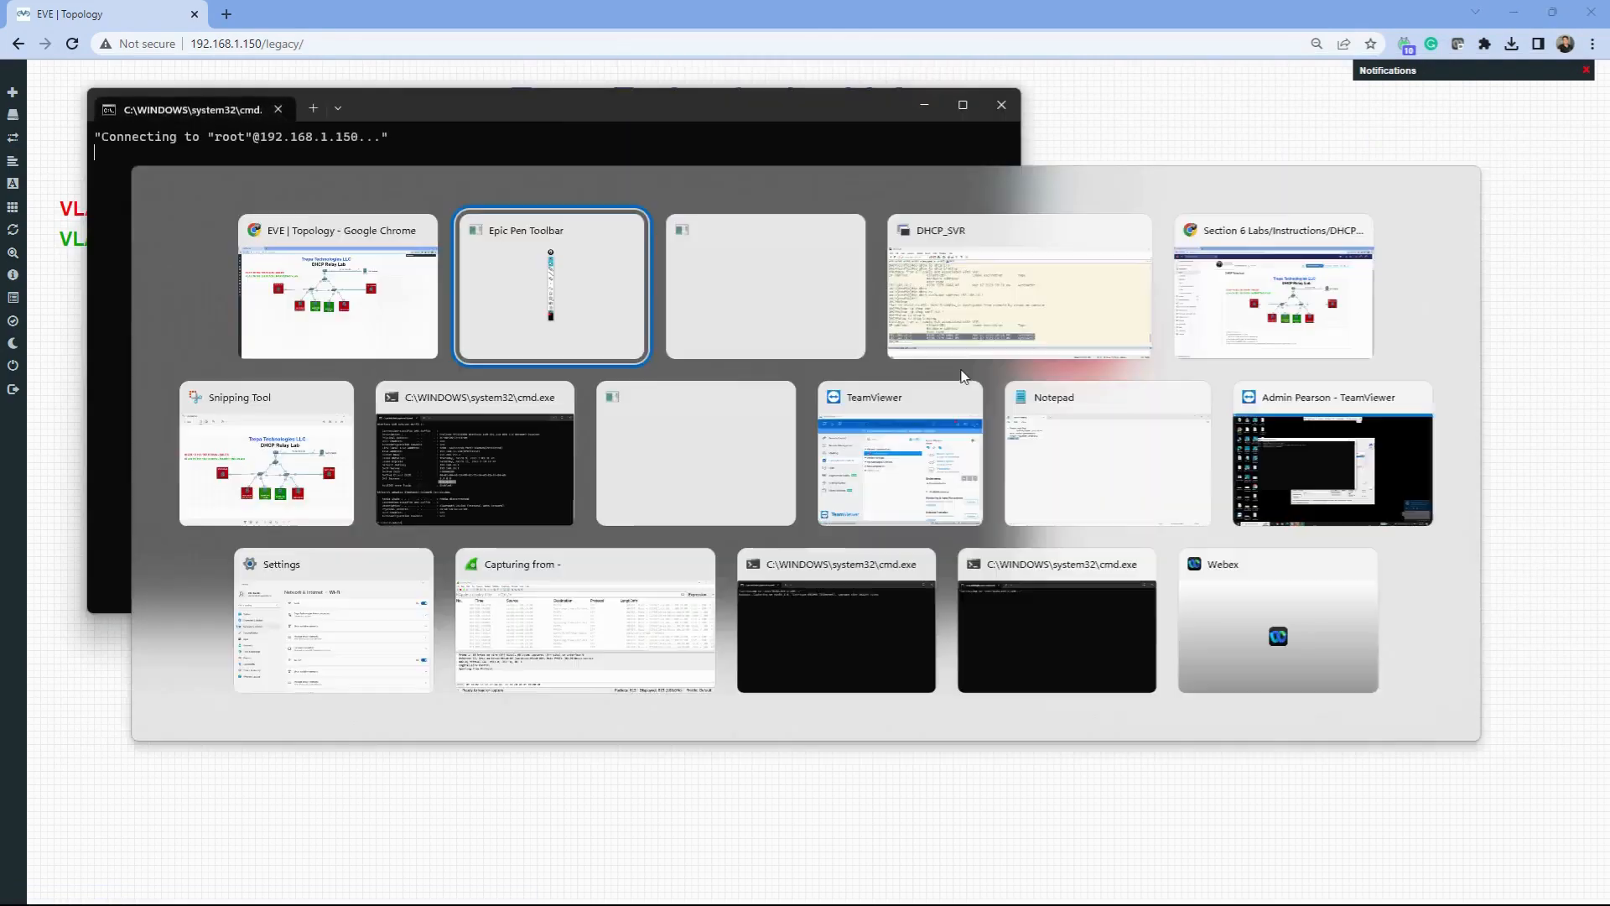
pyautogui.press('Tab')
pyautogui.hotkey('alt', 'Tab')
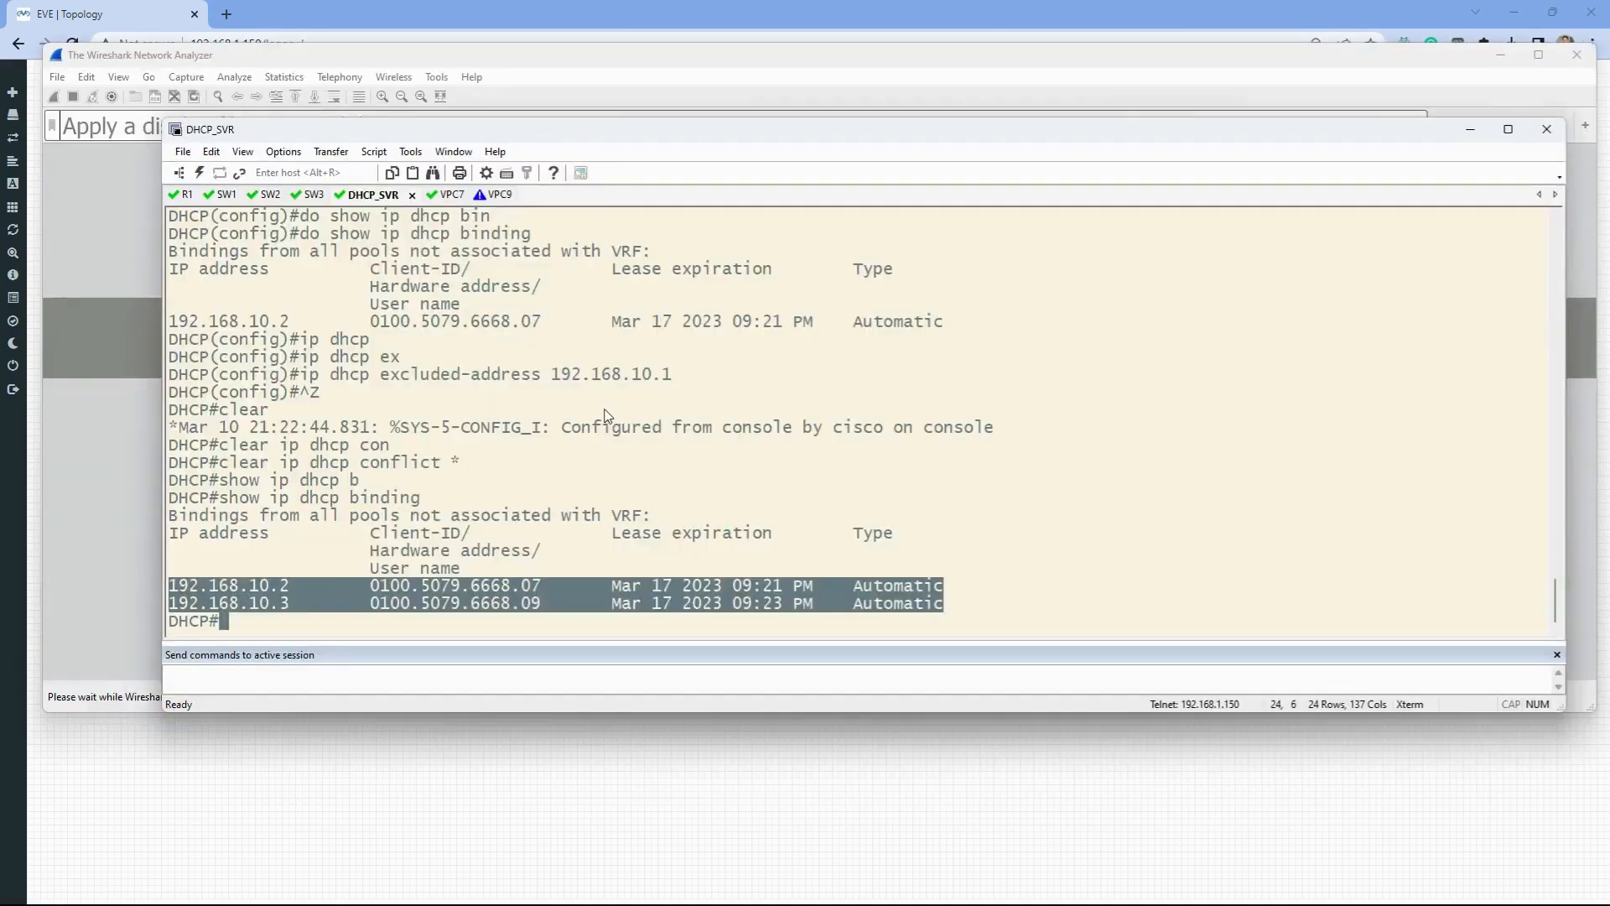
# - Rerun ip dhcp on VPC9 to obtain lease 192.168.10.3/24 with gateway 192.168.10.1
pyautogui.click(434, 194)
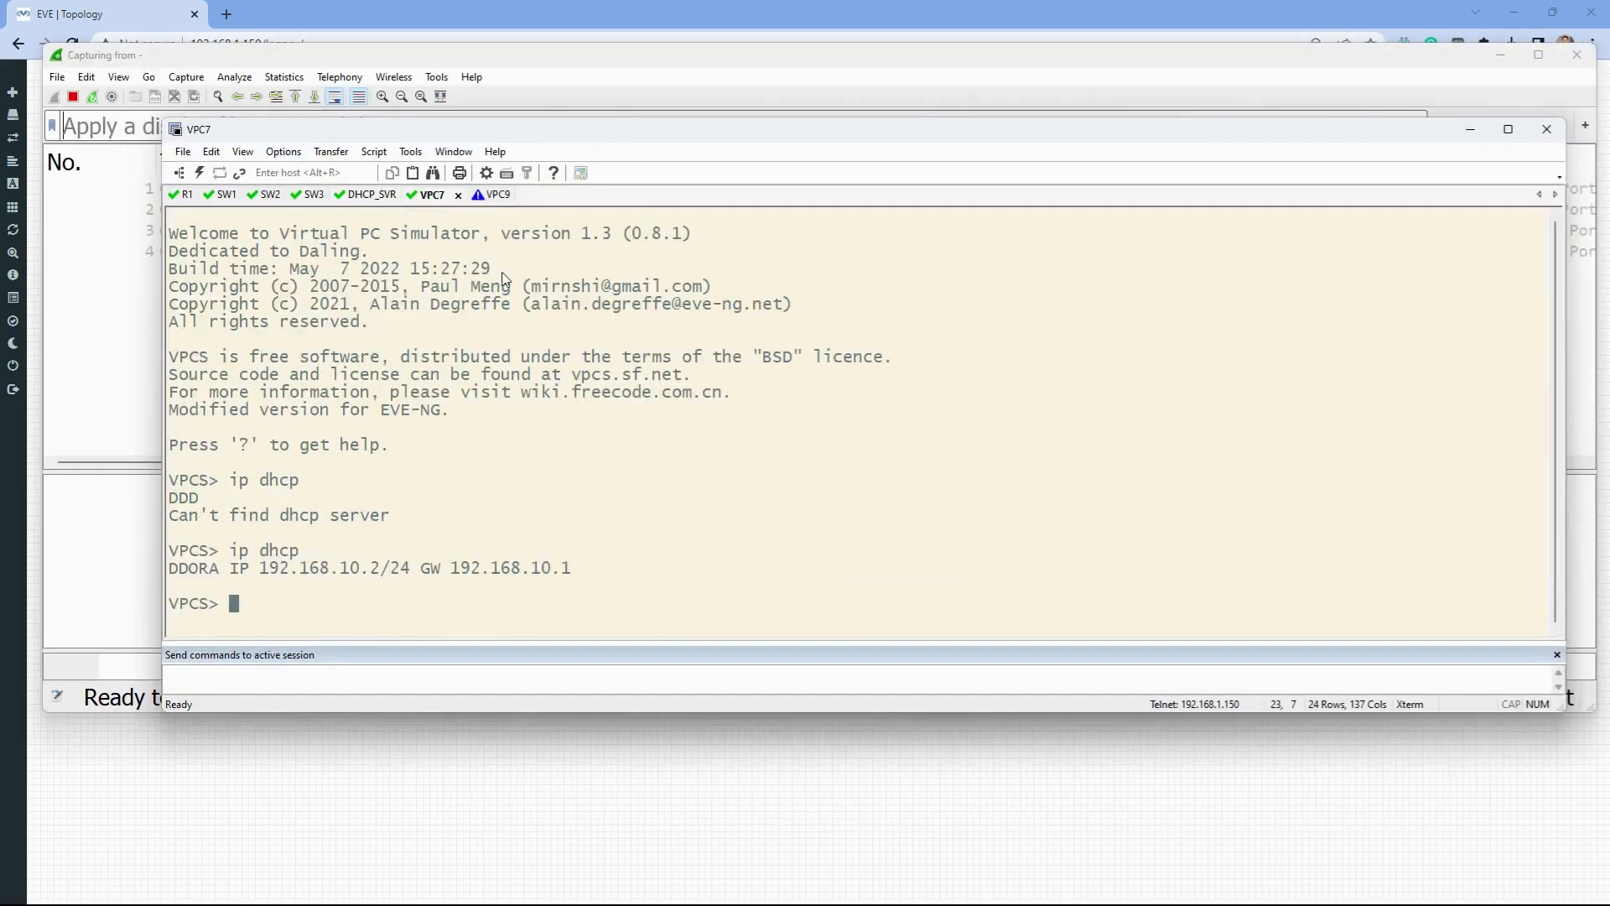
pyautogui.click(498, 196)
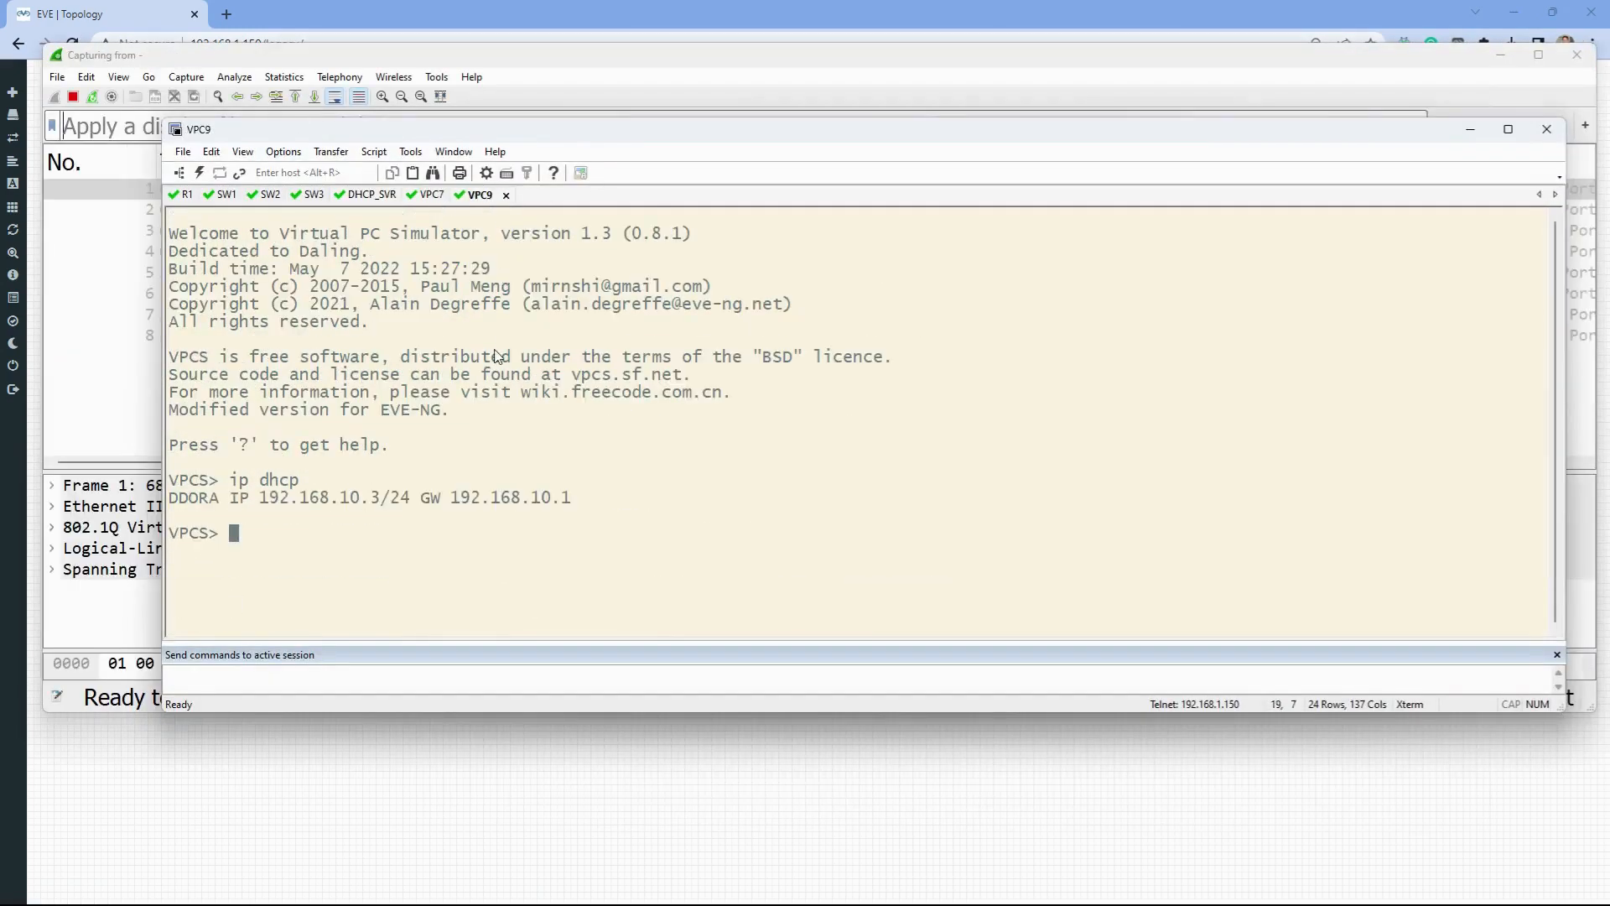
pyautogui.press('Up')
pyautogui.press('Return')
pyautogui.hotkey('alt', 'Tab')
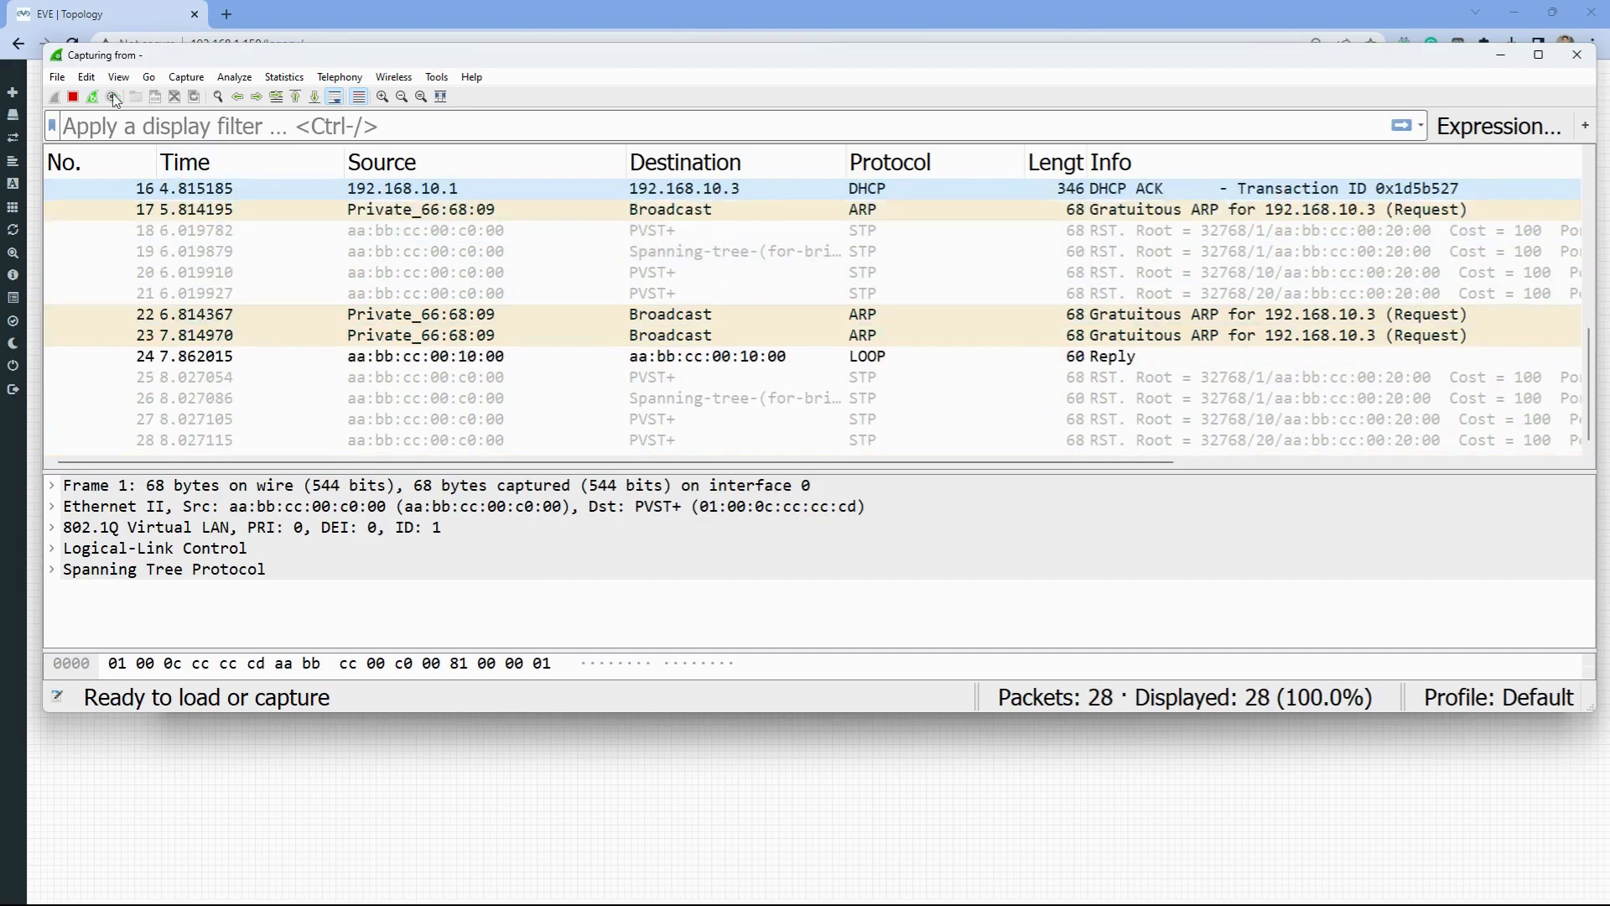
# - Stop the capture, select DHCP Discover packet 9, and enlarge the window and details pane
pyautogui.click(73, 97)
pyautogui.scroll(4, 356, 300)
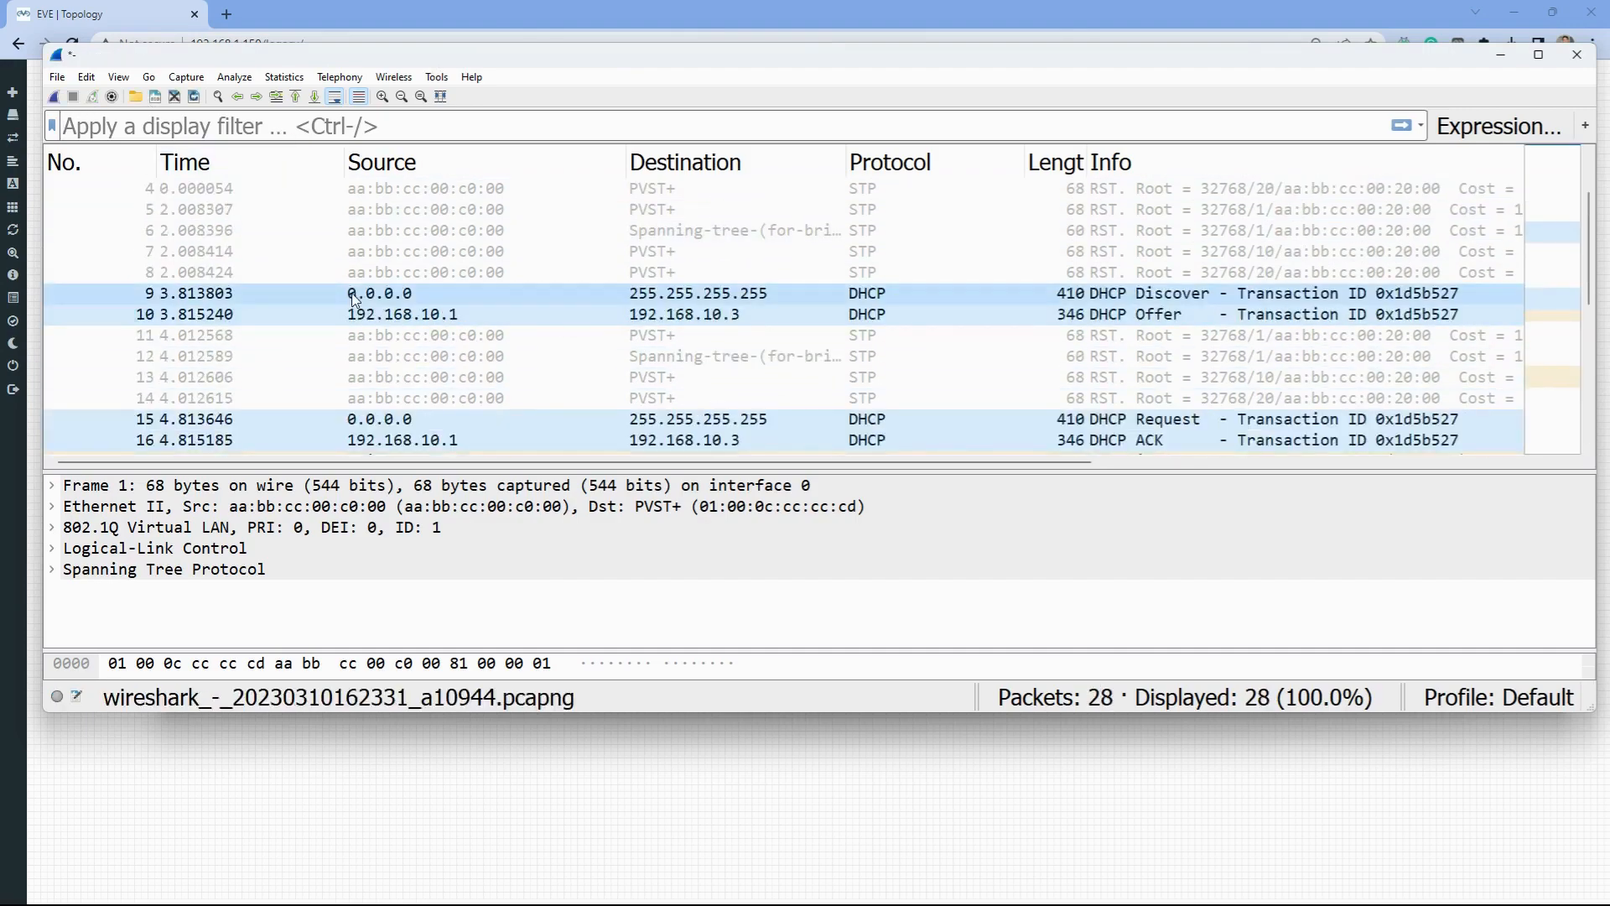
pyautogui.scroll(-1, 413, 300)
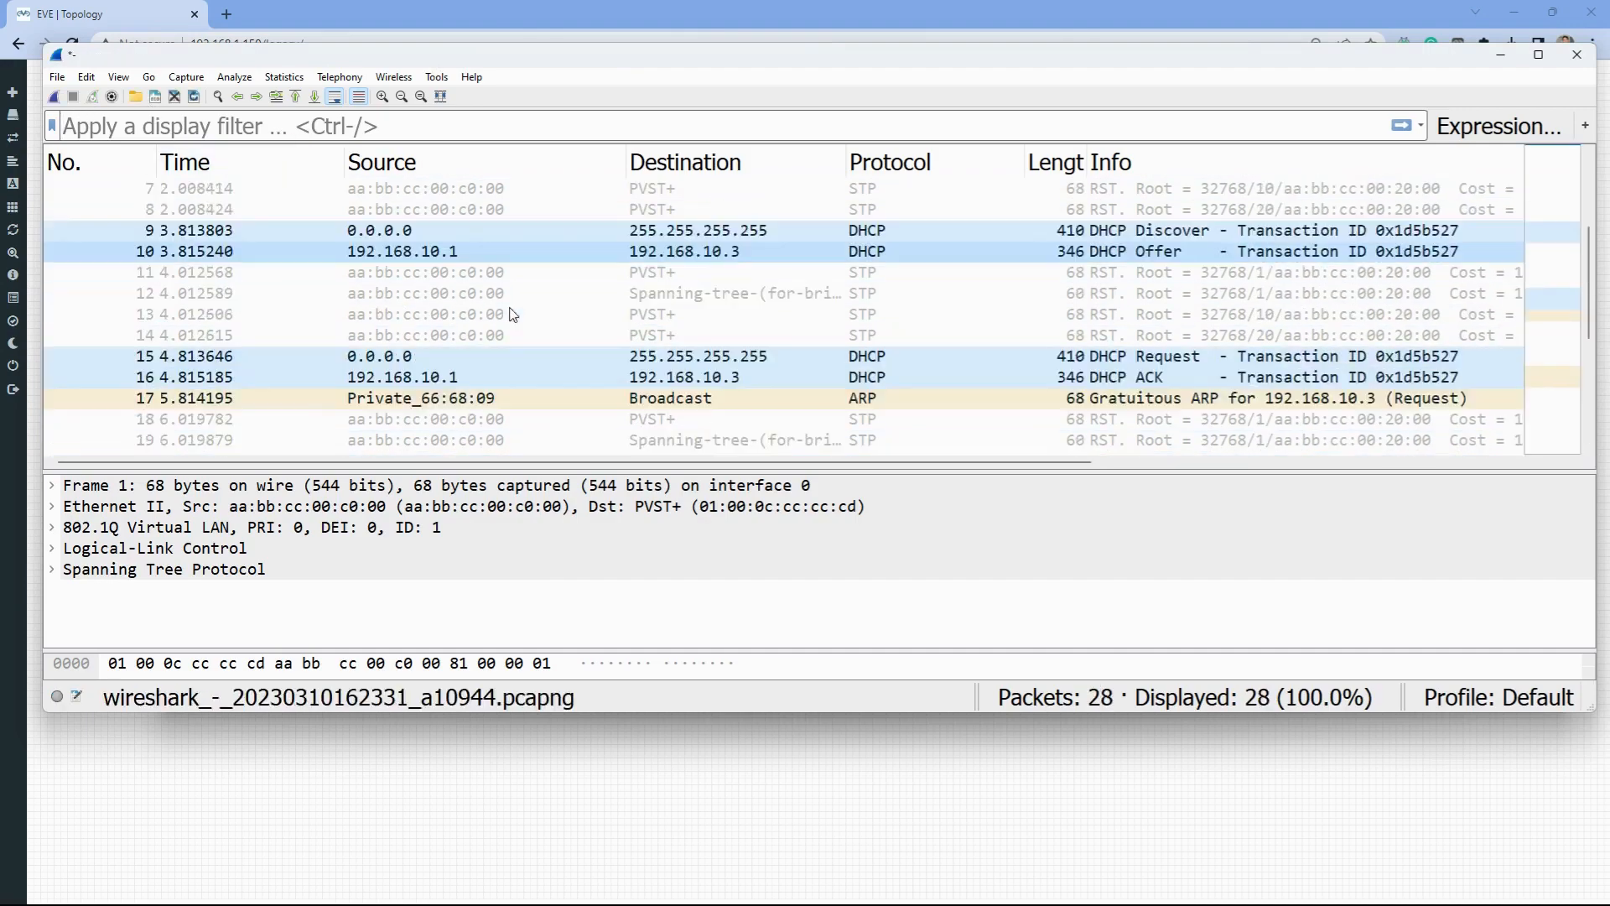
pyautogui.click(480, 237)
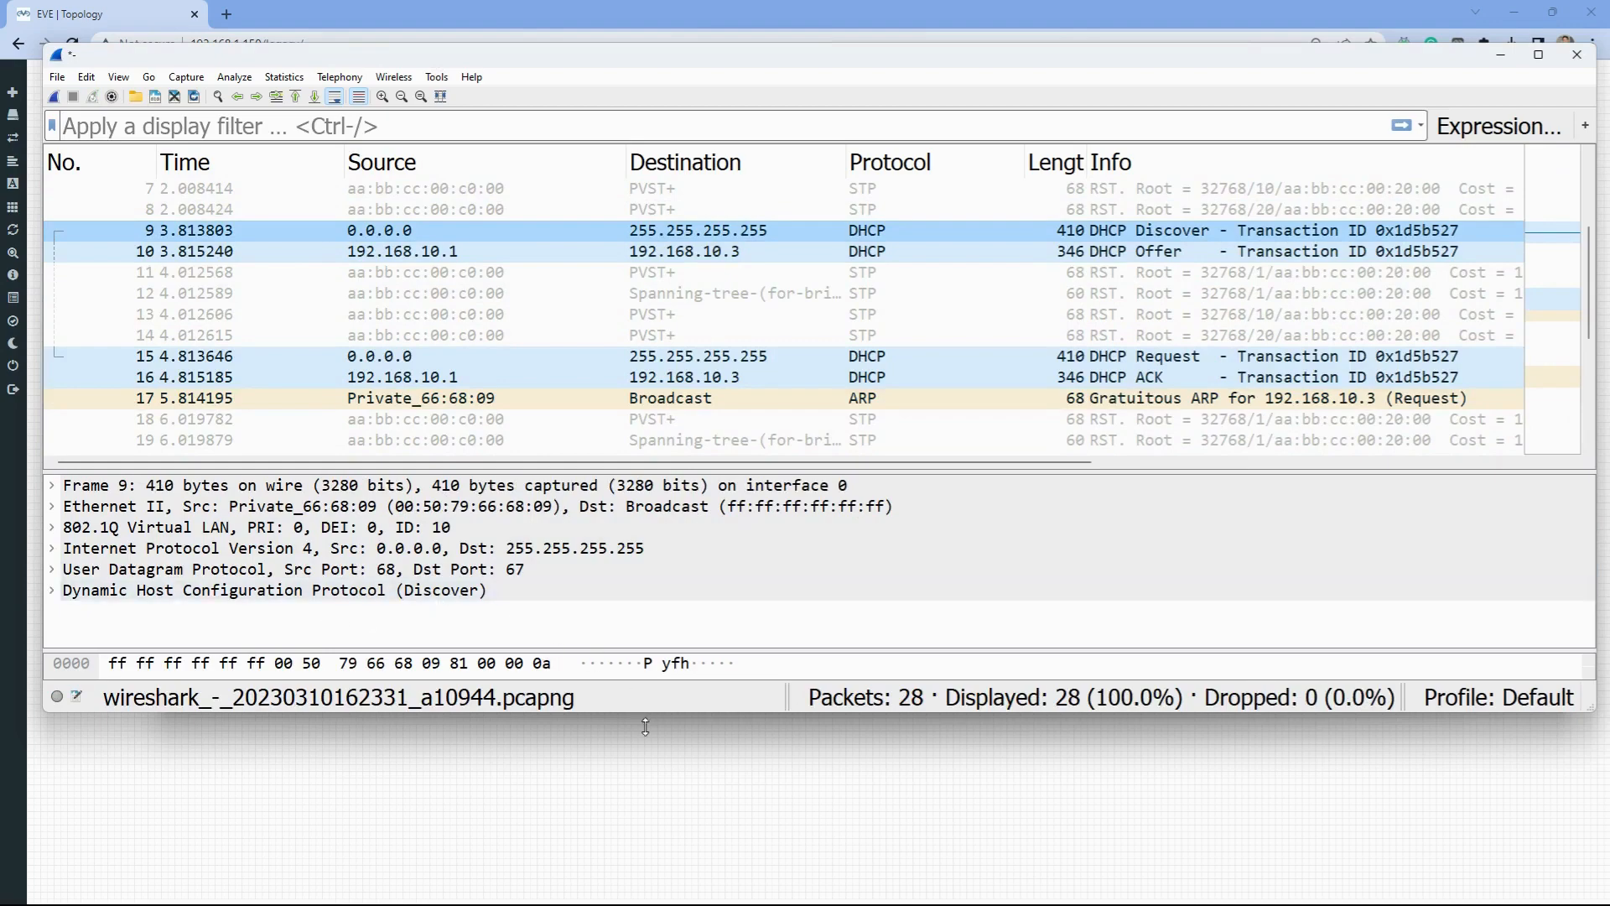
pyautogui.moveTo(645, 726); pyautogui.dragTo(645, 905)
pyautogui.moveTo(680, 560); pyautogui.dragTo(679, 398)
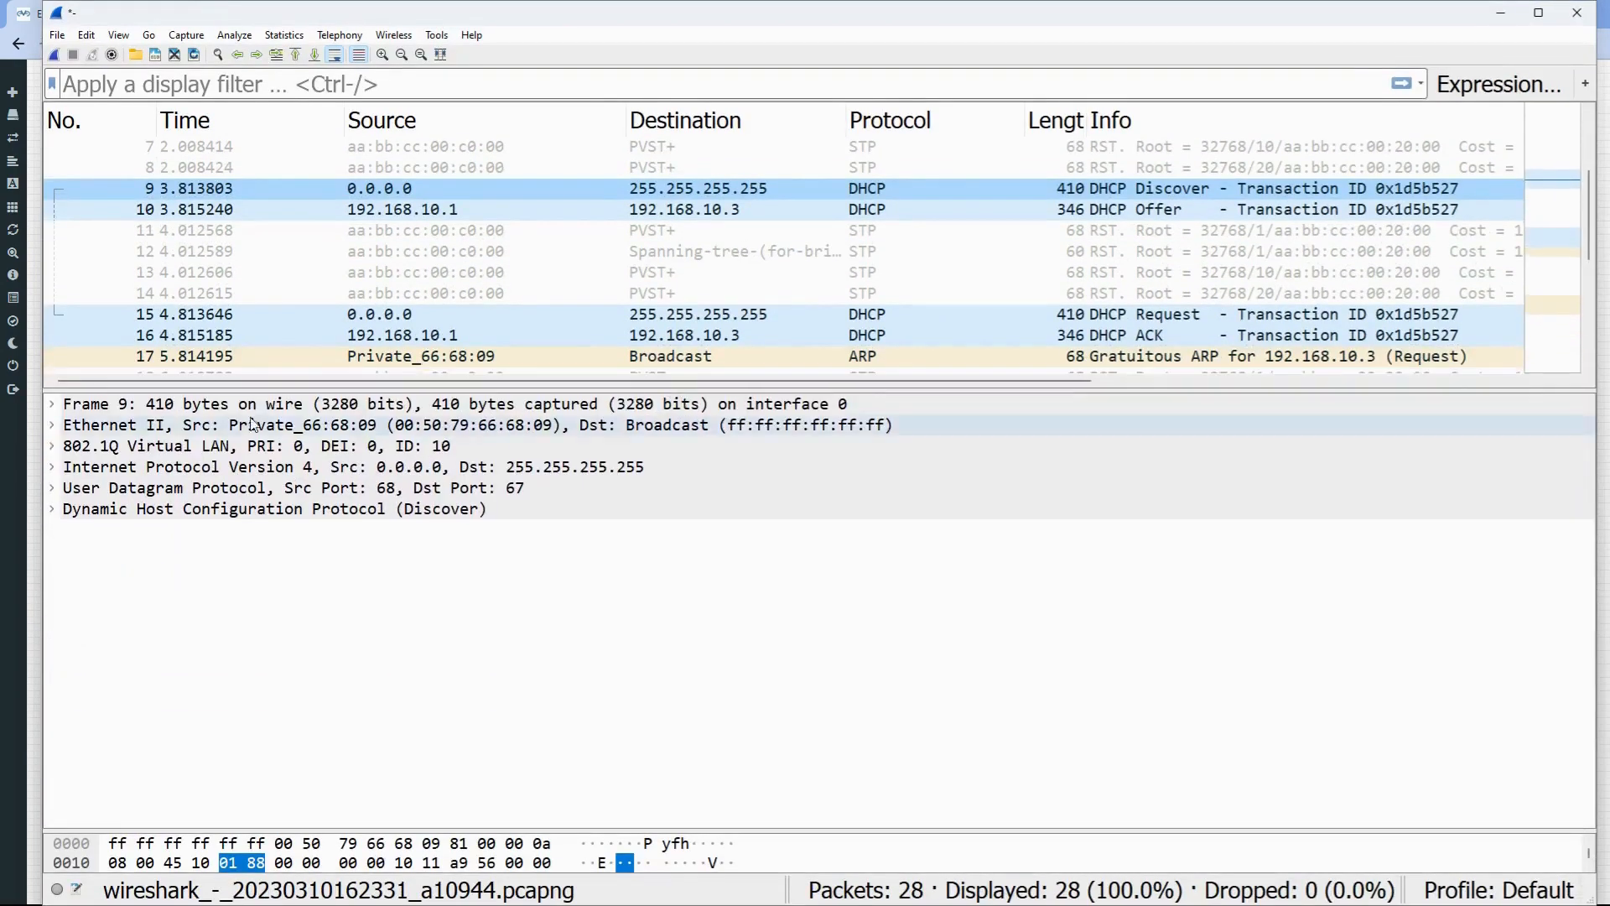
# - Inspect packet 9's 802.1Q VLAN 10, Ethernet and IPv4 headers, then select DHCP Offer packet 10
pyautogui.click(53, 447)
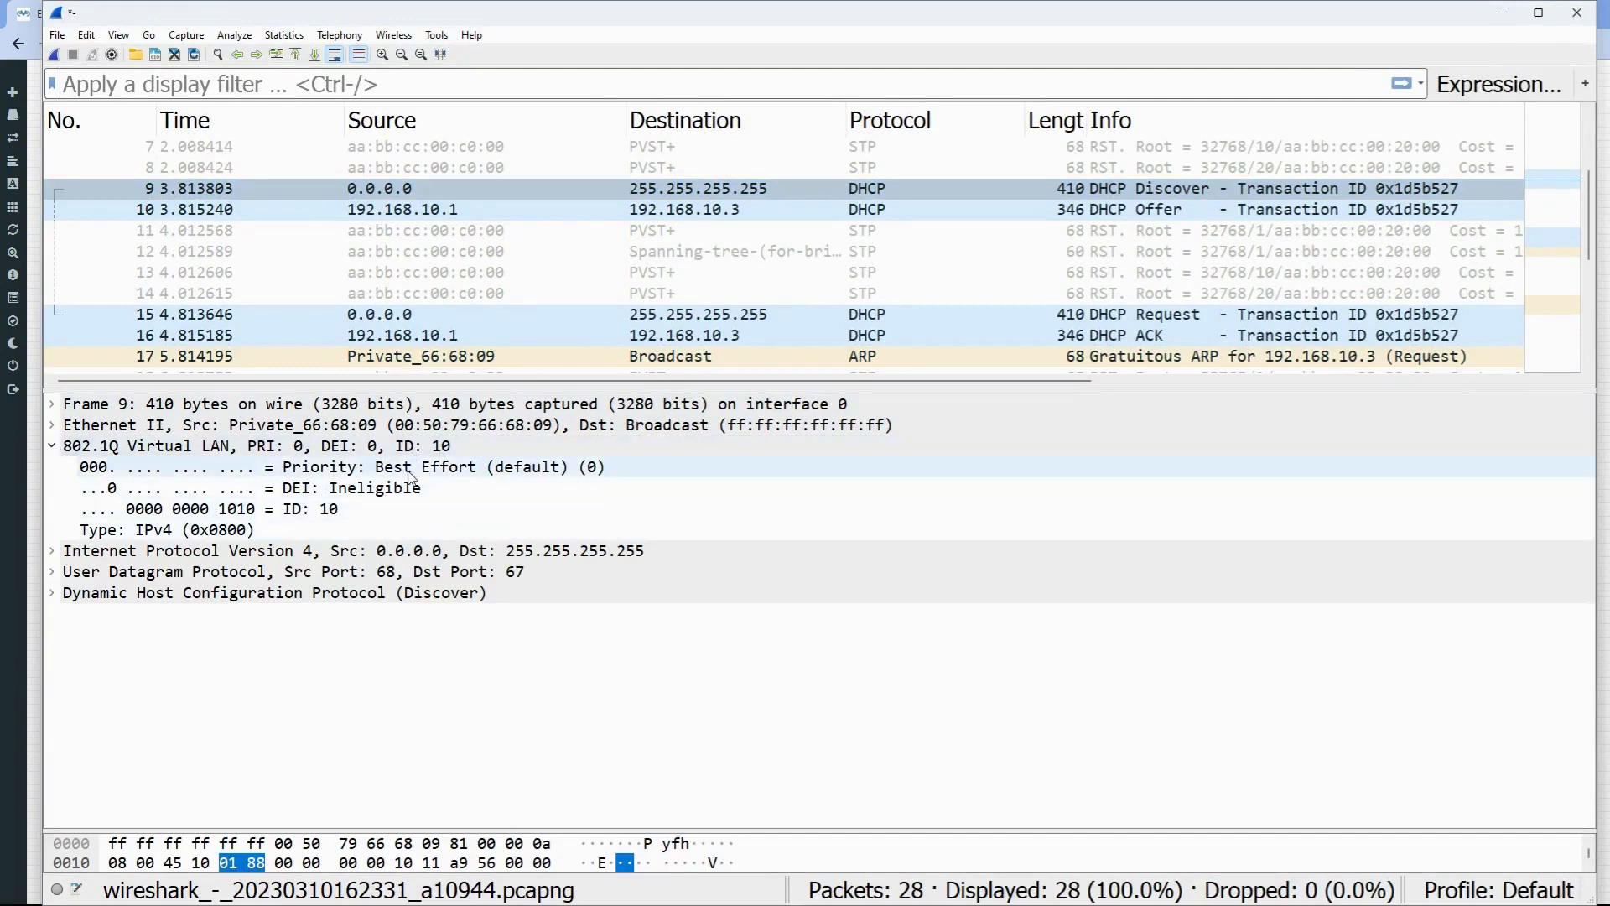
pyautogui.click(727, 429)
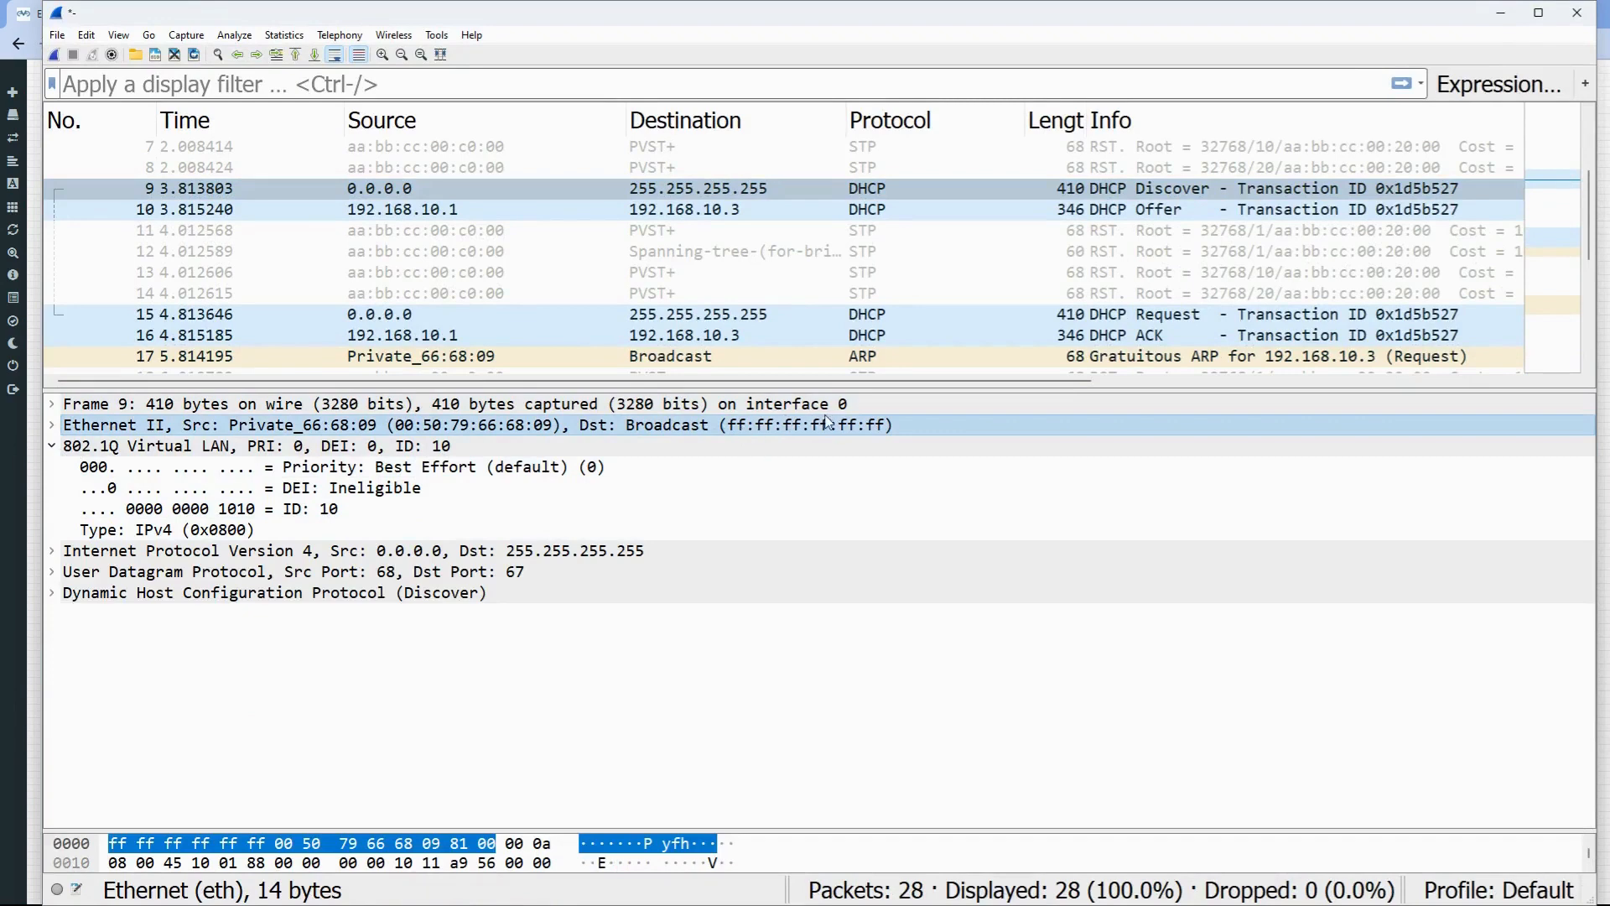
pyautogui.doubleClick(367, 552)
pyautogui.scroll(-1, 300, 555)
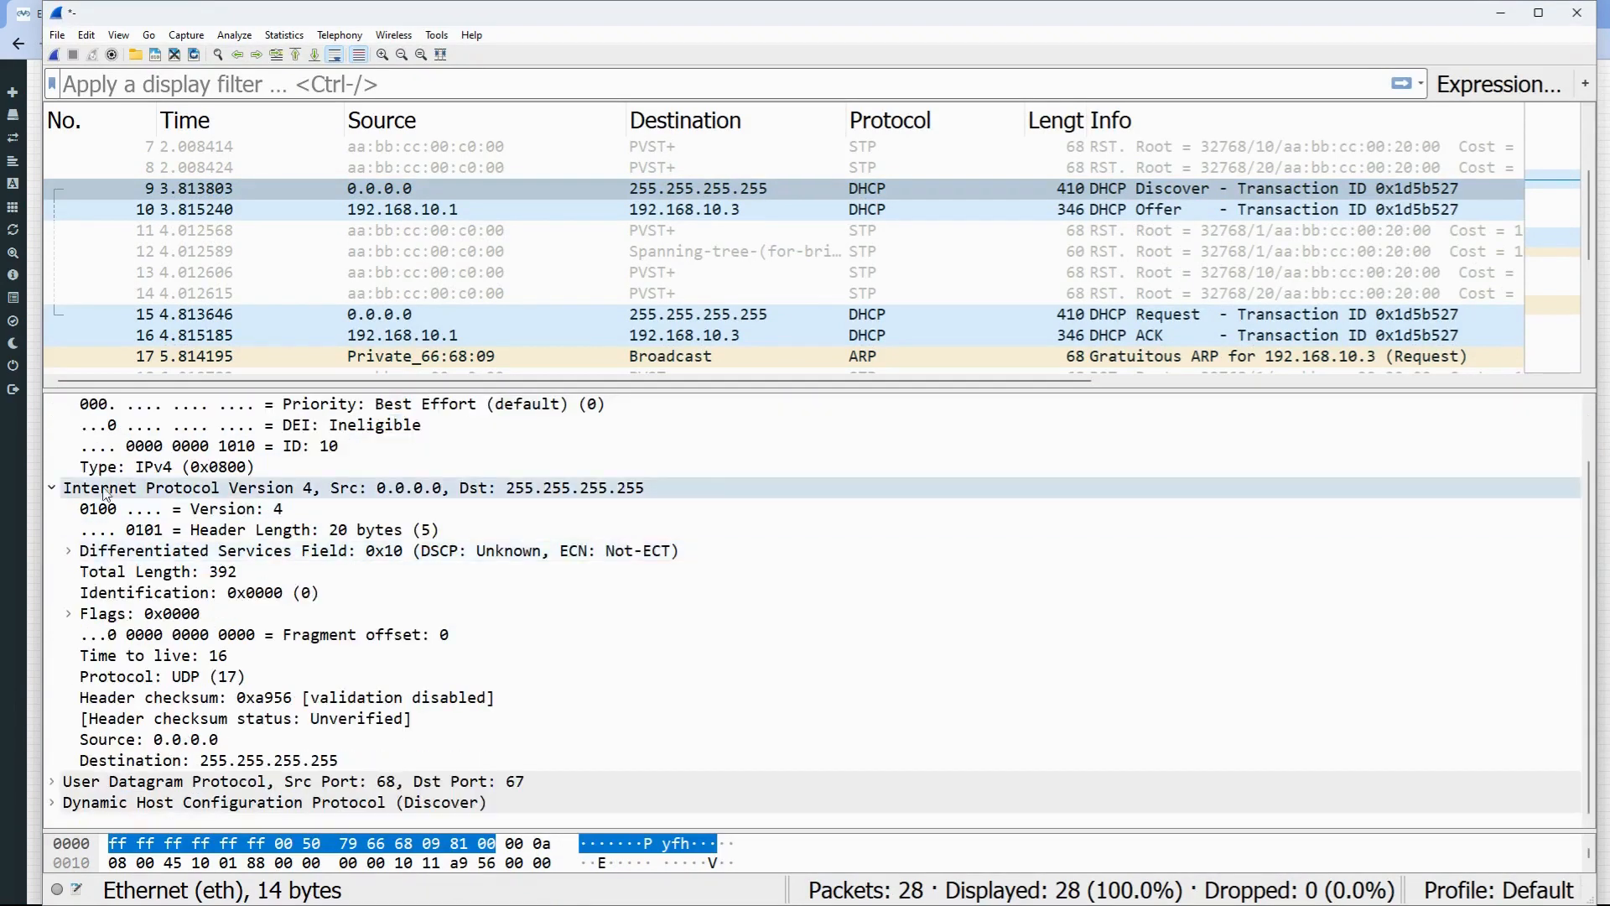
pyautogui.click(53, 489)
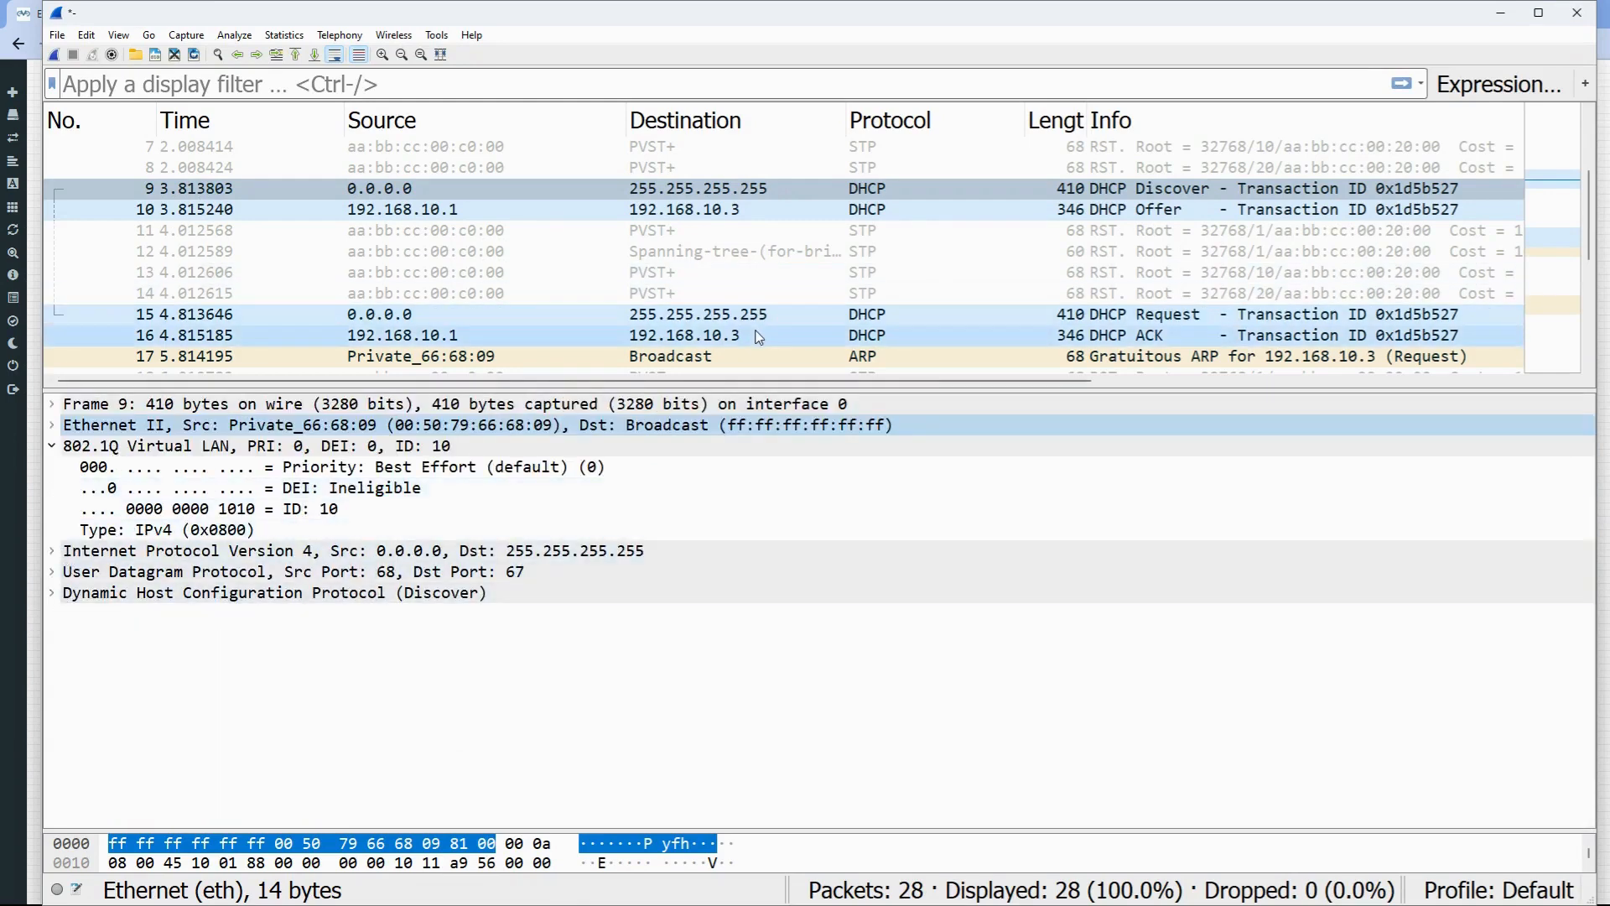
pyautogui.click(577, 211)
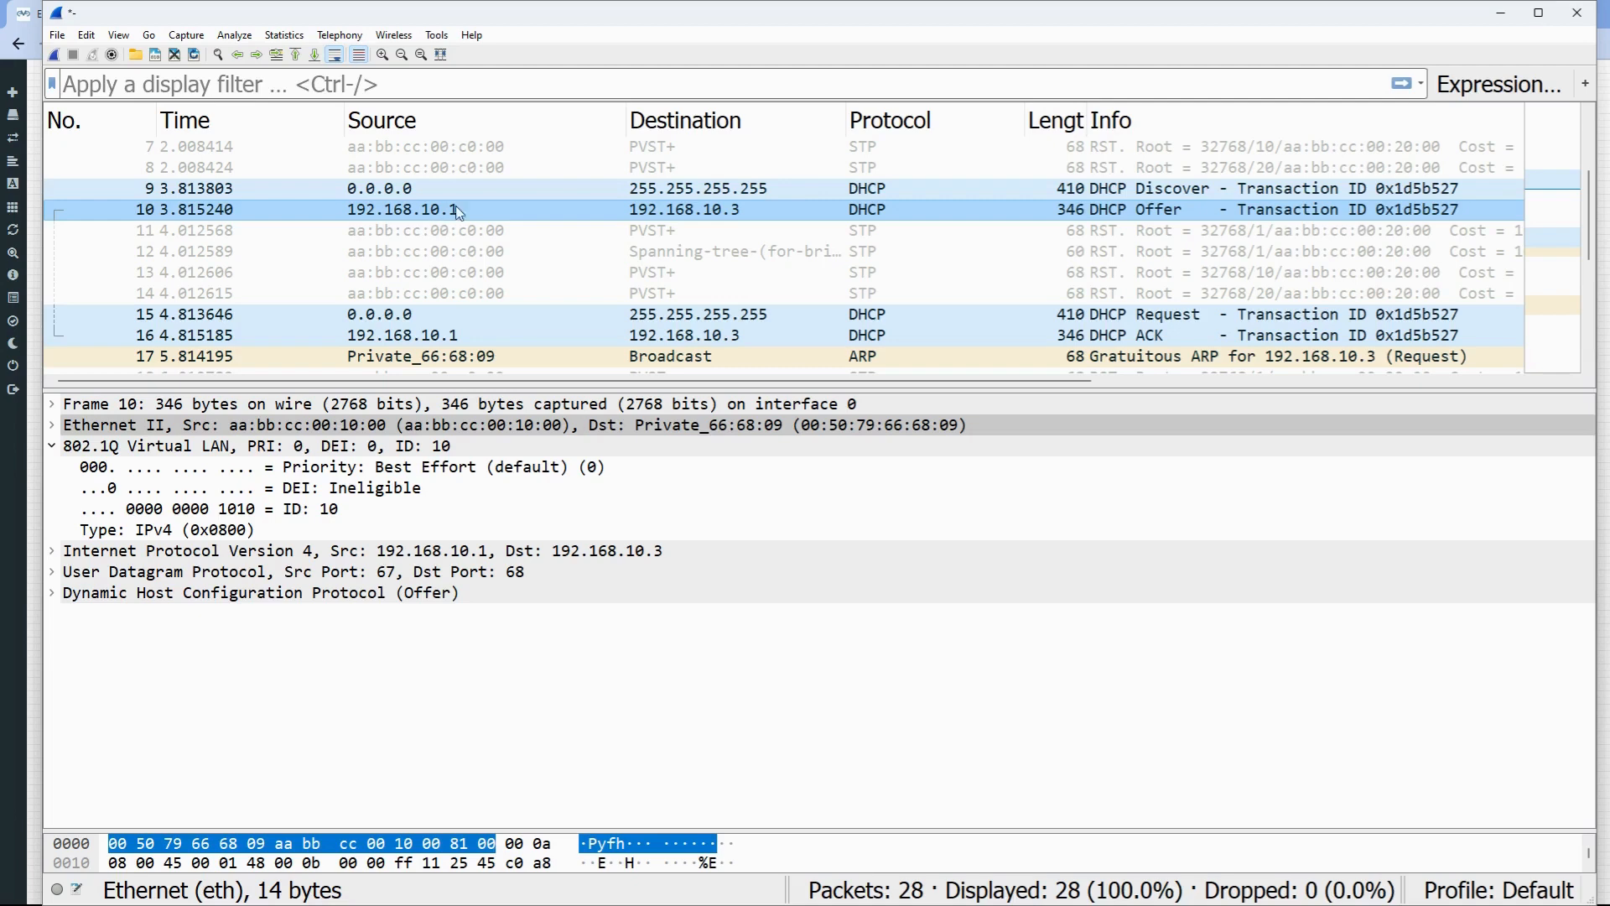
# - Review the Offer's DHCP fields (relay agent 192.168.10.1, client 192.168.10.3), then close Wireshark
pyautogui.click(51, 593)
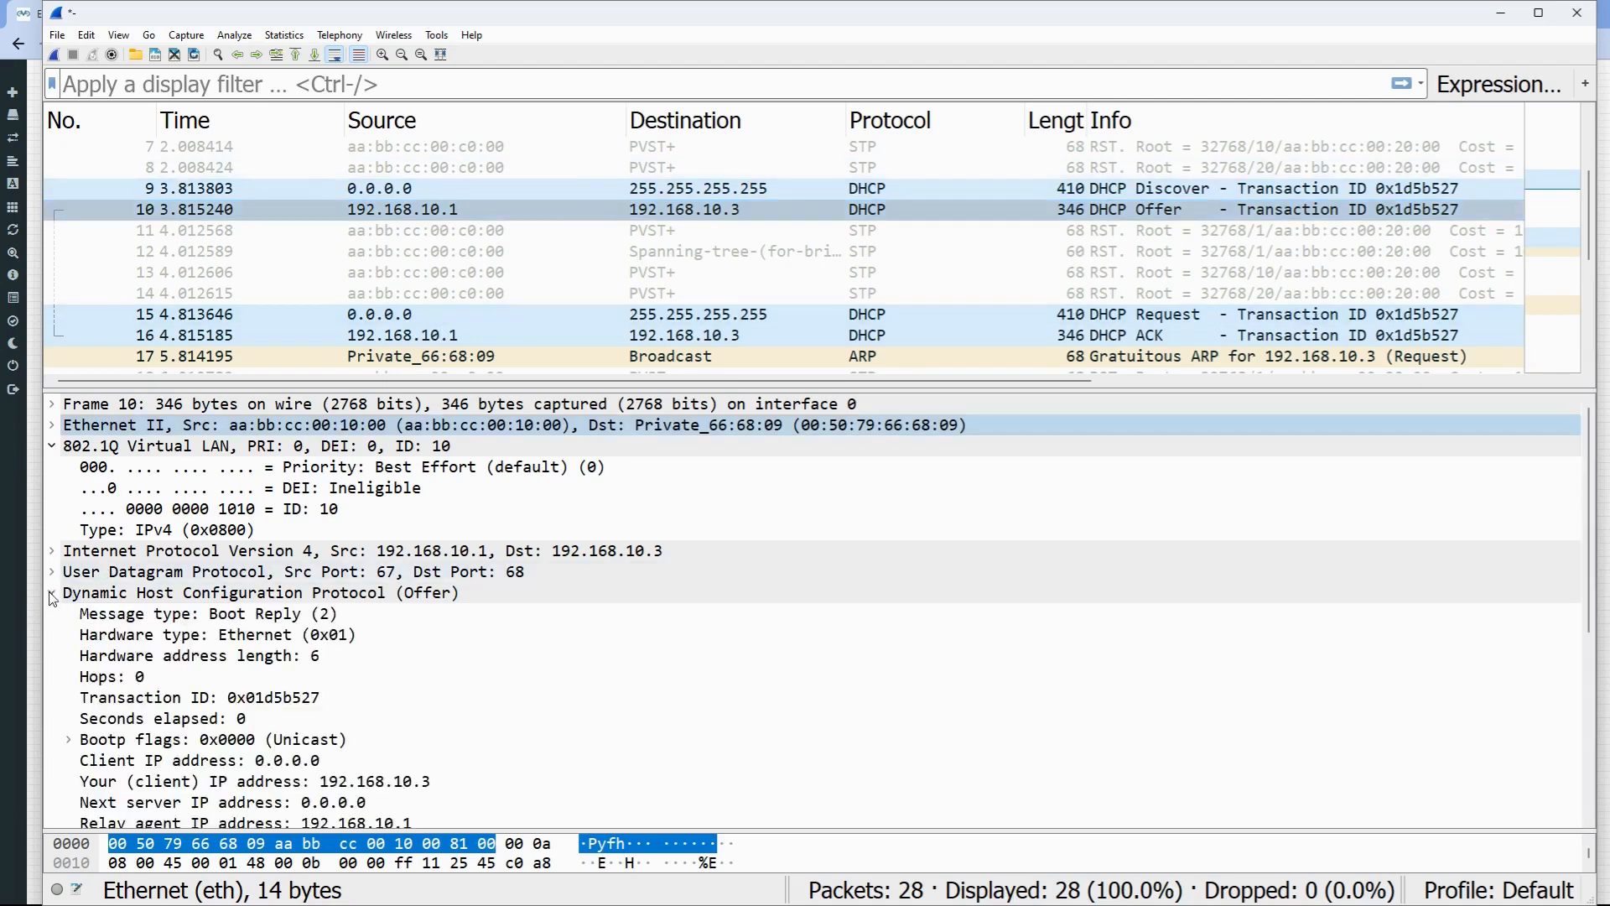
pyautogui.scroll(-5, 363, 805)
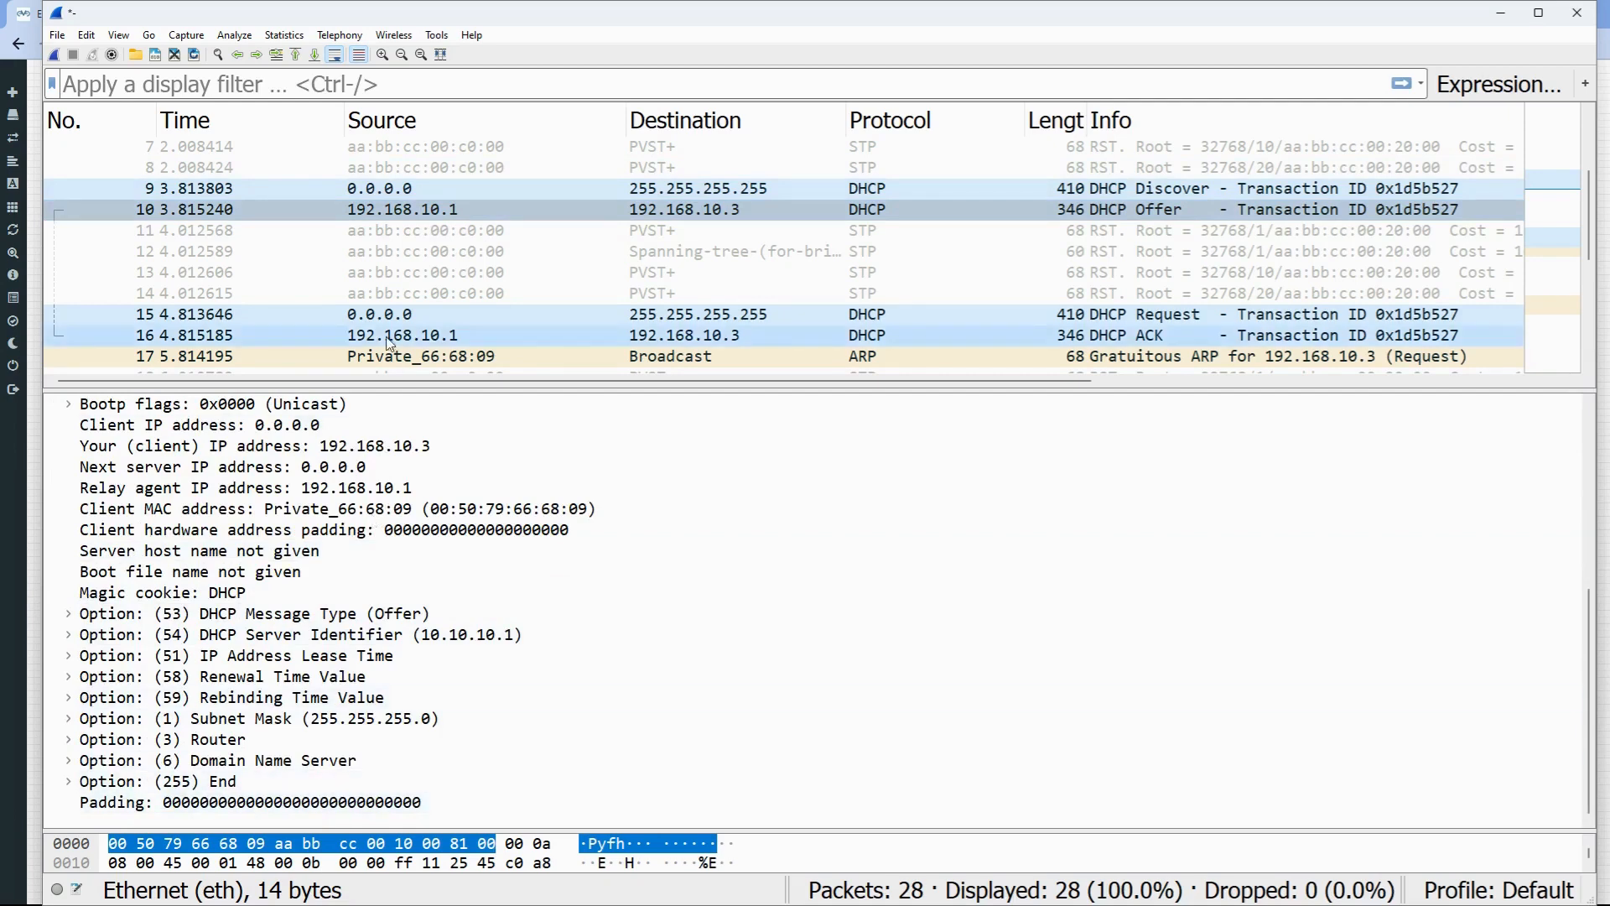
pyautogui.scroll(4, 260, 469)
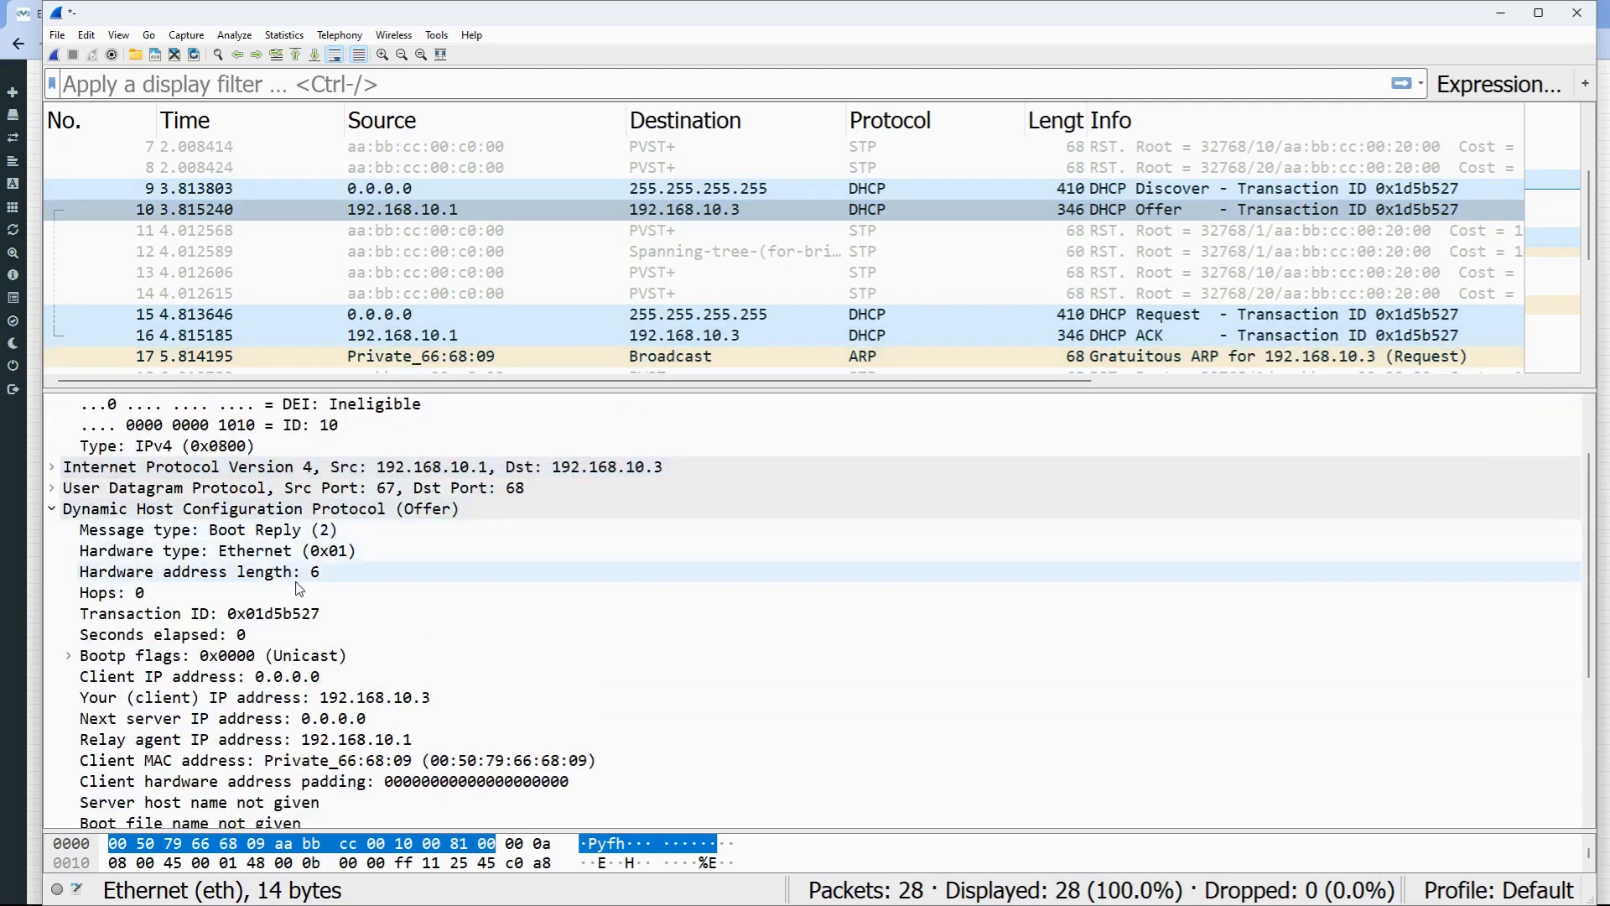
pyautogui.scroll(-4, 306, 597)
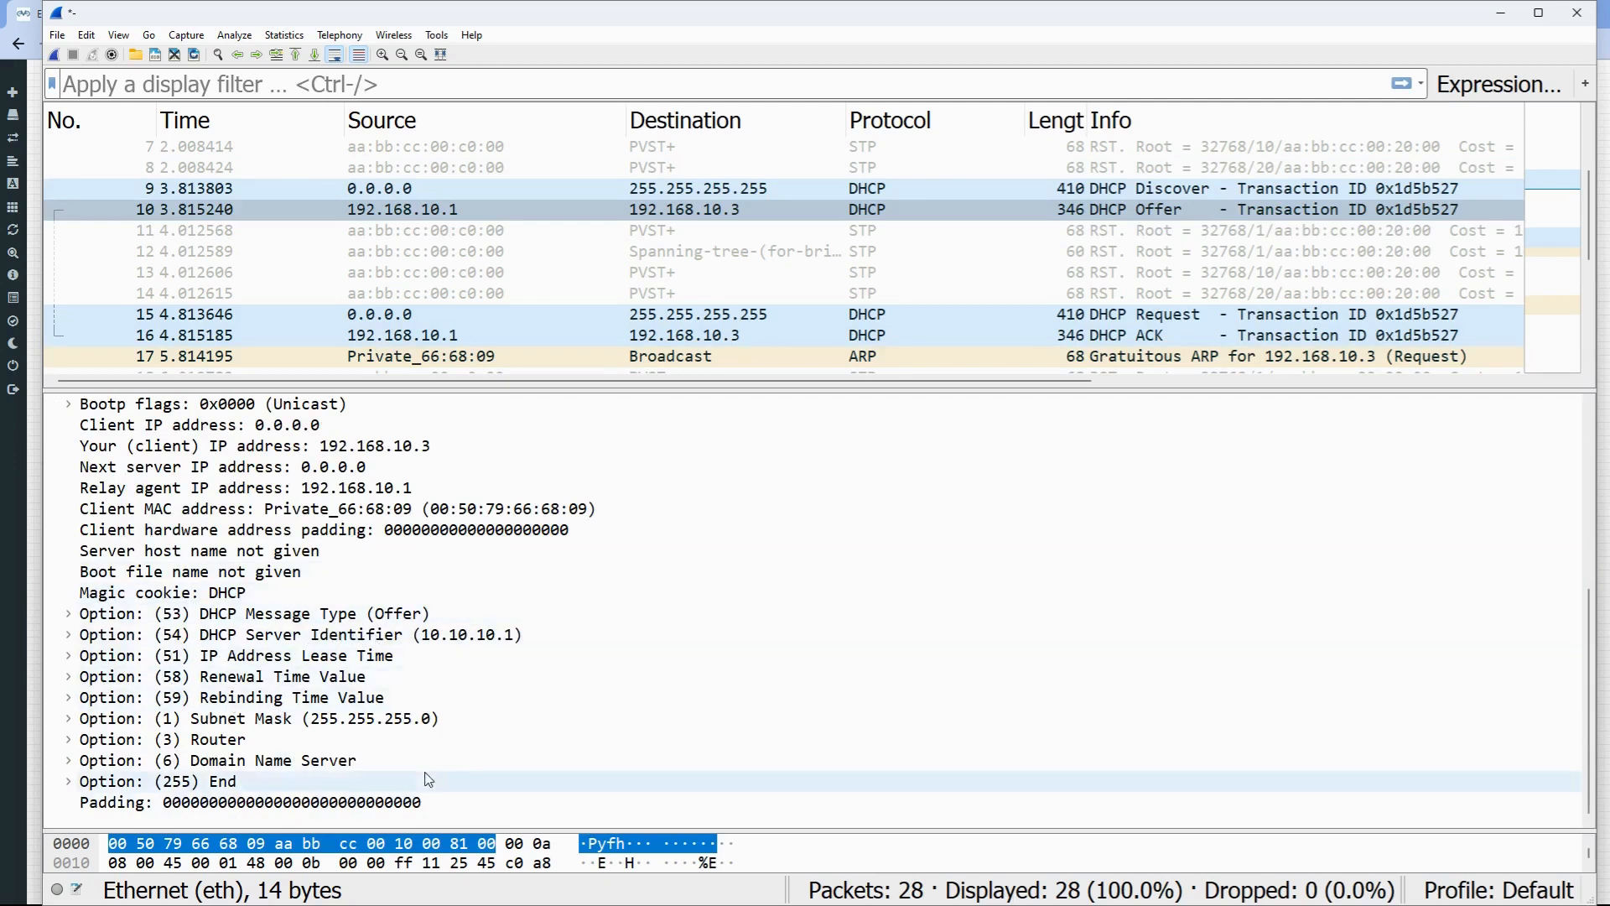
pyautogui.click(1577, 12)
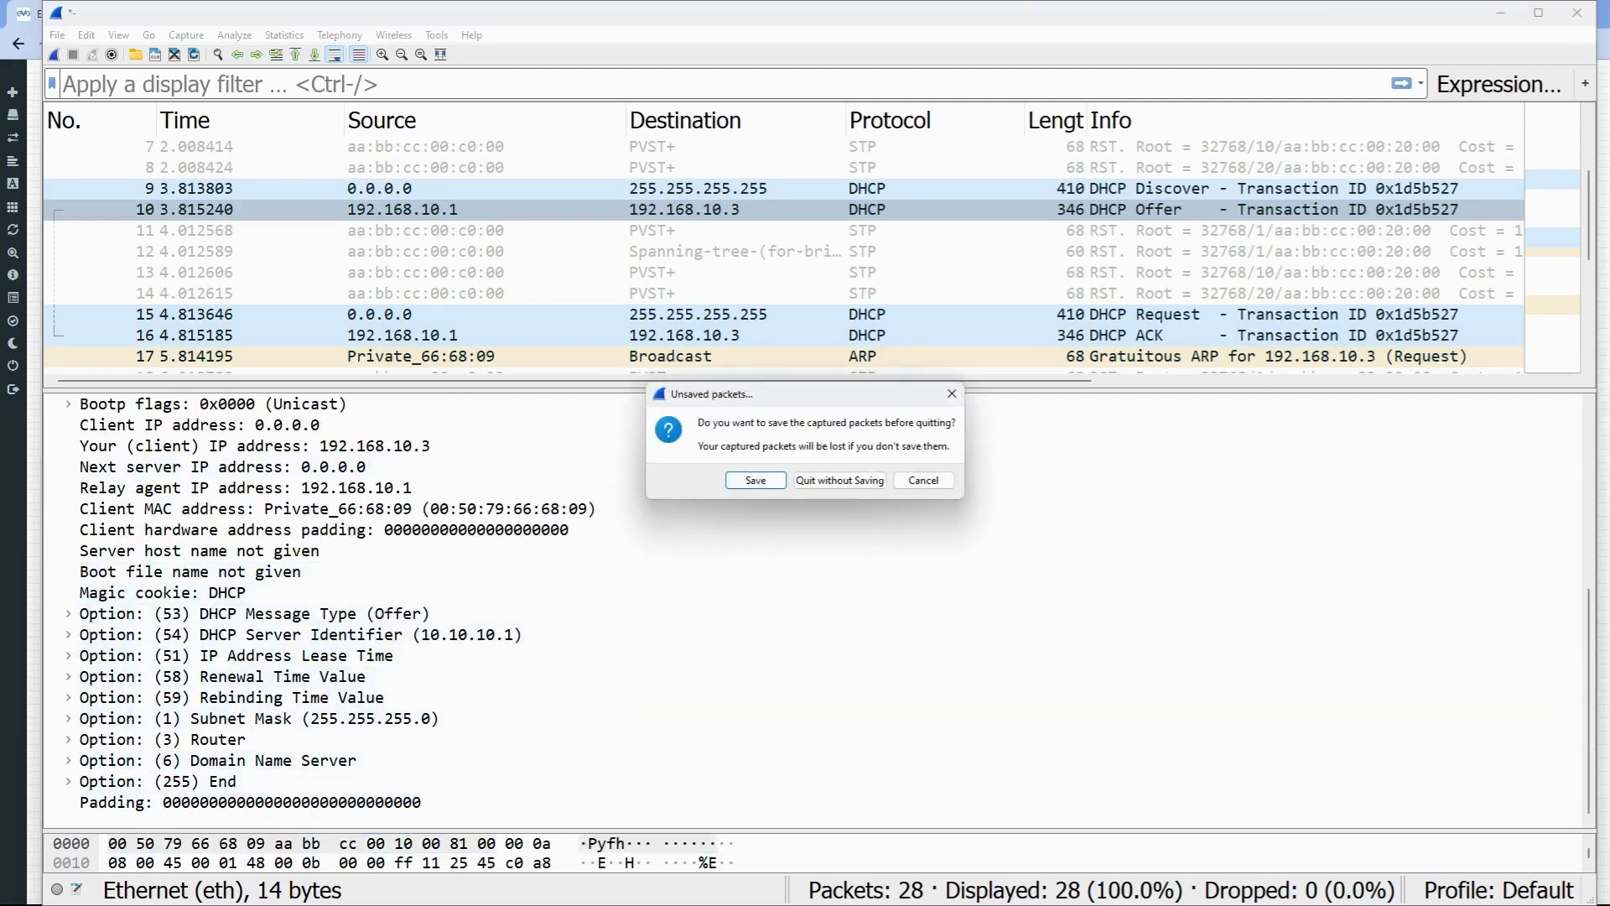
# - Quit Wireshark without saving and close SecureCRT, disconnecting all console sessions
pyautogui.click(834, 480)
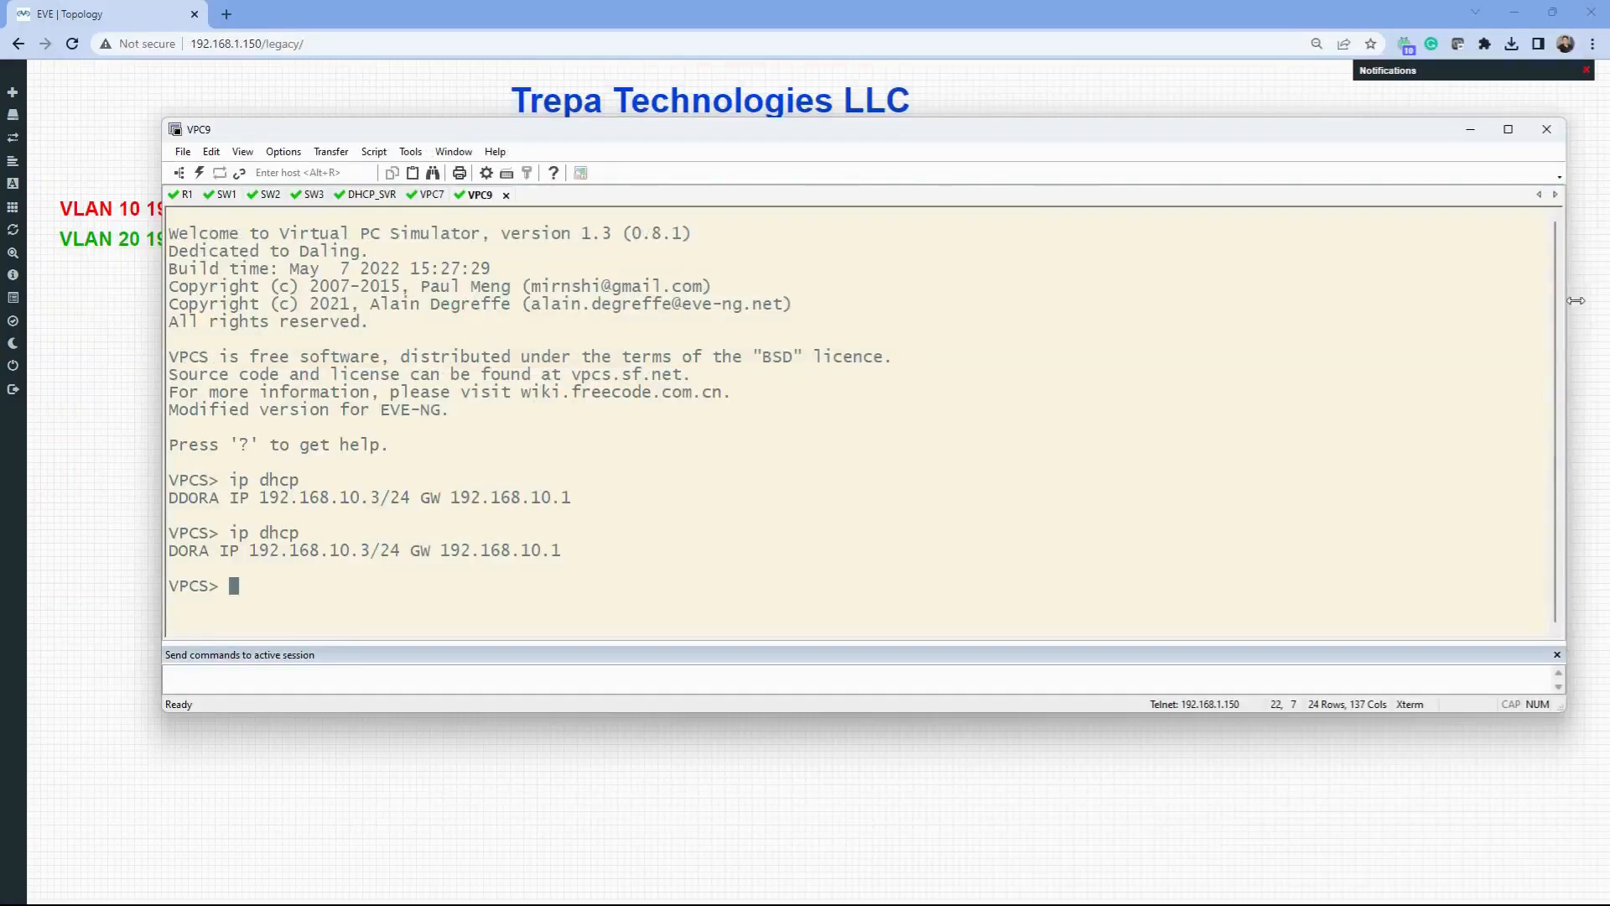
pyautogui.click(1547, 129)
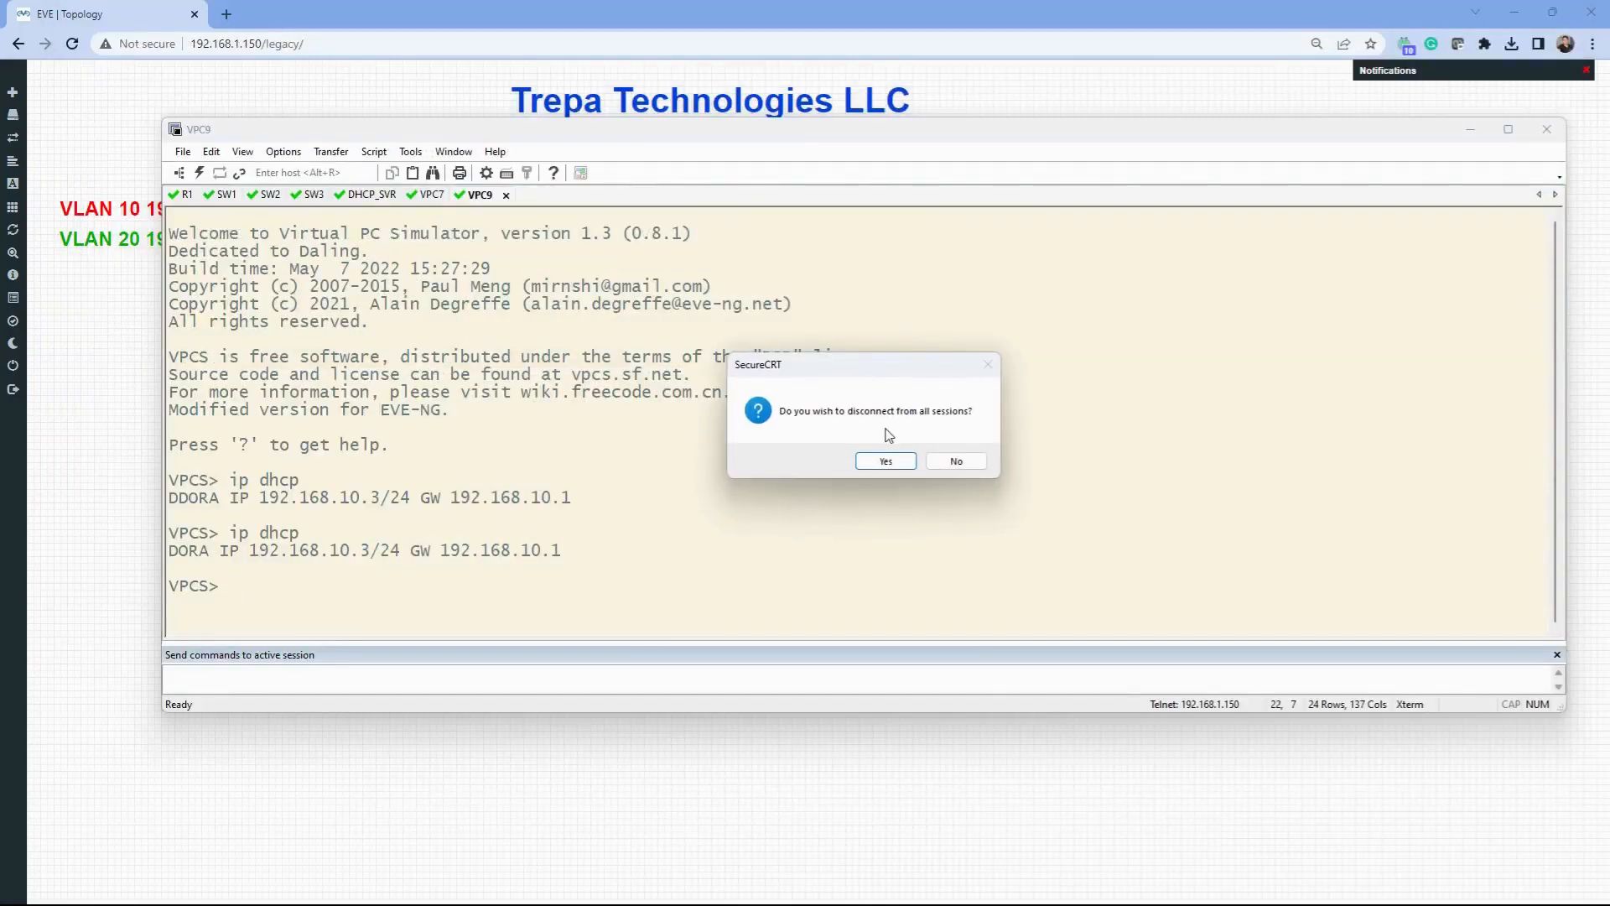
pyautogui.click(888, 460)
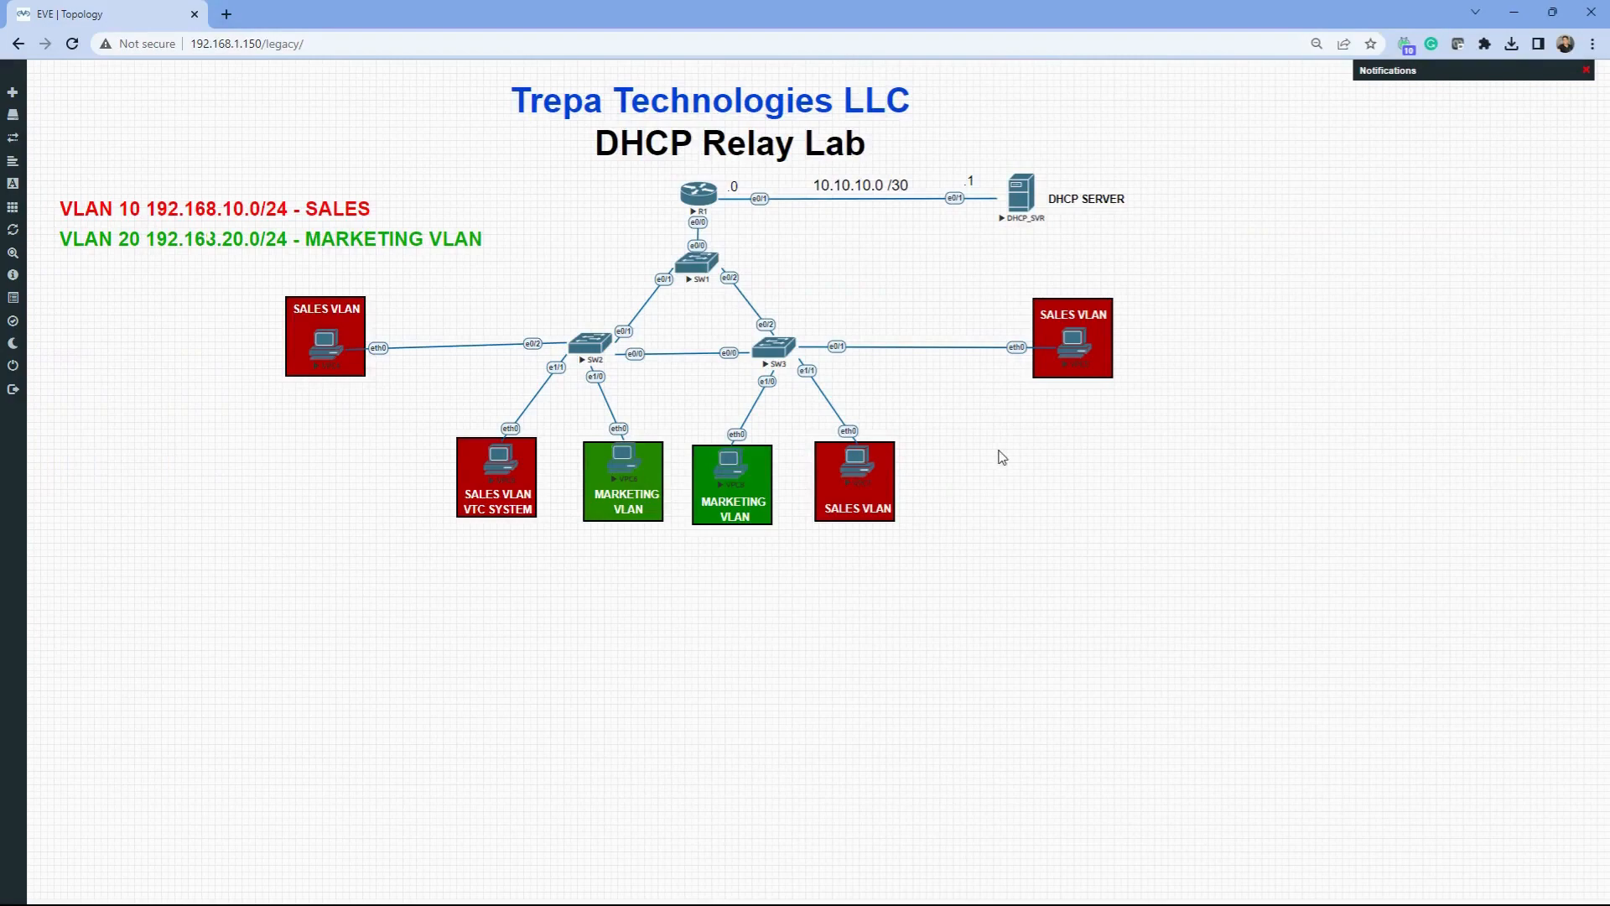